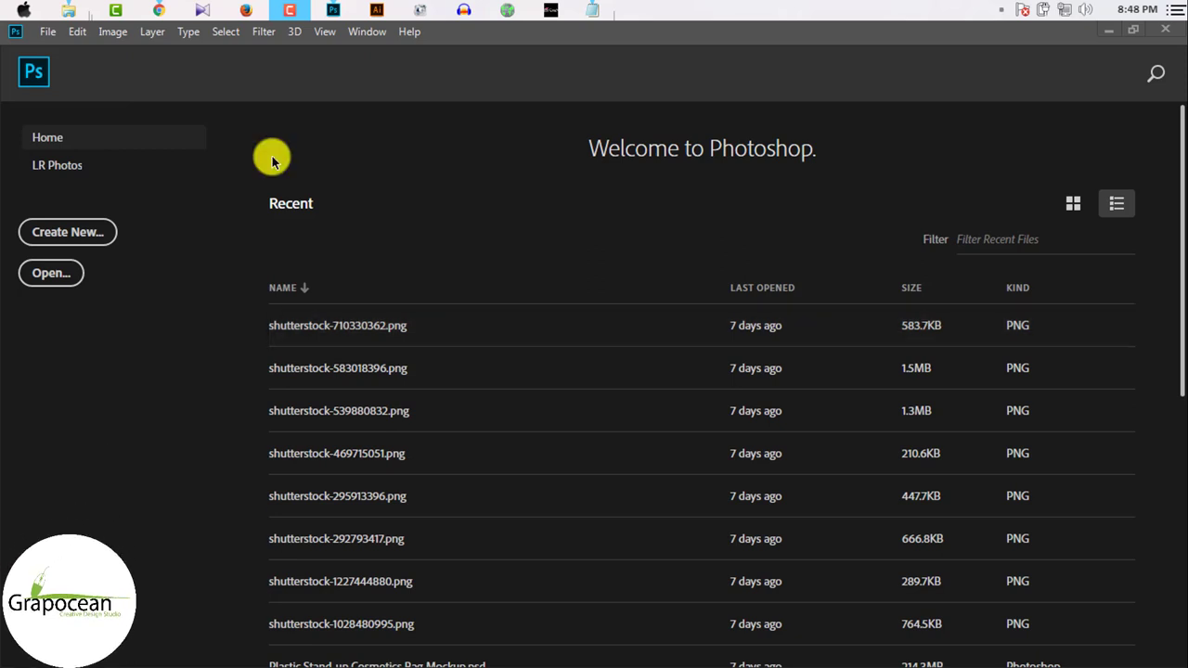
Step: Create a new 1654 × 2598 px, 300 ppi document named Book Cover Design
{"action": "left_click", "coordinate": [97, 234]}
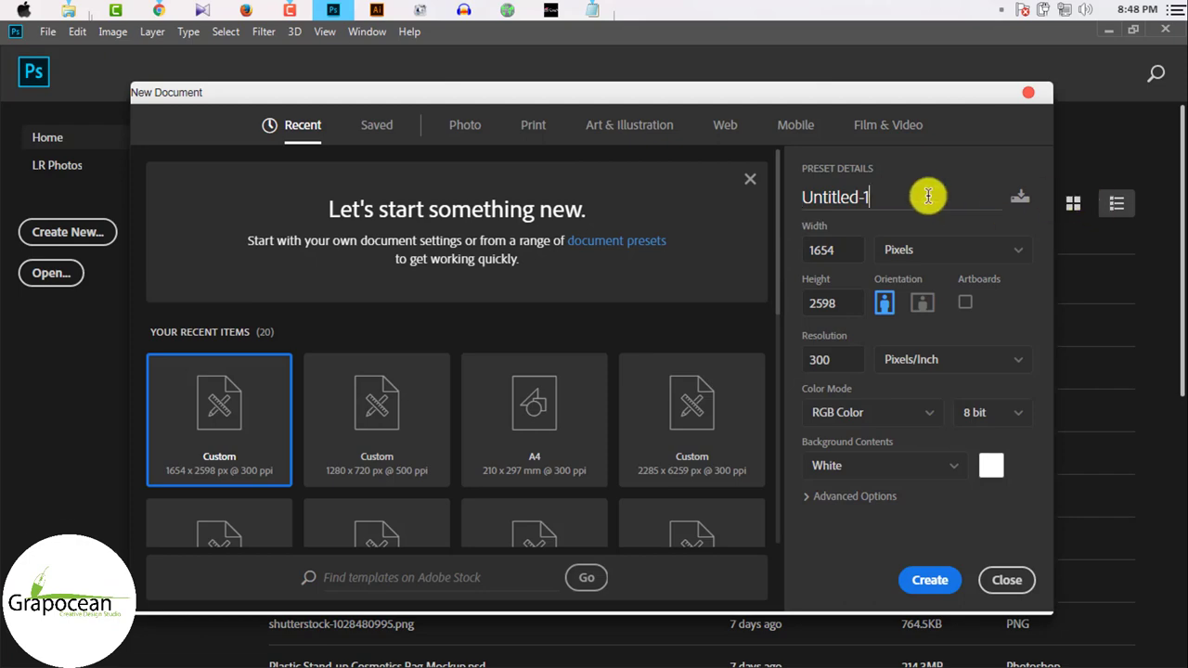
{"action": "key", "text": "ctrl+a"}
{"action": "key", "text": "BackSpace"}
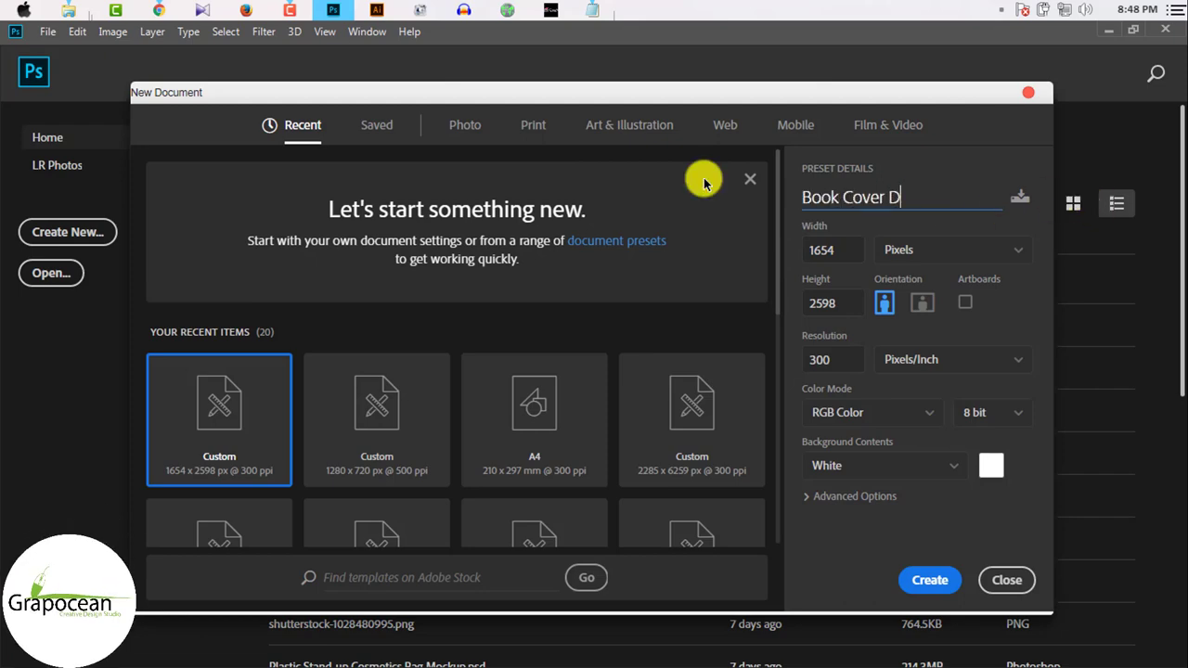
{"action": "key", "text": "Tab"}
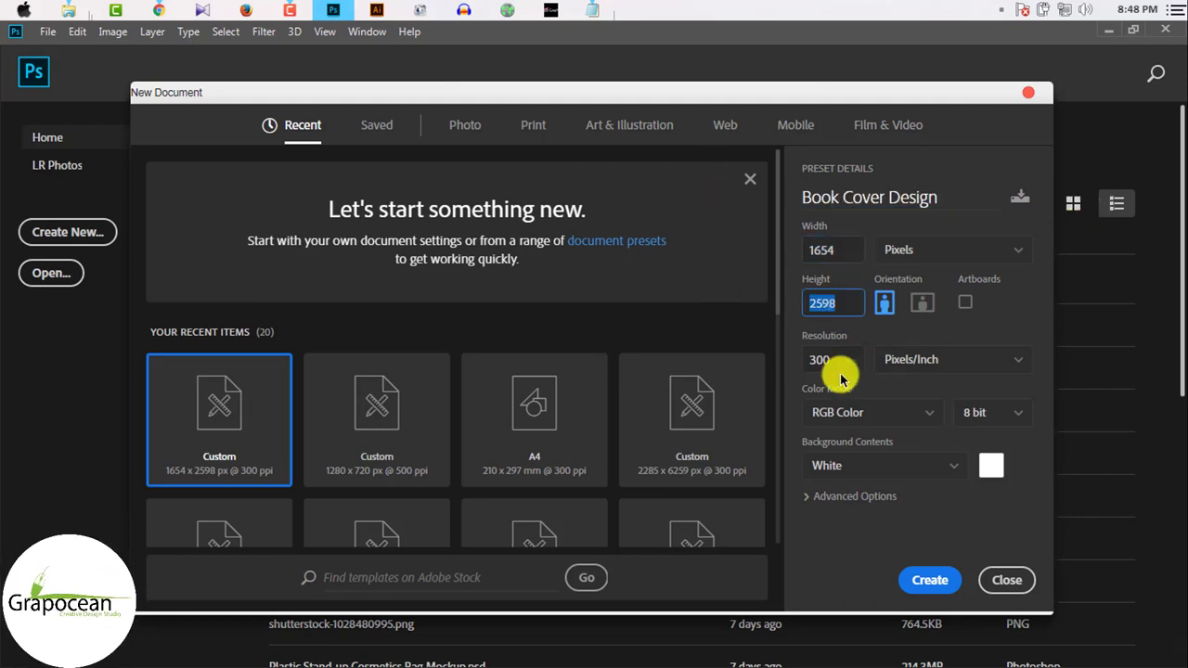
{"action": "left_click", "coordinate": [930, 582]}
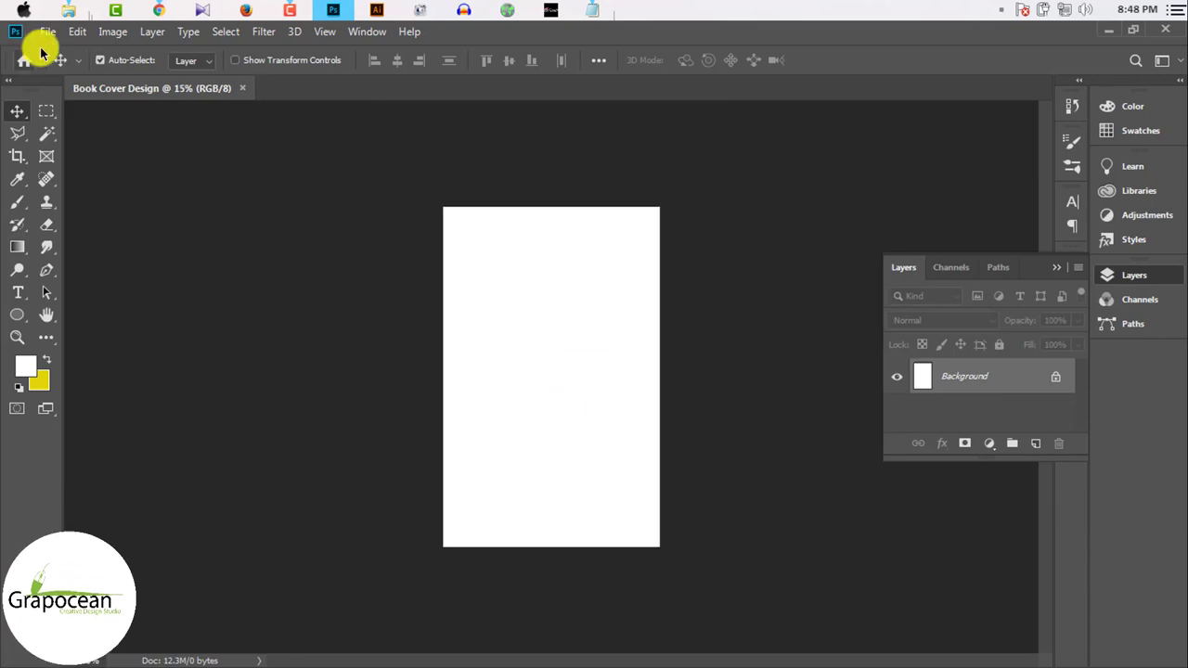
Step: Open the selected stock photos and bring the graveyard image to the front
{"action": "left_click_drag", "start_coordinate": [849, 396], "coordinate": [273, 233]}
{"action": "left_click", "coordinate": [836, 639]}
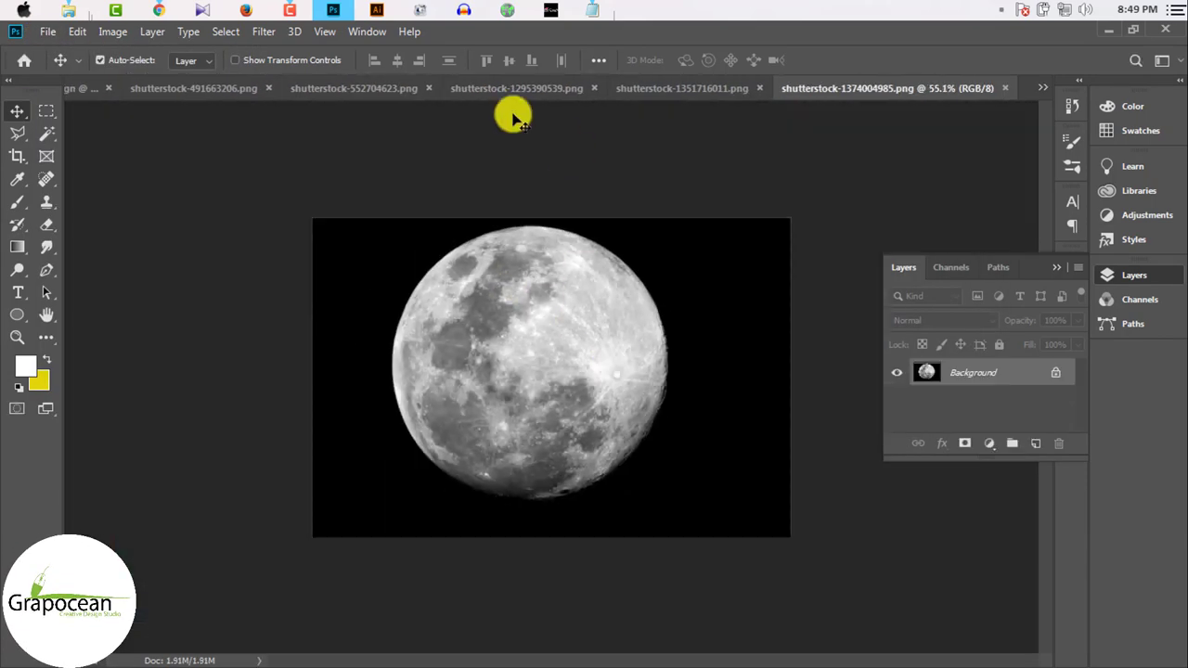
{"action": "left_click", "coordinate": [204, 90]}
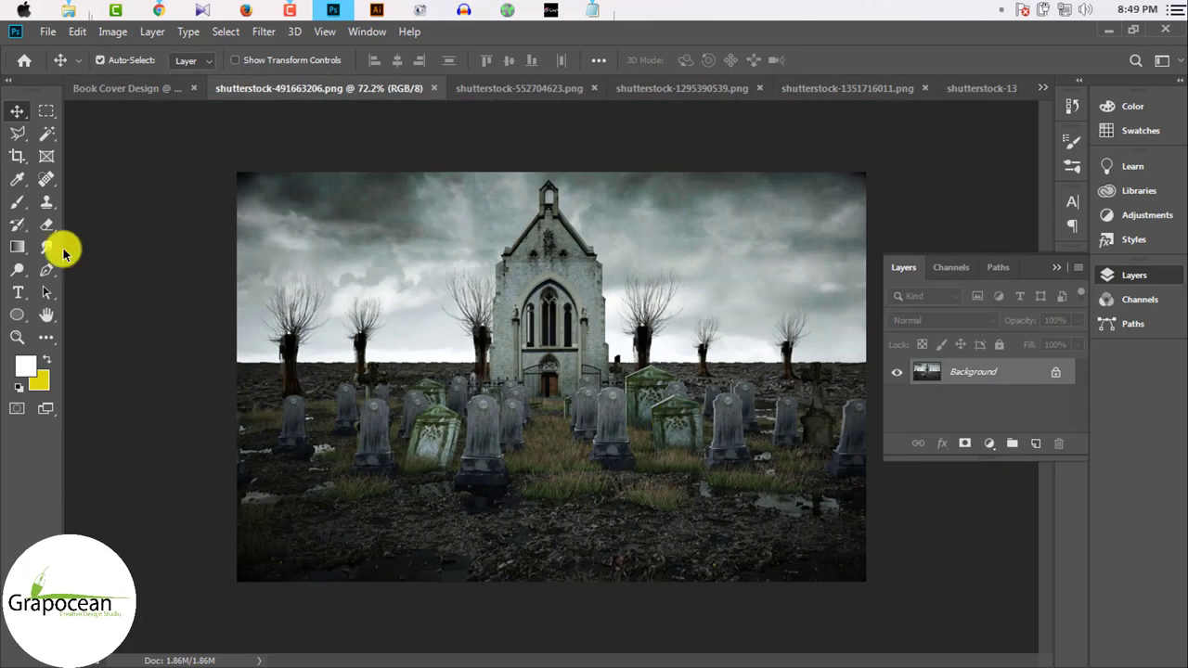
{"action": "left_click", "coordinate": [44, 145]}
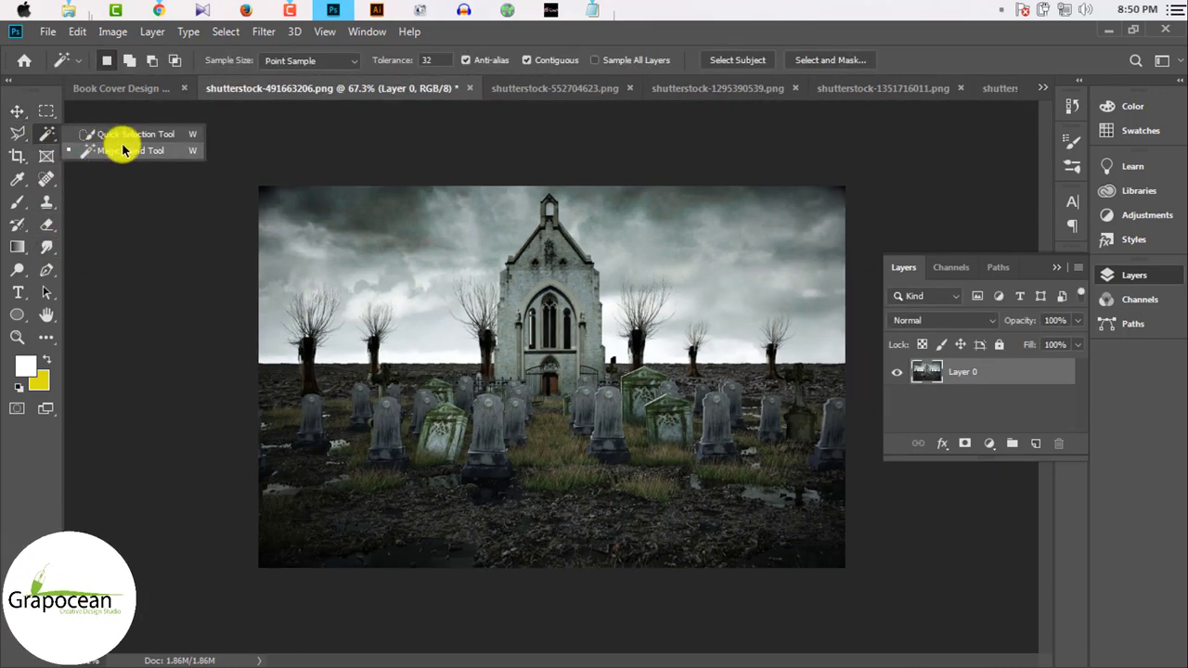
Step: Magic Wand-select and delete the main sky areas around the church and trees
{"action": "left_click", "coordinate": [116, 134]}
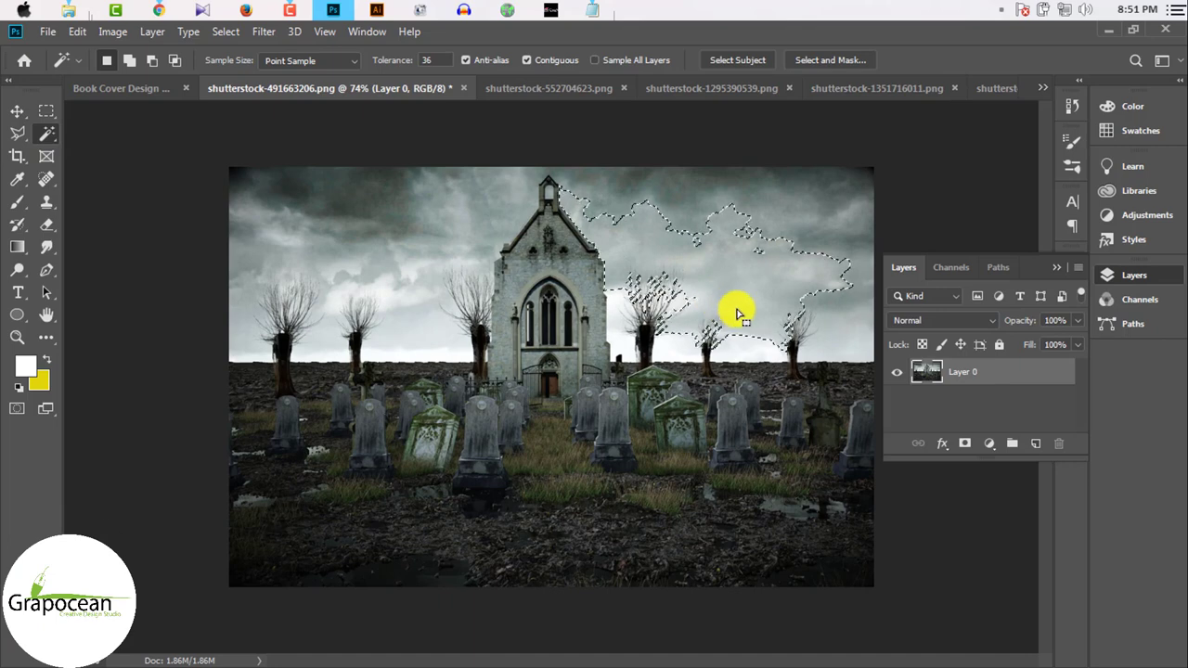
{"action": "key", "text": "Delete"}
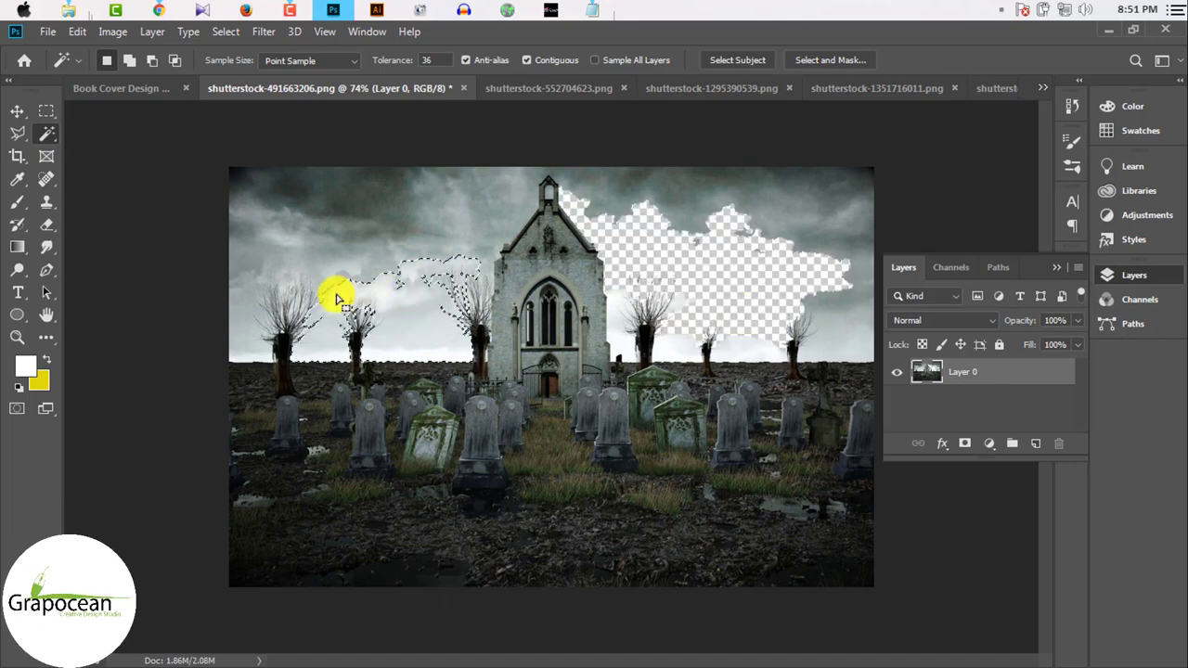
{"action": "key", "text": "Delete"}
{"action": "left_click", "coordinate": [329, 239]}
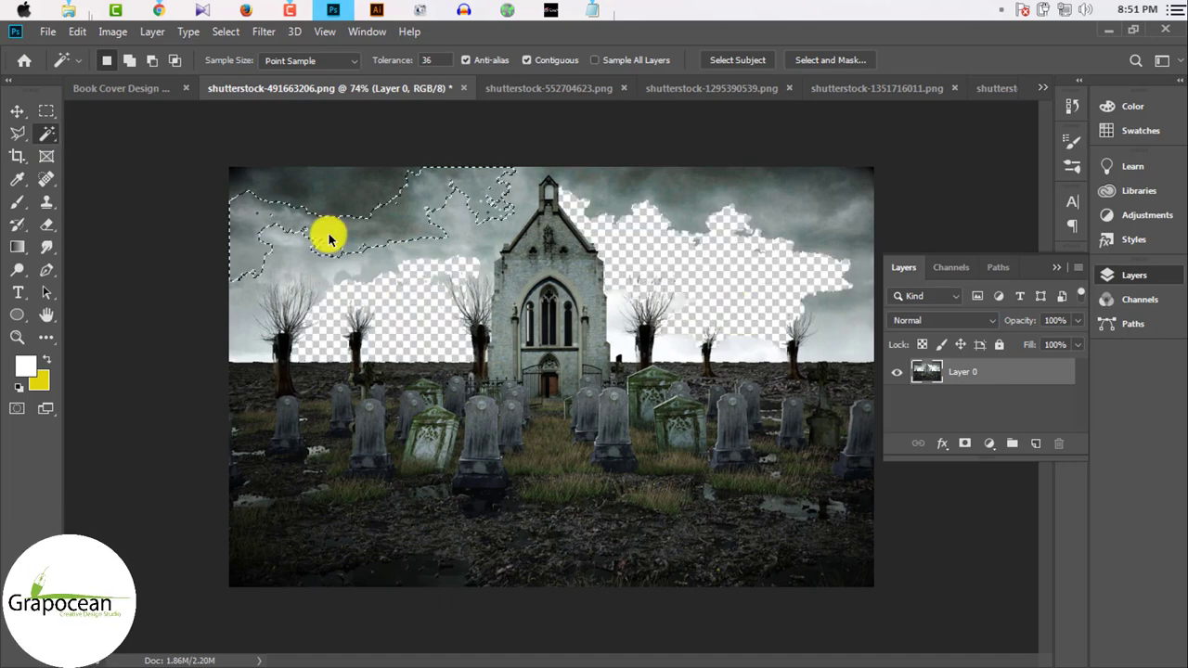
{"action": "left_click", "coordinate": [850, 318]}
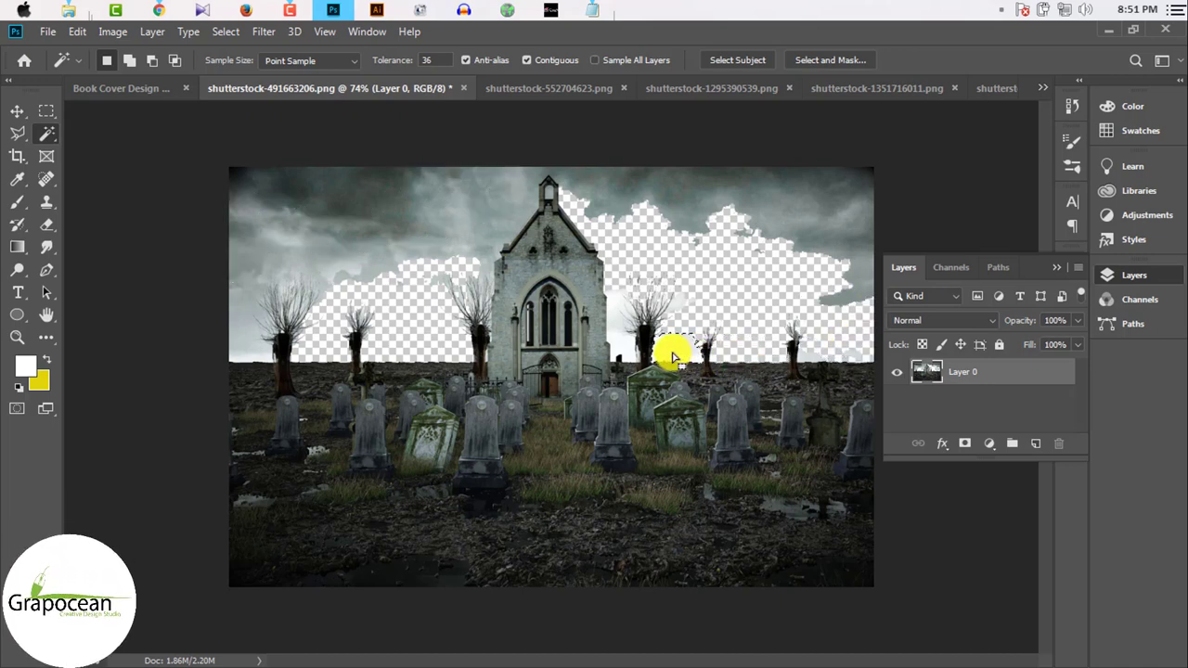
{"action": "left_click", "coordinate": [639, 340]}
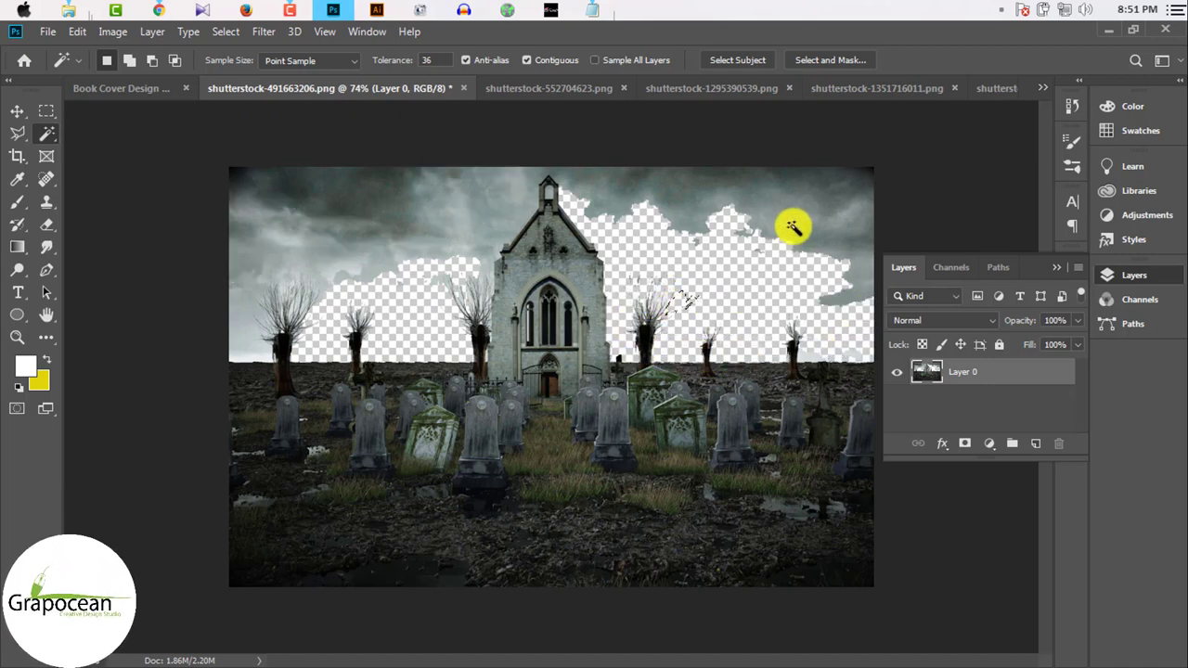
{"action": "key", "text": "Delete"}
{"action": "left_click", "coordinate": [769, 194]}
{"action": "key", "text": "Delete"}
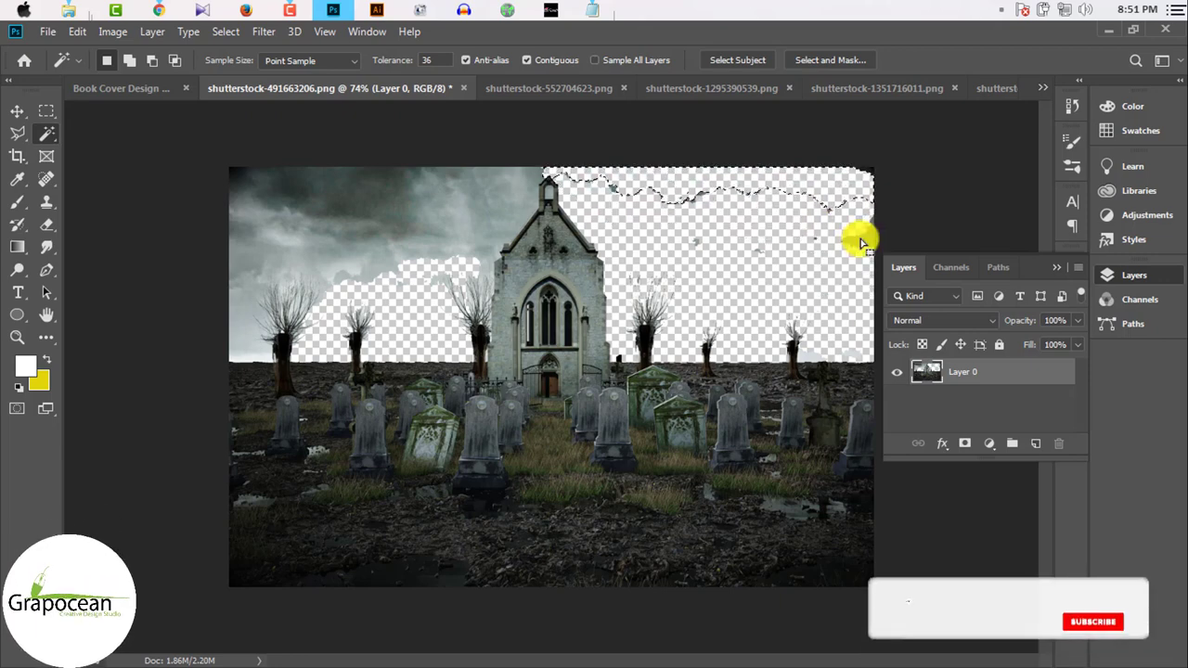
{"action": "key", "text": "Delete"}
Step: Delete the leftover grey sky fragments near the left tree, then deselect
{"action": "left_click", "coordinate": [370, 223]}
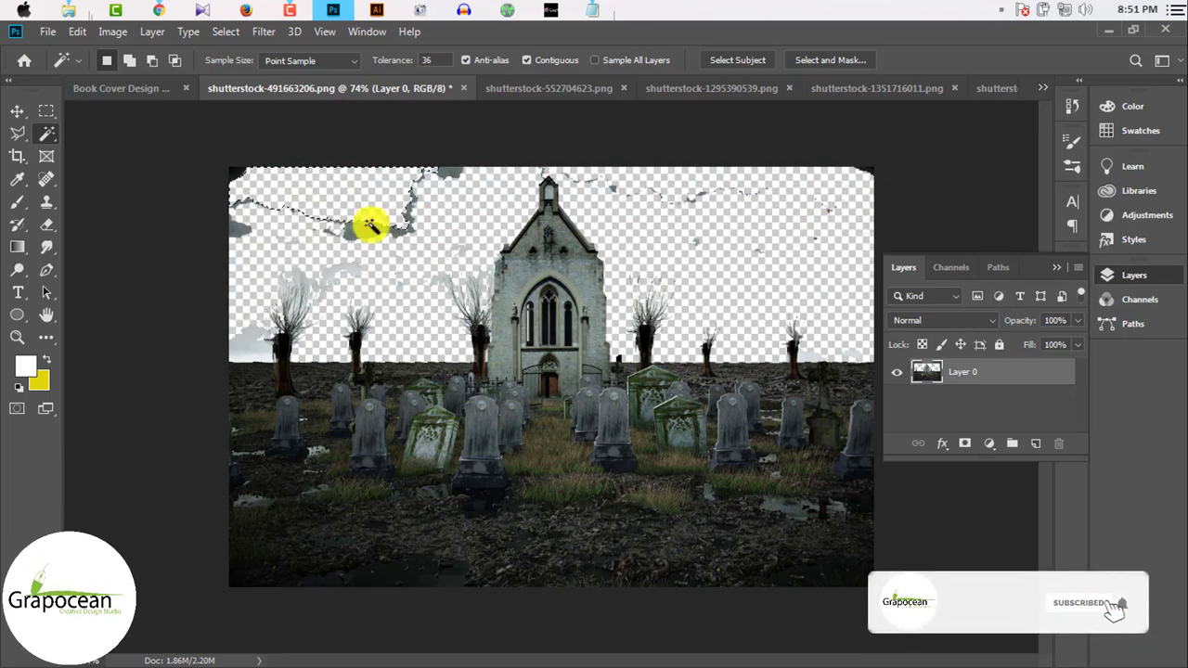
{"action": "key", "text": "Delete"}
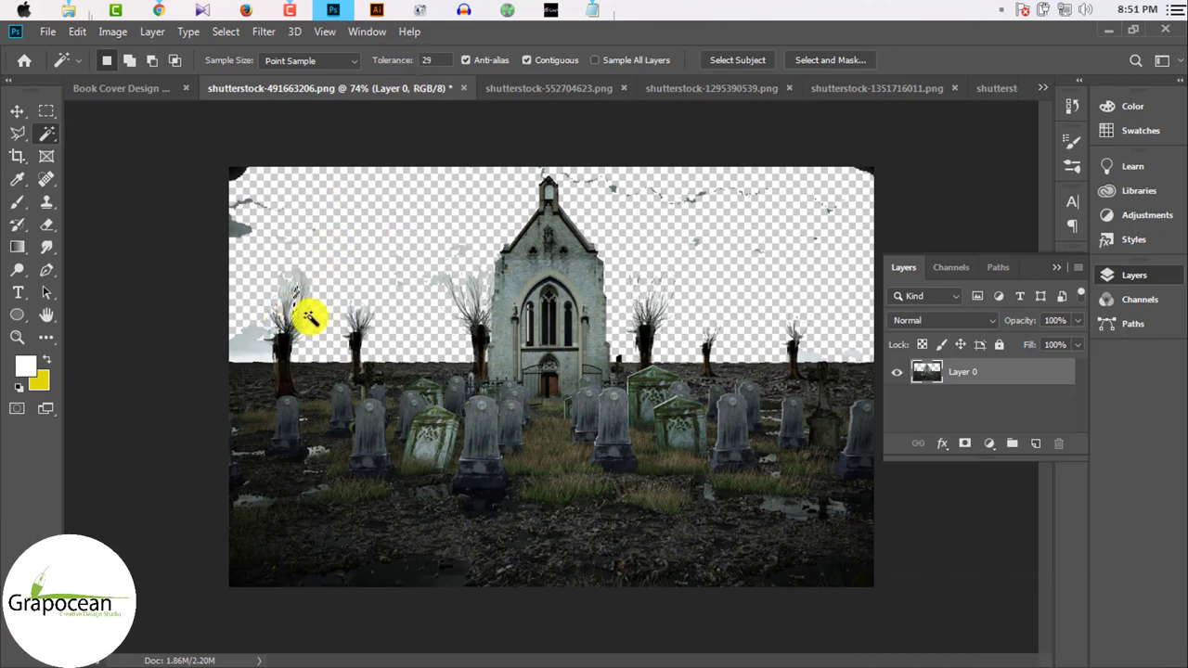
{"action": "key", "text": "Delete"}
{"action": "left_click", "coordinate": [265, 357]}
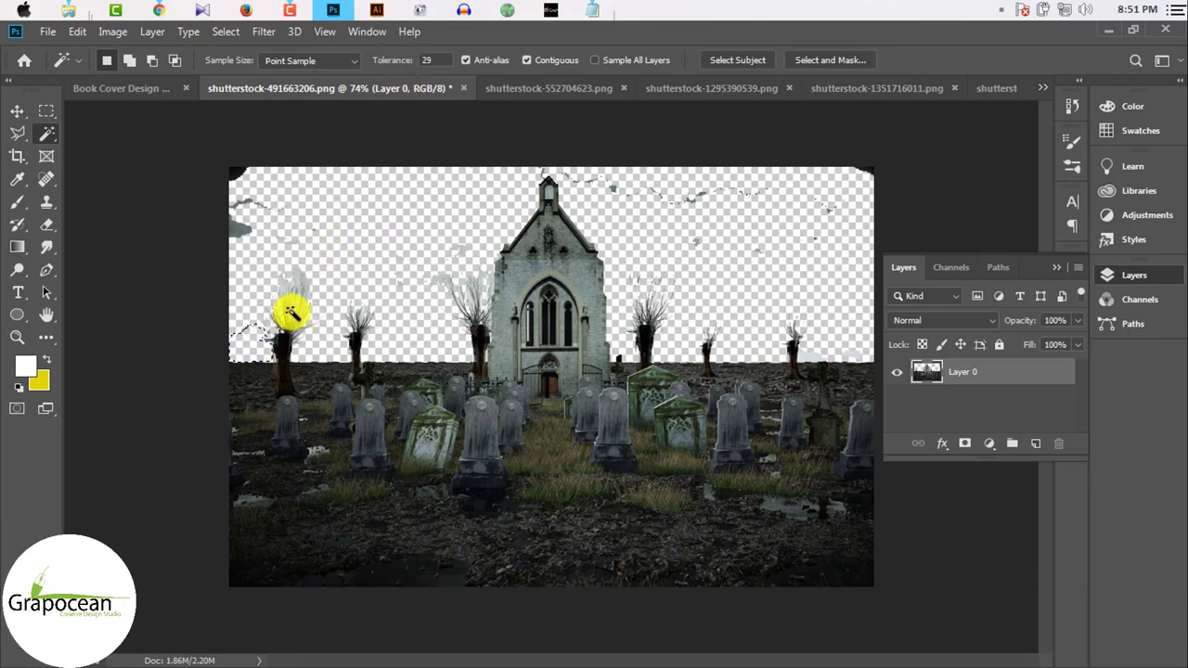
{"action": "key", "text": "Delete"}
{"action": "left_click", "coordinate": [292, 318]}
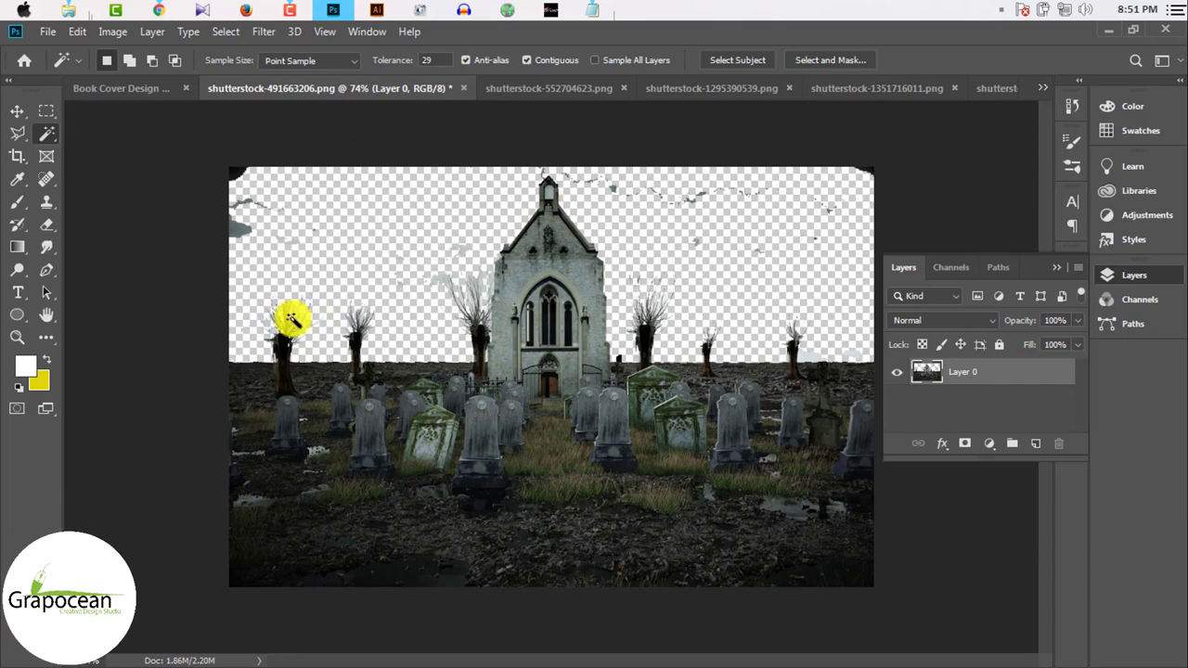
{"action": "left_click", "coordinate": [244, 233]}
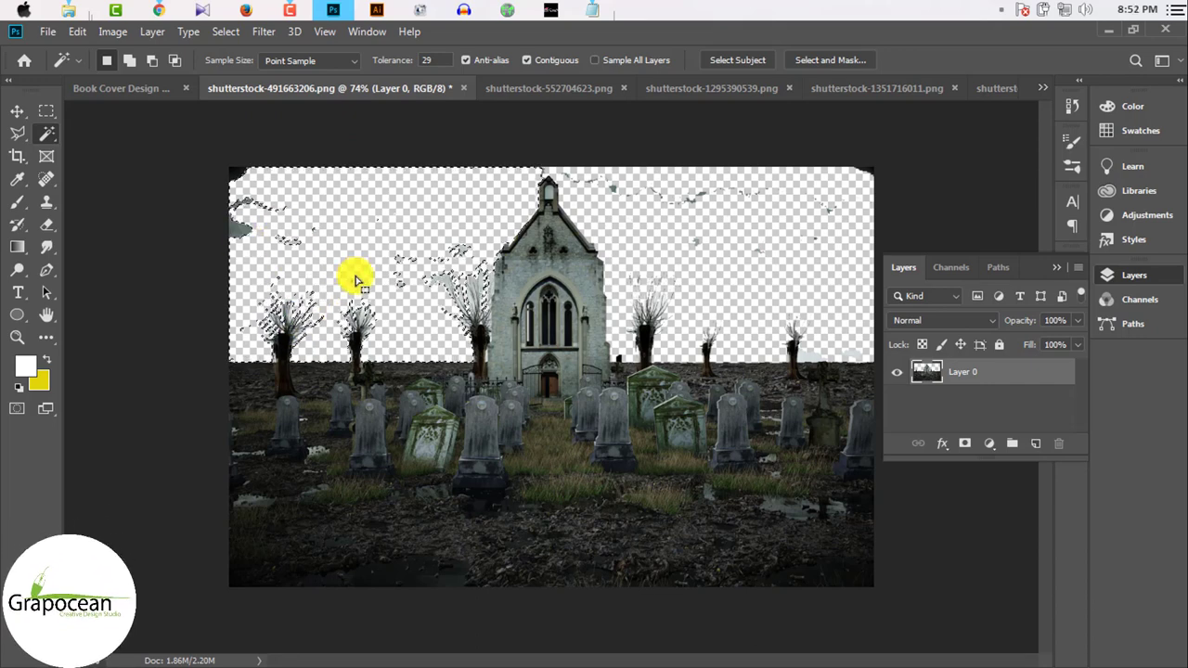
{"action": "key", "text": "ctrl+d"}
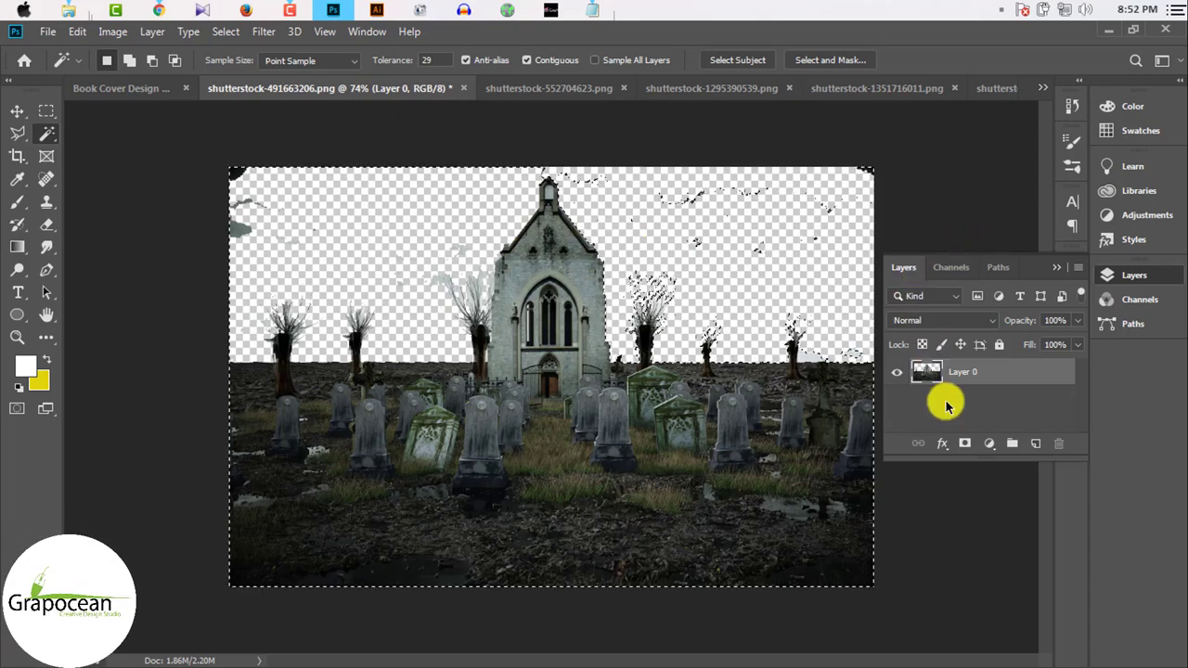
Step: Undo an accidental inverse-selection deletion and return to the Book Cover Design document
{"action": "key", "text": "ctrl+shift+i"}
{"action": "key", "text": "Delete"}
{"action": "key", "text": "ctrl+z"}
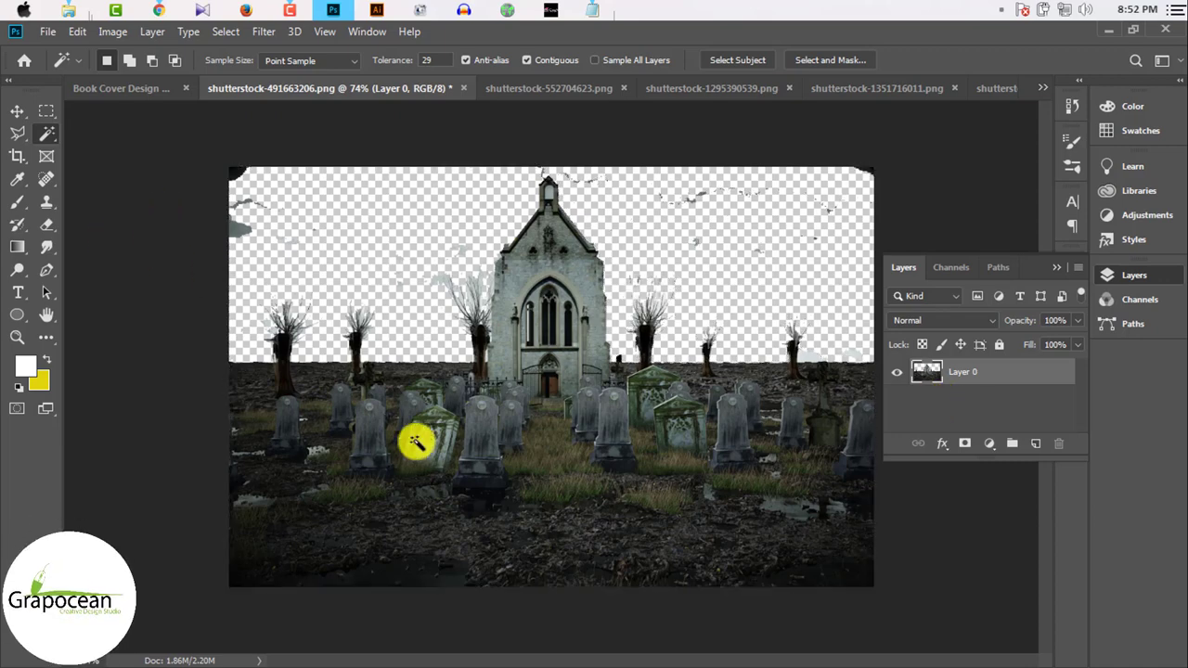
{"action": "scroll", "coordinate": [701, 345], "scroll_direction": "down", "scroll_amount": 1}
{"action": "scroll", "coordinate": [700, 345], "scroll_direction": "up", "scroll_amount": 2}
{"action": "scroll", "coordinate": [696, 289], "scroll_direction": "down", "scroll_amount": 2}
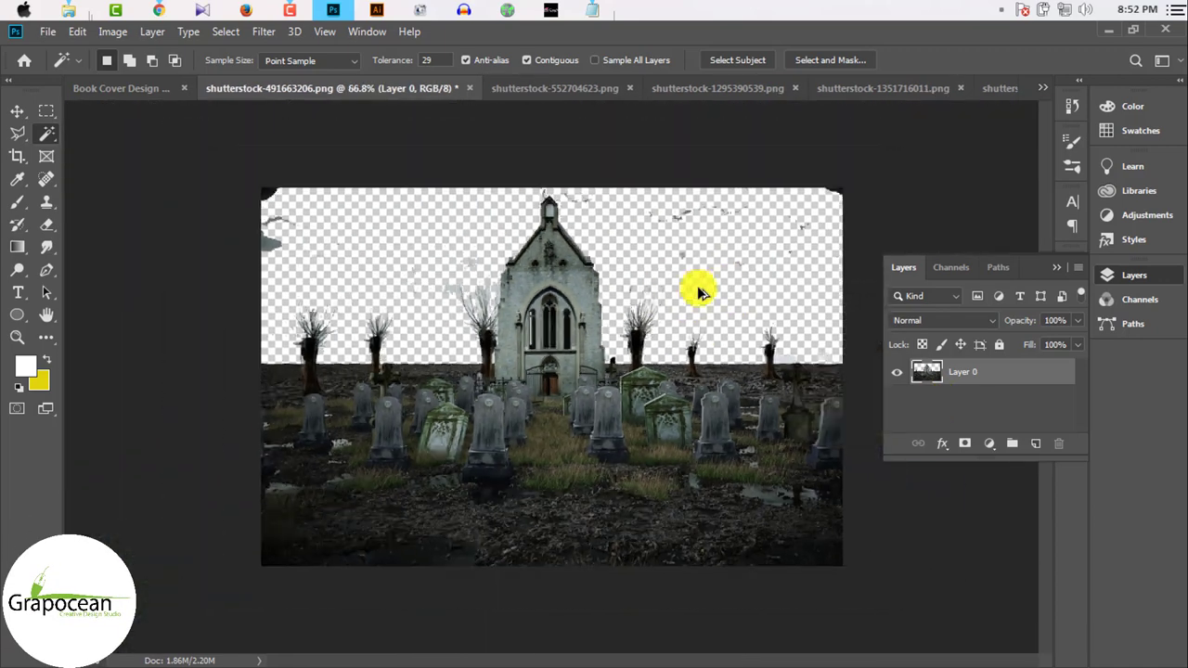
{"action": "left_click", "coordinate": [518, 88]}
{"action": "left_click", "coordinate": [92, 88]}
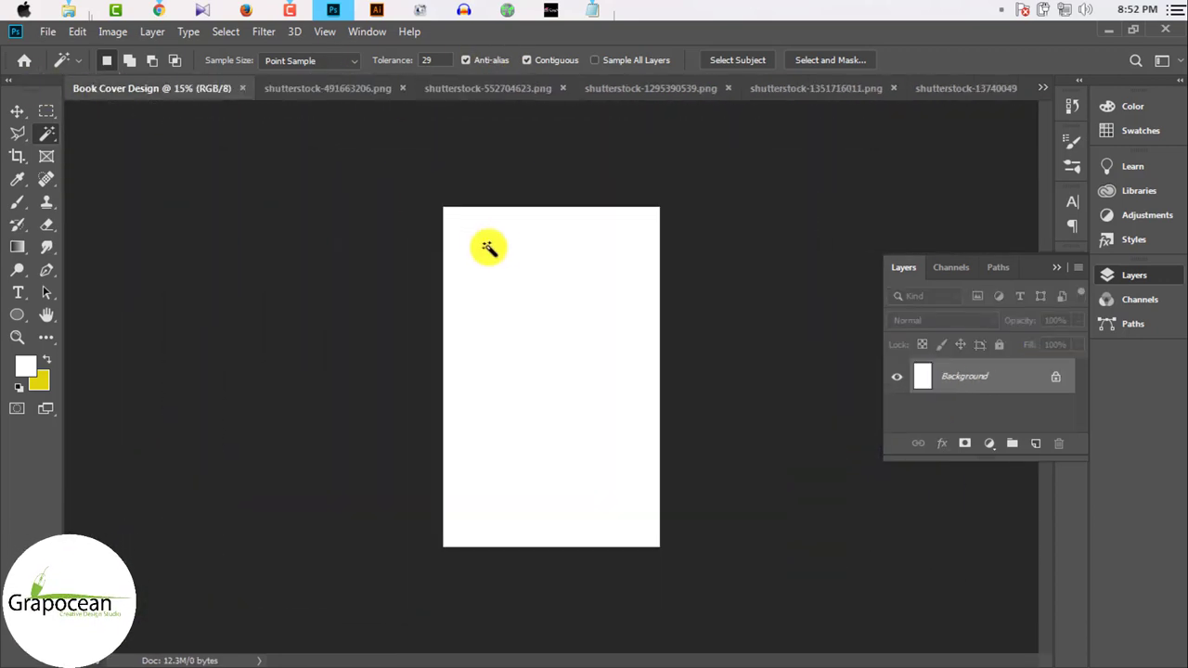
Step: Move the cut-out graveyard onto the book cover and enlarge it to full width
{"action": "left_click", "coordinate": [385, 88]}
{"action": "left_click", "coordinate": [16, 112]}
{"action": "mouse_move", "coordinate": [504, 313]}
{"action": "left_mouse_down"}
{"action": "mouse_move", "coordinate": [340, 230]}
{"action": "mouse_move", "coordinate": [561, 362]}
{"action": "mouse_move", "coordinate": [568, 332]}
{"action": "mouse_move", "coordinate": [682, 380]}
{"action": "left_mouse_up"}
{"action": "key", "text": "ctrl+t"}
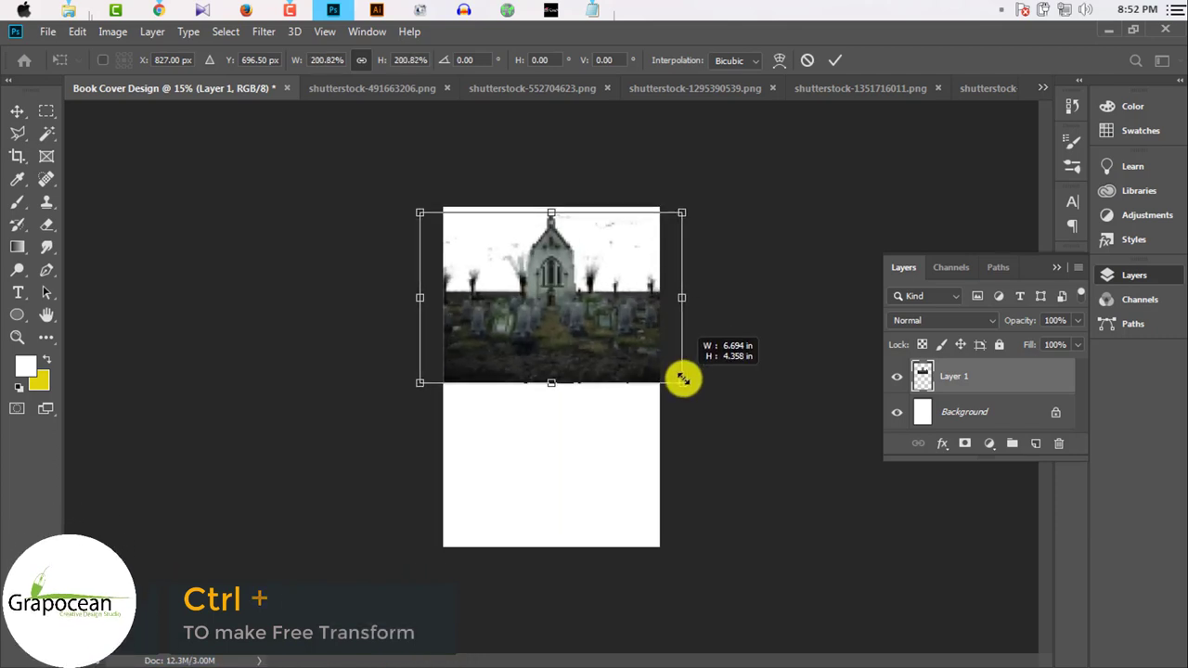
{"action": "left_click_drag", "start_coordinate": [610, 346], "coordinate": [610, 366]}
{"action": "left_click", "coordinate": [826, 62]}
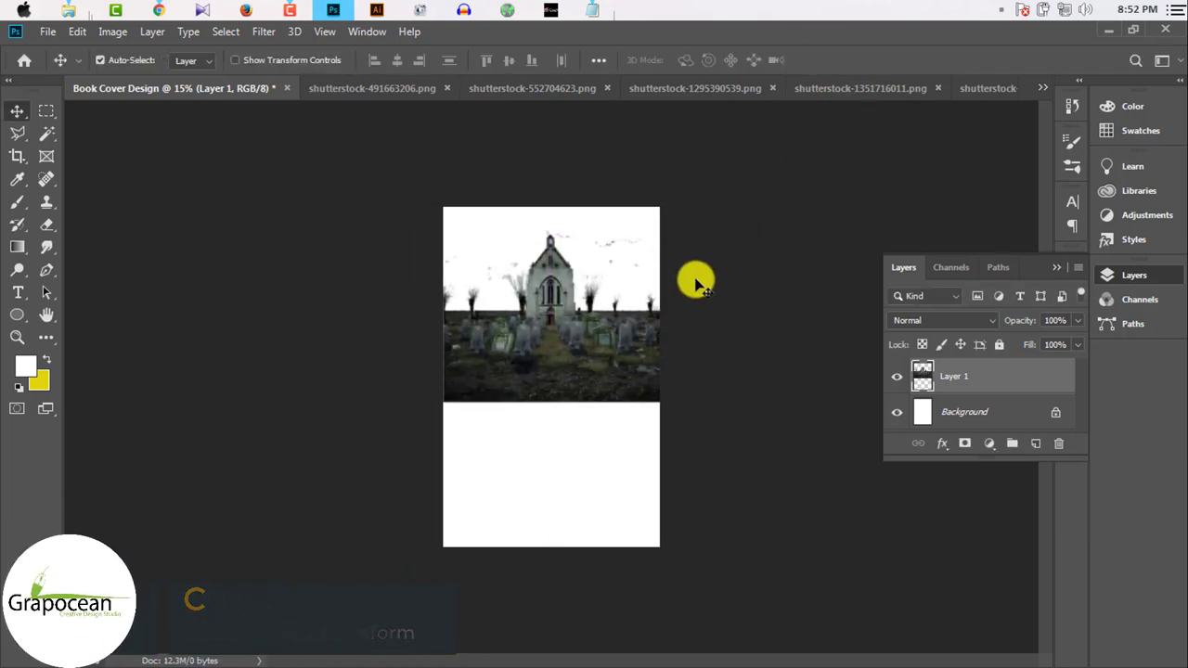
Step: Shift the graveyard lower on the cover and enlarge it slightly
{"action": "left_click_drag", "start_coordinate": [618, 347], "coordinate": [619, 395]}
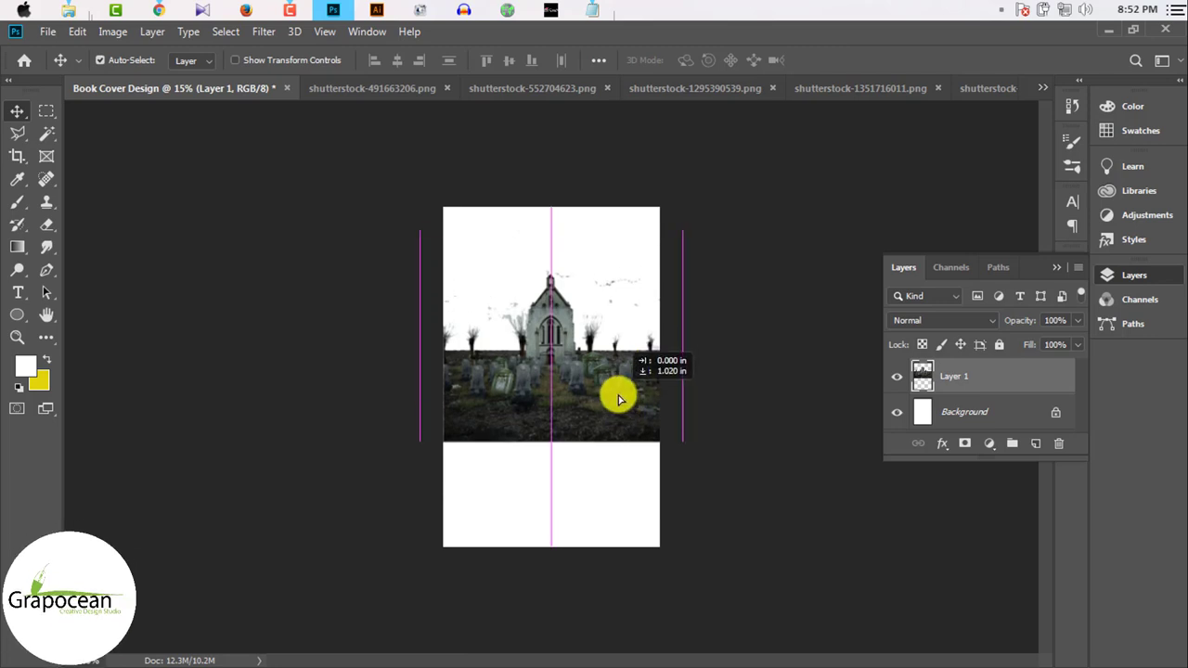
{"action": "key", "text": "ctrl+t"}
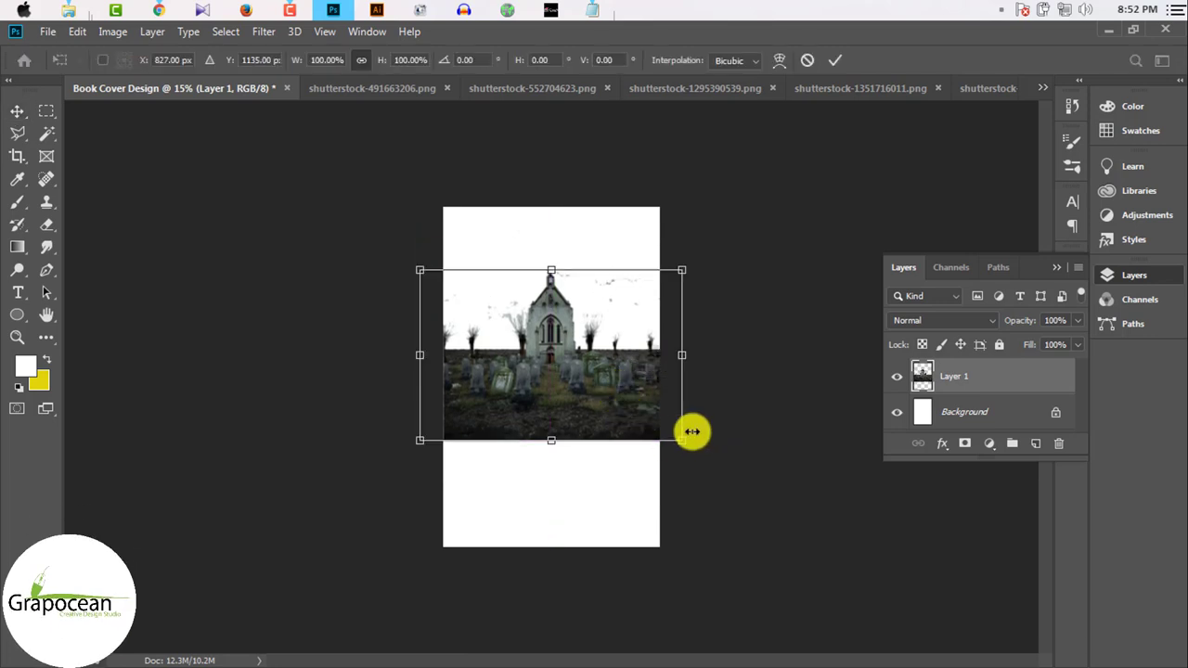
{"action": "left_click_drag", "start_coordinate": [683, 439], "coordinate": [684, 441]}
{"action": "left_click", "coordinate": [829, 61]}
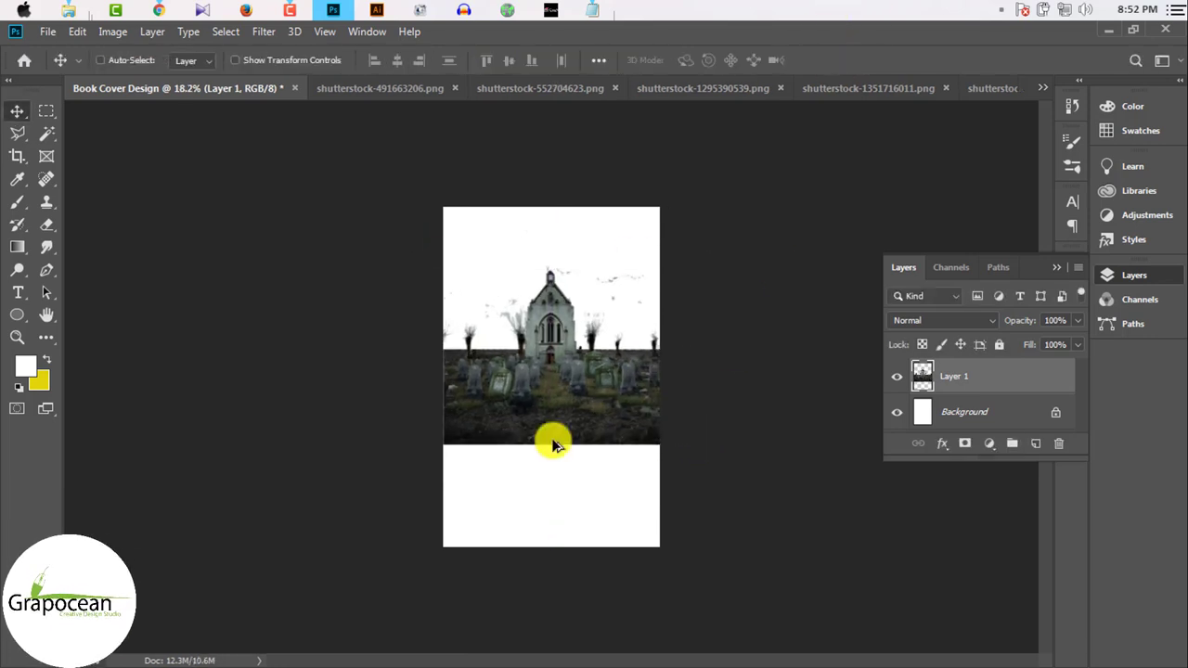
{"action": "scroll", "coordinate": [584, 399], "scroll_direction": "up", "scroll_amount": 3}
{"action": "scroll", "coordinate": [613, 353], "scroll_direction": "down", "scroll_amount": 1}
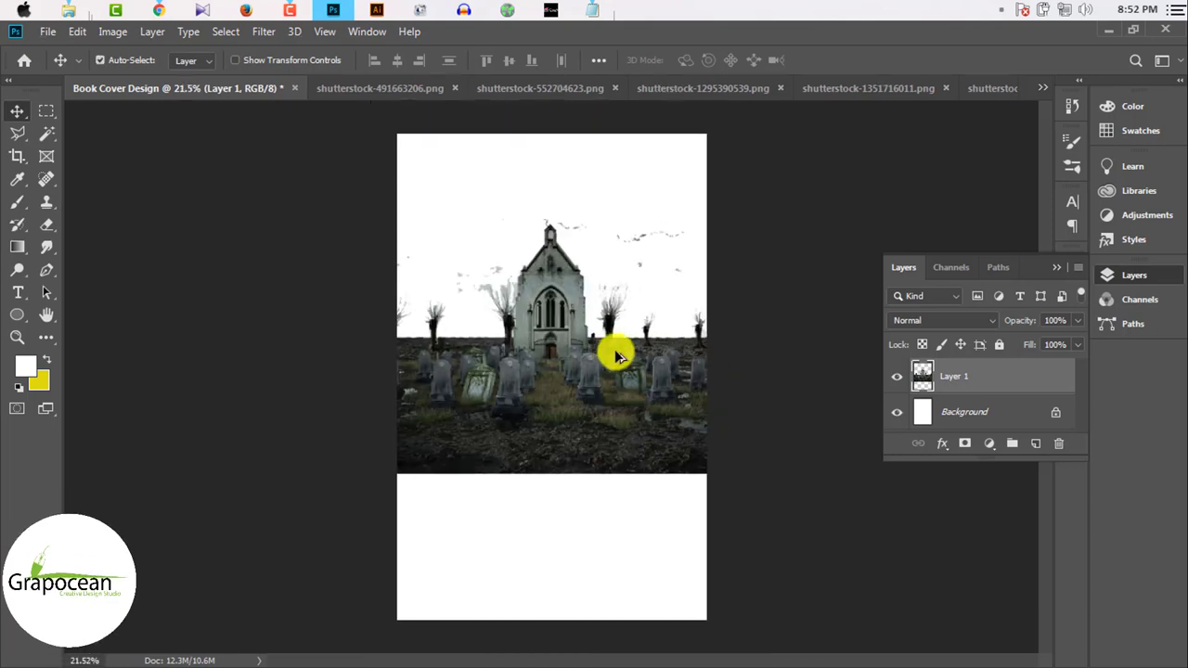
Step: Unlock the storm clouds image and drag it onto the book cover
{"action": "left_click", "coordinate": [349, 88]}
{"action": "left_click", "coordinate": [498, 87]}
{"action": "left_click", "coordinate": [709, 92]}
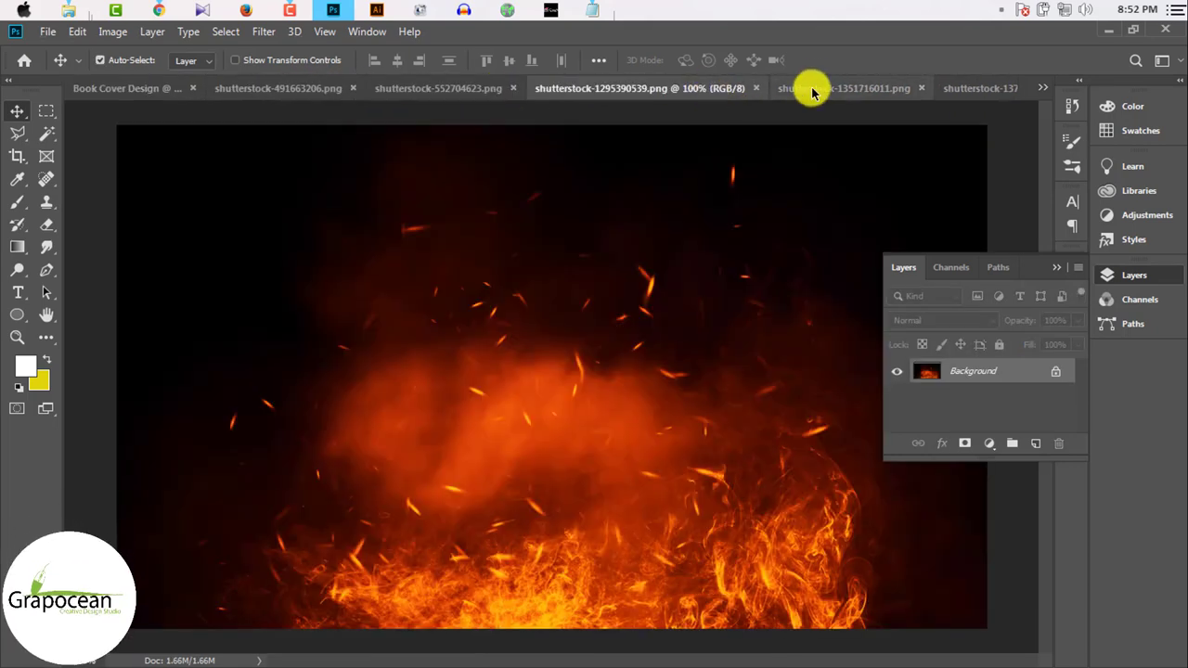
{"action": "left_click", "coordinate": [816, 93]}
{"action": "left_click", "coordinate": [1062, 372]}
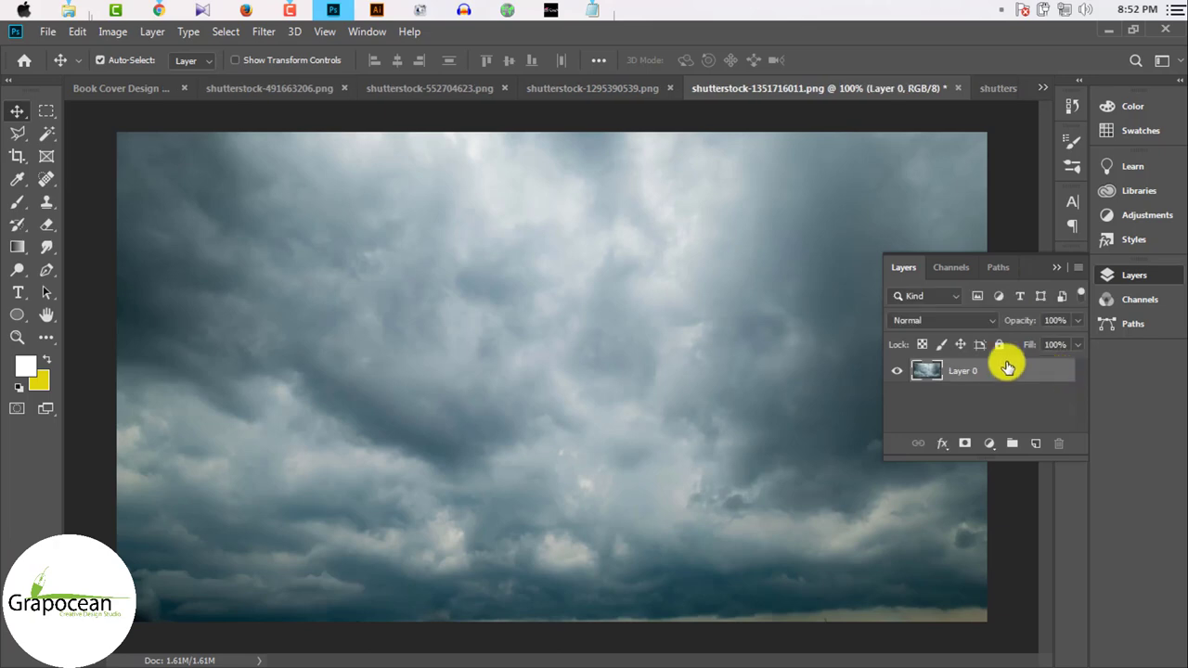
{"action": "left_click_drag", "start_coordinate": [1006, 364], "coordinate": [520, 254]}
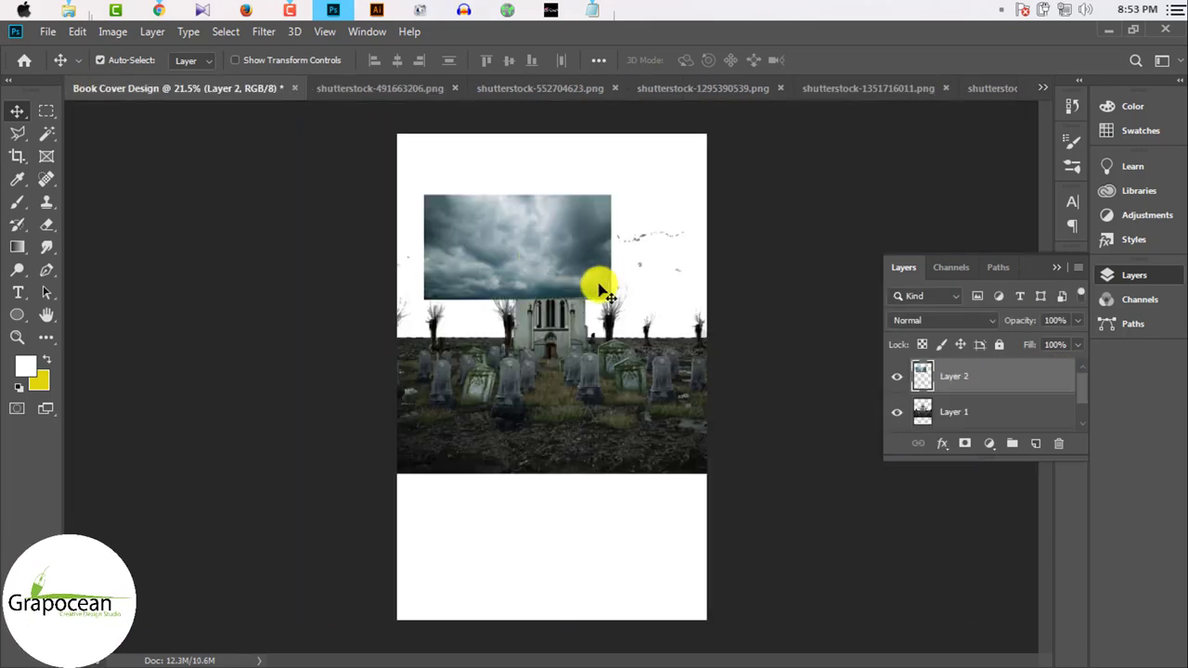
{"action": "mouse_move", "coordinate": [599, 284]}
{"action": "left_mouse_down"}
{"action": "mouse_move", "coordinate": [538, 244]}
{"action": "mouse_move", "coordinate": [669, 334]}
{"action": "mouse_move", "coordinate": [702, 342]}
{"action": "left_mouse_up"}
Step: Enlarge the cloud sky and place its layer beneath the graveyard layer
{"action": "key", "text": "ctrl+t"}
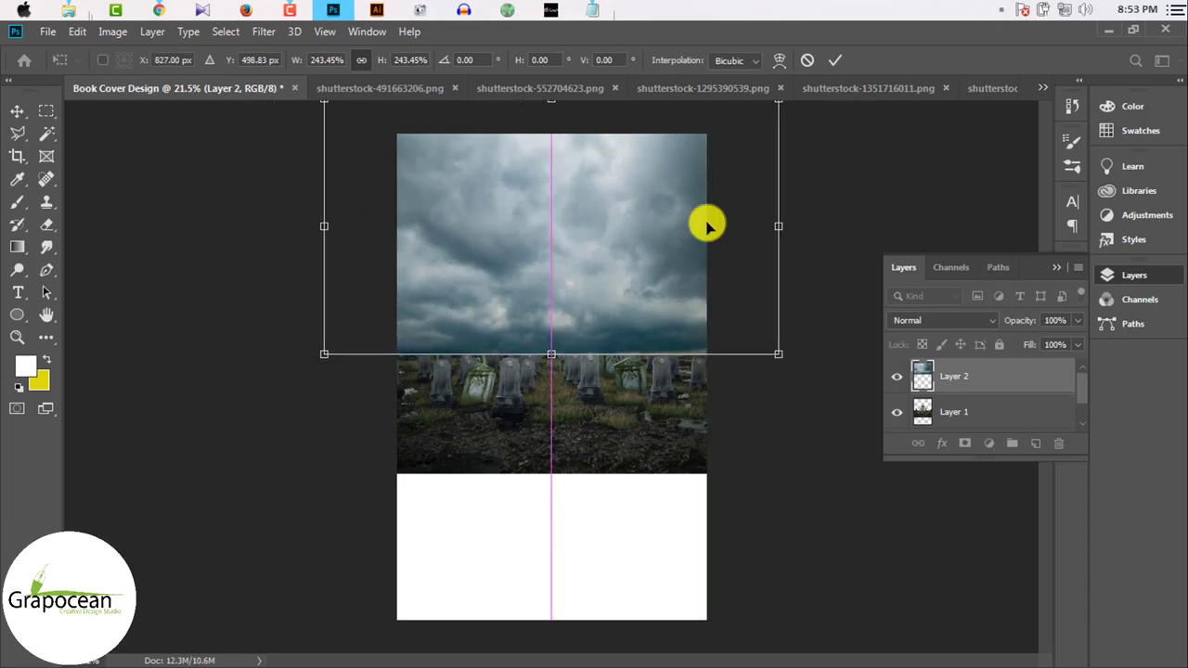
{"action": "left_click", "coordinate": [836, 60]}
{"action": "left_click_drag", "start_coordinate": [987, 413], "coordinate": [987, 418]}
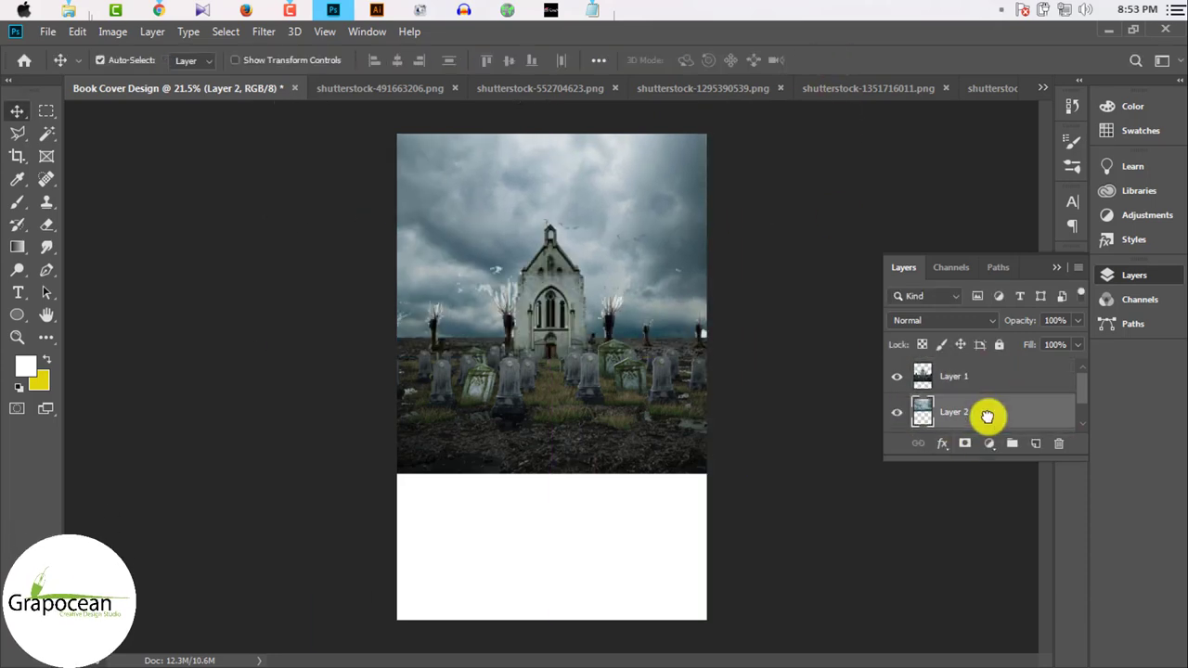
{"action": "scroll", "coordinate": [623, 332], "scroll_direction": "up", "scroll_amount": 3}
{"action": "scroll", "coordinate": [650, 353], "scroll_direction": "up", "scroll_amount": 2}
Step: Set up the Background Eraser at size 100 on the graveyard layer
{"action": "scroll", "coordinate": [634, 301], "scroll_direction": "up", "scroll_amount": 3}
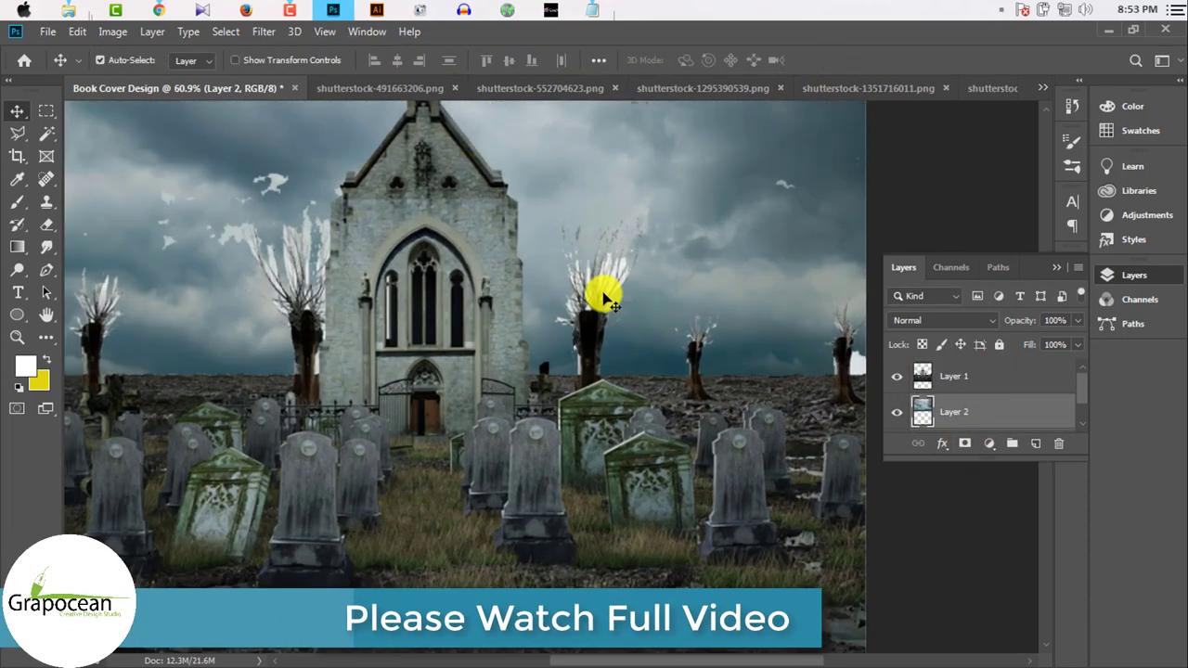
{"action": "scroll", "coordinate": [603, 297], "scroll_direction": "up", "scroll_amount": 1}
{"action": "scroll", "coordinate": [603, 297], "scroll_direction": "up", "scroll_amount": 1}
{"action": "scroll", "coordinate": [603, 297], "scroll_direction": "up", "scroll_amount": 1}
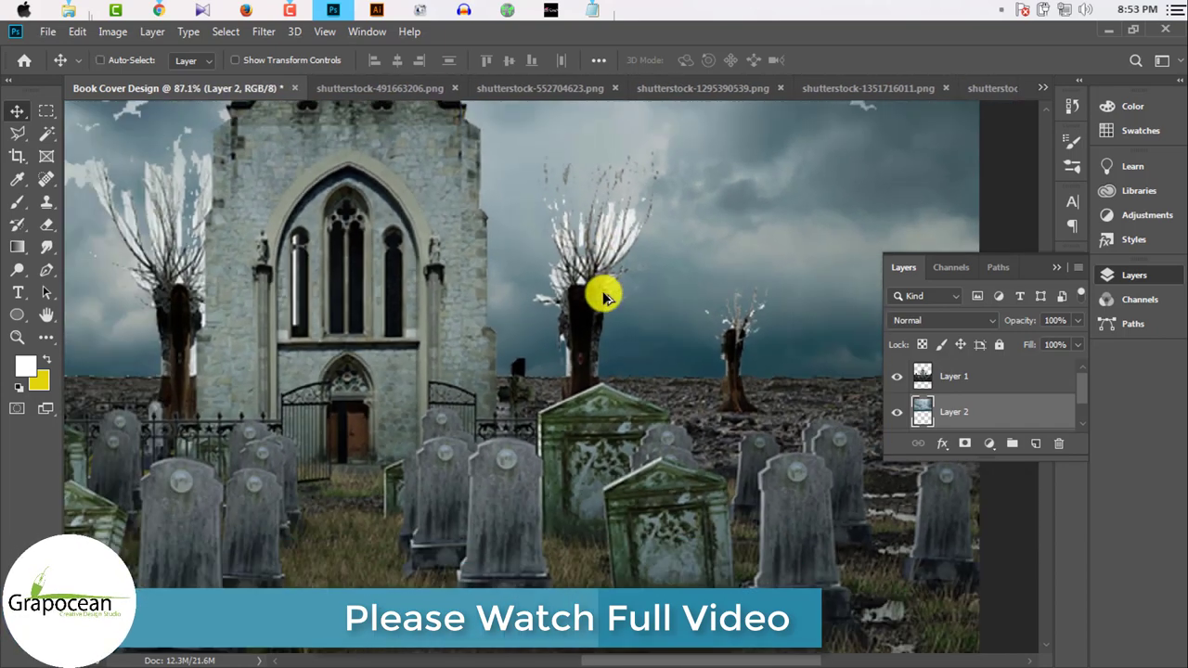
{"action": "right_click", "coordinate": [42, 228]}
{"action": "left_click", "coordinate": [111, 241]}
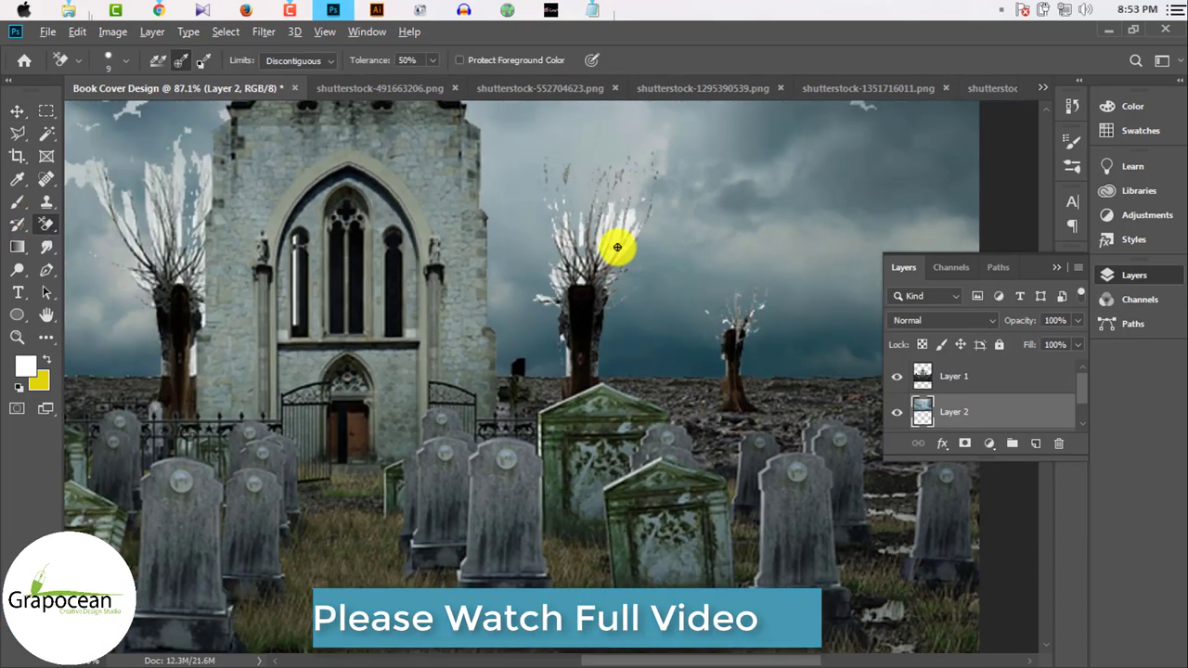
{"action": "scroll", "coordinate": [617, 246], "scroll_direction": "up", "scroll_amount": 4}
{"action": "left_click", "coordinate": [624, 241], "text": "alt"}
{"action": "key", "text": "bracketright"}
{"action": "key", "text": "bracketright"}
{"action": "key", "text": "bracketright"}
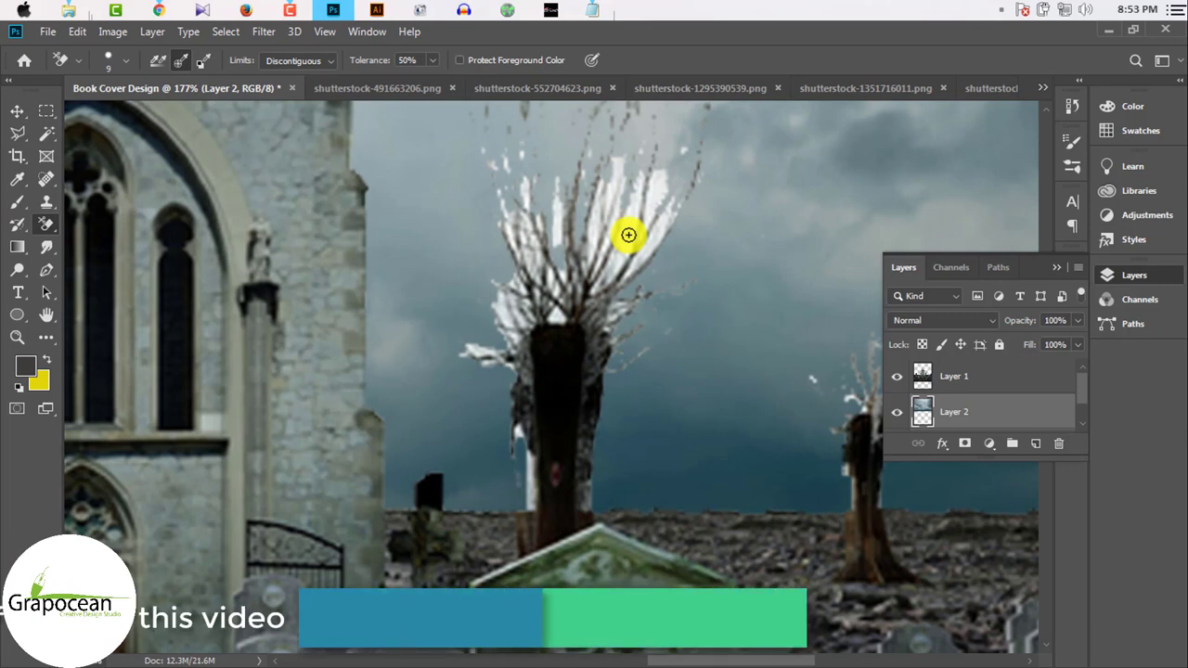
{"action": "key", "text": "bracketright"}
{"action": "key", "text": "bracketright"}
{"action": "key", "text": "bracketright"}
{"action": "key", "text": "bracketright"}
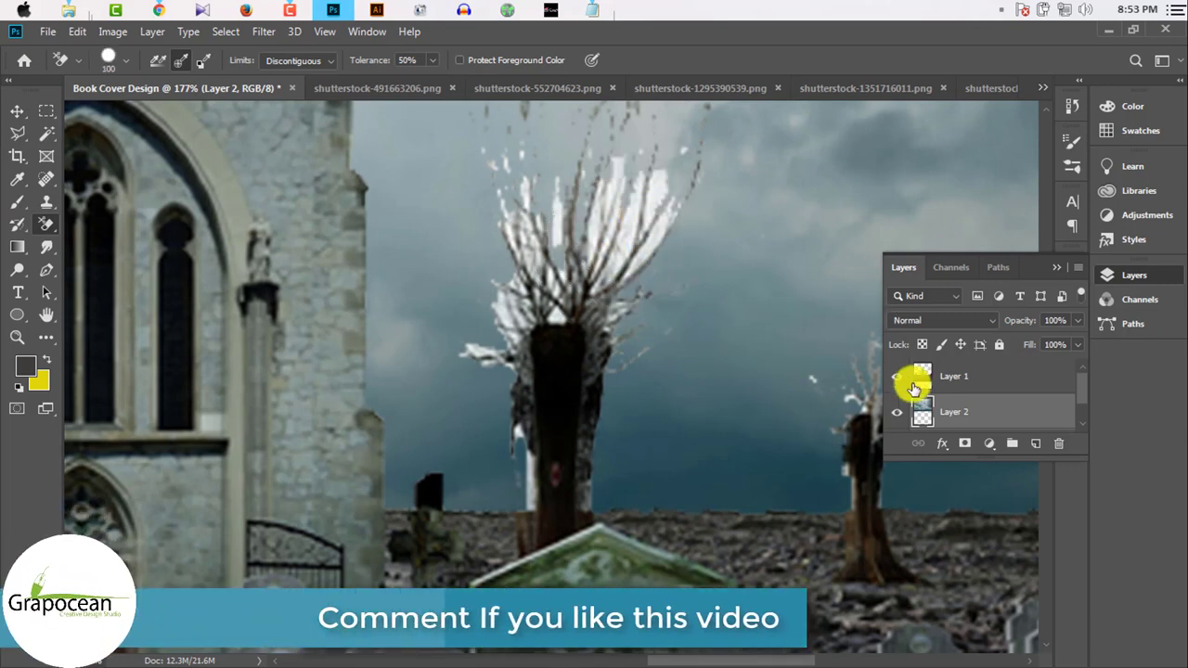
{"action": "left_click", "coordinate": [919, 376]}
Step: Erase white fringes around the treetop branches and trunk base, shrinking the brush to 60
{"action": "mouse_move", "coordinate": [602, 260]}
{"action": "left_mouse_down"}
{"action": "mouse_move", "coordinate": [626, 251]}
{"action": "mouse_move", "coordinate": [517, 207]}
{"action": "left_mouse_up"}
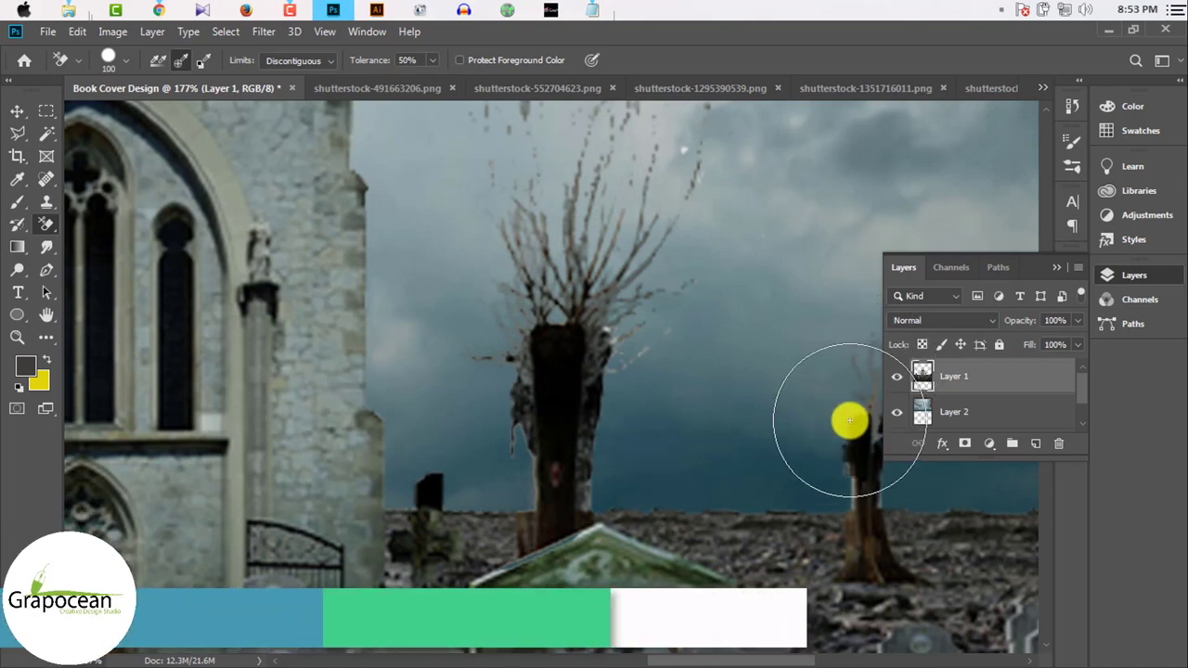
{"action": "scroll", "coordinate": [845, 454], "scroll_direction": "down", "scroll_amount": 3, "text": "alt"}
{"action": "scroll", "coordinate": [278, 306], "scroll_direction": "up", "scroll_amount": 2, "text": "alt"}
{"action": "scroll", "coordinate": [424, 358], "scroll_direction": "up", "scroll_amount": 1, "text": "alt"}
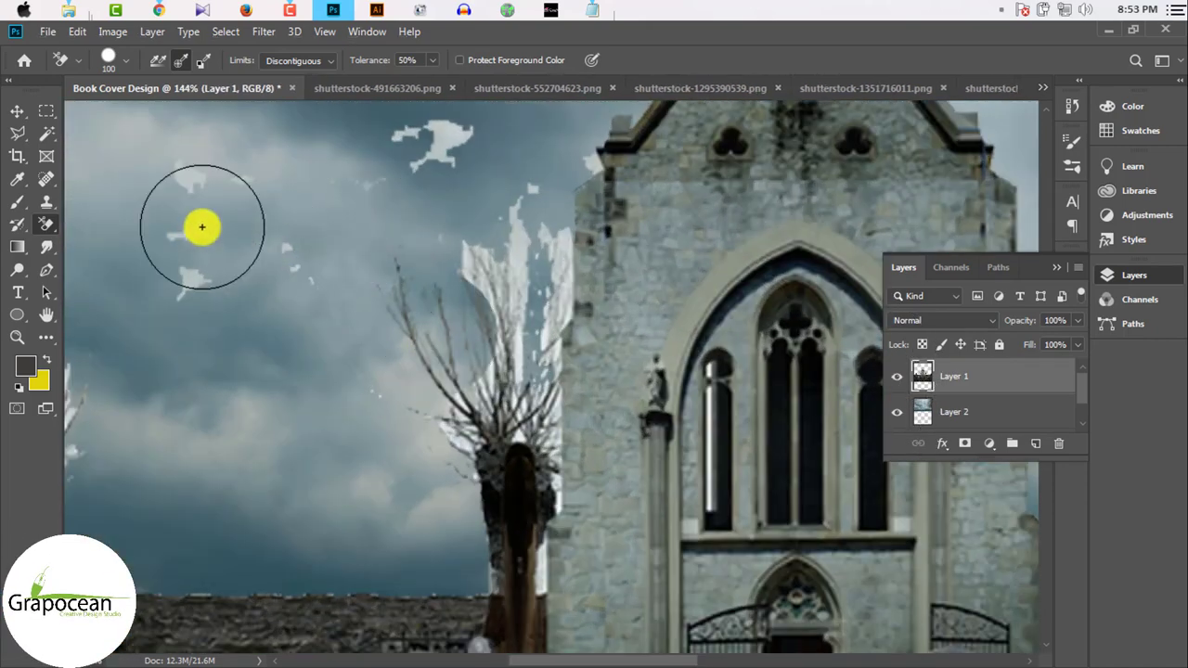
{"action": "left_click_drag", "start_coordinate": [512, 331], "coordinate": [504, 254]}
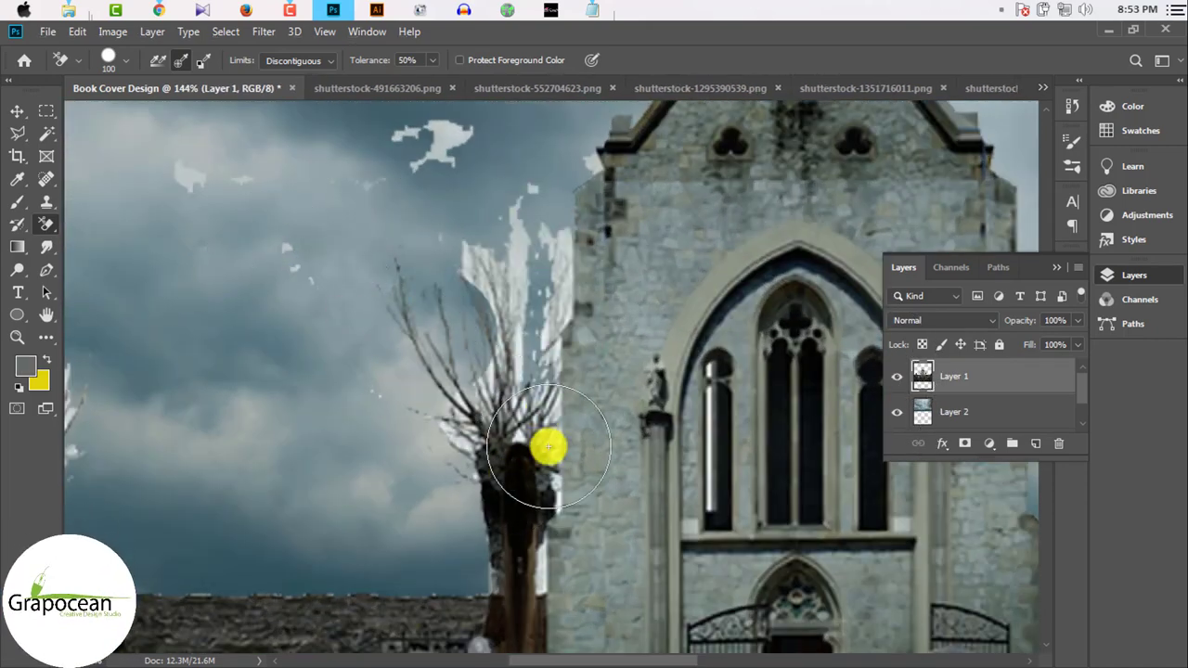
{"action": "key", "text": "bracketleft"}
{"action": "key", "text": "bracketleft"}
{"action": "key", "text": "bracketleft"}
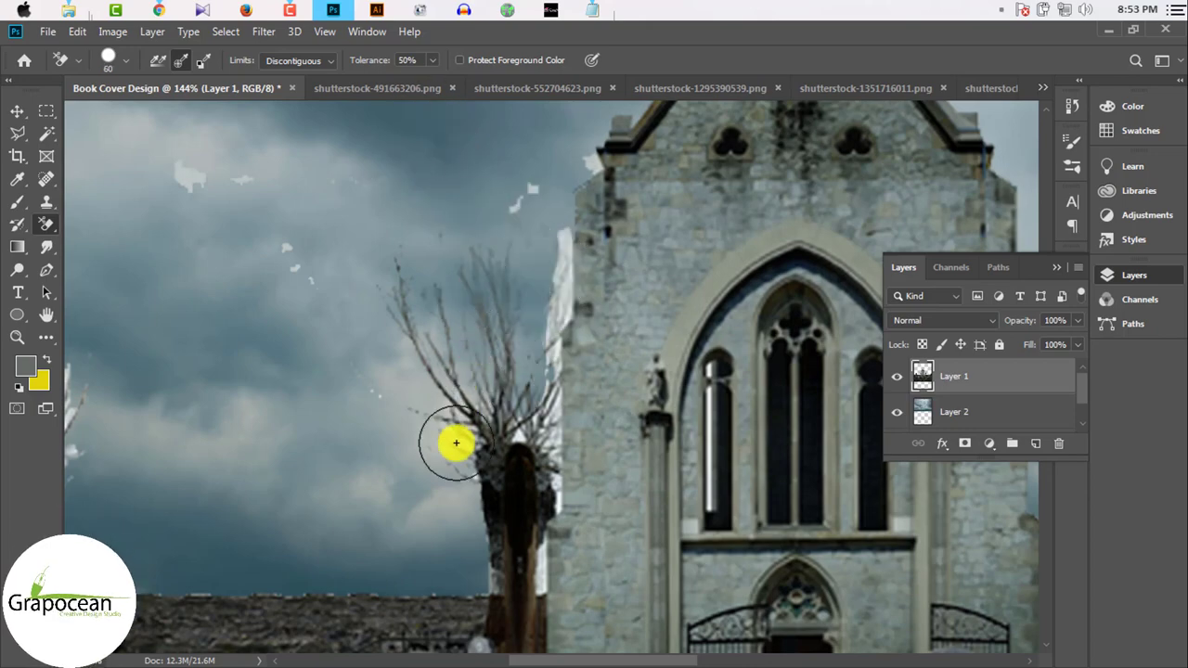
{"action": "left_click", "coordinate": [512, 560]}
{"action": "scroll", "coordinate": [589, 233], "scroll_direction": "down", "scroll_amount": 1, "text": "alt"}
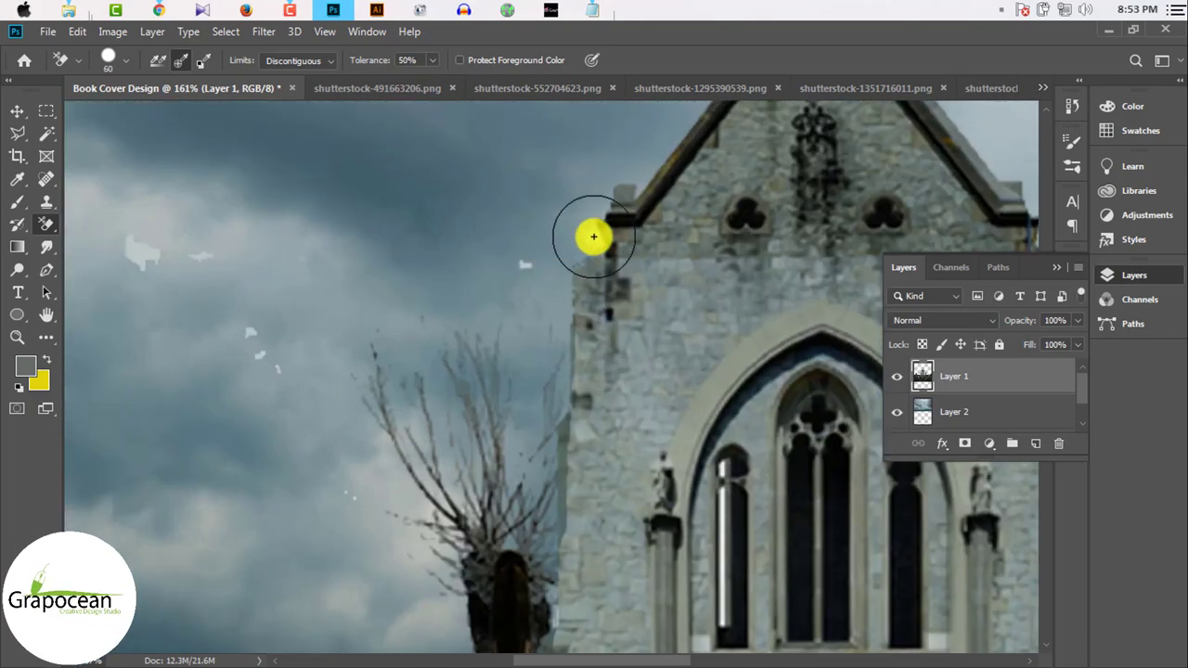
{"action": "scroll", "coordinate": [245, 265], "scroll_direction": "down", "scroll_amount": 1, "text": "alt"}
{"action": "scroll", "coordinate": [291, 306], "scroll_direction": "up", "scroll_amount": 1, "text": "alt"}
Step: Clean the white fringes off the far-left treetop
{"action": "mouse_move", "coordinate": [291, 332]}
{"action": "left_mouse_down"}
{"action": "mouse_move", "coordinate": [250, 353]}
{"action": "mouse_move", "coordinate": [233, 284]}
{"action": "left_mouse_up"}
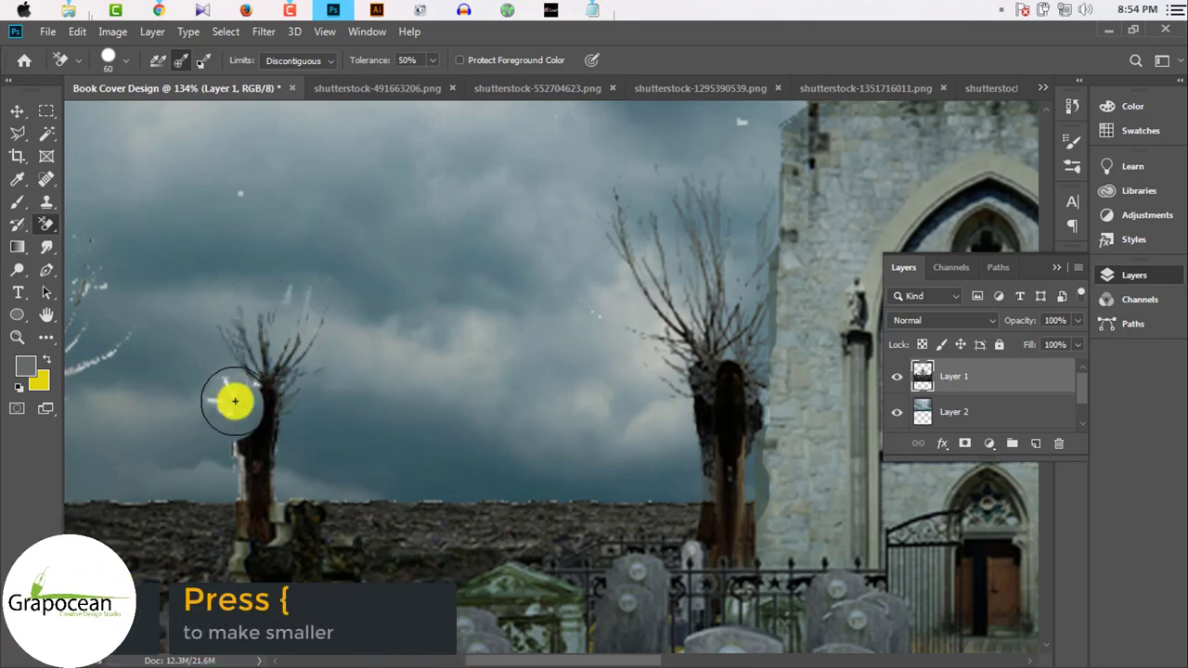
{"action": "scroll", "coordinate": [213, 402], "scroll_direction": "down", "scroll_amount": 1, "text": "alt"}
{"action": "scroll", "coordinate": [81, 390], "scroll_direction": "up", "scroll_amount": 1, "text": "alt"}
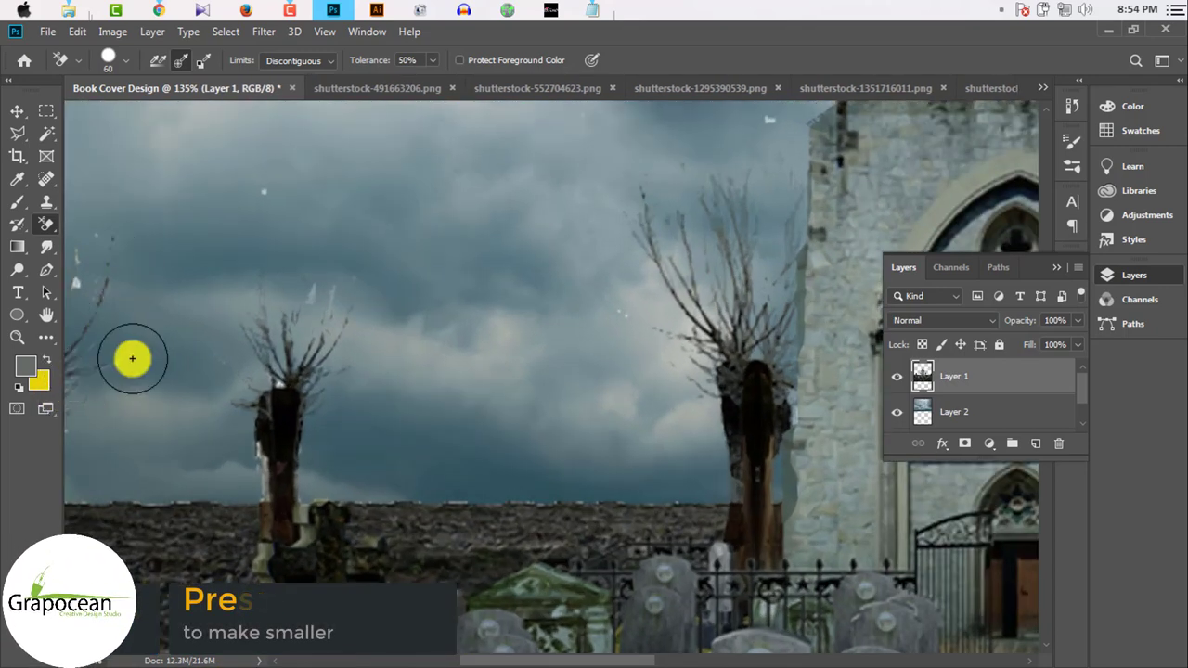
{"action": "scroll", "coordinate": [81, 280], "scroll_direction": "down", "scroll_amount": 1, "text": "alt"}
{"action": "scroll", "coordinate": [697, 363], "scroll_direction": "down", "scroll_amount": 1, "text": "alt"}
{"action": "scroll", "coordinate": [742, 201], "scroll_direction": "up", "scroll_amount": 1, "text": "alt"}
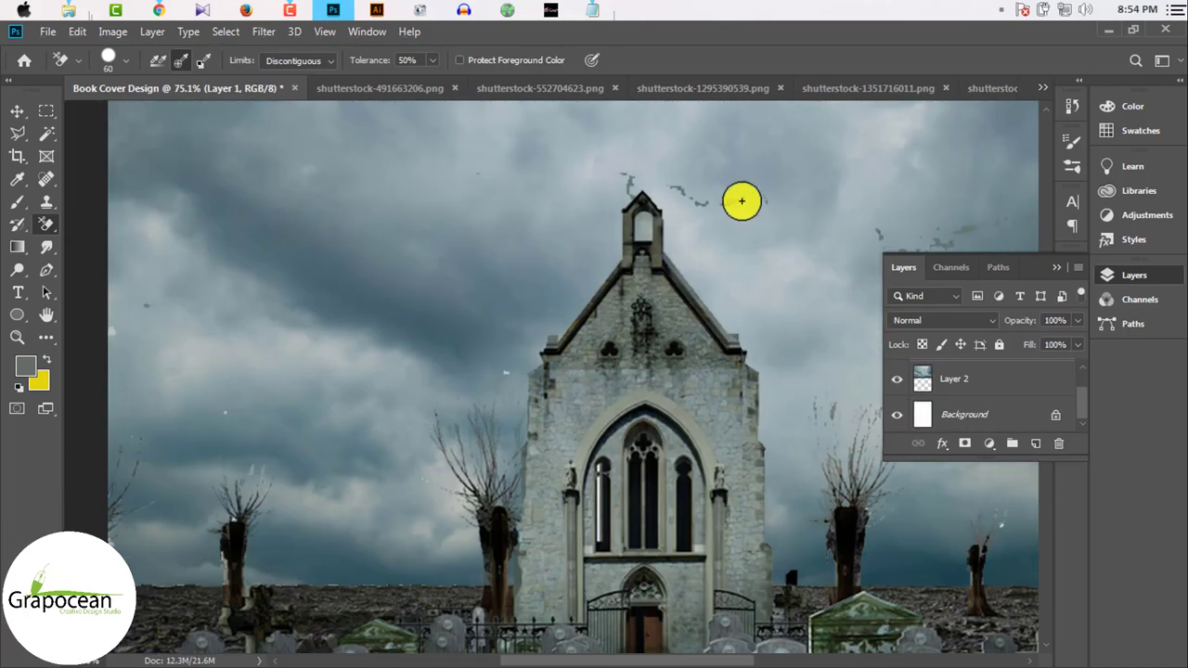
{"action": "scroll", "coordinate": [677, 417], "scroll_direction": "down", "scroll_amount": 2, "text": "alt"}
{"action": "scroll", "coordinate": [772, 551], "scroll_direction": "up", "scroll_amount": 2, "text": "alt"}
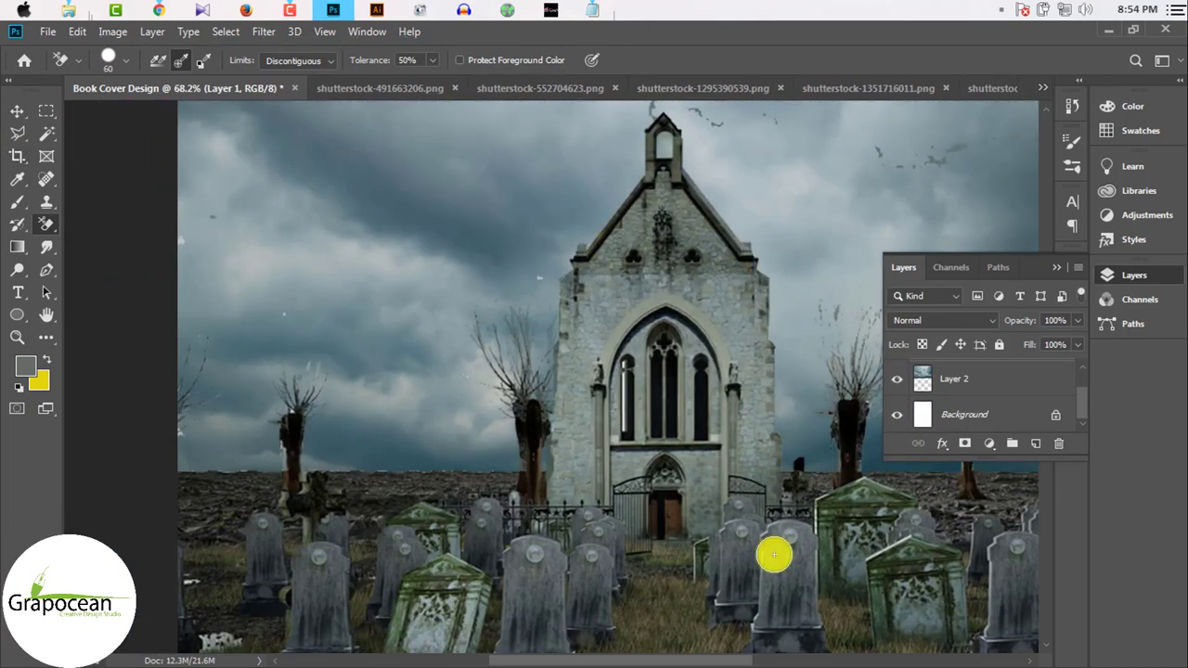
{"action": "scroll", "coordinate": [741, 461], "scroll_direction": "right", "scroll_amount": 5}
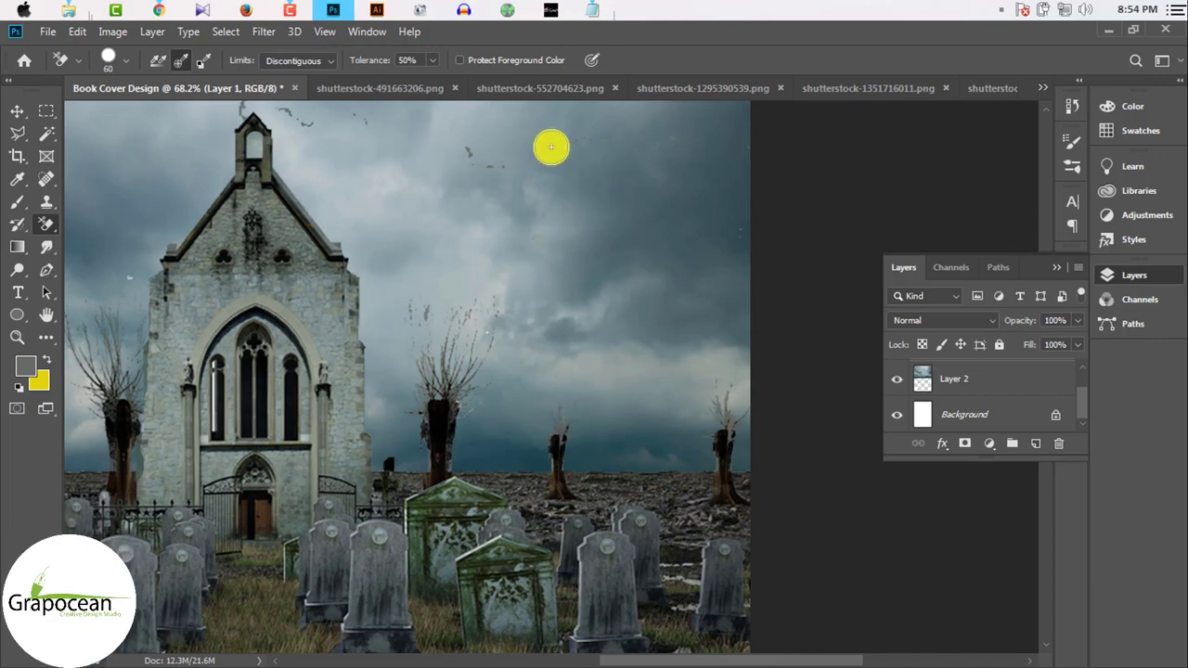
{"action": "scroll", "coordinate": [369, 144], "scroll_direction": "up", "scroll_amount": 1, "text": "alt"}
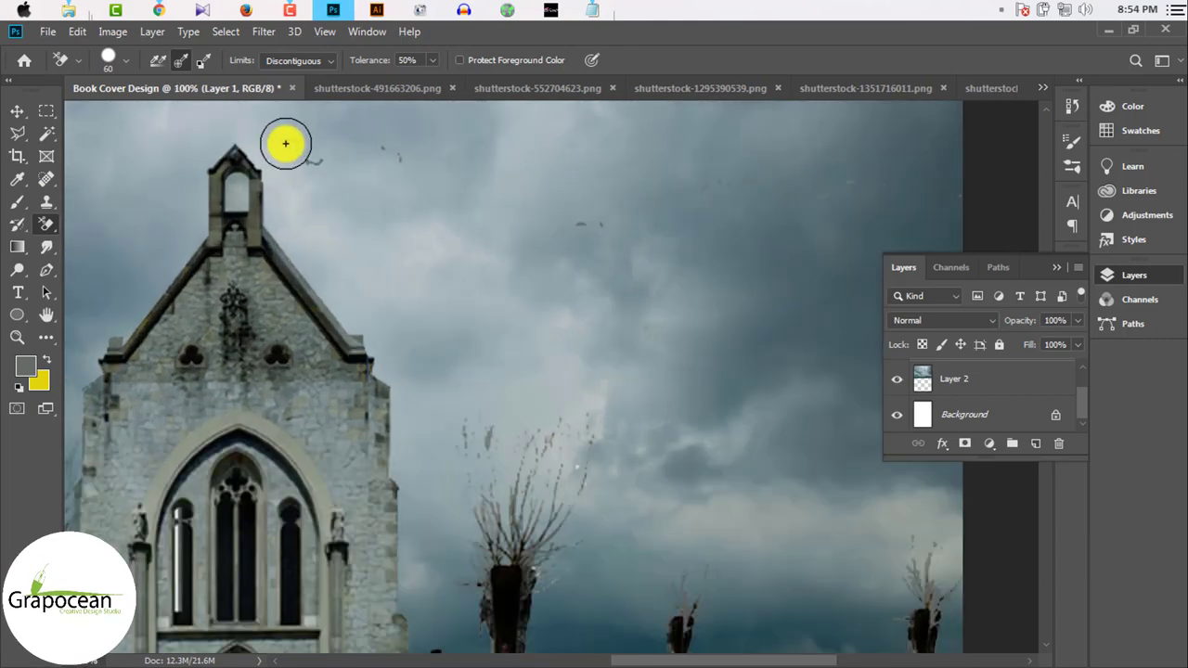
{"action": "scroll", "coordinate": [703, 371], "scroll_direction": "down", "scroll_amount": 4, "text": "alt"}
{"action": "scroll", "coordinate": [697, 353], "scroll_direction": "up", "scroll_amount": 2, "text": "alt"}
Step: Nudge the cloud sky upward and give it a gradient-faded layer mask
{"action": "scroll", "coordinate": [714, 353], "scroll_direction": "up", "scroll_amount": 2, "text": "alt"}
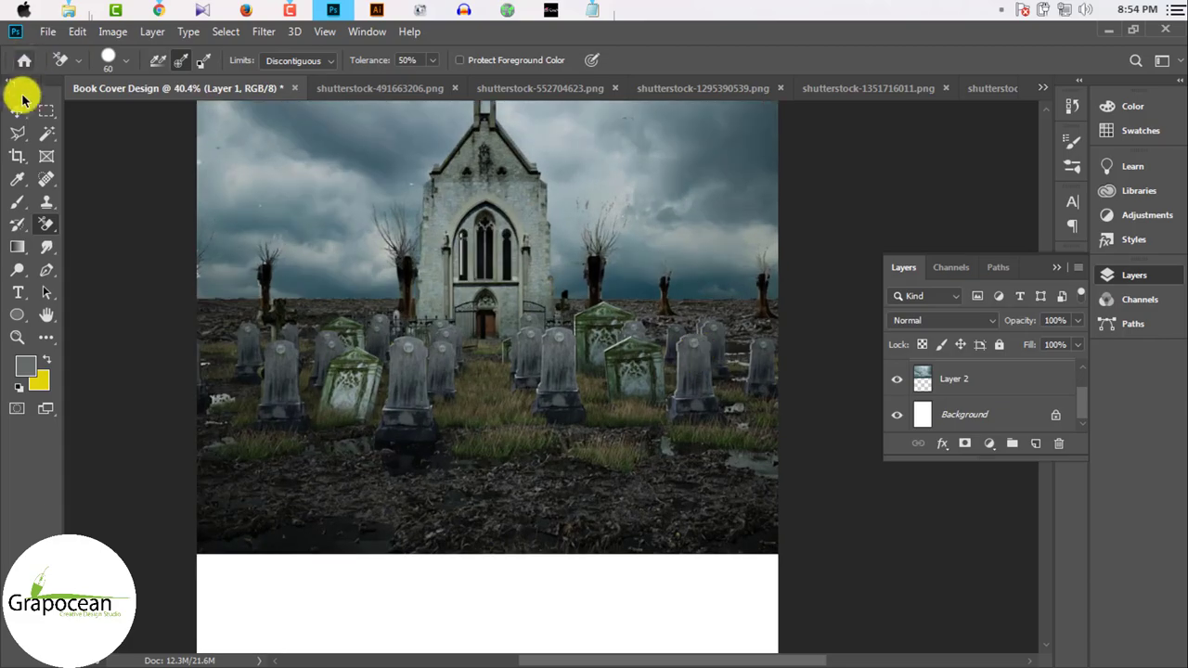
{"action": "left_click", "coordinate": [17, 110]}
{"action": "left_click_drag", "start_coordinate": [360, 375], "coordinate": [361, 352]}
{"action": "left_click", "coordinate": [964, 443]}
{"action": "left_click", "coordinate": [17, 247]}
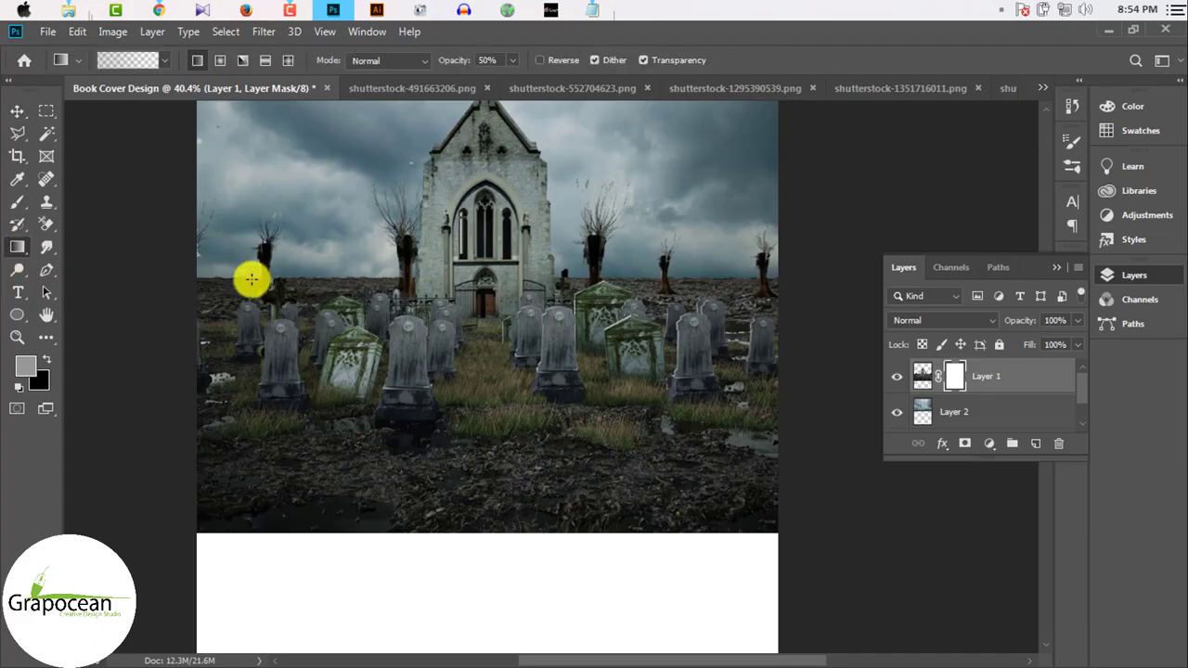
{"action": "left_click", "coordinate": [956, 411]}
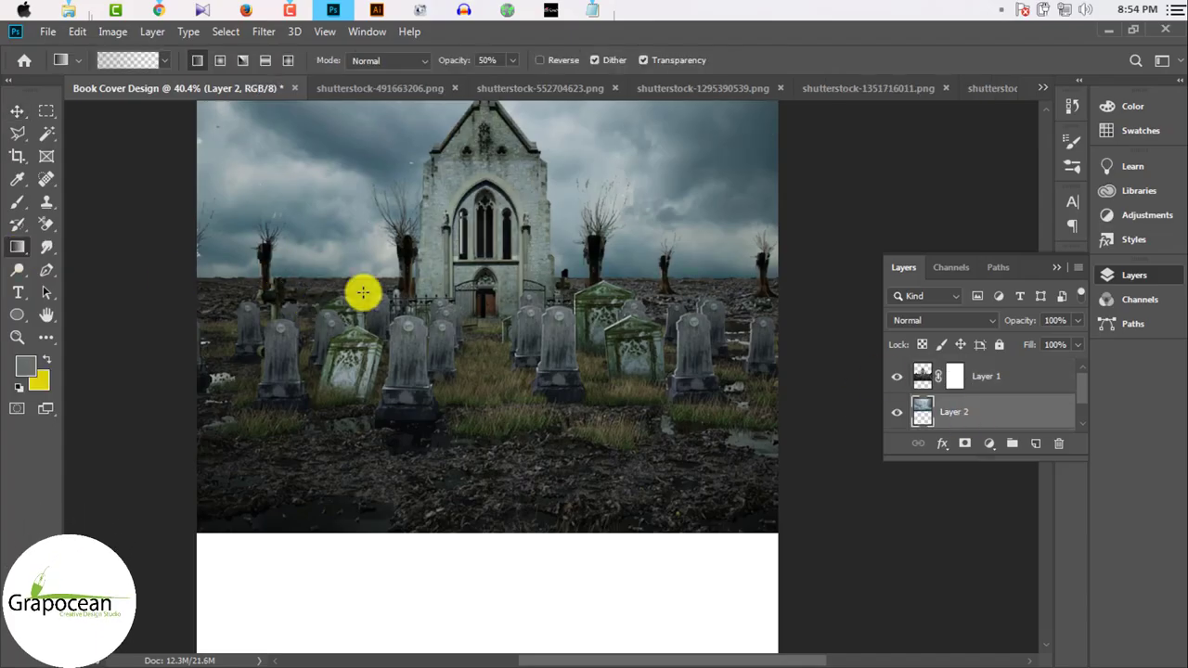
{"action": "left_click", "coordinate": [964, 443]}
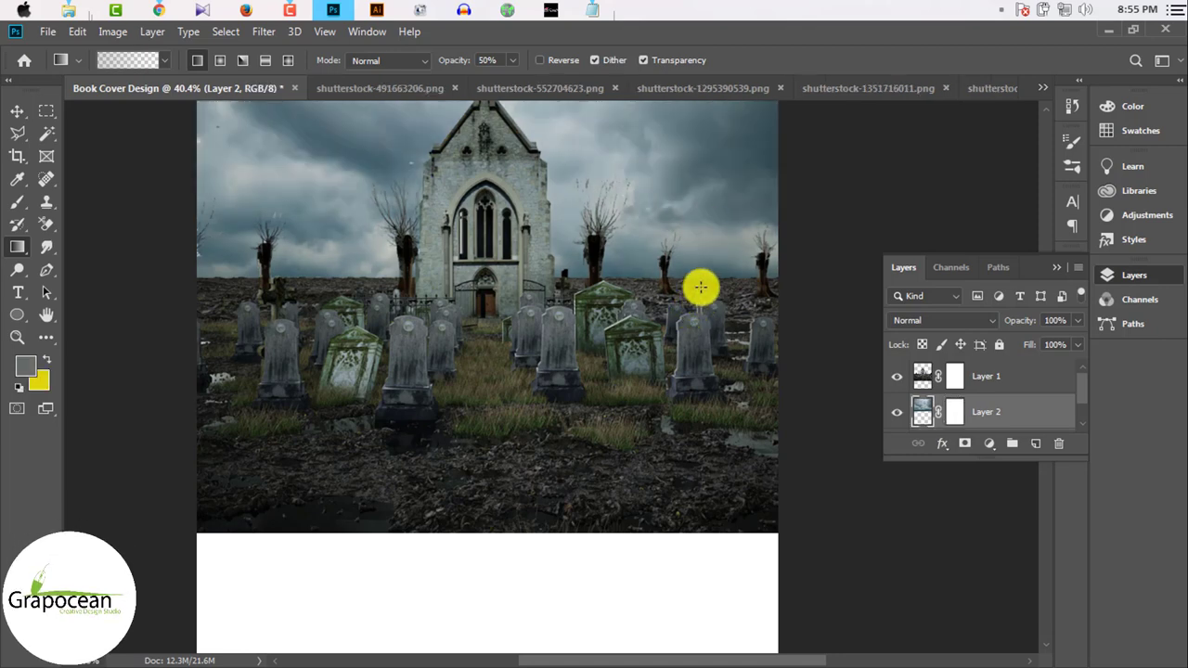
{"action": "left_click_drag", "start_coordinate": [697, 284], "coordinate": [691, 299]}
{"action": "scroll", "coordinate": [650, 357], "scroll_direction": "down", "scroll_amount": 3}
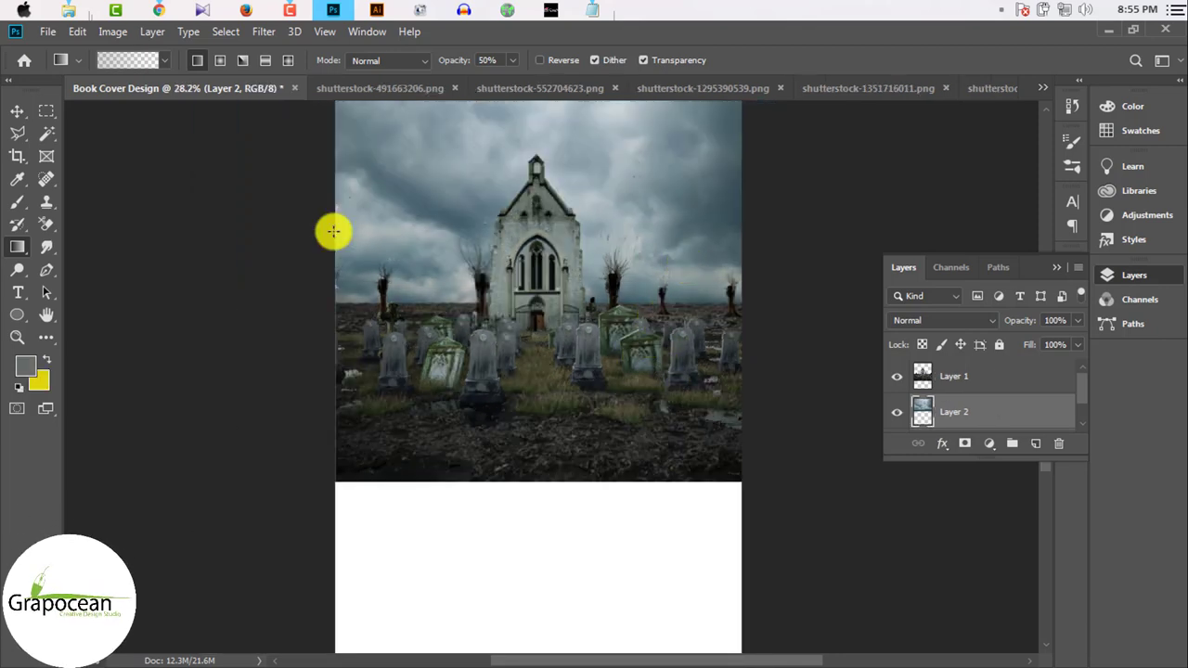
Step: Add a layer mask to the graveyard layer, undoing a trial gradient fade
{"action": "key", "text": "v"}
{"action": "key", "text": "alt+bracketright"}
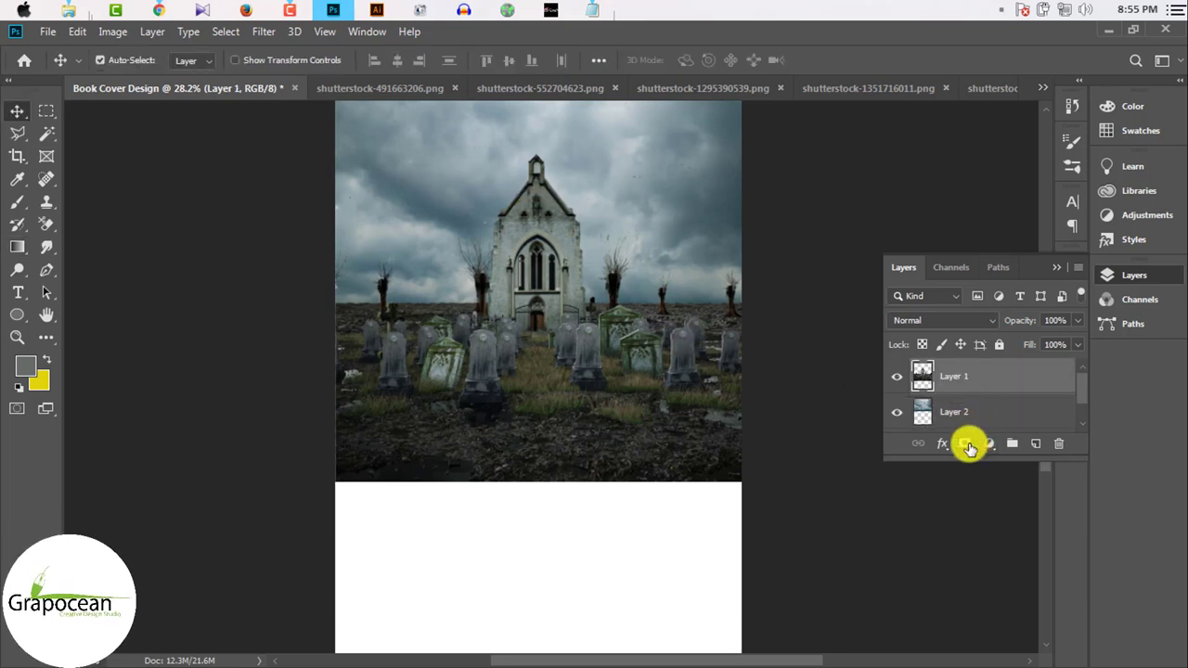
{"action": "left_click", "coordinate": [965, 444]}
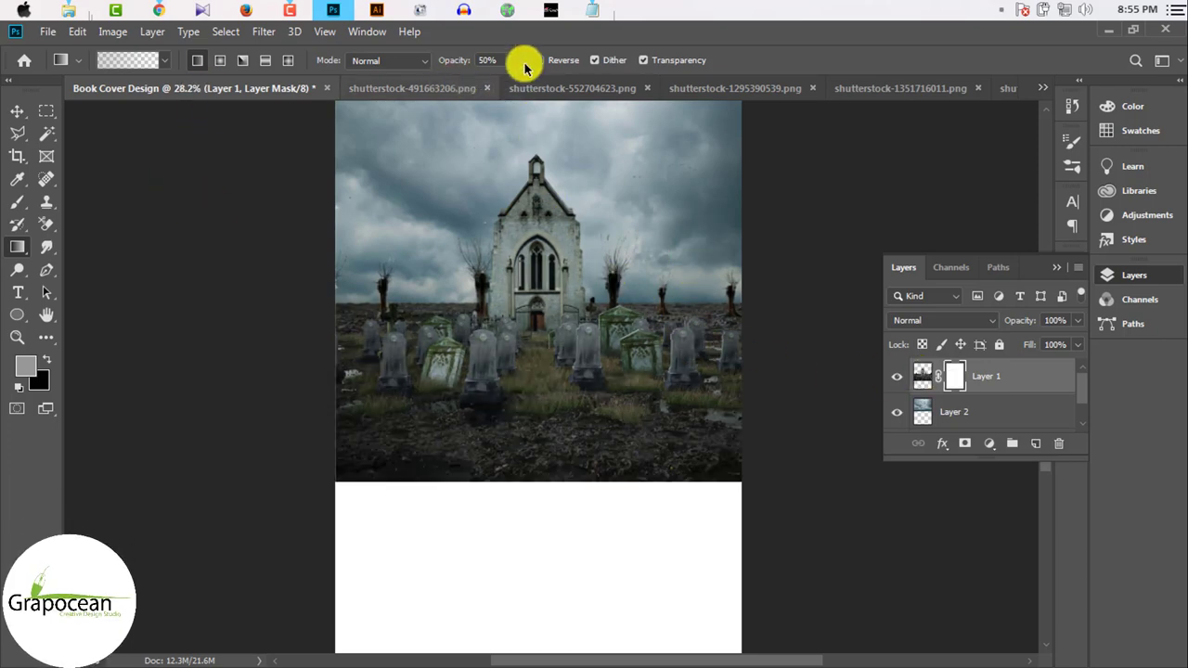
{"action": "left_click_drag", "start_coordinate": [706, 216], "coordinate": [683, 323]}
{"action": "key", "text": "ctrl+z"}
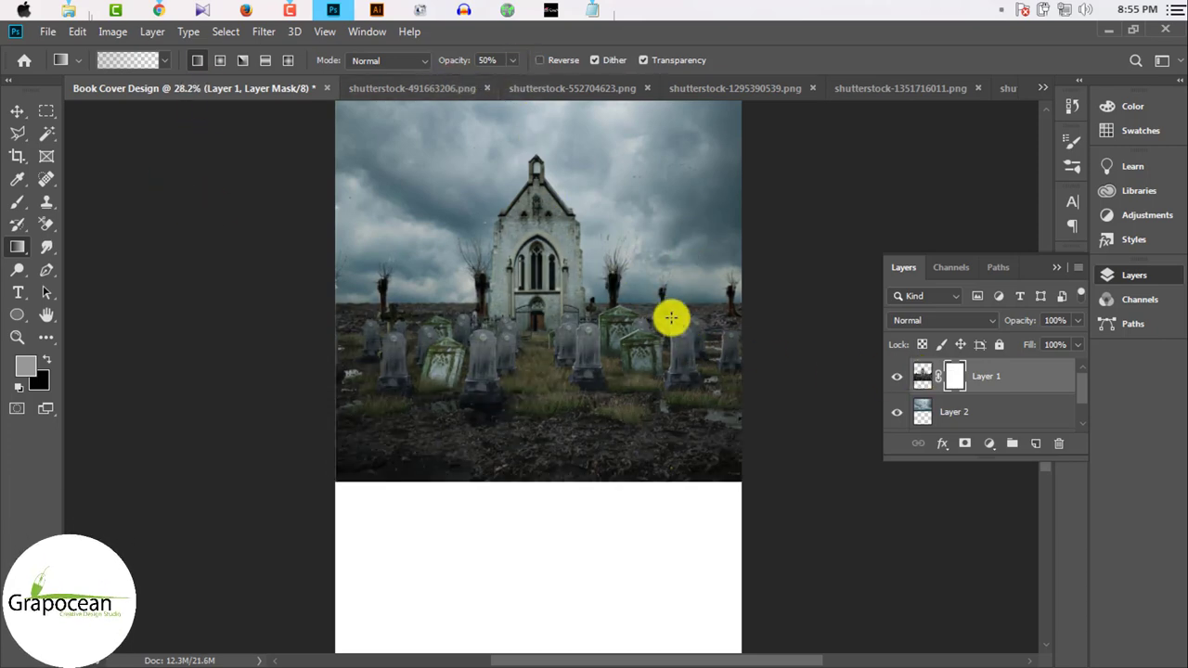
{"action": "scroll", "coordinate": [684, 322], "scroll_direction": "up", "scroll_amount": 2}
{"action": "right_click", "coordinate": [47, 224]}
{"action": "left_click", "coordinate": [121, 219]}
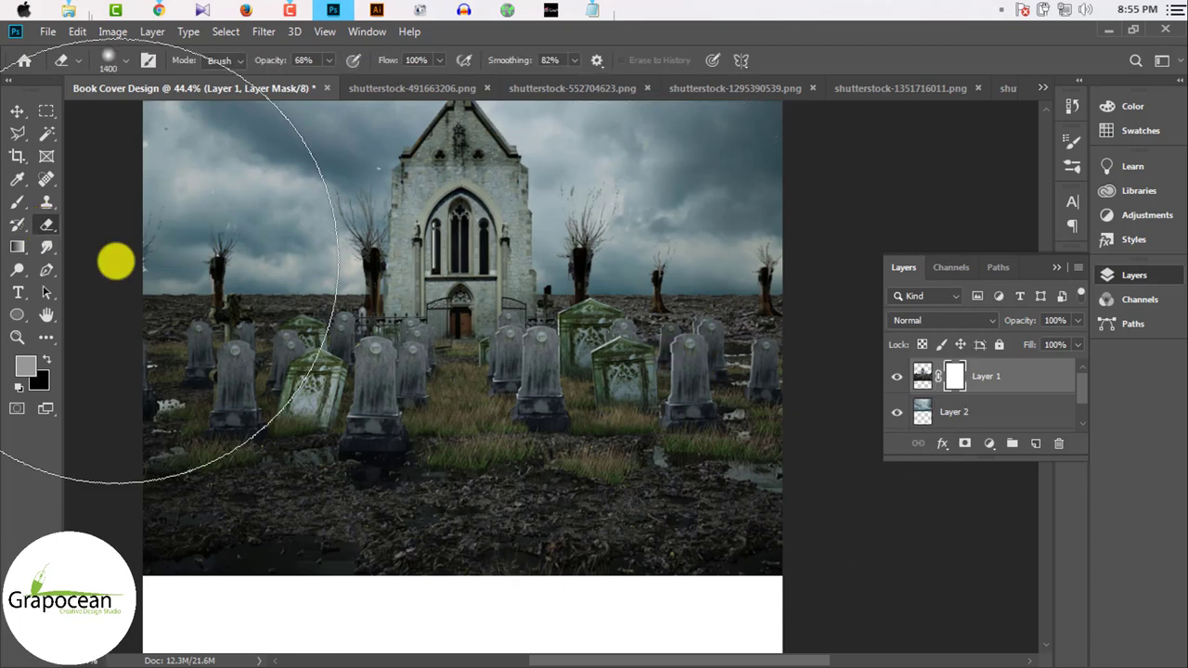
Step: Paint the graveyard mask with a soft ~300 px brush to soften the horizon
{"action": "key", "text": "bracketleft"}
{"action": "key", "text": "bracketleft"}
{"action": "key", "text": "bracketleft"}
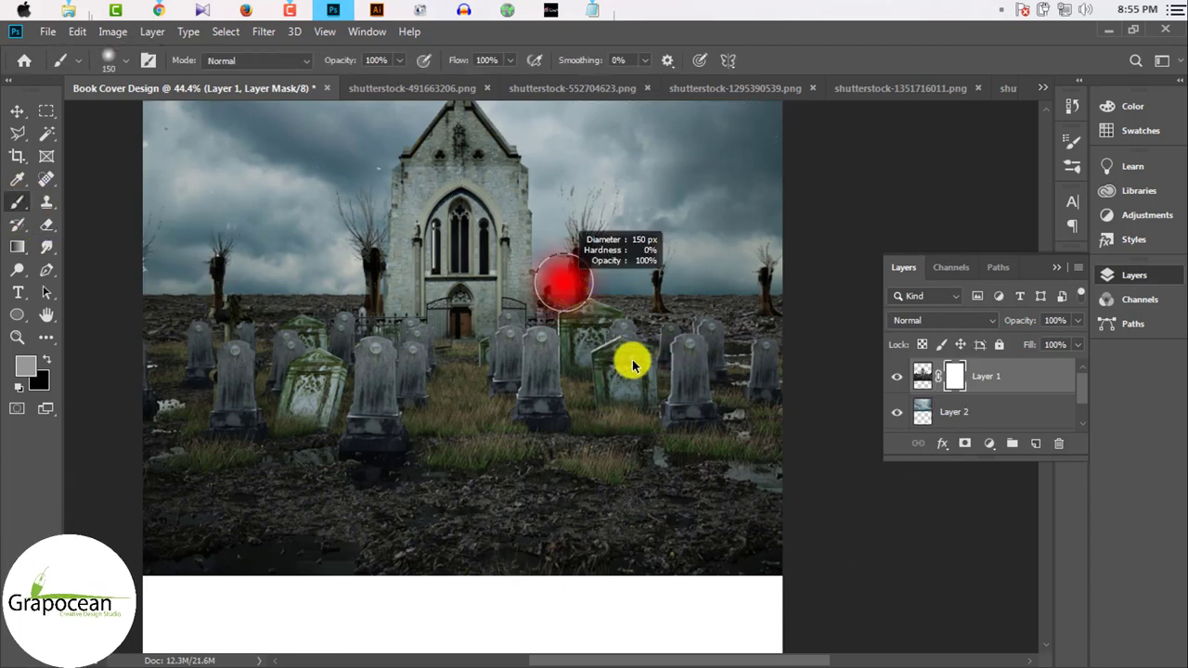
{"action": "left_click_drag", "start_coordinate": [632, 364], "coordinate": [516, 55]}
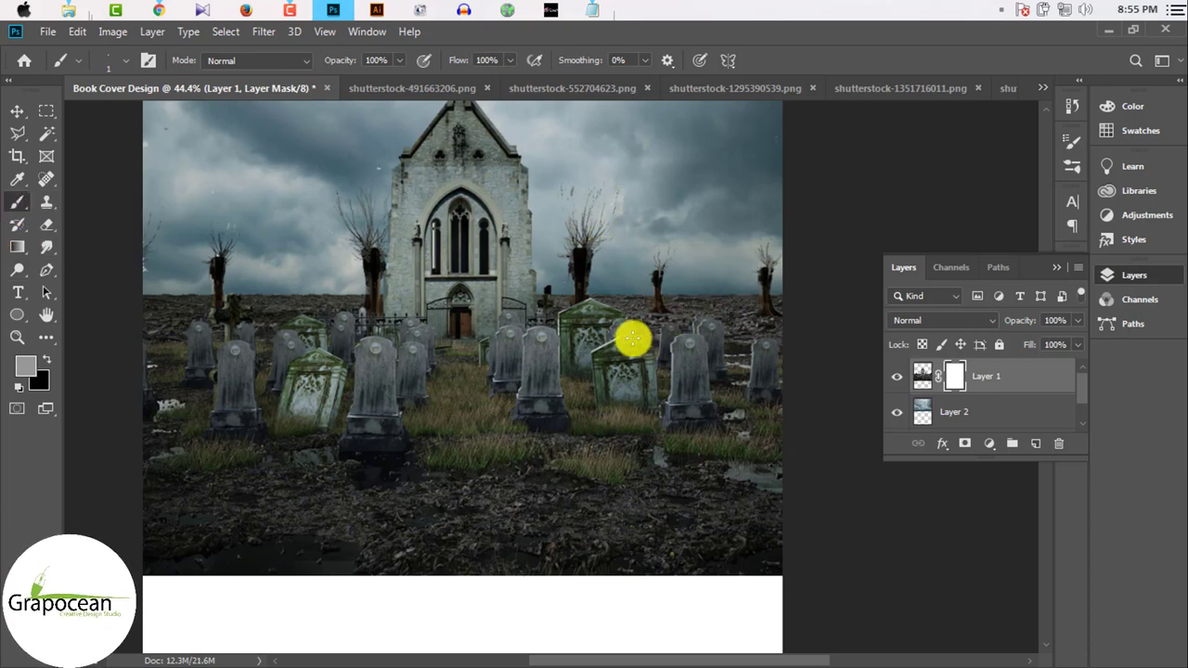
{"action": "left_click_drag", "start_coordinate": [649, 314], "coordinate": [951, 595]}
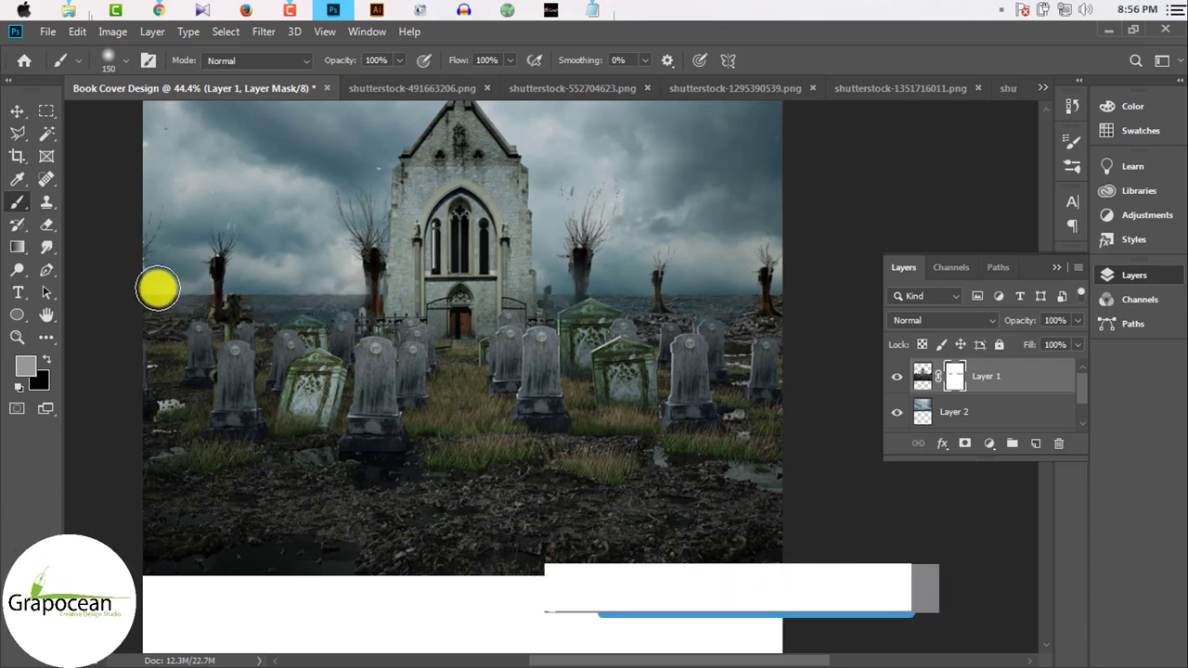
{"action": "left_click_drag", "start_coordinate": [159, 285], "coordinate": [154, 307]}
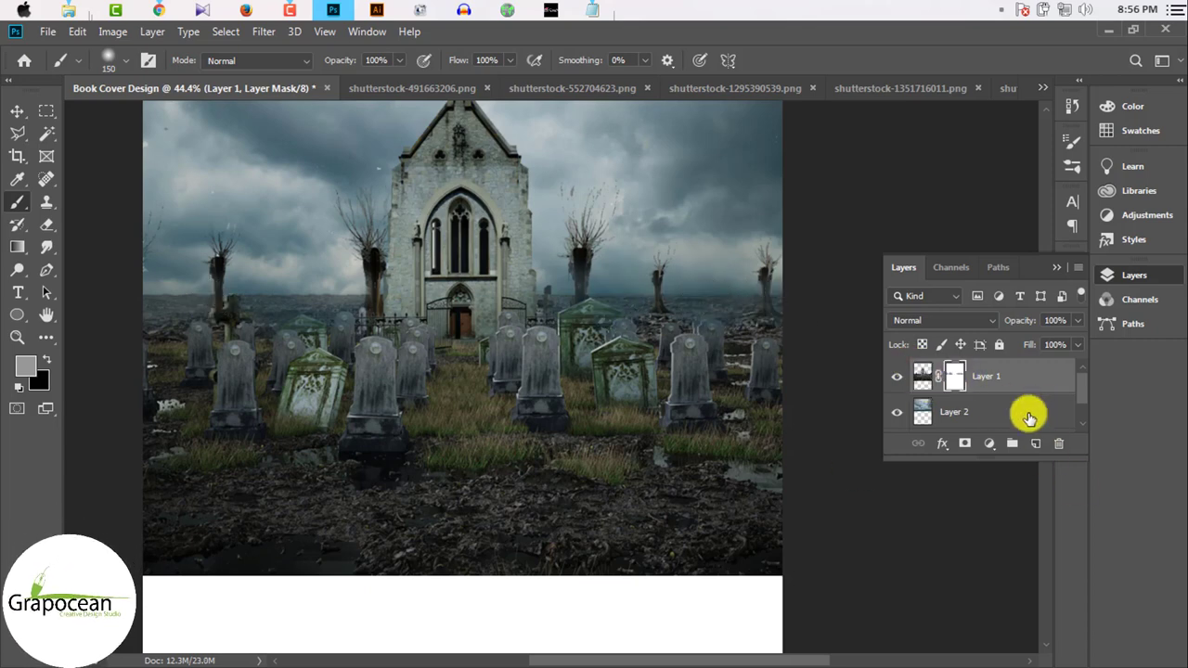
Step: Add a Violet, Orange Gradient Map adjustment layer set to Overlay blend mode
{"action": "left_click", "coordinate": [989, 444]}
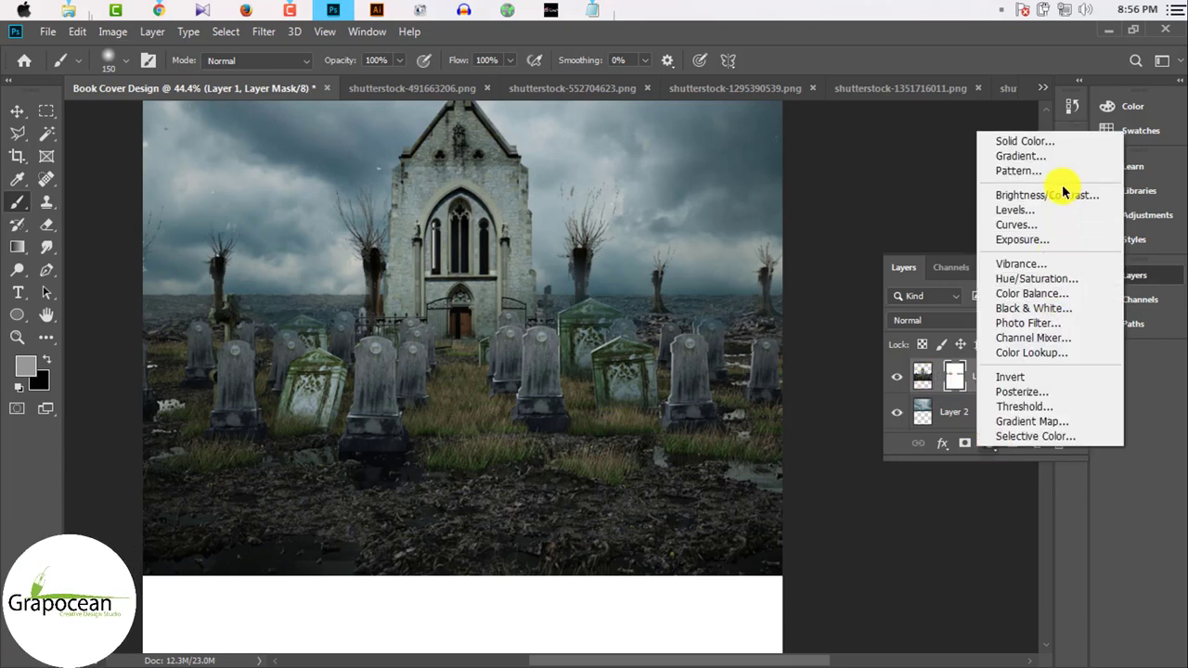
{"action": "left_click", "coordinate": [1065, 192]}
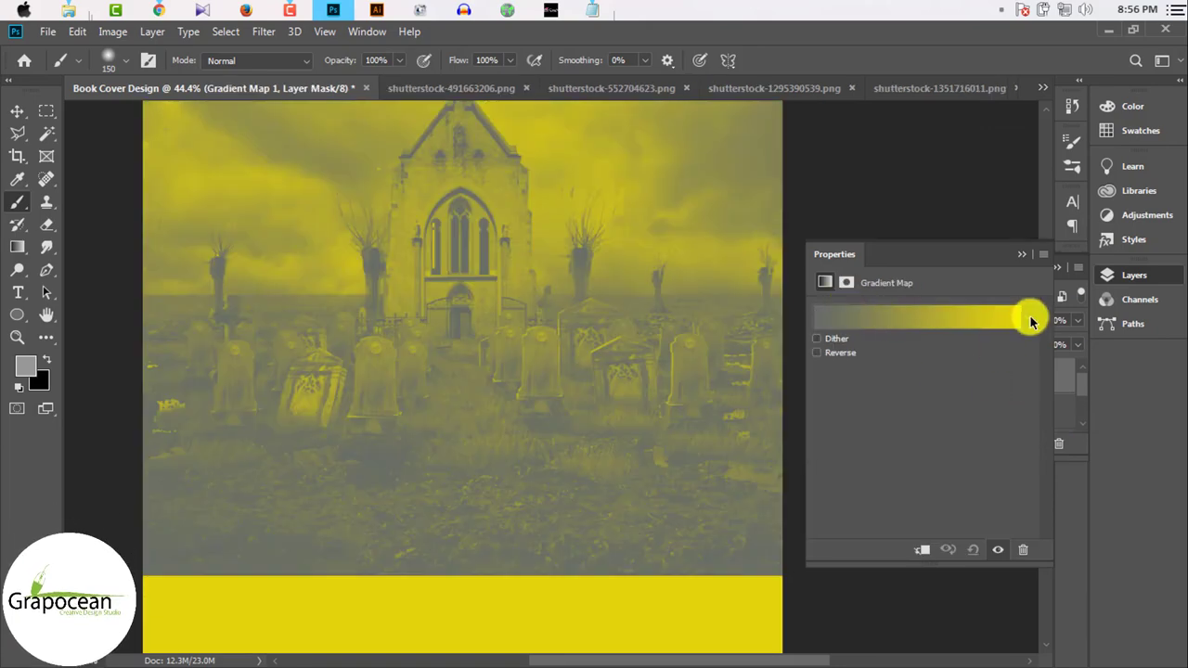
{"action": "left_click", "coordinate": [1027, 317]}
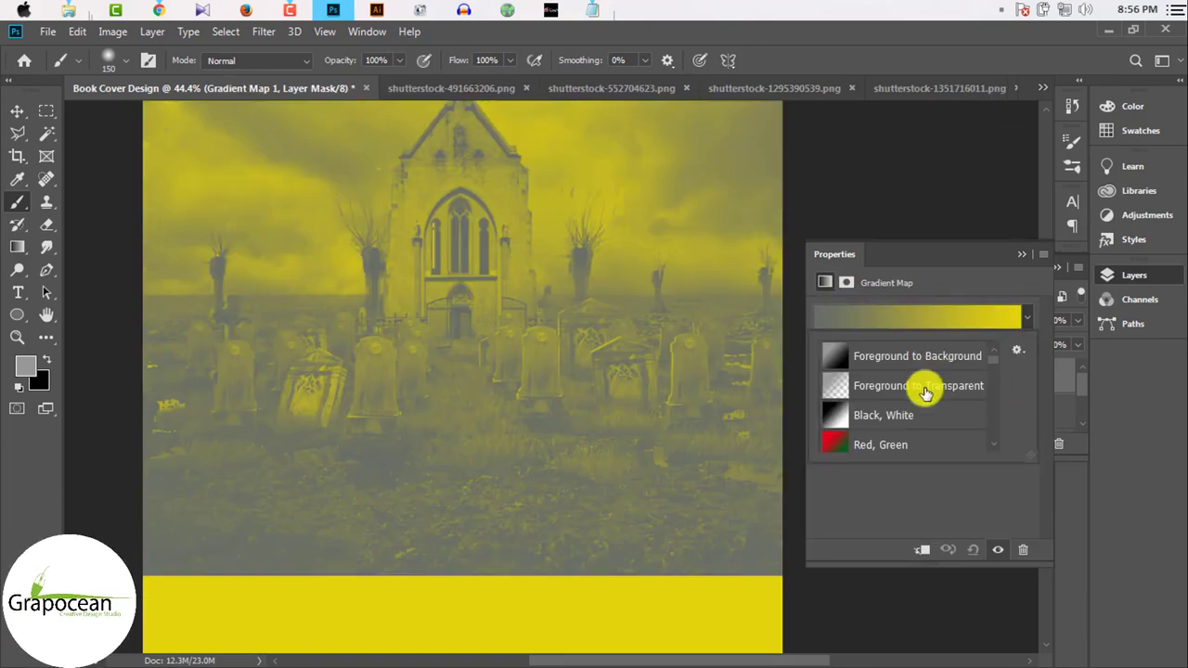
{"action": "scroll", "coordinate": [925, 393], "scroll_direction": "down", "scroll_amount": 2}
{"action": "left_click", "coordinate": [897, 416]}
{"action": "left_click", "coordinate": [1022, 253]}
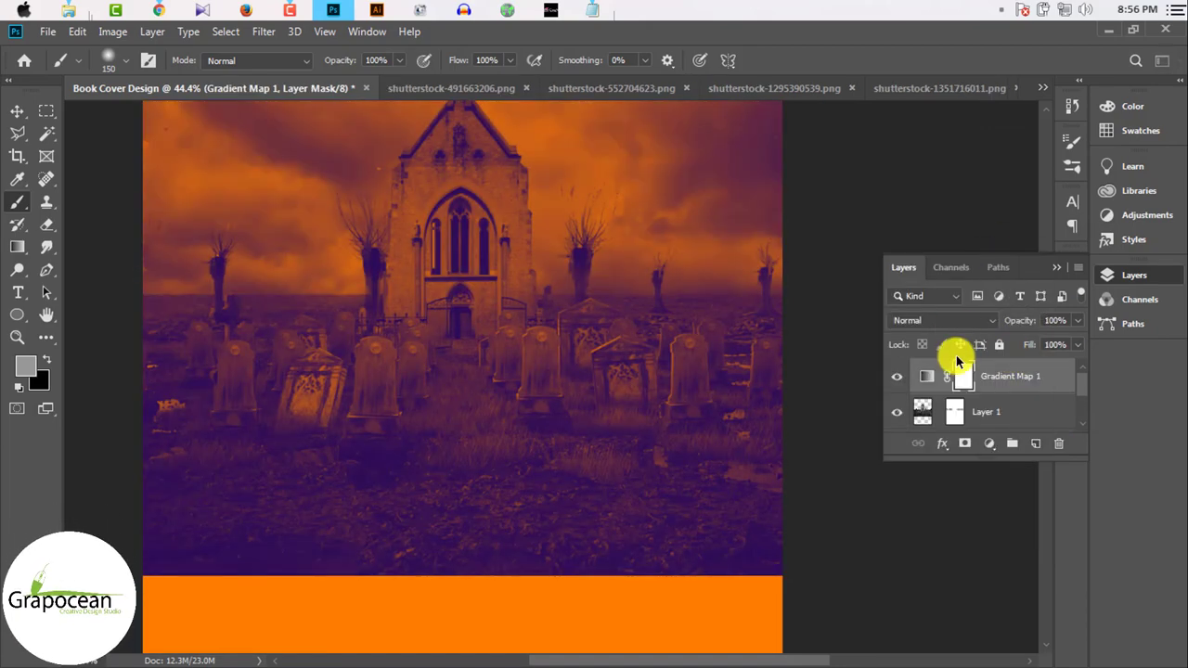
{"action": "left_click", "coordinate": [943, 321]}
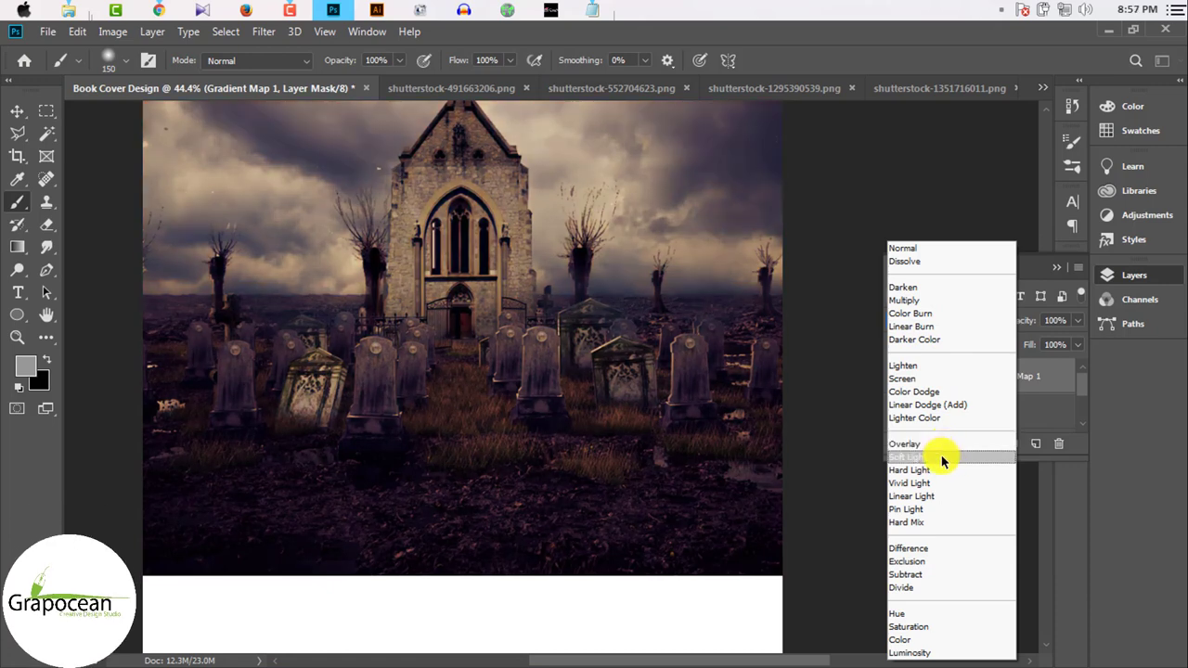
{"action": "left_click", "coordinate": [939, 446]}
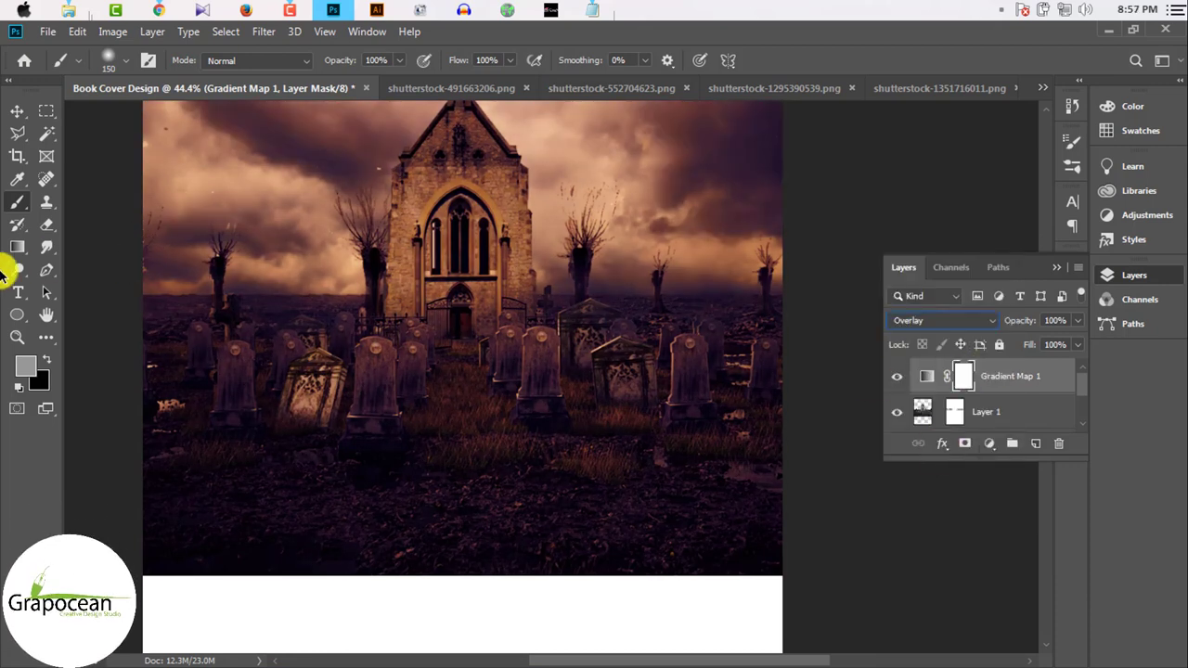
{"action": "scroll", "coordinate": [399, 297], "scroll_direction": "down", "scroll_amount": 2}
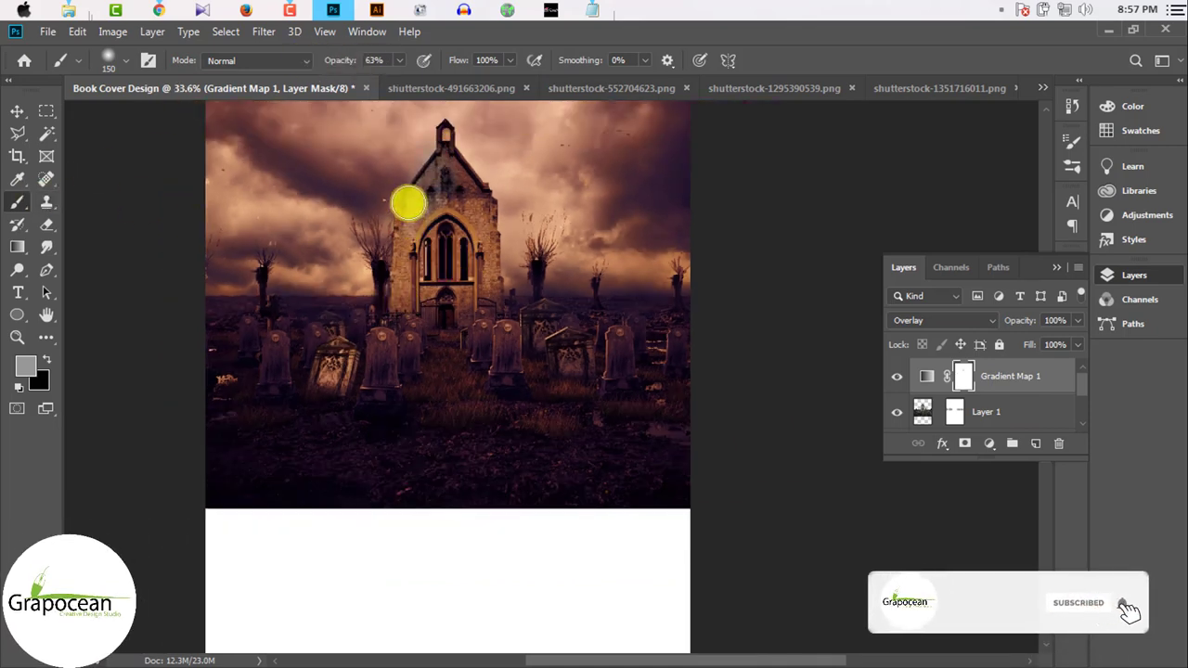
Step: Paint the Gradient Map mask over the chapel, left tombstone and top-right sky, brush enlarged to 400
{"action": "mouse_move", "coordinate": [408, 203]}
{"action": "left_mouse_down"}
{"action": "mouse_move", "coordinate": [406, 273]}
{"action": "mouse_move", "coordinate": [454, 199]}
{"action": "mouse_move", "coordinate": [445, 149]}
{"action": "mouse_move", "coordinate": [478, 244]}
{"action": "left_mouse_up"}
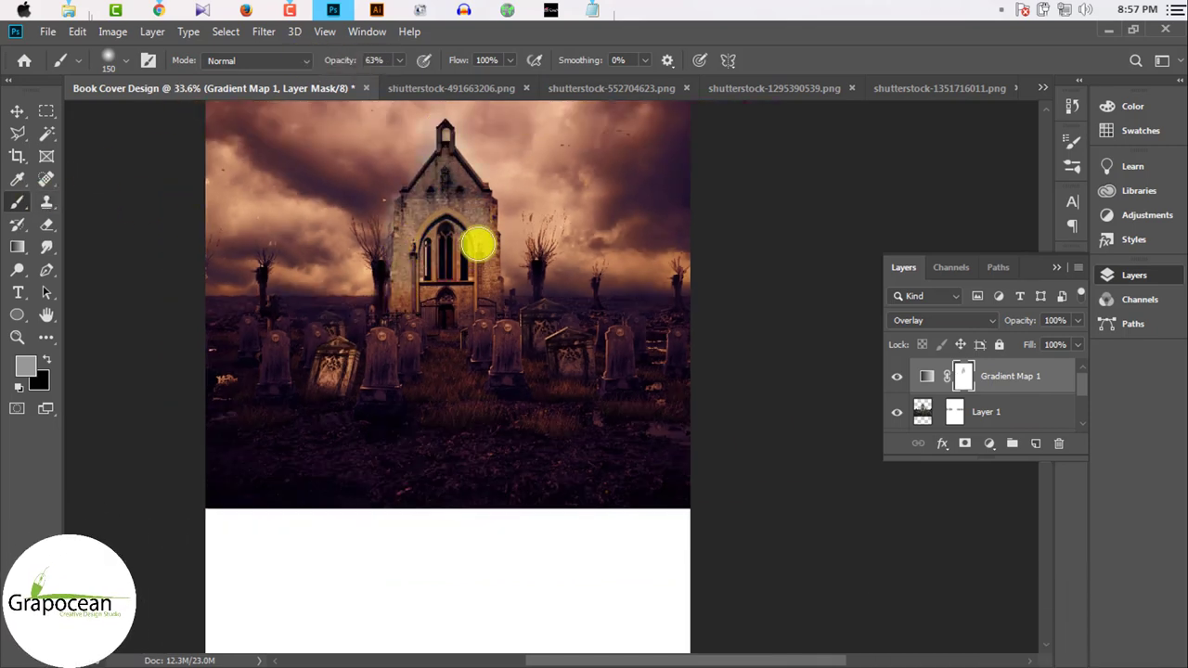
{"action": "scroll", "coordinate": [512, 366], "scroll_direction": "up", "scroll_amount": 2}
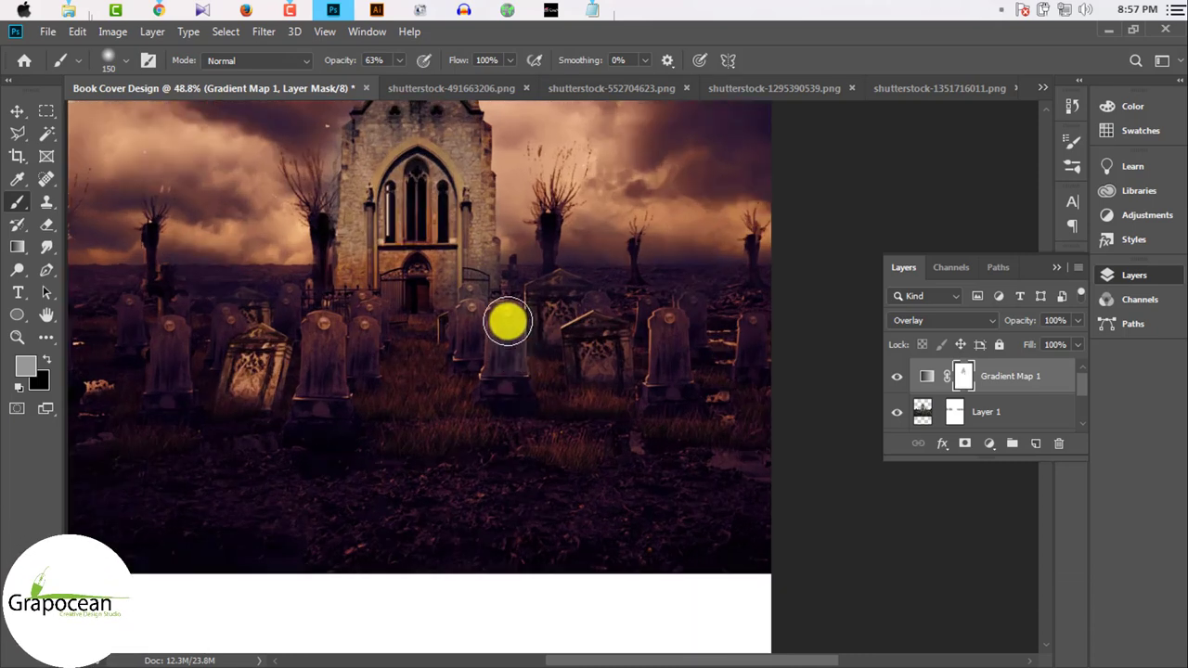
{"action": "mouse_move", "coordinate": [265, 362]}
{"action": "left_mouse_down"}
{"action": "mouse_move", "coordinate": [238, 393]}
{"action": "mouse_move", "coordinate": [269, 408]}
{"action": "left_mouse_up"}
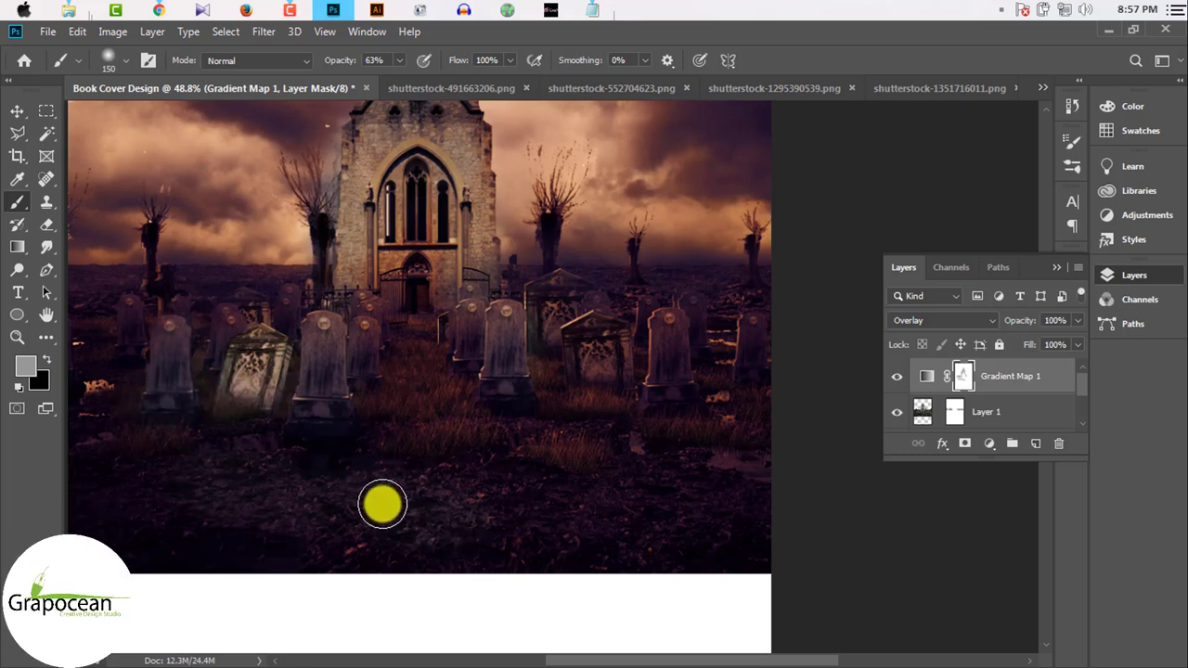
{"action": "scroll", "coordinate": [382, 504], "scroll_direction": "down", "scroll_amount": 1}
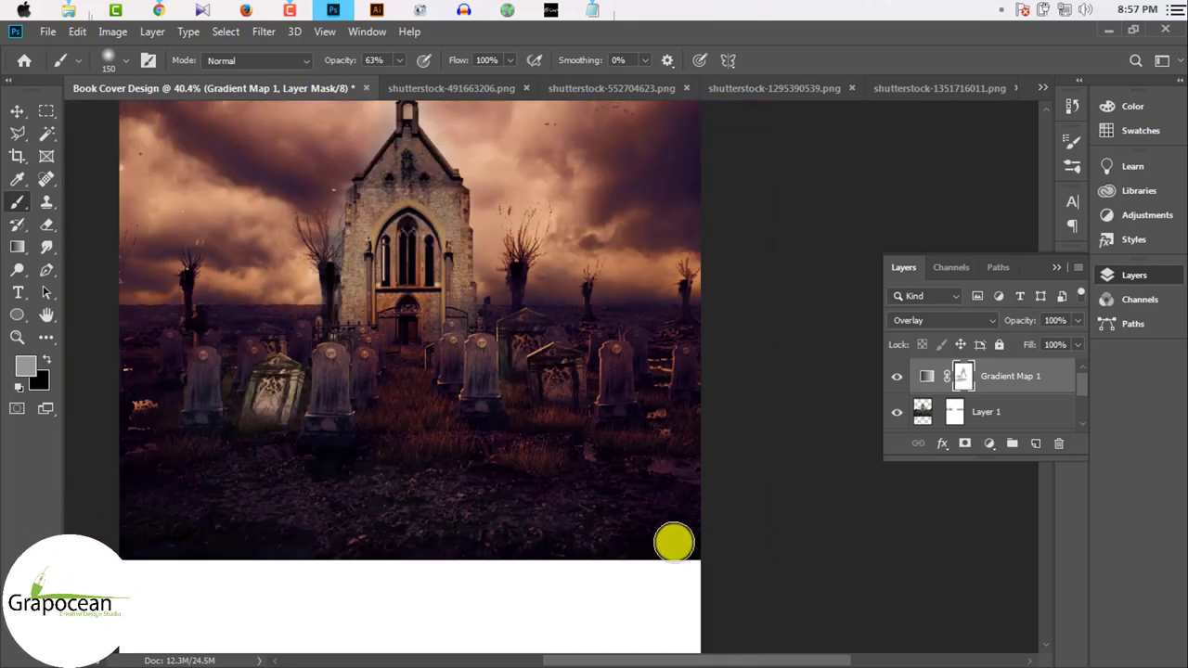
{"action": "mouse_move", "coordinate": [681, 262]}
{"action": "left_mouse_down"}
{"action": "mouse_move", "coordinate": [605, 279]}
{"action": "mouse_move", "coordinate": [652, 130]}
{"action": "left_mouse_up"}
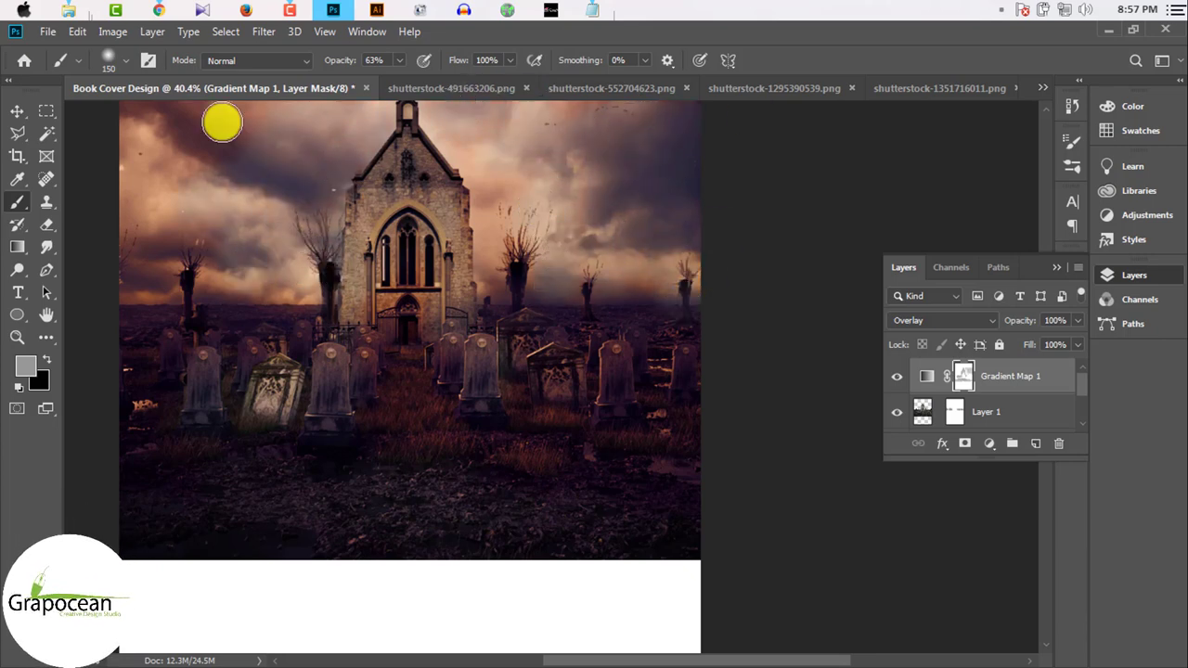
{"action": "scroll", "coordinate": [279, 284], "scroll_direction": "down", "scroll_amount": 2}
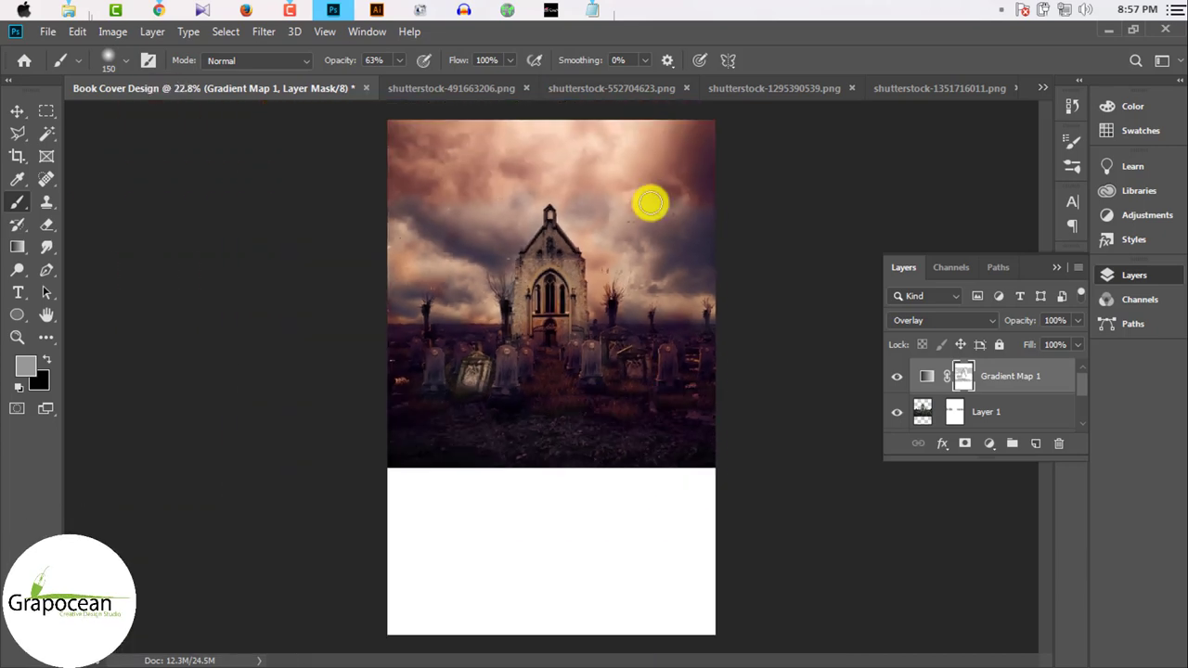
{"action": "scroll", "coordinate": [636, 205], "scroll_direction": "up", "scroll_amount": 1}
{"action": "key", "text": "bracketright"}
{"action": "key", "text": "bracketright"}
{"action": "key", "text": "bracketright"}
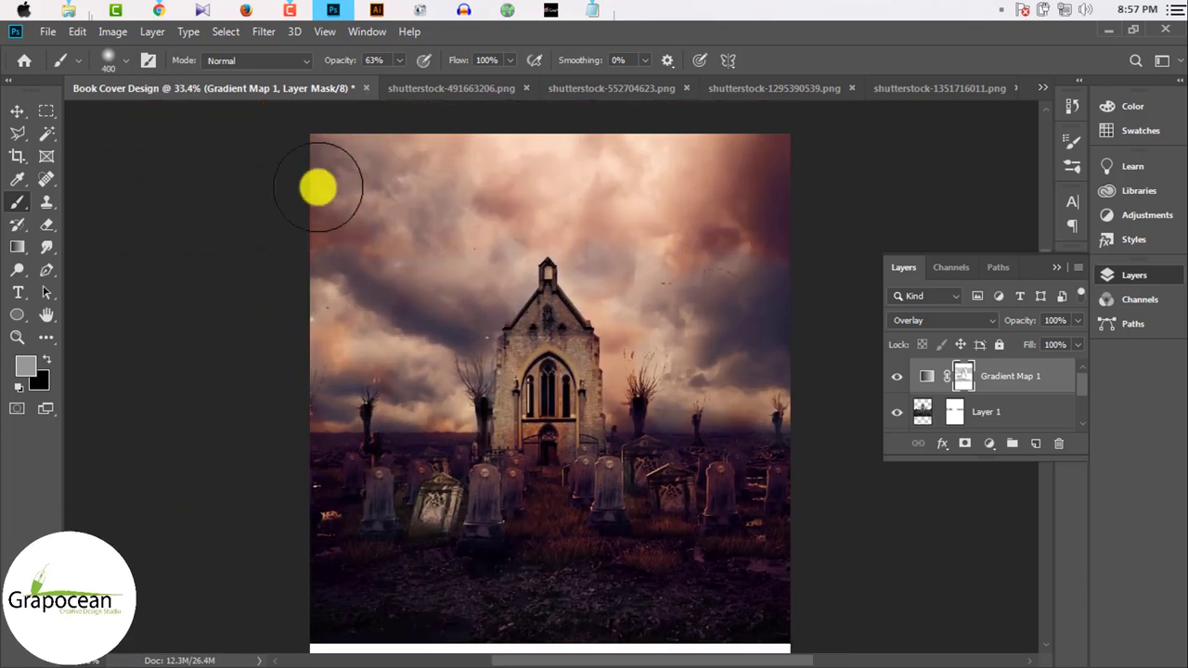
{"action": "scroll", "coordinate": [703, 496], "scroll_direction": "down", "scroll_amount": 1}
{"action": "scroll", "coordinate": [588, 525], "scroll_direction": "up", "scroll_amount": 2}
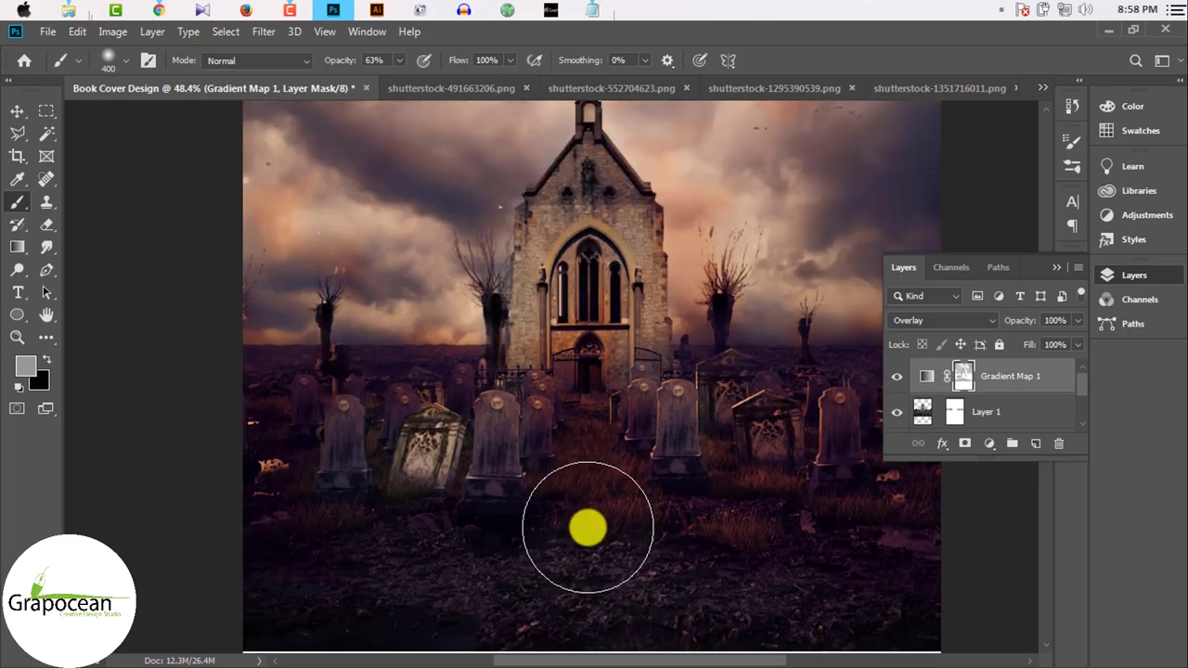
{"action": "scroll", "coordinate": [589, 531], "scroll_direction": "down", "scroll_amount": 2}
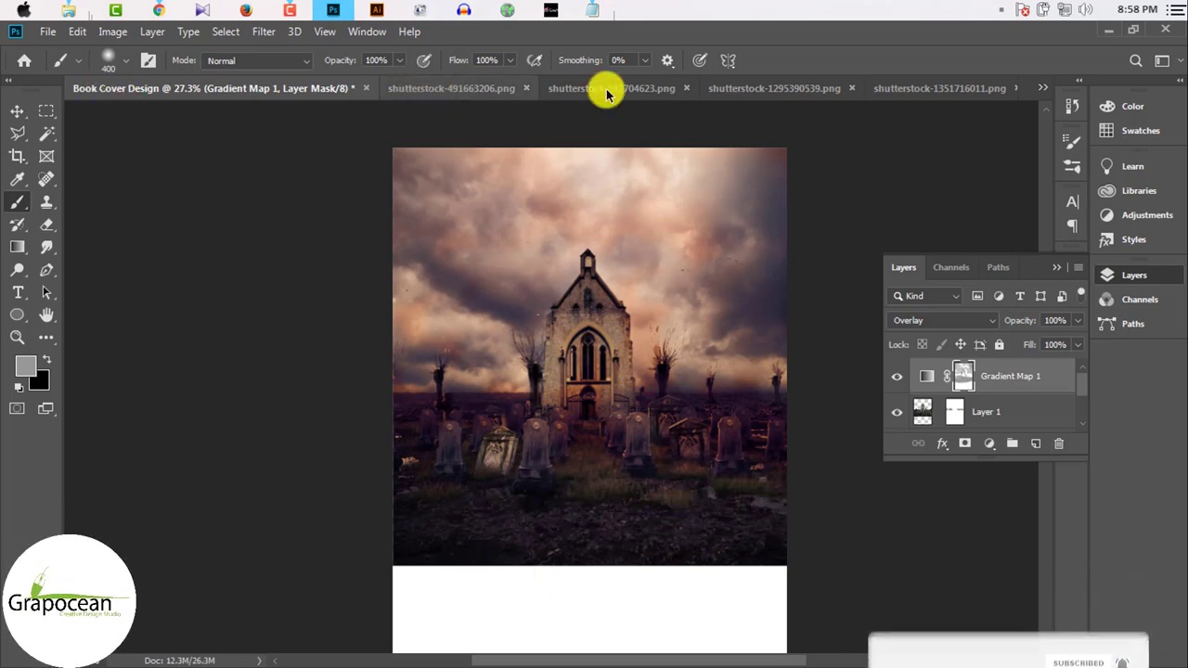
Step: Drag the fire stock image into the book cover as a new layer
{"action": "left_click", "coordinate": [774, 88]}
{"action": "left_click", "coordinate": [849, 87]}
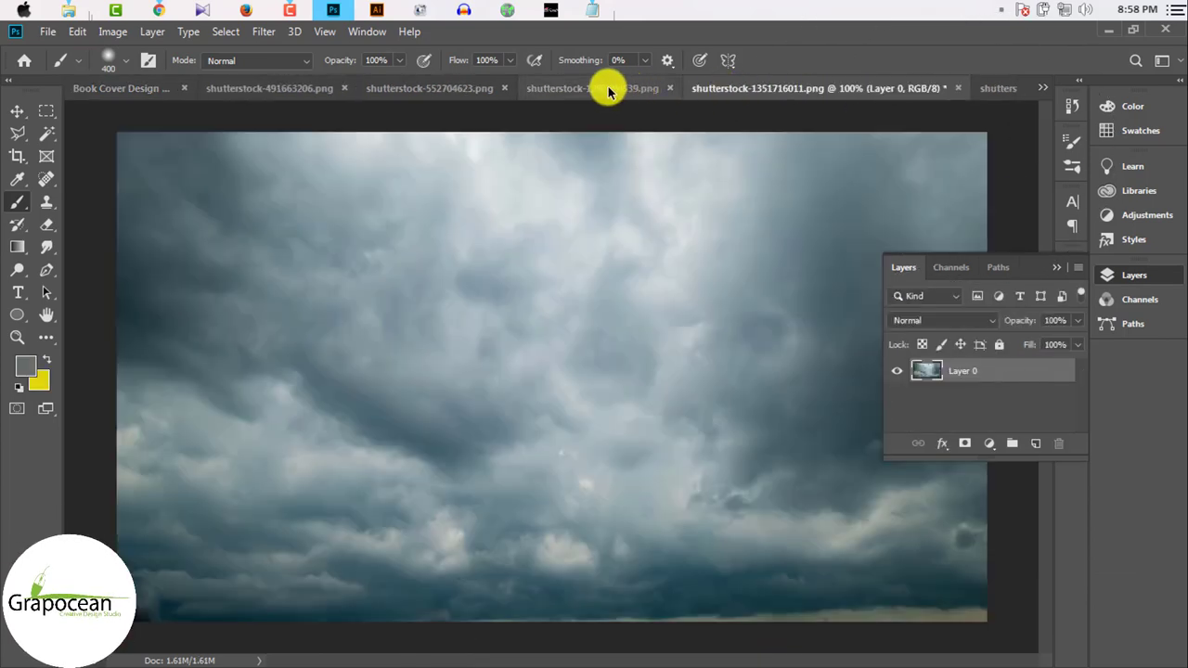
{"action": "left_click", "coordinate": [608, 90]}
{"action": "left_click", "coordinate": [17, 110]}
{"action": "mouse_move", "coordinate": [185, 149]}
{"action": "left_mouse_down"}
{"action": "mouse_move", "coordinate": [200, 129]}
{"action": "mouse_move", "coordinate": [543, 424]}
{"action": "mouse_move", "coordinate": [653, 490]}
{"action": "mouse_move", "coordinate": [540, 480]}
{"action": "left_mouse_up"}
Step: Shrink the fire, blend it in Screen mode, and place it at the central tombstone
{"action": "key", "text": "ctrl+t"}
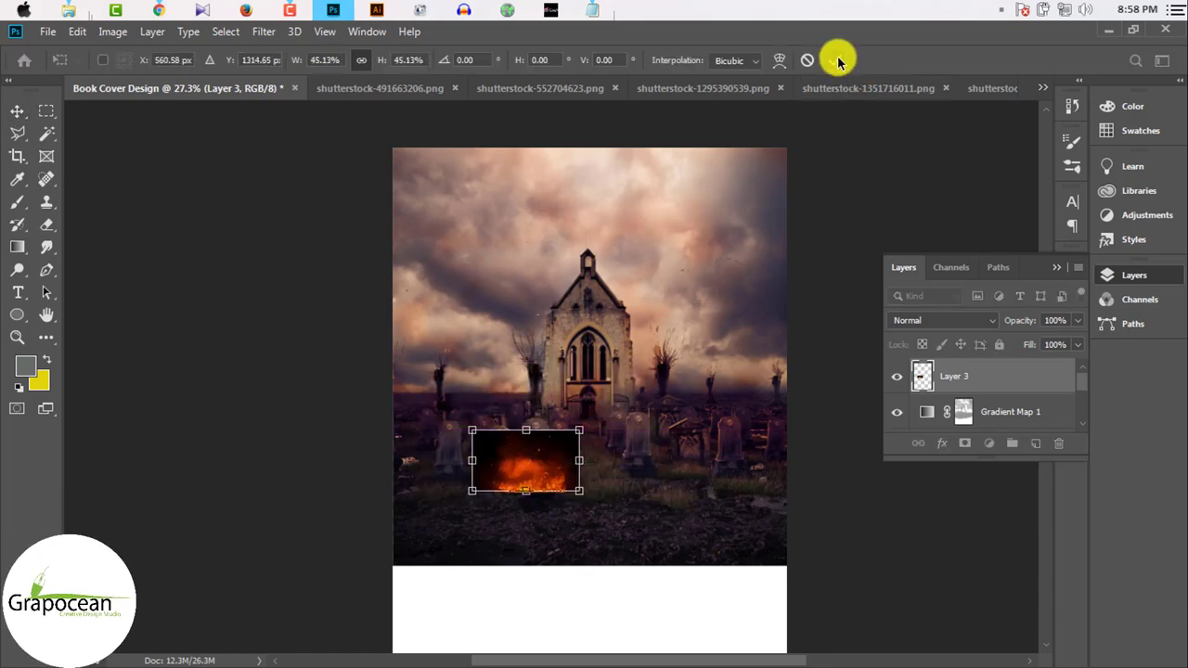
{"action": "left_click", "coordinate": [835, 60]}
{"action": "left_click", "coordinate": [944, 321]}
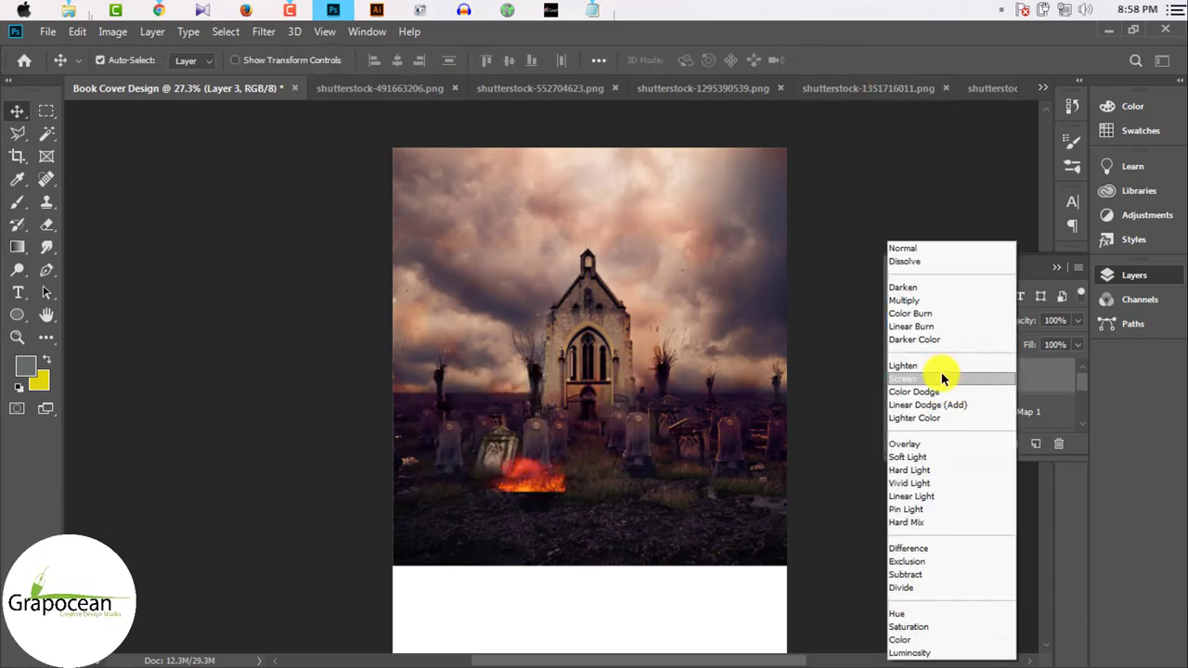
{"action": "left_click", "coordinate": [938, 383]}
{"action": "scroll", "coordinate": [533, 493], "scroll_direction": "up", "scroll_amount": 3}
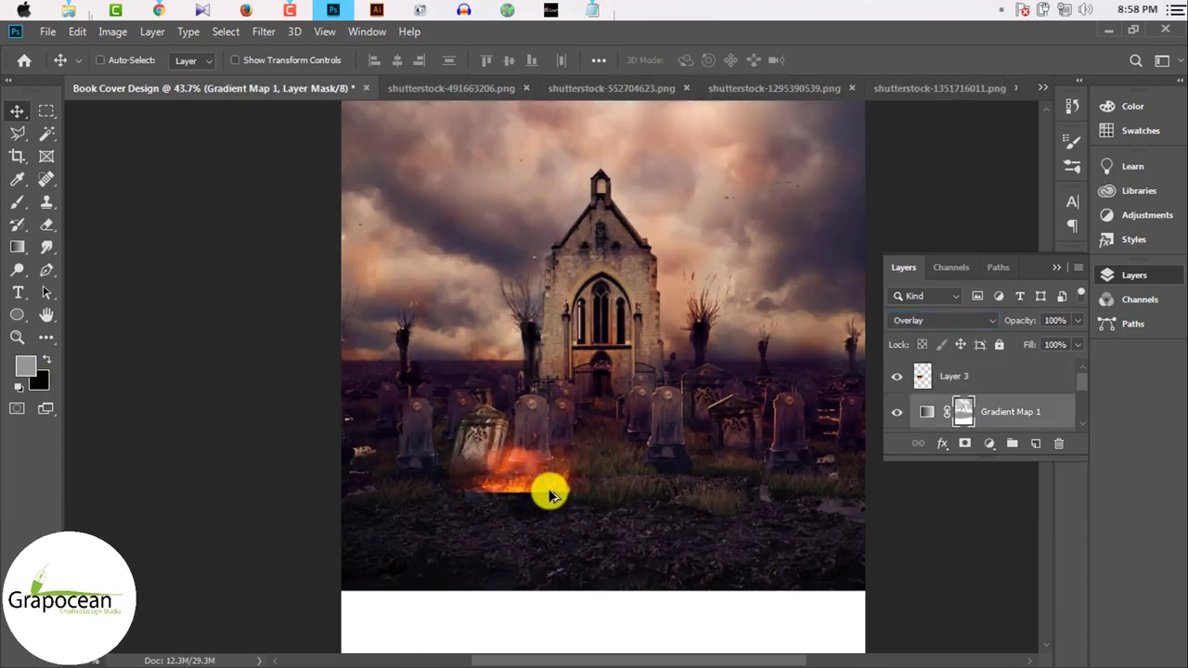
{"action": "mouse_move", "coordinate": [548, 491]}
{"action": "left_mouse_down"}
{"action": "mouse_move", "coordinate": [542, 467]}
{"action": "mouse_move", "coordinate": [544, 480]}
{"action": "left_mouse_up"}
Step: Skew the fire's corners so it tapers at the base and widens at the top
{"action": "key", "text": "ctrl+t"}
{"action": "scroll", "coordinate": [580, 501], "scroll_direction": "up", "scroll_amount": 2}
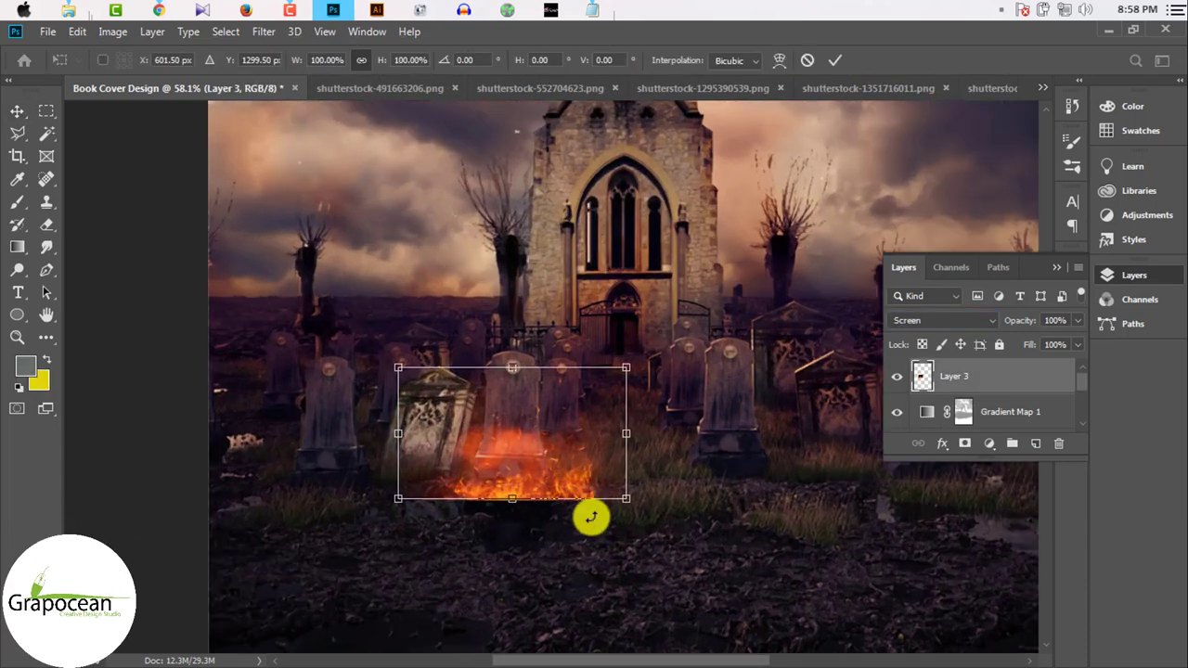
{"action": "left_click_drag", "start_coordinate": [627, 498], "coordinate": [567, 519]}
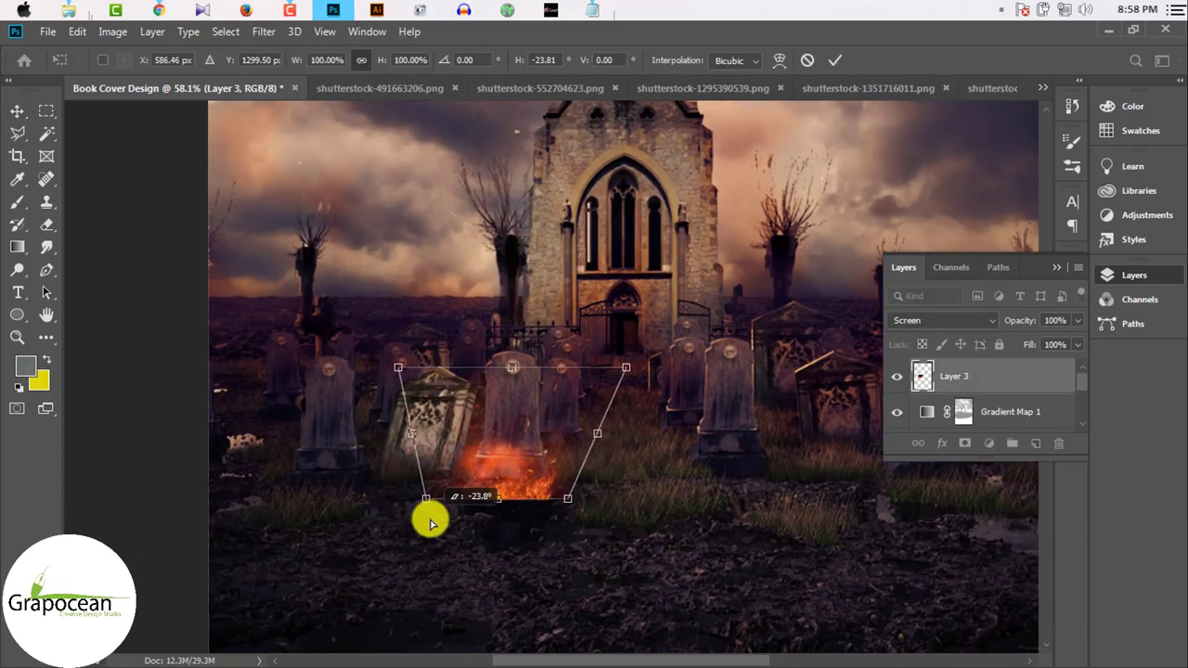
{"action": "left_click_drag", "start_coordinate": [373, 502], "coordinate": [464, 502]}
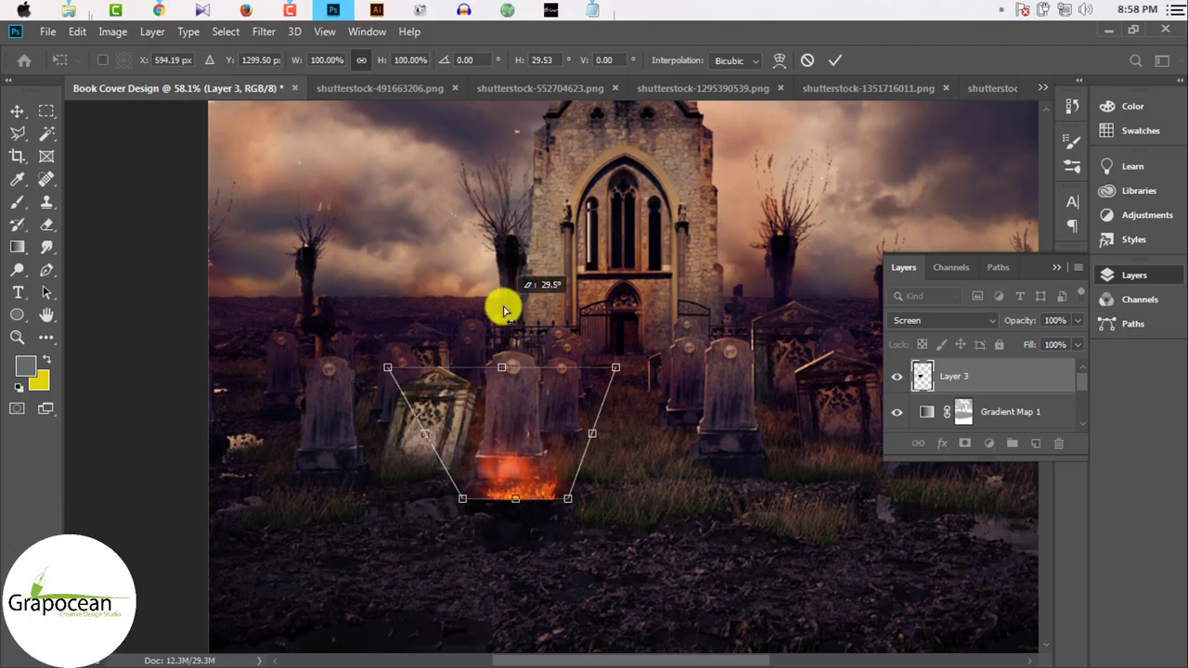
{"action": "left_click_drag", "start_coordinate": [505, 311], "coordinate": [504, 269]}
{"action": "left_click_drag", "start_coordinate": [597, 502], "coordinate": [569, 515]}
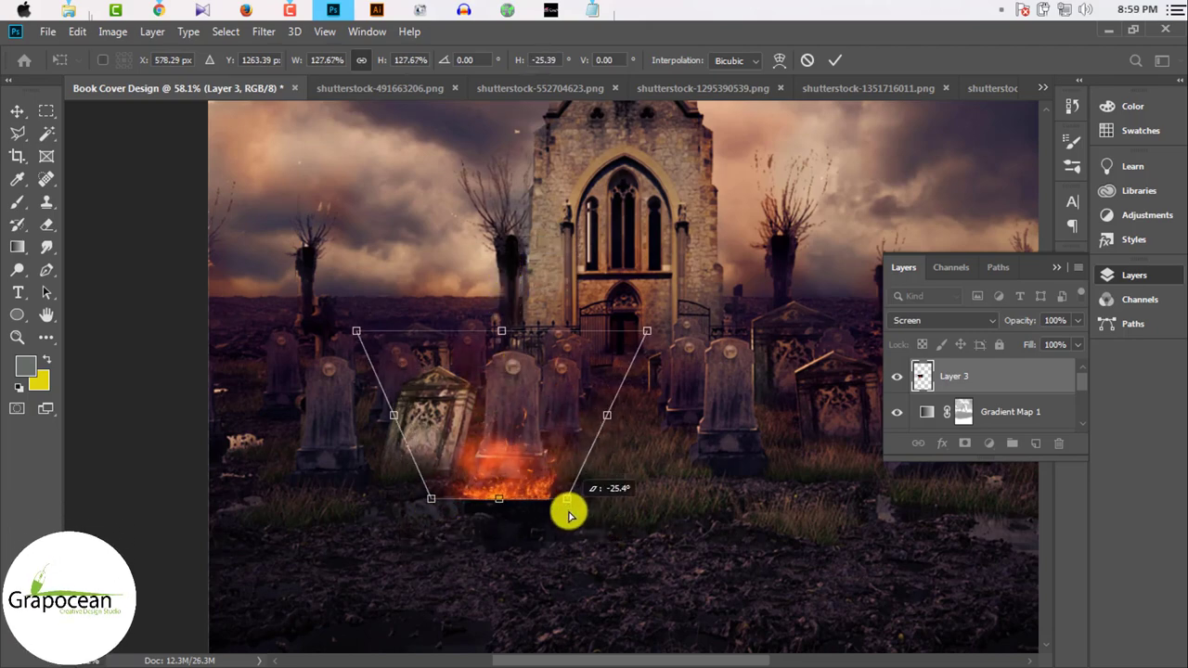
Step: Commit the reshaped fire and move it lower onto the ground
{"action": "left_click", "coordinate": [833, 61]}
{"action": "scroll", "coordinate": [544, 477], "scroll_direction": "up", "scroll_amount": 3}
{"action": "left_click_drag", "start_coordinate": [520, 430], "coordinate": [530, 496]}
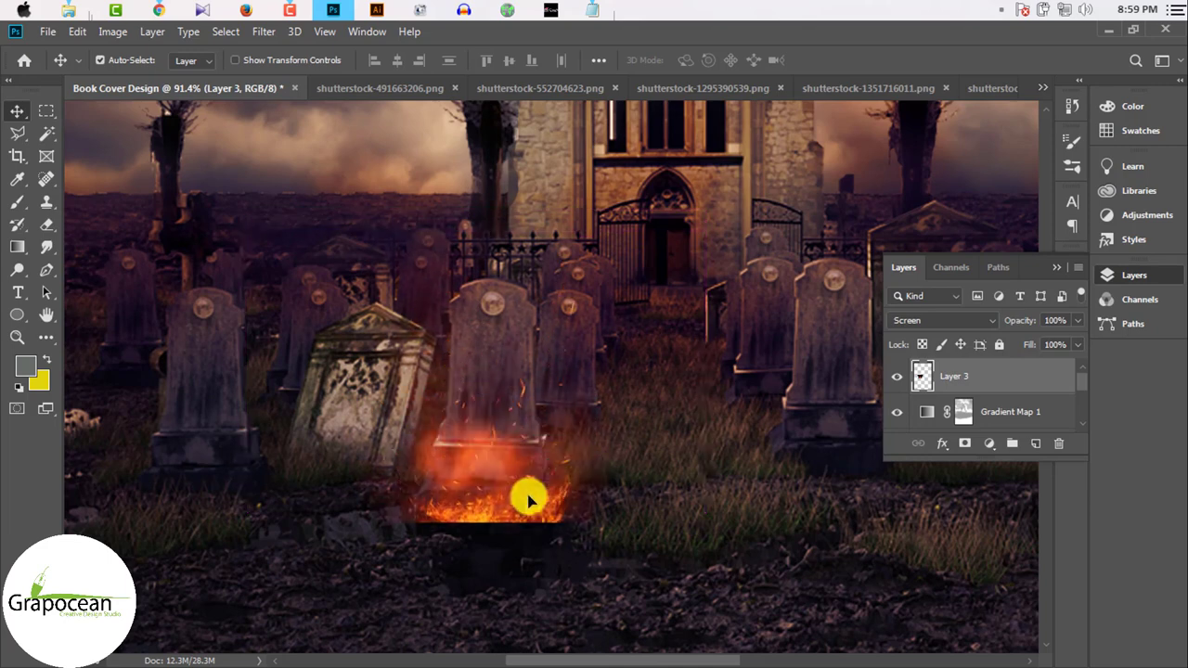
{"action": "scroll", "coordinate": [548, 418], "scroll_direction": "down", "scroll_amount": 2}
Step: Warp the fire's bottom edge into a curve and nudge it slightly upward
{"action": "key", "text": "ctrl+t"}
{"action": "left_click", "coordinate": [779, 60]}
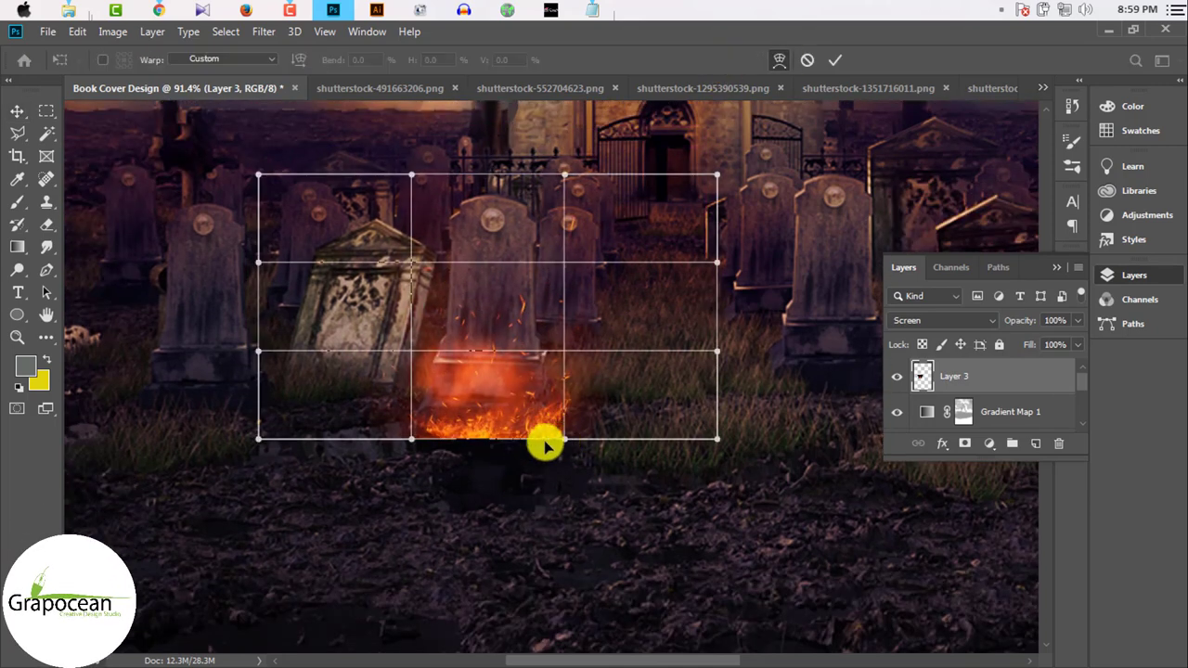
{"action": "left_click_drag", "start_coordinate": [411, 438], "coordinate": [482, 504]}
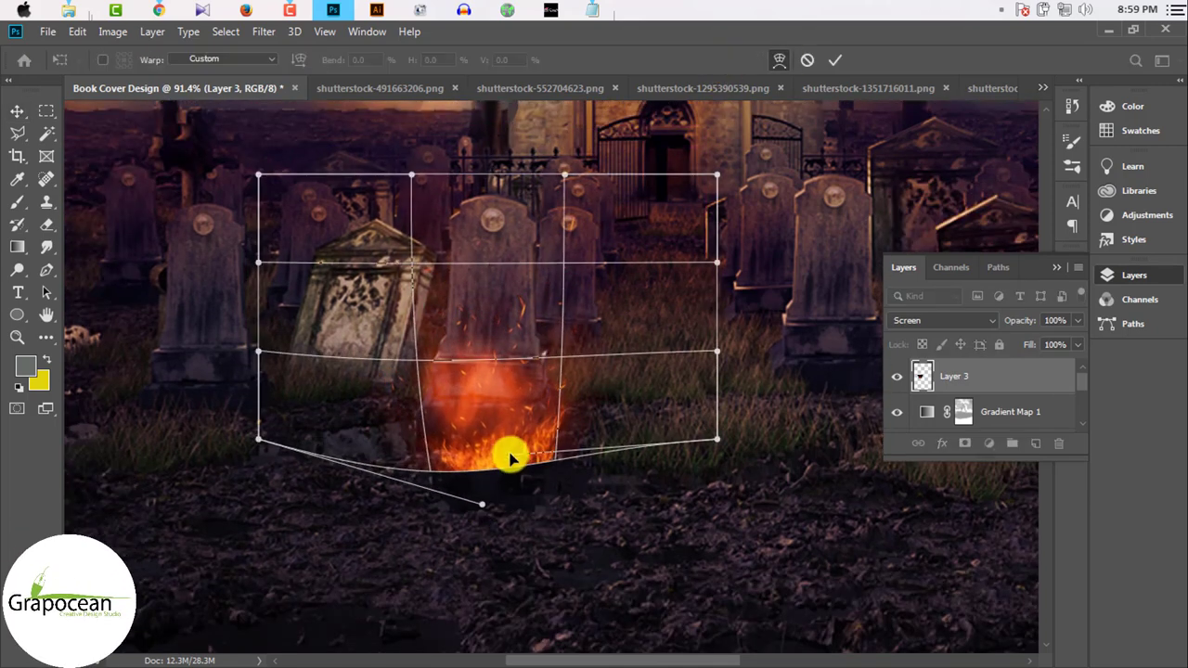
{"action": "left_click_drag", "start_coordinate": [511, 458], "coordinate": [489, 419]}
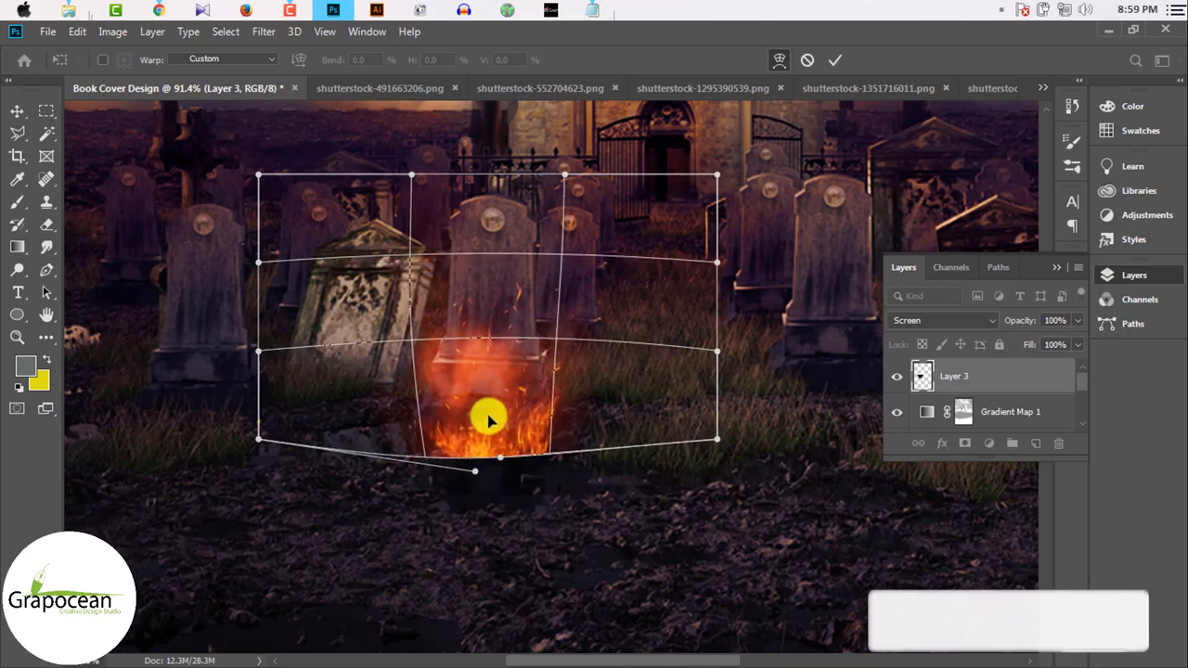
{"action": "left_click", "coordinate": [836, 60]}
{"action": "left_click_drag", "start_coordinate": [496, 470], "coordinate": [494, 429]}
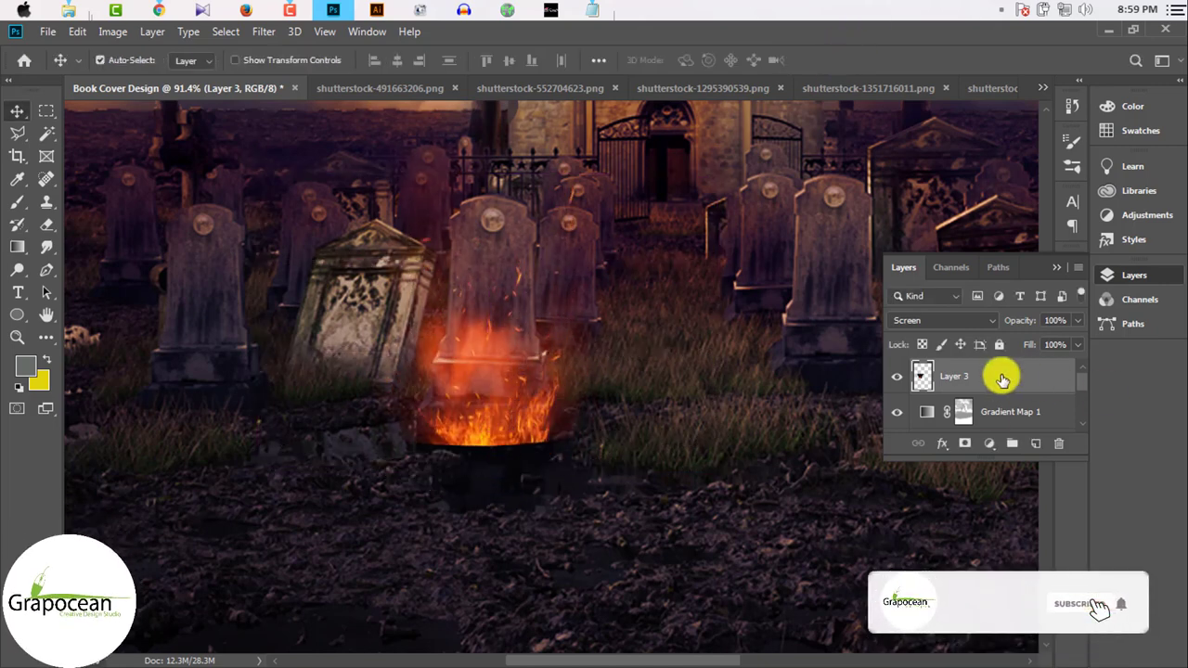
Step: Erase the fire's base with an 80-pixel eraser to soften it
{"action": "left_click", "coordinate": [47, 224]}
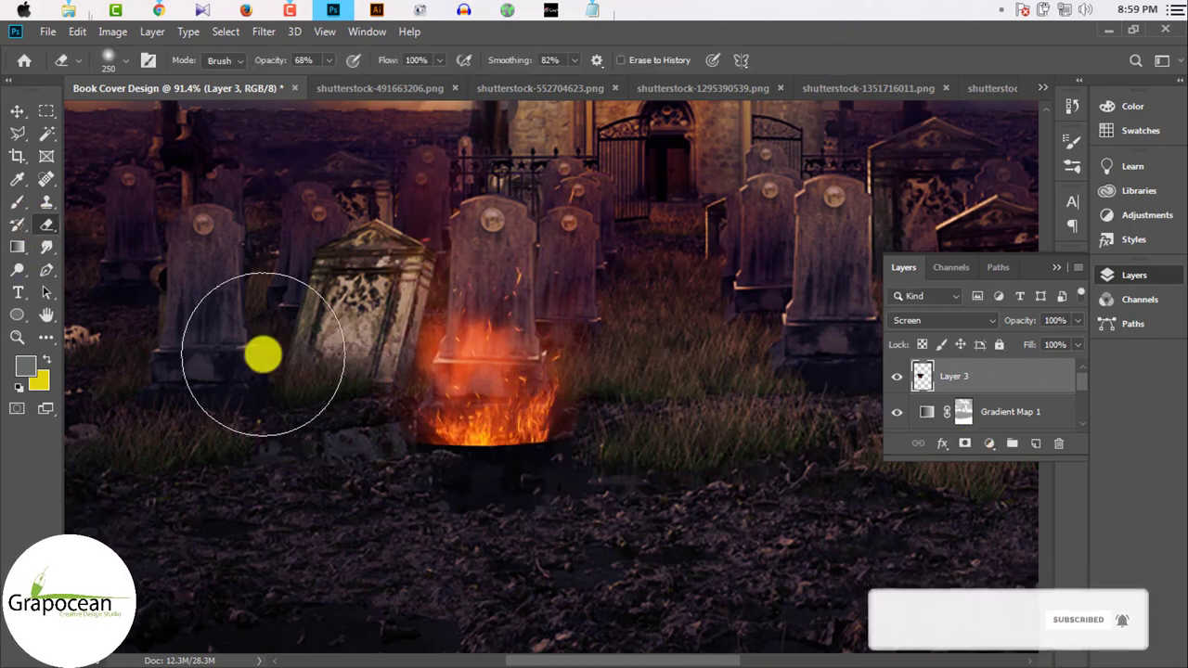
{"action": "key", "text": "bracketleft"}
{"action": "key", "text": "bracketleft"}
{"action": "key", "text": "bracketleft"}
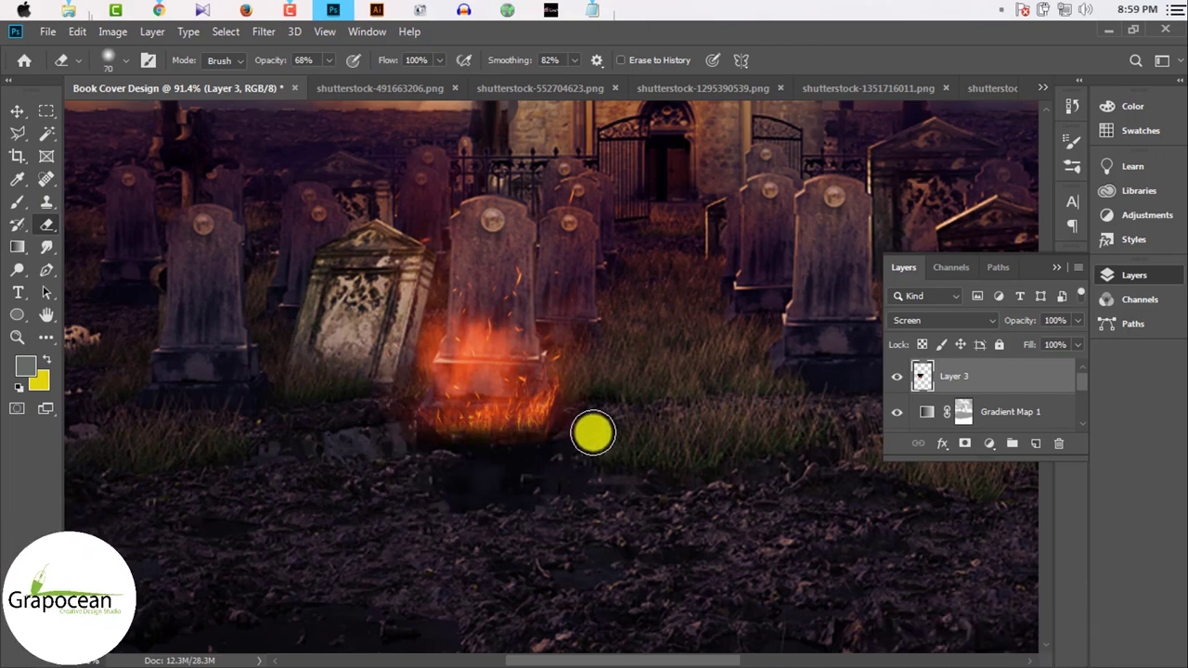
{"action": "scroll", "coordinate": [594, 495], "scroll_direction": "down", "scroll_amount": 3}
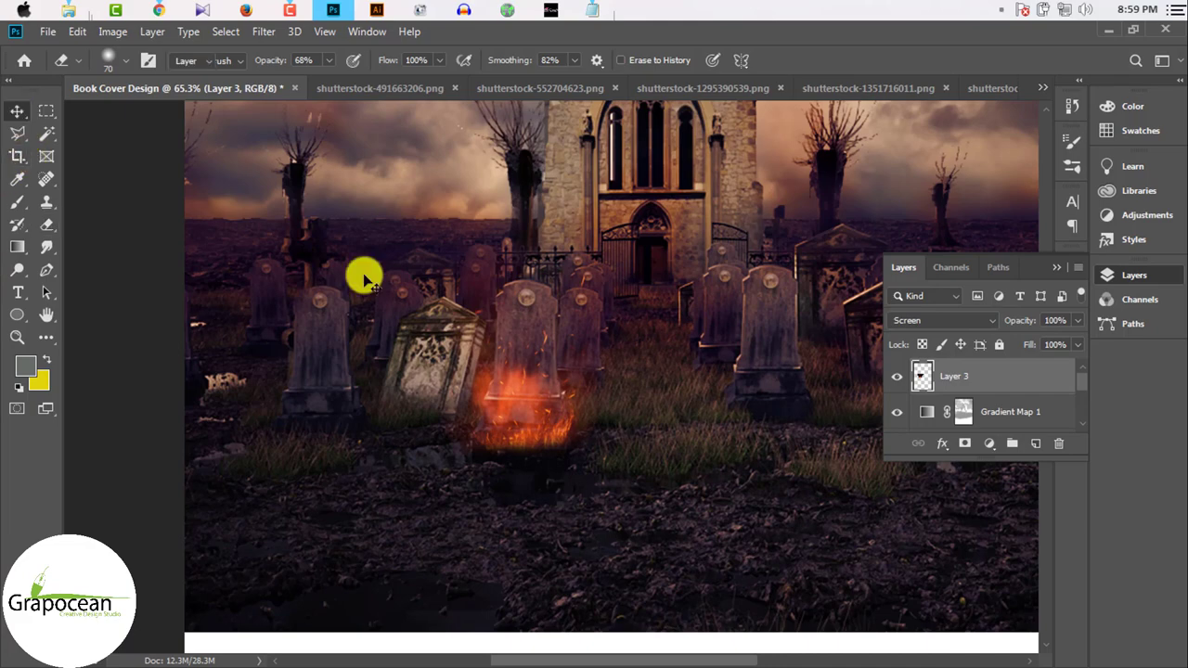
Step: Duplicate the fire beside the right-hand tombstone and begin scaling the copy down
{"action": "key", "text": "v"}
{"action": "left_click_drag", "start_coordinate": [538, 429], "coordinate": [802, 394]}
{"action": "scroll", "coordinate": [807, 399], "scroll_direction": "down", "scroll_amount": 2}
{"action": "key", "text": "ctrl+t"}
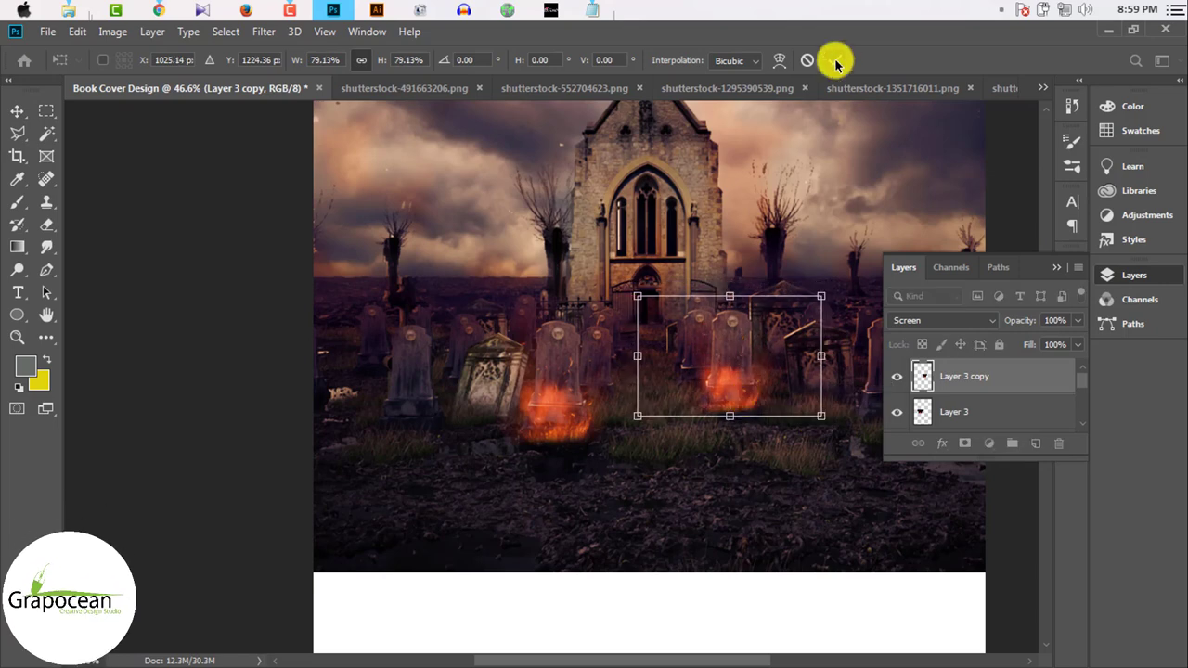
Step: Commit the smaller Layer 3 copy and switch its blend mode from Lighter Color to Color Dodge
{"action": "left_click", "coordinate": [835, 59]}
{"action": "scroll", "coordinate": [738, 385], "scroll_direction": "down", "scroll_amount": 2}
{"action": "scroll", "coordinate": [738, 385], "scroll_direction": "up", "scroll_amount": 2}
{"action": "left_click", "coordinate": [965, 321]}
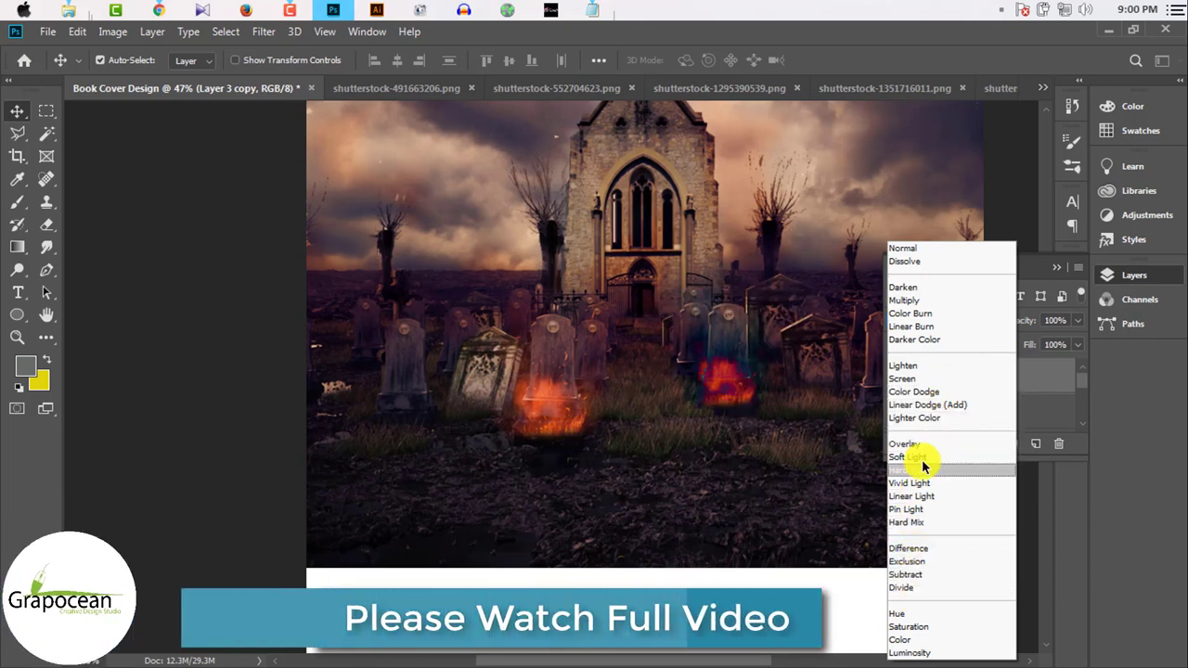
{"action": "left_click", "coordinate": [917, 423]}
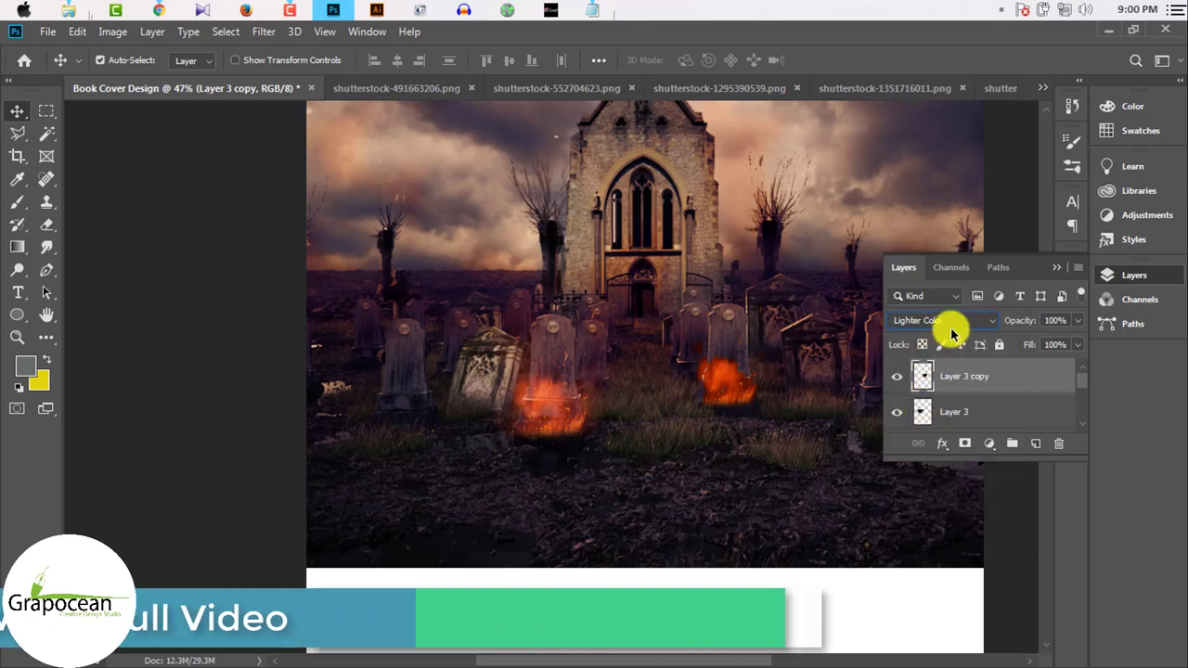
{"action": "left_click", "coordinate": [933, 320]}
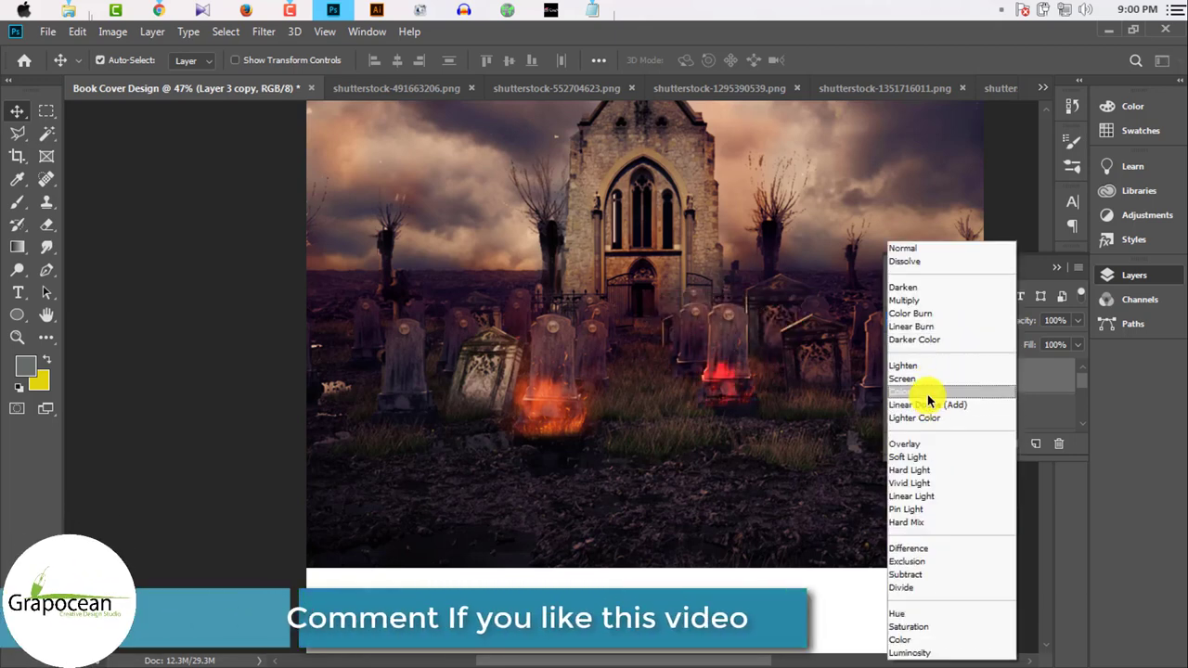
{"action": "left_click", "coordinate": [928, 391]}
{"action": "left_click_drag", "start_coordinate": [736, 392], "coordinate": [544, 416]}
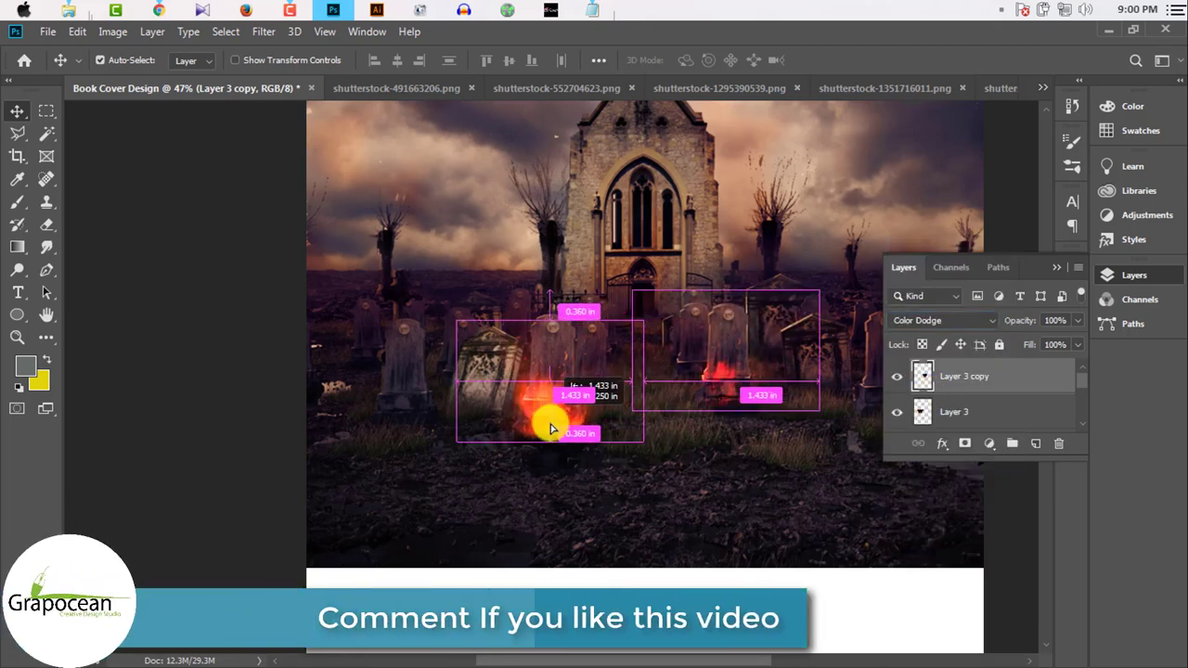
{"action": "key", "text": "ctrl+z"}
{"action": "scroll", "coordinate": [661, 455], "scroll_direction": "down", "scroll_amount": 2}
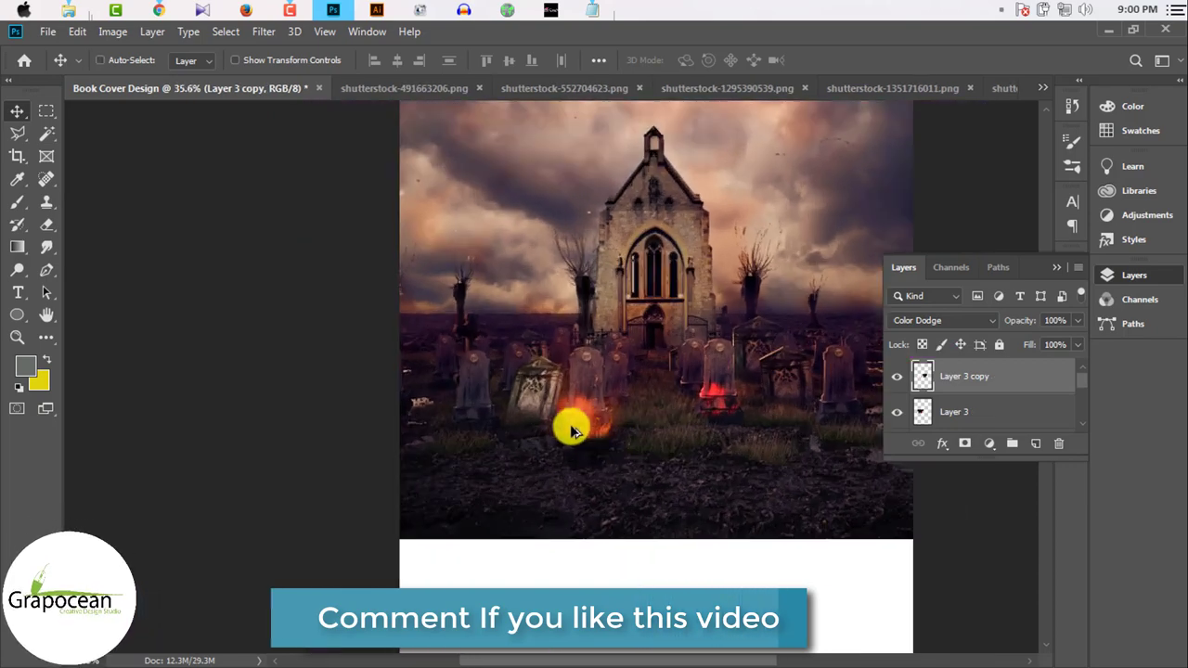
{"action": "scroll", "coordinate": [570, 424], "scroll_direction": "up", "scroll_amount": 1}
Step: Bring the full moon in as Layer 4, move it down the stack, and set Lighten
{"action": "scroll", "coordinate": [650, 358], "scroll_direction": "down", "scroll_amount": 3}
{"action": "left_click", "coordinate": [998, 87]}
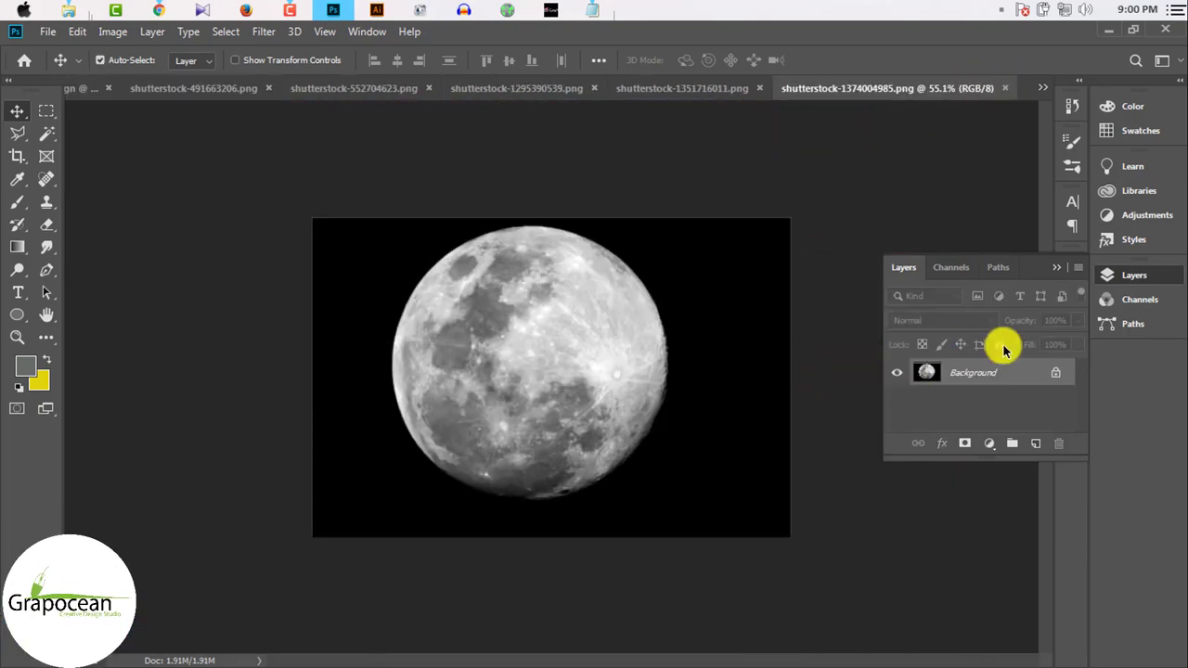
{"action": "mouse_move", "coordinate": [615, 312]}
{"action": "left_mouse_down"}
{"action": "mouse_move", "coordinate": [112, 85]}
{"action": "mouse_move", "coordinate": [597, 266]}
{"action": "left_mouse_up"}
{"action": "left_click_drag", "start_coordinate": [1007, 390], "coordinate": [978, 381]}
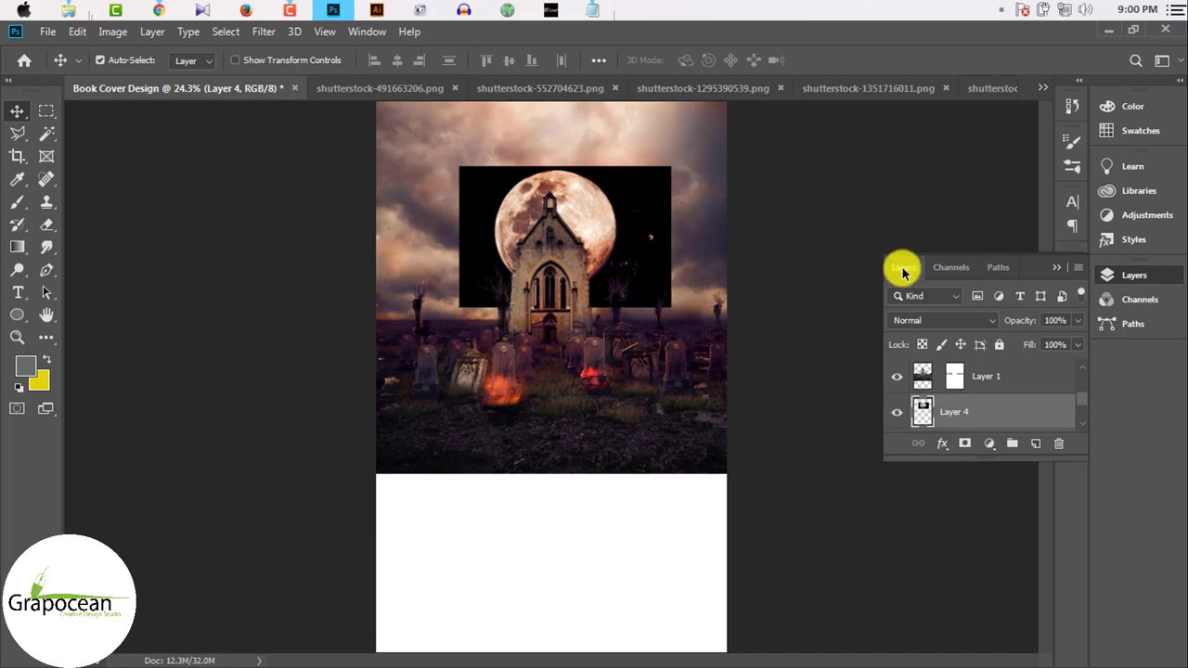
{"action": "left_click", "coordinate": [942, 321]}
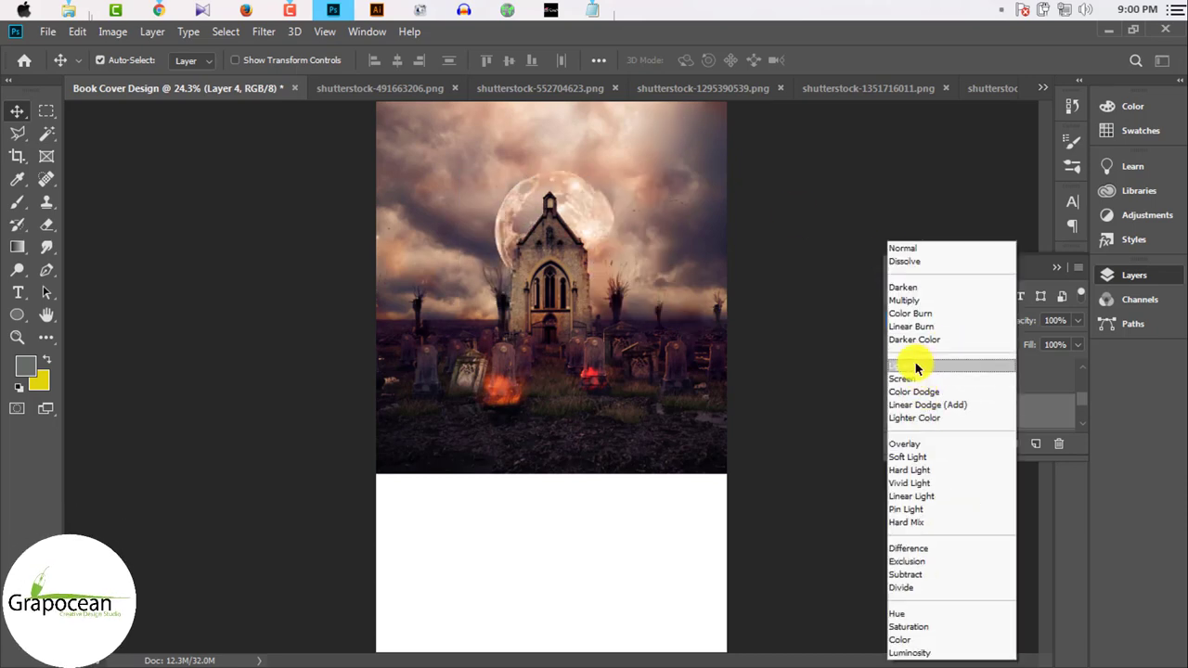
{"action": "left_click", "coordinate": [914, 366]}
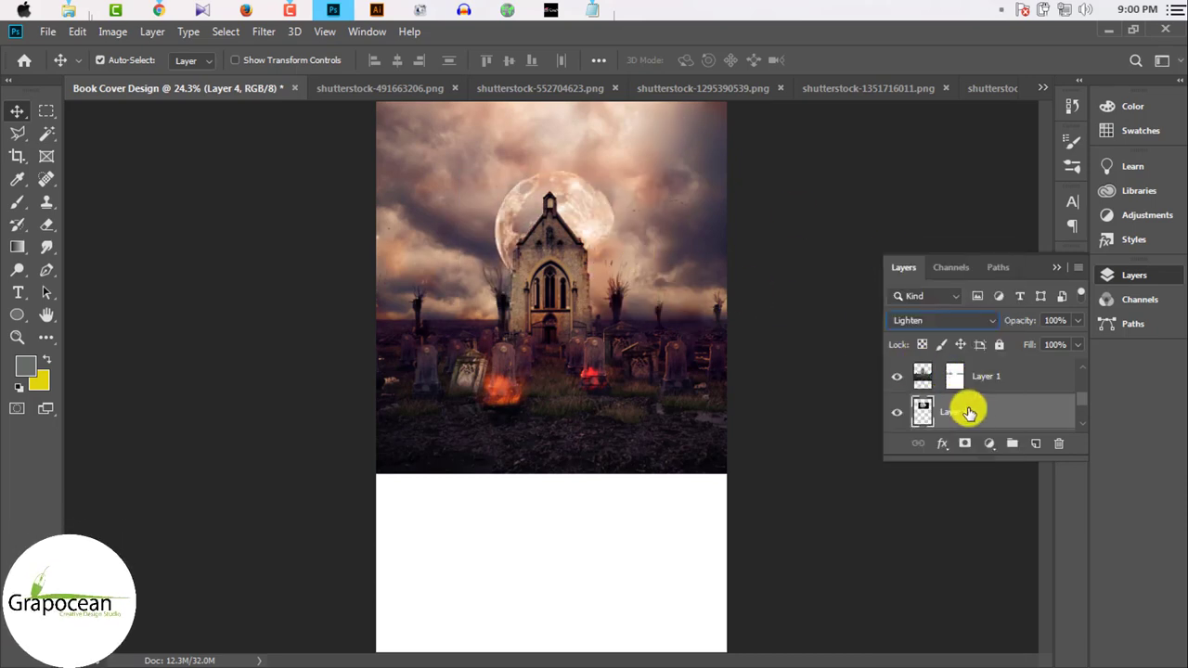
Step: Clip Gradient Map 1 to the layer below, then reselect the moon layer
{"action": "left_click", "coordinate": [949, 377]}
{"action": "scroll", "coordinate": [949, 390], "scroll_direction": "up", "scroll_amount": 1}
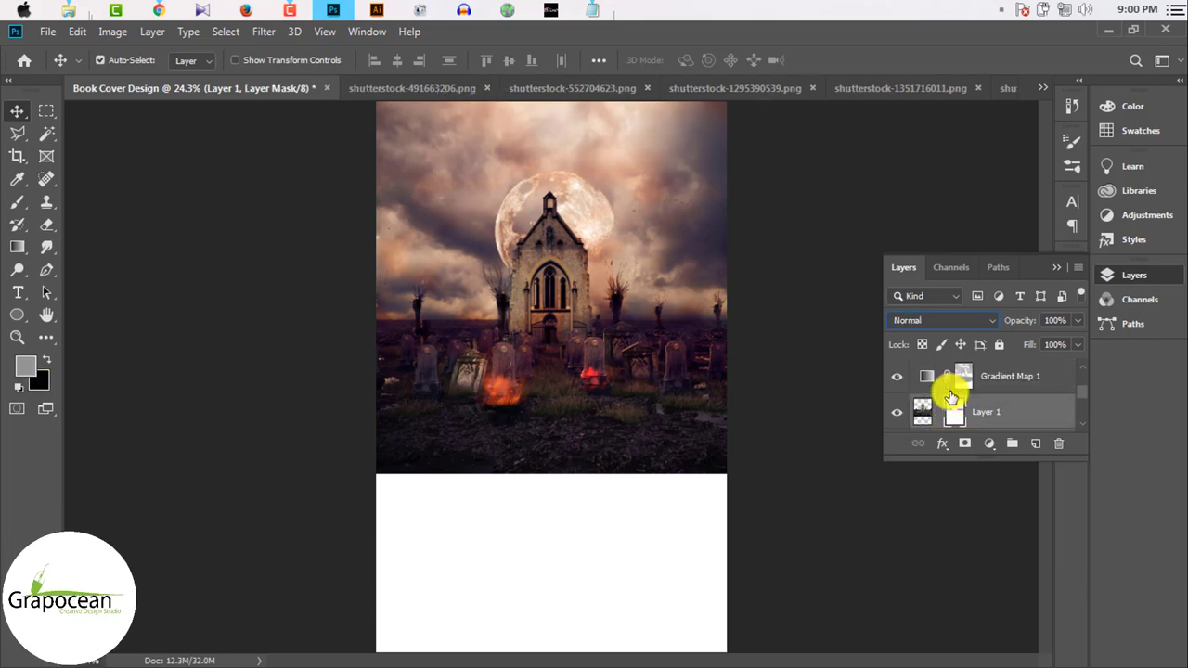
{"action": "left_click", "coordinate": [963, 381]}
{"action": "right_click", "coordinate": [1024, 380]}
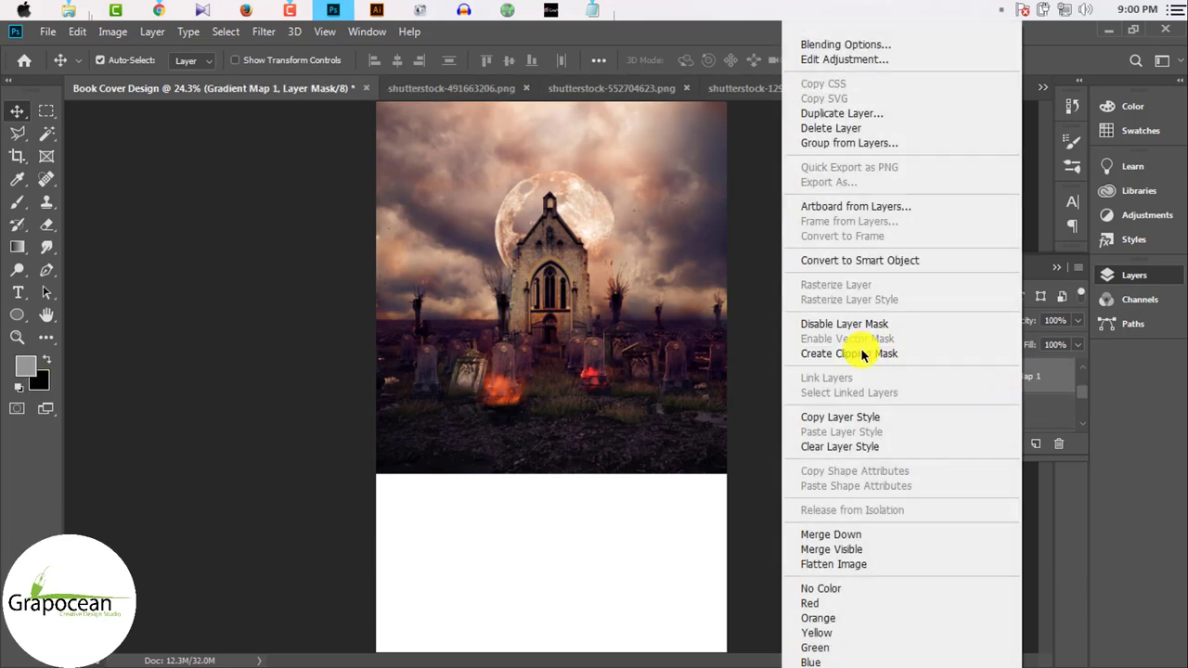
{"action": "left_click", "coordinate": [868, 354]}
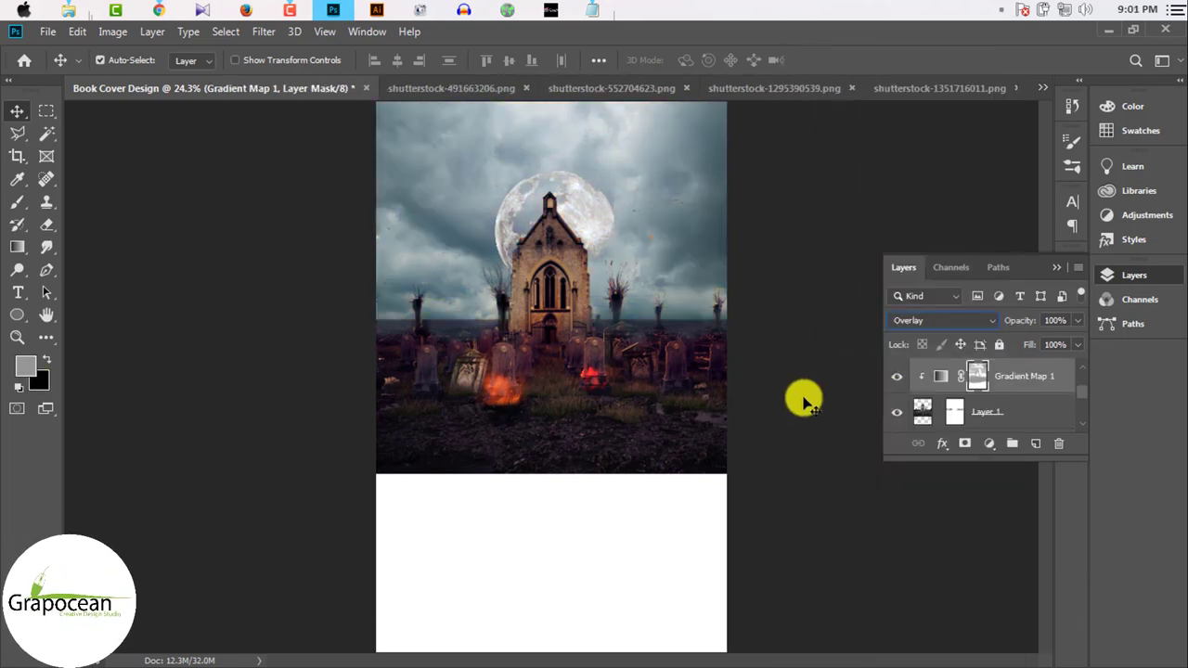
{"action": "scroll", "coordinate": [968, 408], "scroll_direction": "down", "scroll_amount": 1}
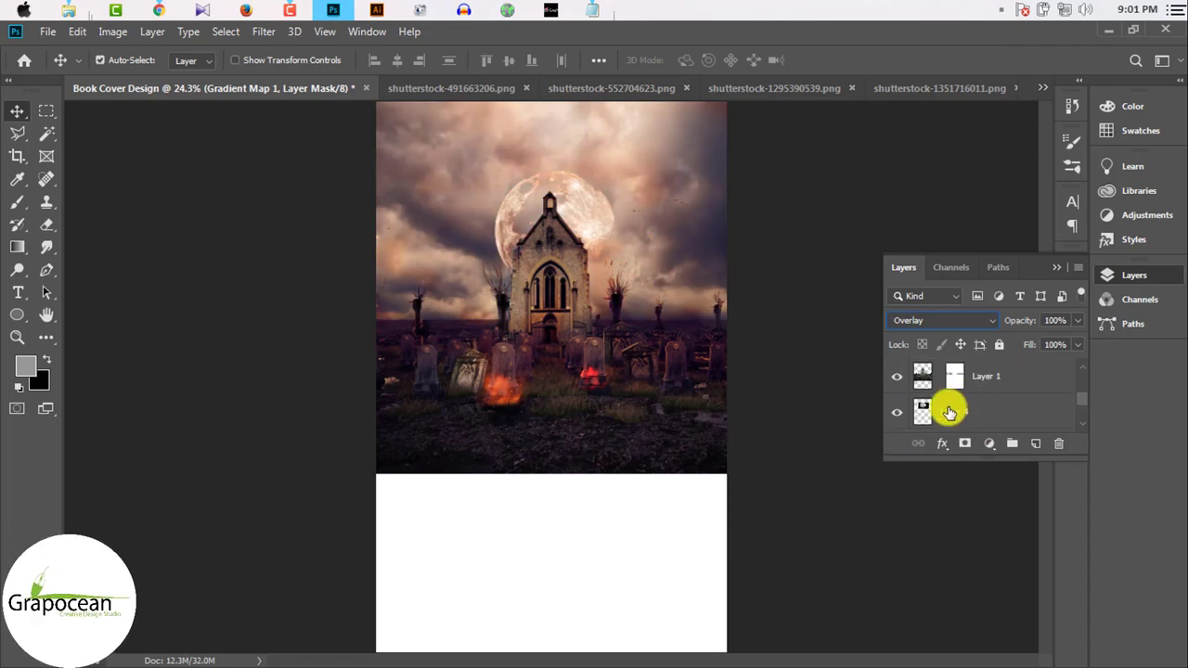
{"action": "left_click", "coordinate": [949, 413]}
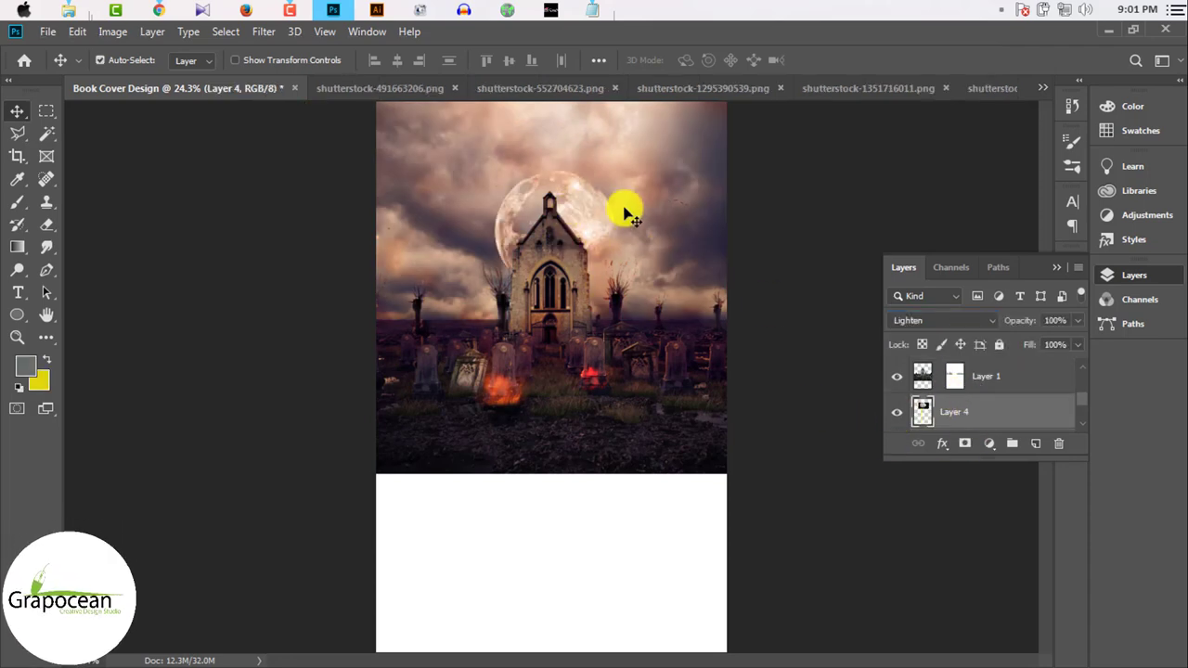
{"action": "key", "text": "ctrl+z"}
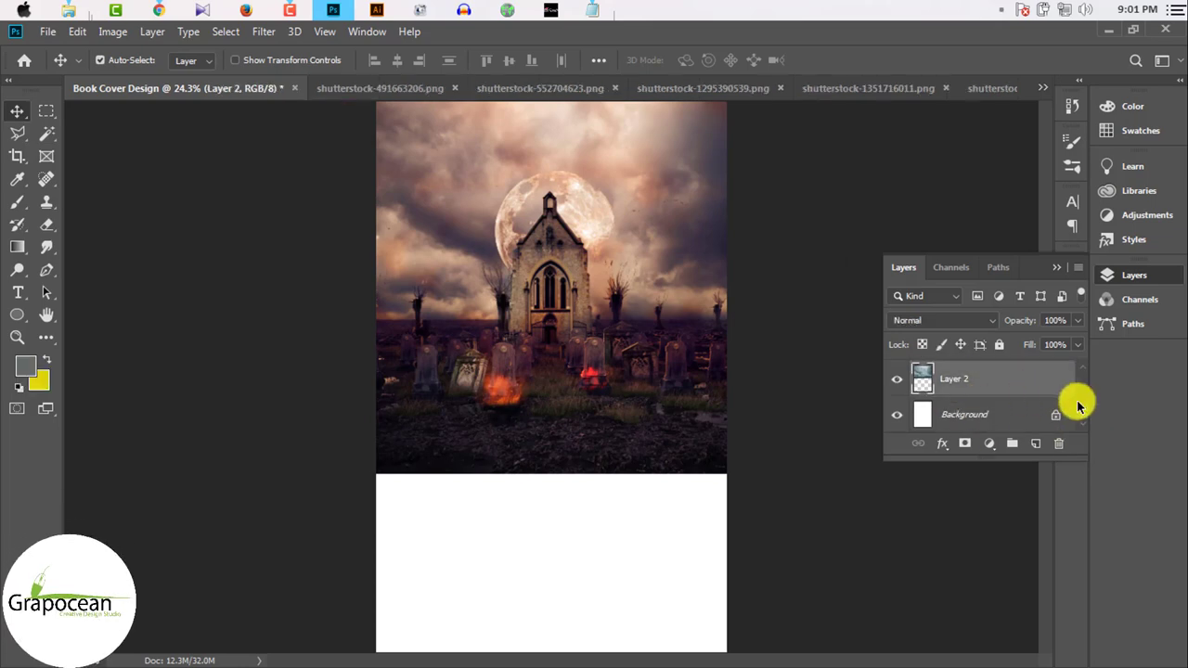
{"action": "scroll", "coordinate": [1080, 406], "scroll_direction": "up", "scroll_amount": 2}
Step: Enlarge the moon behind the chapel and raise it slightly higher in the sky
{"action": "left_click", "coordinate": [1011, 386]}
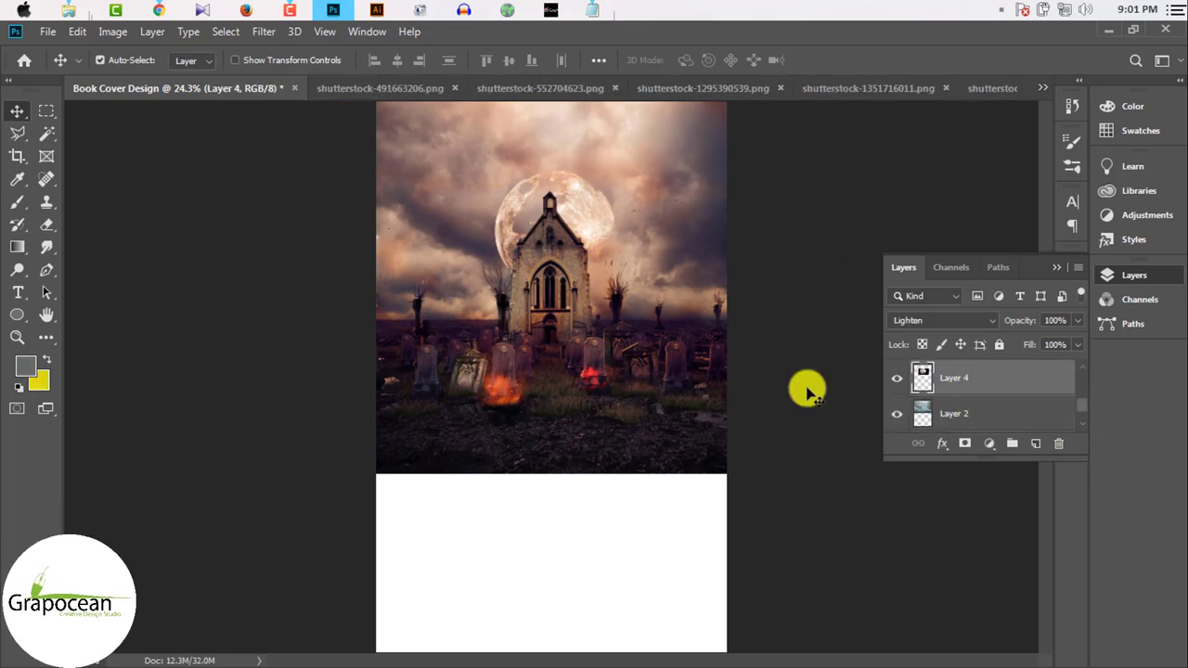
{"action": "key", "text": "ctrl+t"}
{"action": "mouse_move", "coordinate": [684, 324]}
{"action": "left_mouse_down"}
{"action": "mouse_move", "coordinate": [730, 347]}
{"action": "mouse_move", "coordinate": [720, 339]}
{"action": "left_mouse_up"}
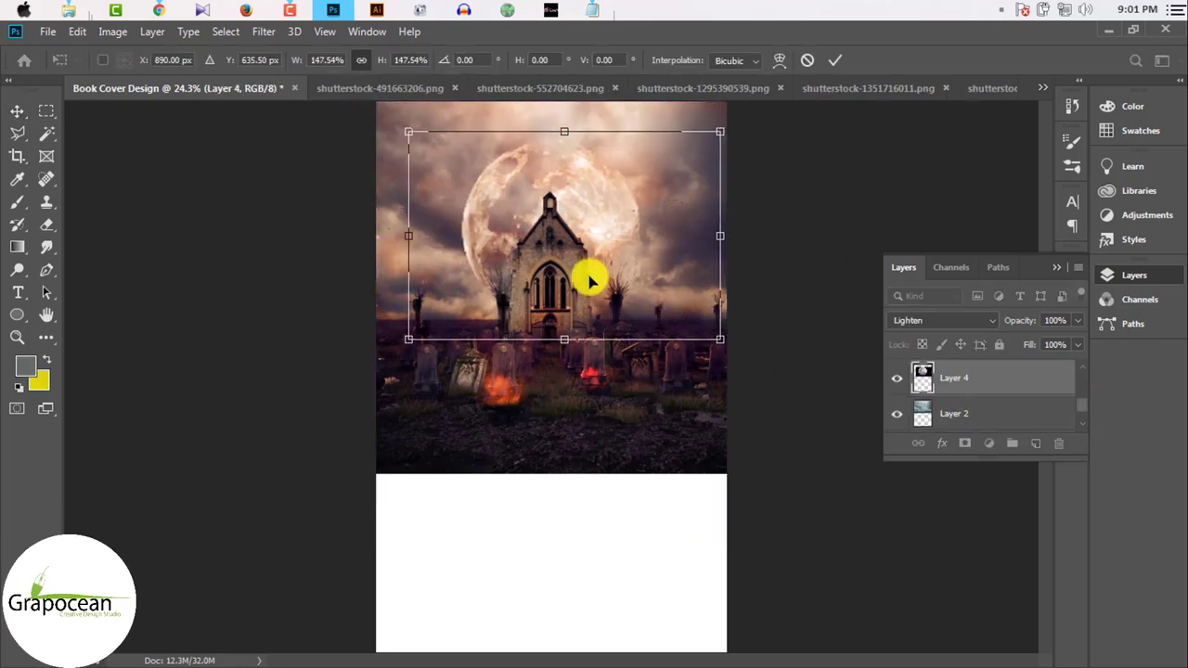
{"action": "left_click_drag", "start_coordinate": [594, 223], "coordinate": [589, 197]}
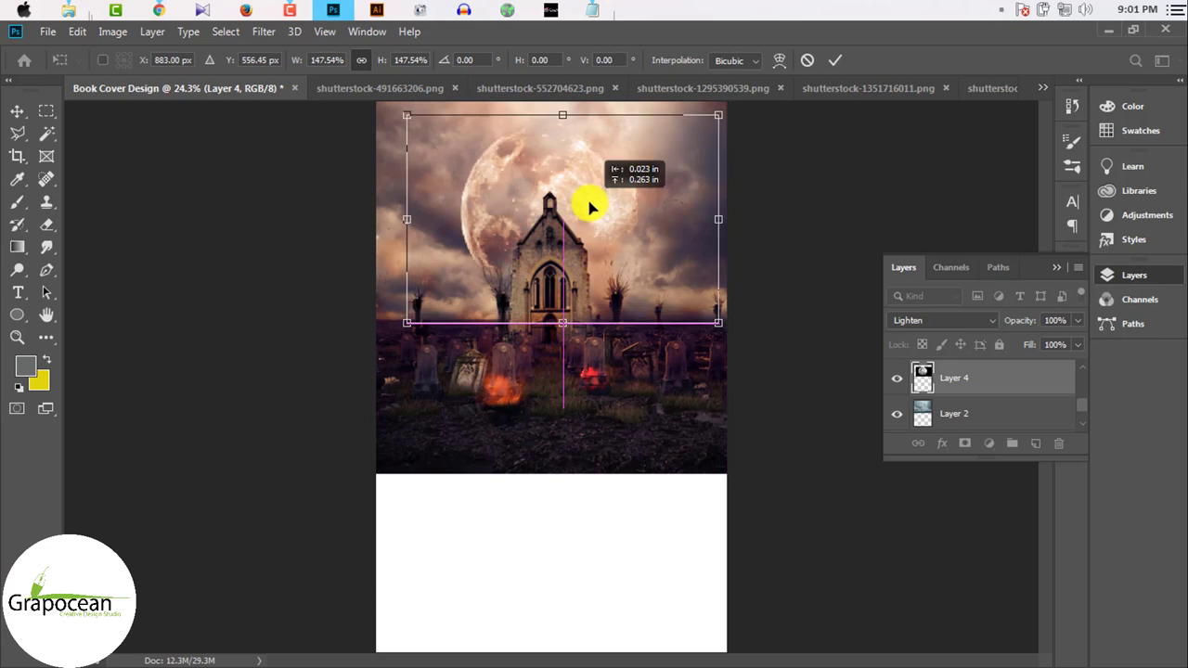
{"action": "left_click", "coordinate": [836, 59]}
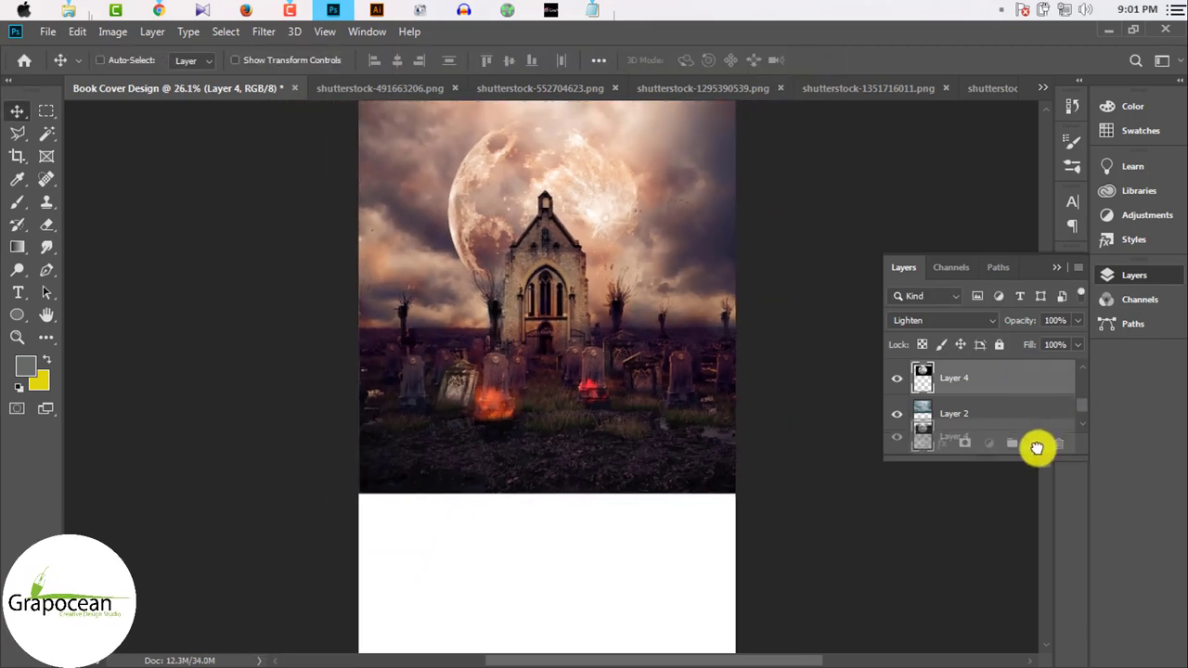
Step: Duplicate the moon layer, set the copy to Screen, and lower its opacity
{"action": "left_click_drag", "start_coordinate": [1037, 449], "coordinate": [1036, 443]}
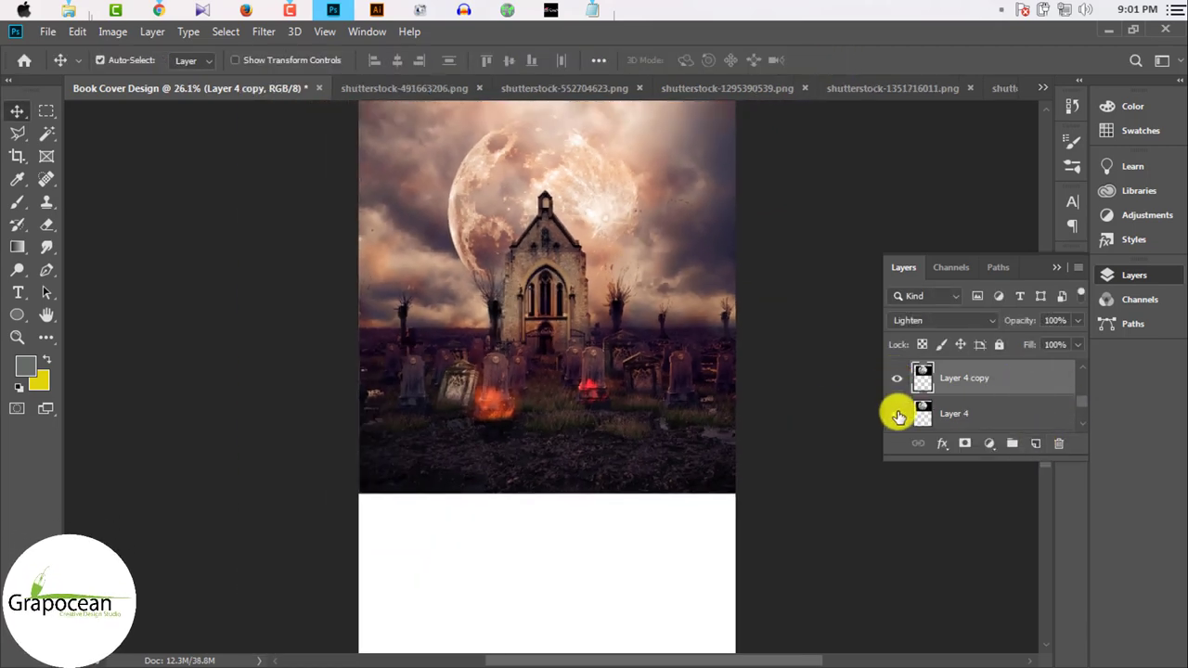
{"action": "left_click", "coordinate": [977, 328]}
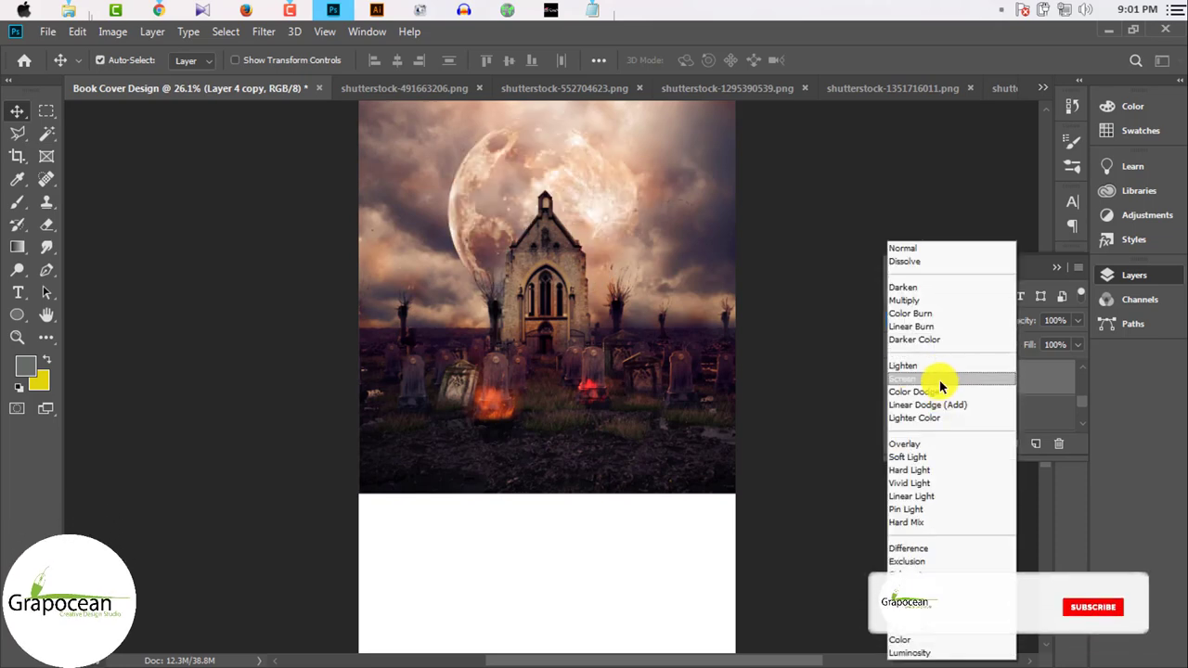
{"action": "left_click", "coordinate": [942, 377]}
{"action": "left_click", "coordinate": [1077, 320]}
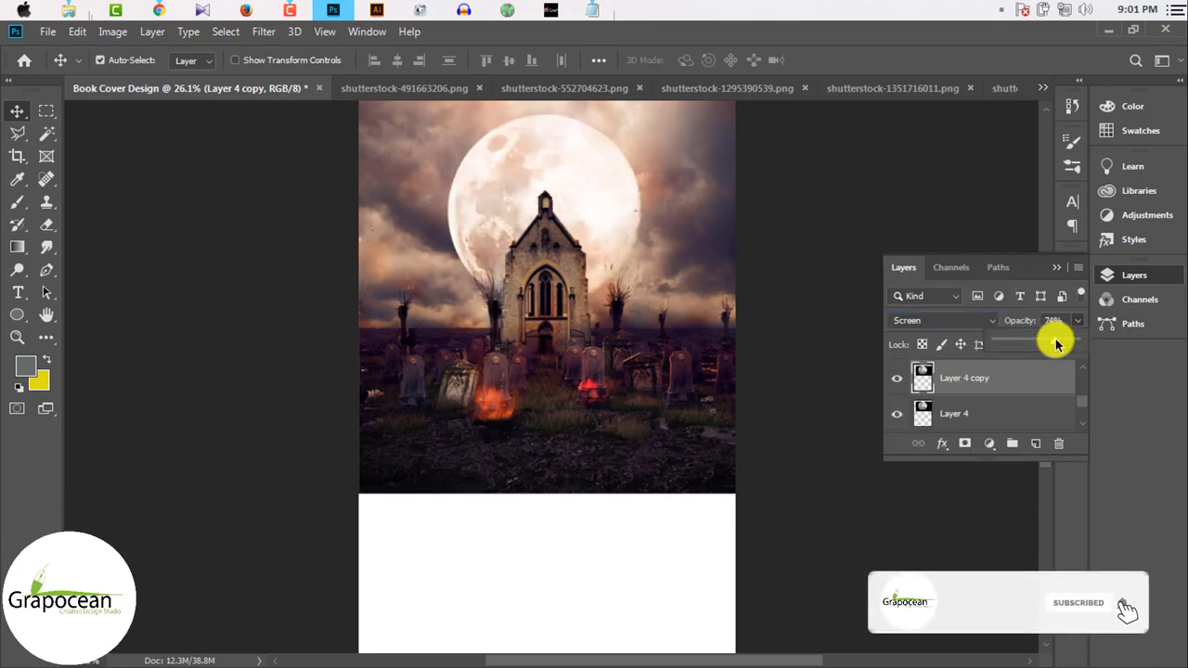
{"action": "left_click_drag", "start_coordinate": [1077, 341], "coordinate": [1043, 340]}
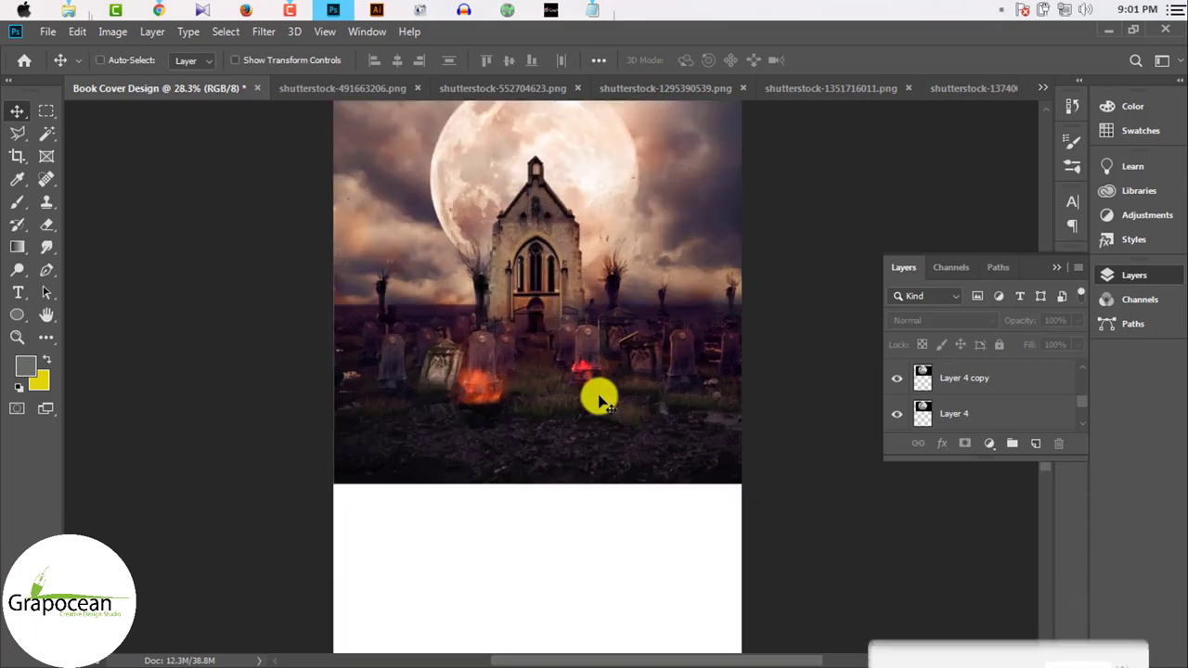
{"action": "scroll", "coordinate": [599, 399], "scroll_direction": "up", "scroll_amount": 3}
{"action": "scroll", "coordinate": [598, 399], "scroll_direction": "down", "scroll_amount": 1}
{"action": "scroll", "coordinate": [599, 399], "scroll_direction": "down", "scroll_amount": 2}
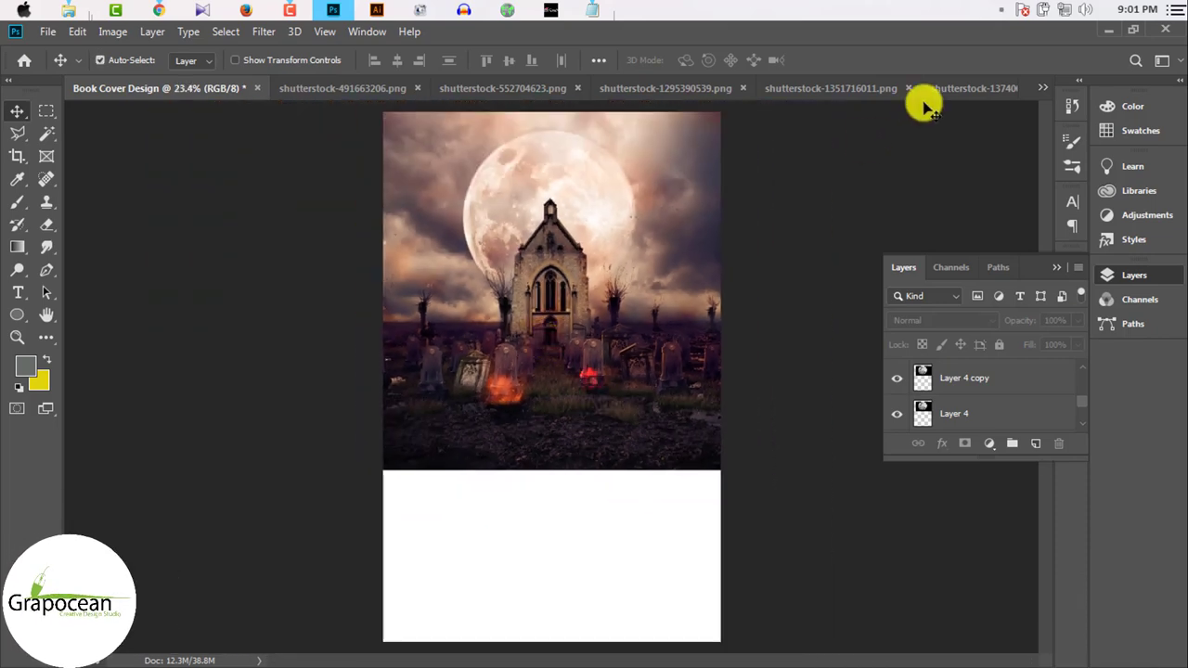
{"action": "left_click", "coordinate": [972, 88]}
Step: Bring up the hooded swordsman photo and start a Pen path at the cloak's bottom
{"action": "left_click", "coordinate": [644, 87]}
{"action": "left_click", "coordinate": [473, 87]}
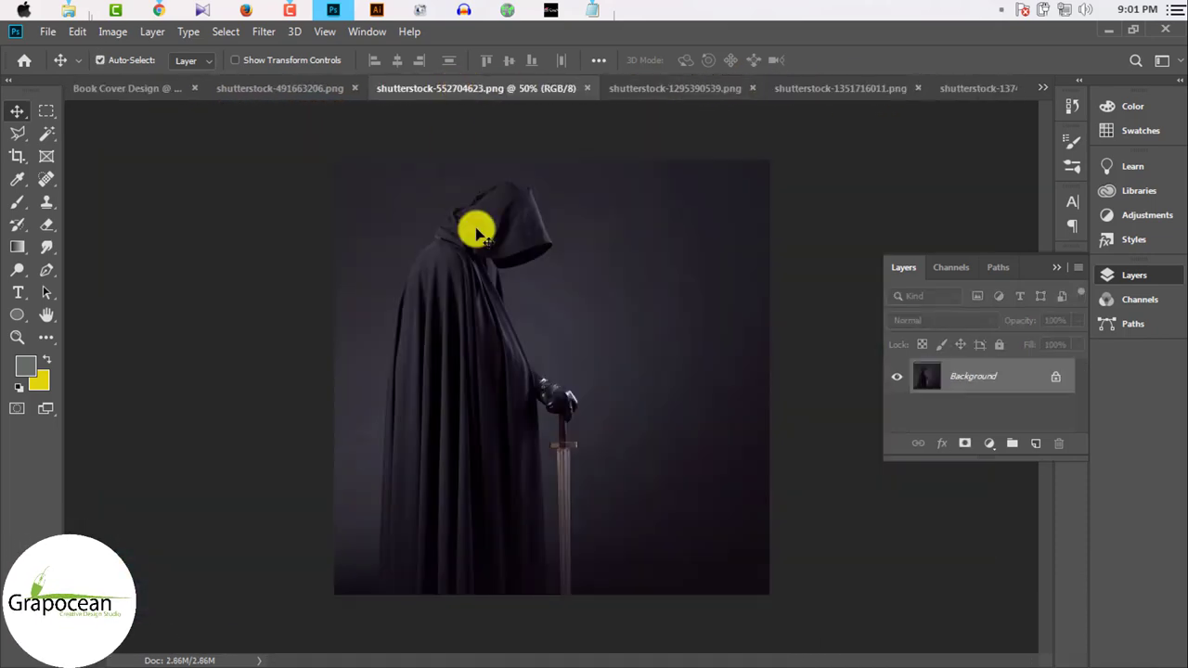
{"action": "scroll", "coordinate": [790, 403], "scroll_direction": "up", "scroll_amount": 2}
{"action": "scroll", "coordinate": [424, 366], "scroll_direction": "down", "scroll_amount": 2}
{"action": "key", "text": "w"}
{"action": "key", "text": "p"}
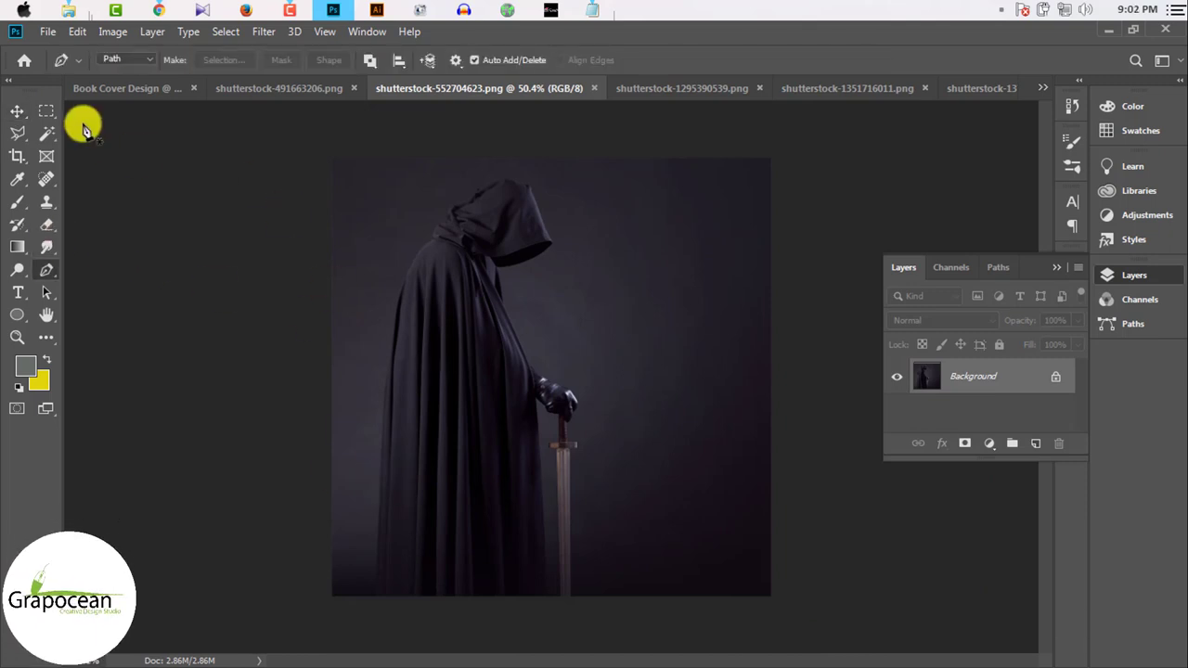
{"action": "left_click", "coordinate": [399, 572]}
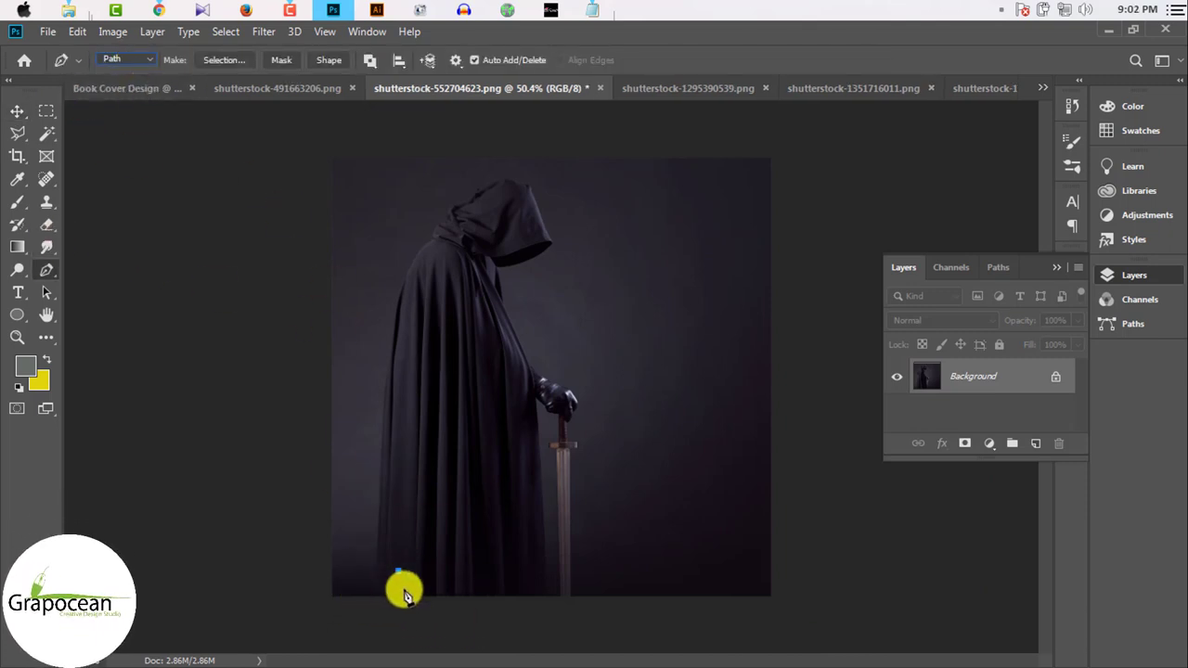
Step: Trace the cloak's left edge up to the shoulder with path anchors
{"action": "left_click", "coordinate": [17, 111]}
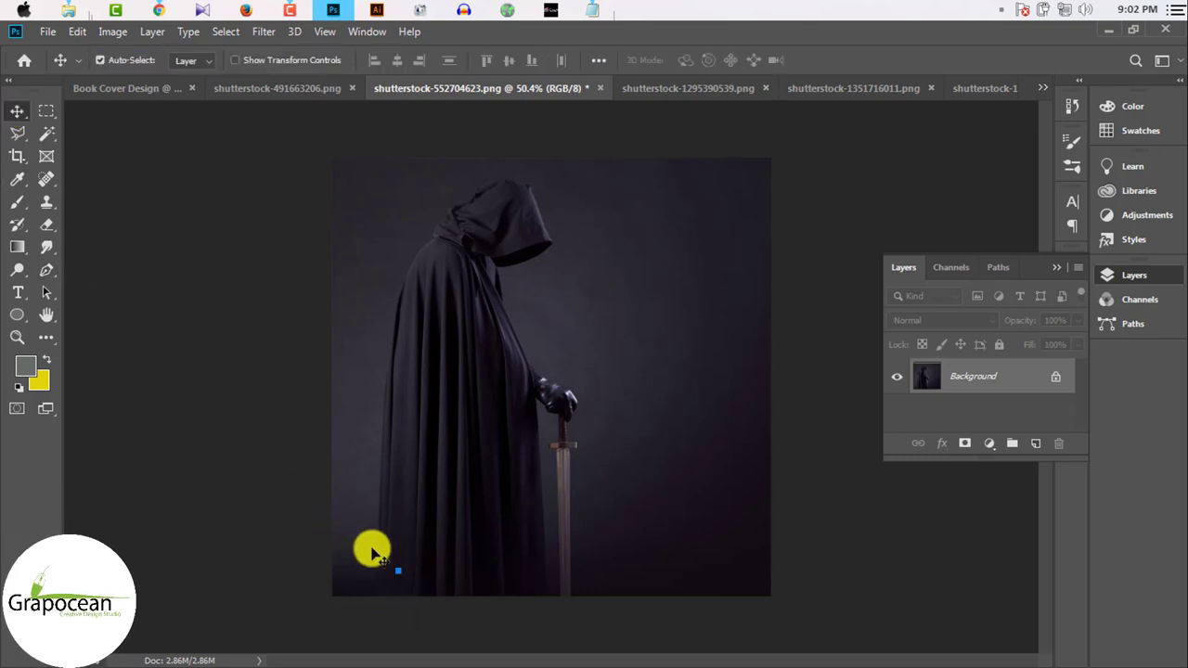
{"action": "left_click", "coordinate": [46, 270]}
{"action": "scroll", "coordinate": [313, 607], "scroll_direction": "up", "scroll_amount": 1}
{"action": "scroll", "coordinate": [374, 538], "scroll_direction": "up", "scroll_amount": 1}
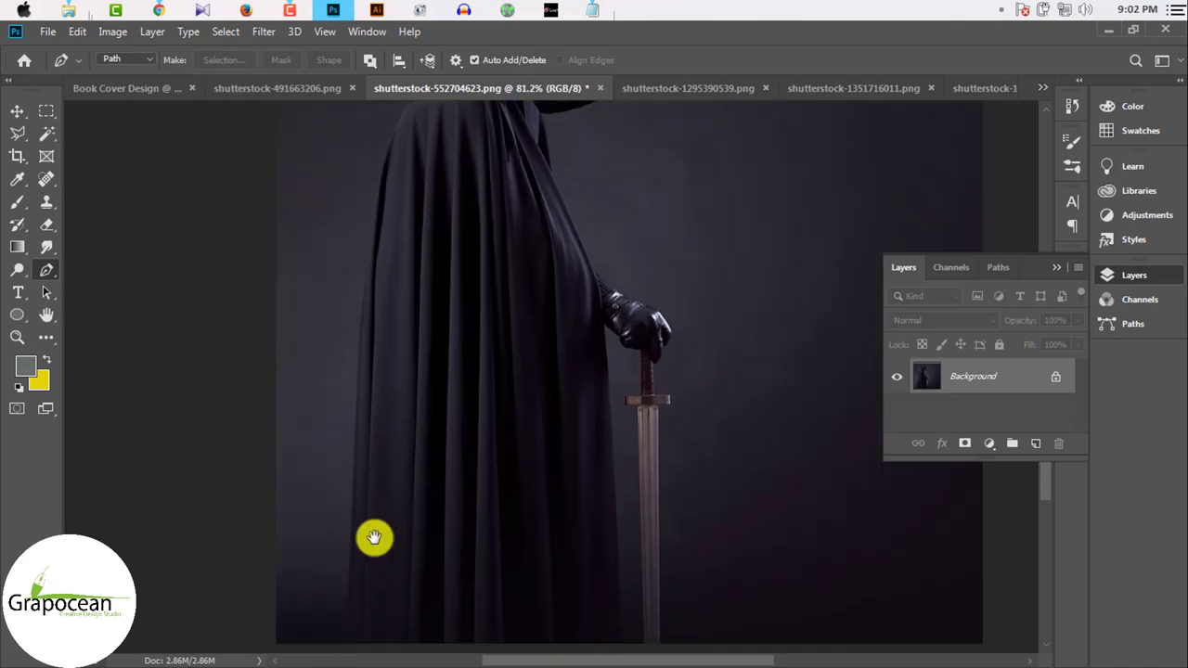
{"action": "scroll", "coordinate": [380, 496], "scroll_direction": "down", "scroll_amount": 1}
{"action": "scroll", "coordinate": [358, 533], "scroll_direction": "up", "scroll_amount": 2}
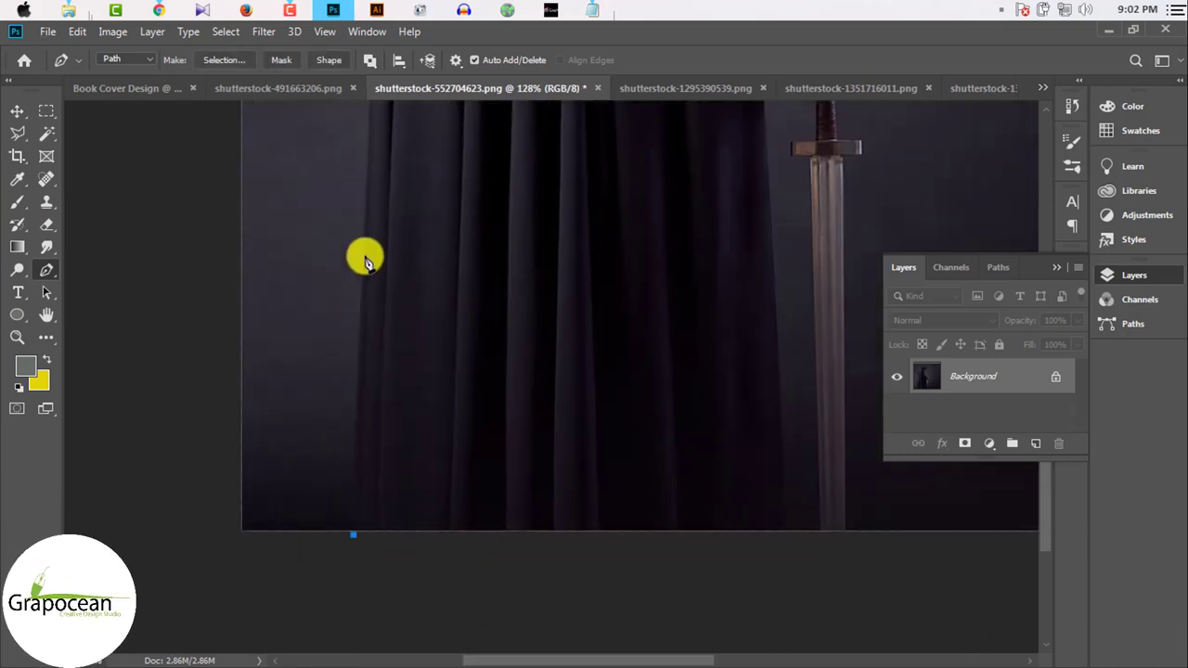
{"action": "scroll", "coordinate": [366, 260], "scroll_direction": "up", "scroll_amount": 5}
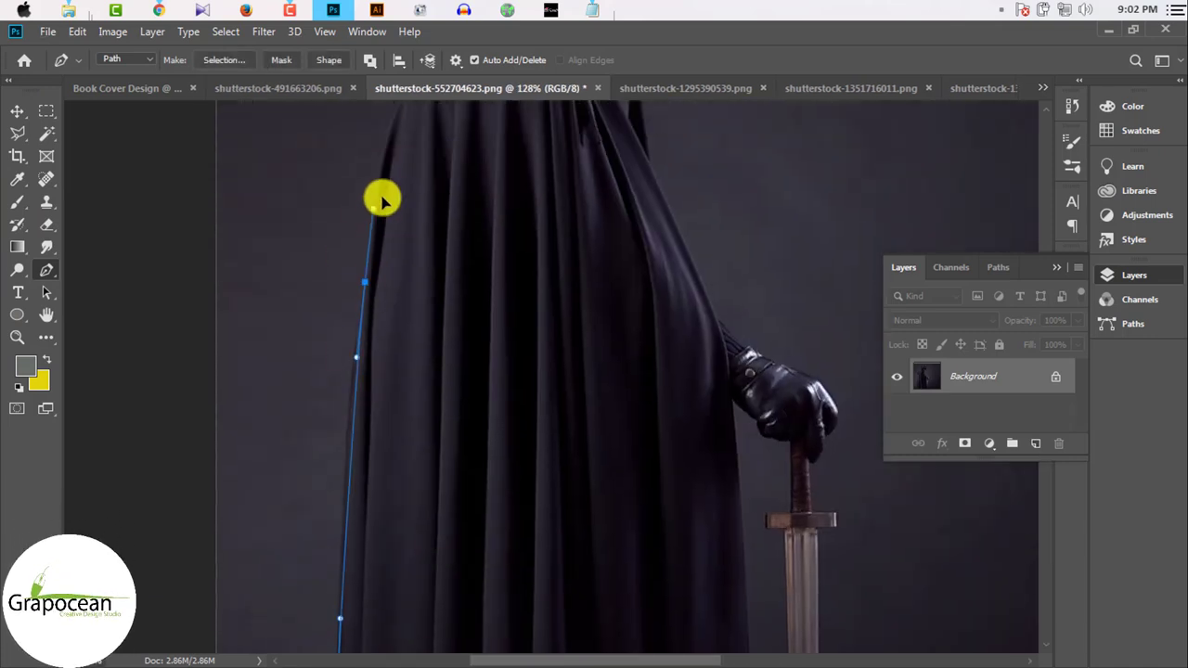
{"action": "scroll", "coordinate": [385, 192], "scroll_direction": "up", "scroll_amount": 3}
{"action": "left_click", "coordinate": [340, 459]}
{"action": "left_click", "coordinate": [383, 396]}
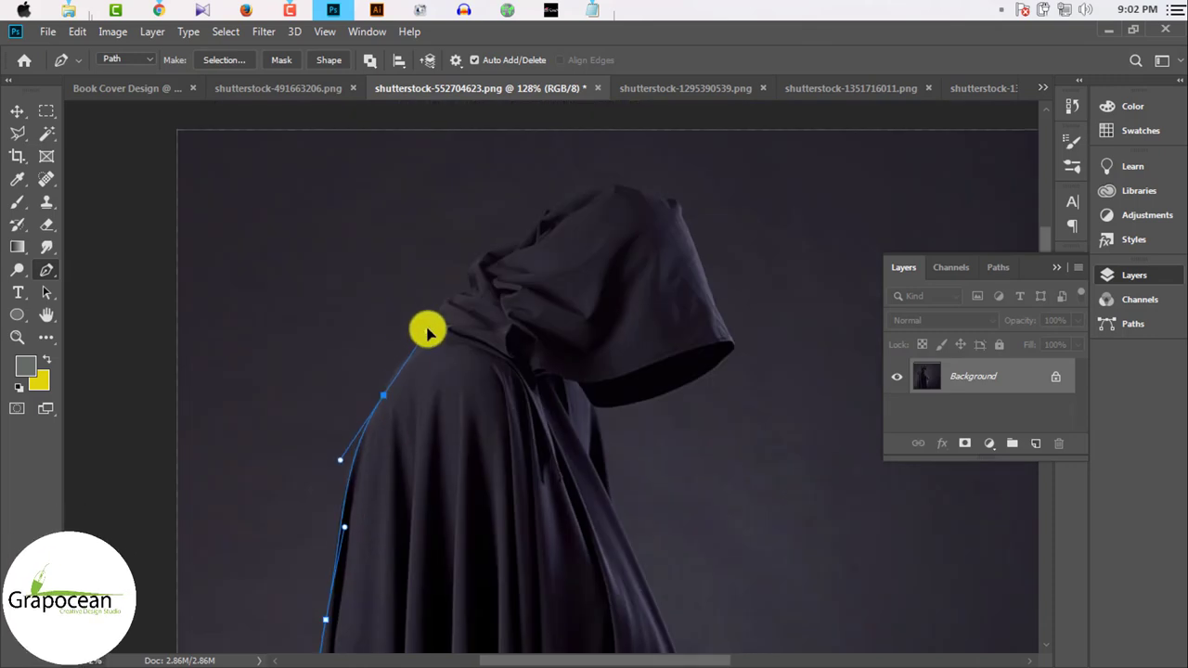
{"action": "left_click", "coordinate": [427, 329]}
Step: Curve the path around the hood's edge and its tip
{"action": "scroll", "coordinate": [367, 464], "scroll_direction": "up", "scroll_amount": 3}
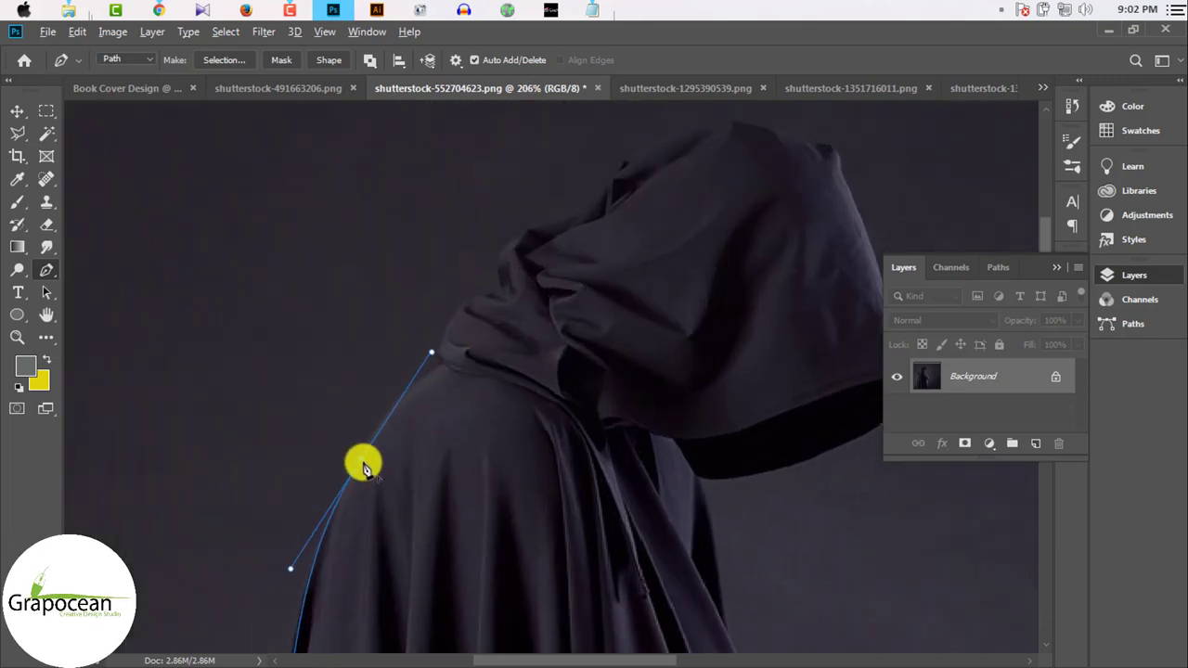
{"action": "scroll", "coordinate": [445, 365], "scroll_direction": "up", "scroll_amount": 3}
{"action": "scroll", "coordinate": [524, 237], "scroll_direction": "up", "scroll_amount": 3}
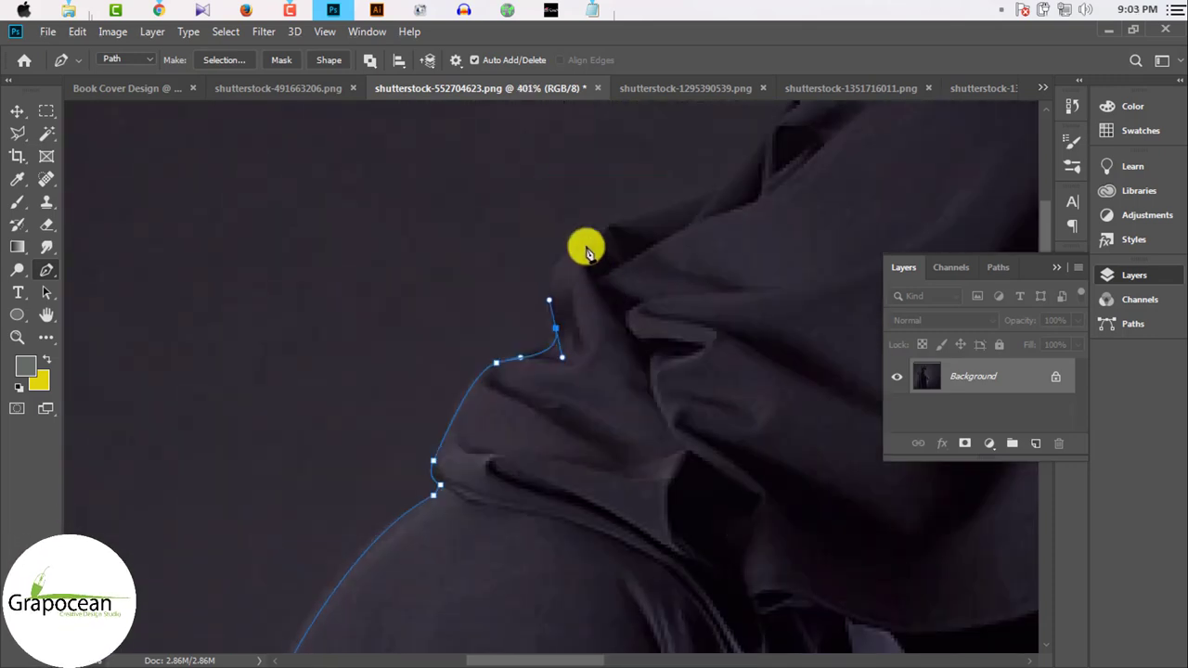
{"action": "left_click", "coordinate": [584, 247]}
{"action": "scroll", "coordinate": [607, 281], "scroll_direction": "right", "scroll_amount": 3}
{"action": "left_click", "coordinate": [607, 281]}
{"action": "scroll", "coordinate": [792, 161], "scroll_direction": "right", "scroll_amount": 3}
{"action": "left_click_drag", "start_coordinate": [635, 197], "coordinate": [700, 225]}
{"action": "scroll", "coordinate": [761, 274], "scroll_direction": "down", "scroll_amount": 3}
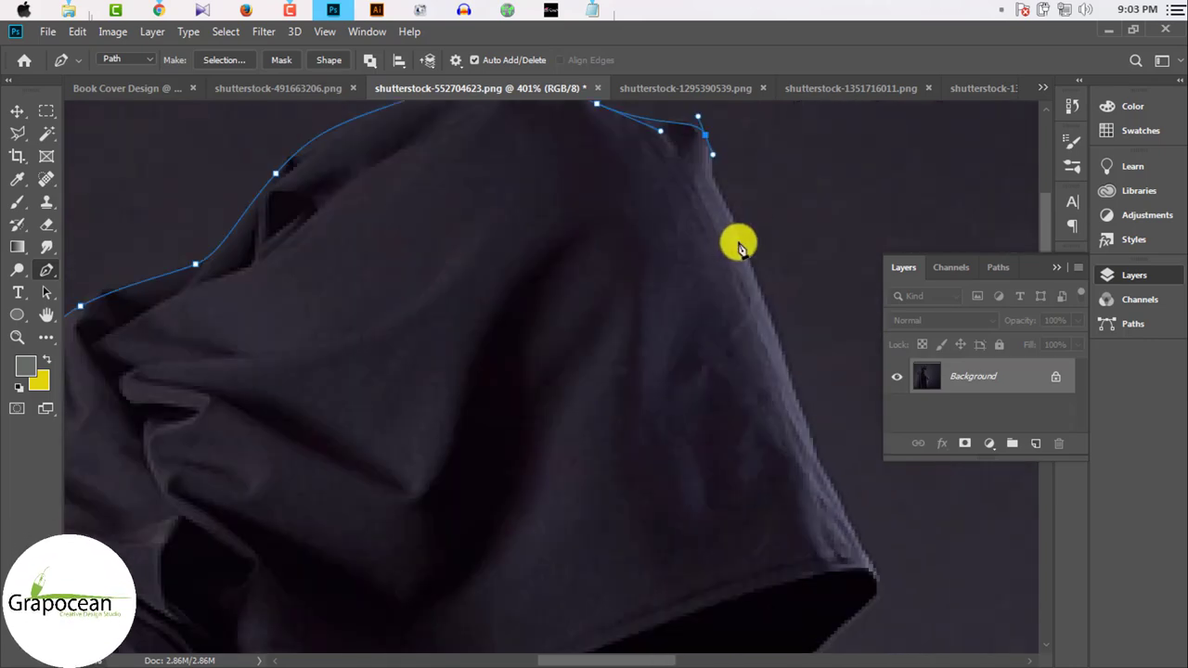
{"action": "left_click", "coordinate": [796, 345]}
{"action": "scroll", "coordinate": [830, 467], "scroll_direction": "down", "scroll_amount": 2}
{"action": "mouse_move", "coordinate": [817, 313]}
{"action": "left_mouse_down"}
{"action": "mouse_move", "coordinate": [848, 368]}
{"action": "mouse_move", "coordinate": [703, 429]}
{"action": "left_mouse_up"}
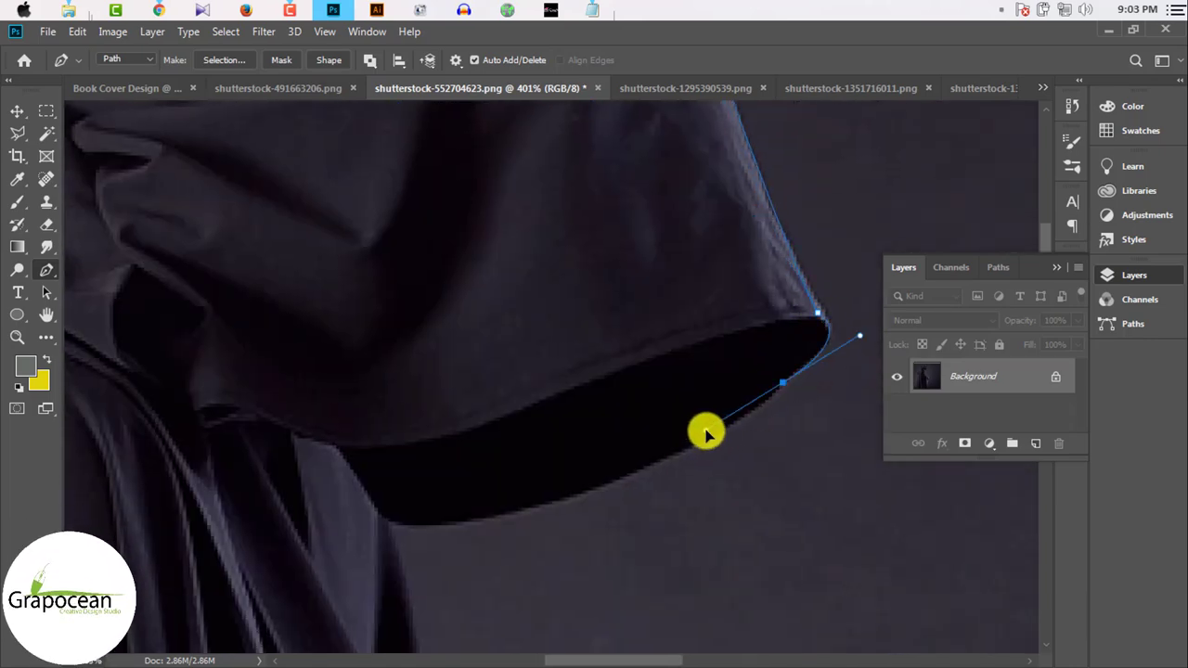
{"action": "scroll", "coordinate": [703, 429], "scroll_direction": "down", "scroll_amount": 3}
{"action": "scroll", "coordinate": [702, 429], "scroll_direction": "left", "scroll_amount": 3}
{"action": "scroll", "coordinate": [613, 478], "scroll_direction": "down", "scroll_amount": 5}
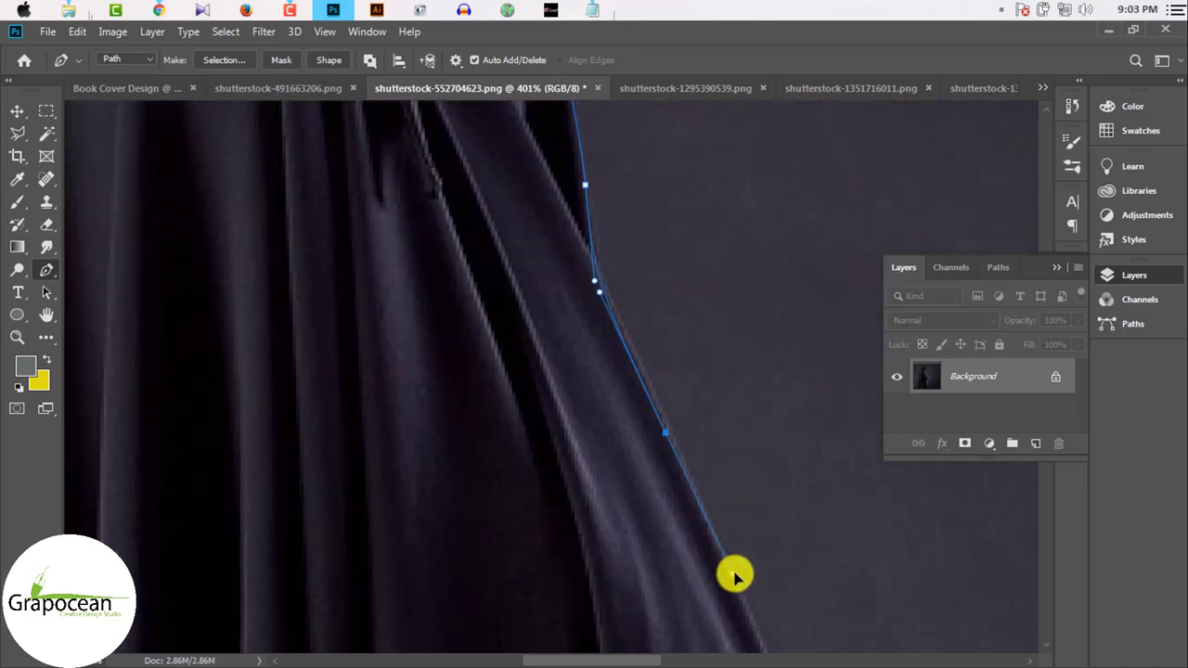
{"action": "scroll", "coordinate": [541, 282], "scroll_direction": "right", "scroll_amount": 5}
{"action": "scroll", "coordinate": [541, 281], "scroll_direction": "down", "scroll_amount": 3}
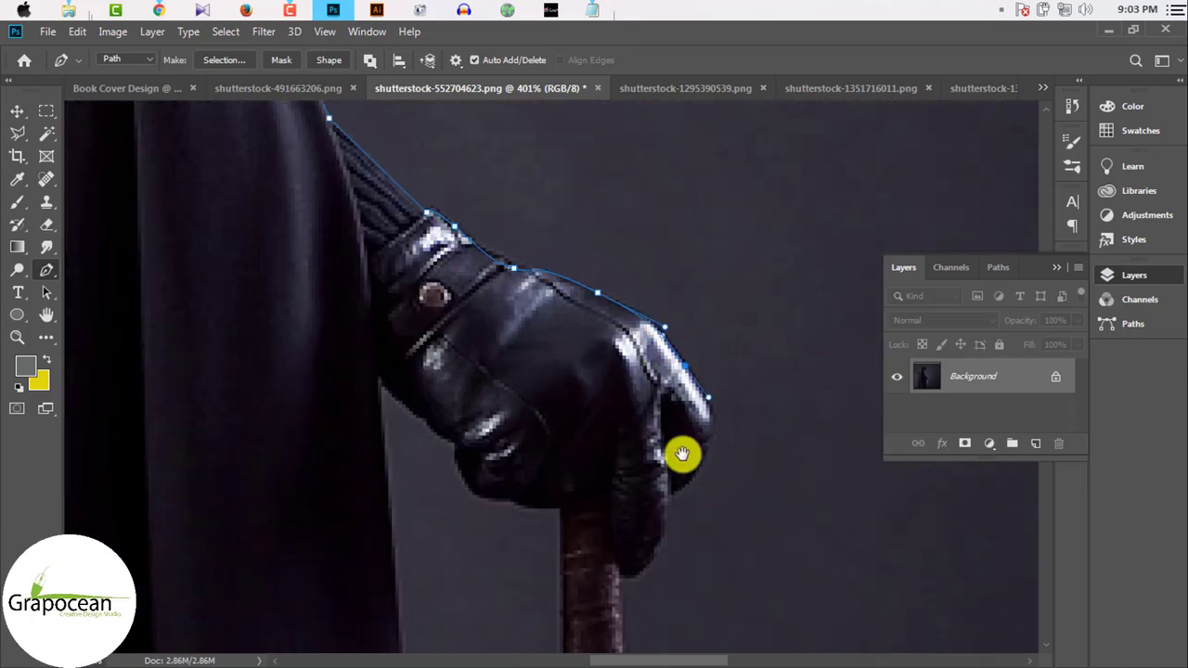
{"action": "scroll", "coordinate": [682, 454], "scroll_direction": "down", "scroll_amount": 5}
{"action": "scroll", "coordinate": [650, 300], "scroll_direction": "up", "scroll_amount": 2}
Step: Trace the sword handle, crossguard and blade, closing the path at the sword's base
{"action": "left_click", "coordinate": [573, 394]}
{"action": "scroll", "coordinate": [491, 363], "scroll_direction": "down", "scroll_amount": 4}
{"action": "left_click", "coordinate": [590, 415]}
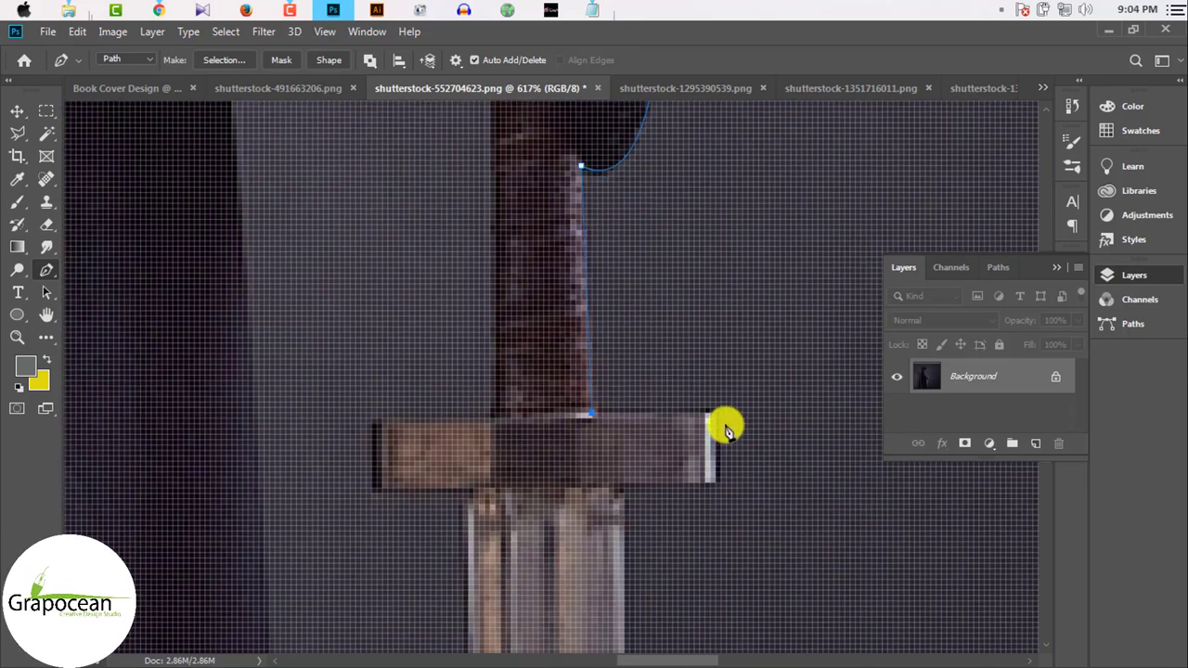
{"action": "left_click", "coordinate": [714, 416]}
{"action": "left_click", "coordinate": [715, 481]}
{"action": "scroll", "coordinate": [623, 579], "scroll_direction": "down", "scroll_amount": 4}
{"action": "scroll", "coordinate": [610, 525], "scroll_direction": "down", "scroll_amount": 5}
{"action": "left_click", "coordinate": [610, 525]}
{"action": "scroll", "coordinate": [610, 525], "scroll_direction": "down", "scroll_amount": 3}
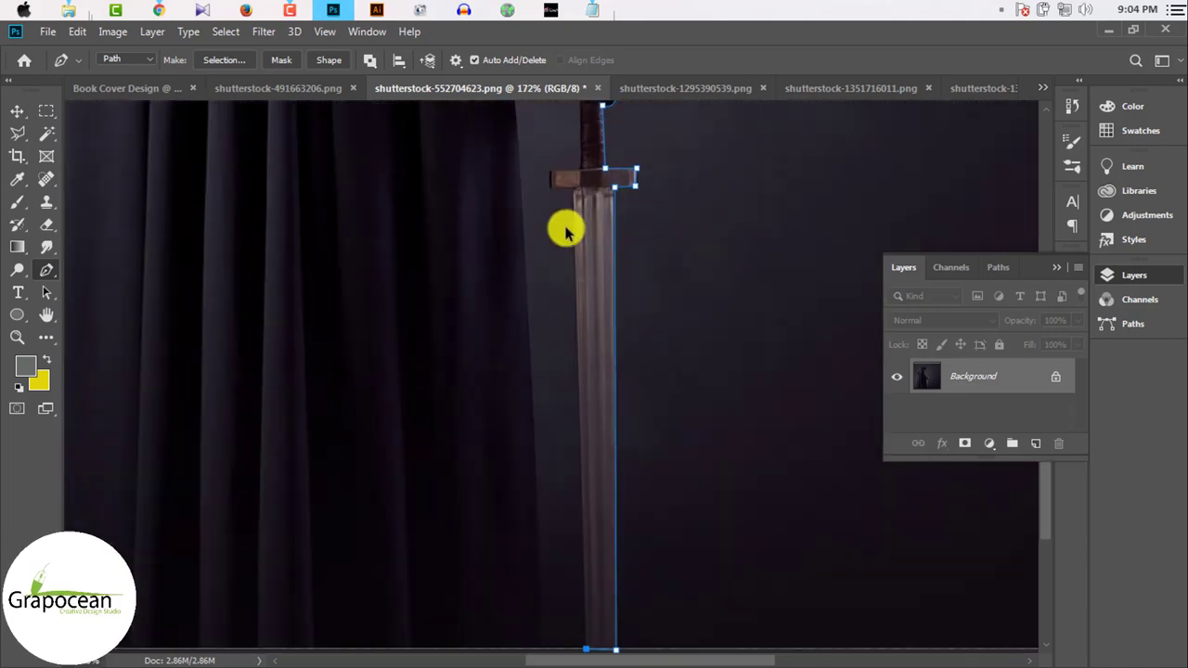
{"action": "scroll", "coordinate": [566, 232], "scroll_direction": "up", "scroll_amount": 2}
{"action": "scroll", "coordinate": [604, 127], "scroll_direction": "up", "scroll_amount": 3}
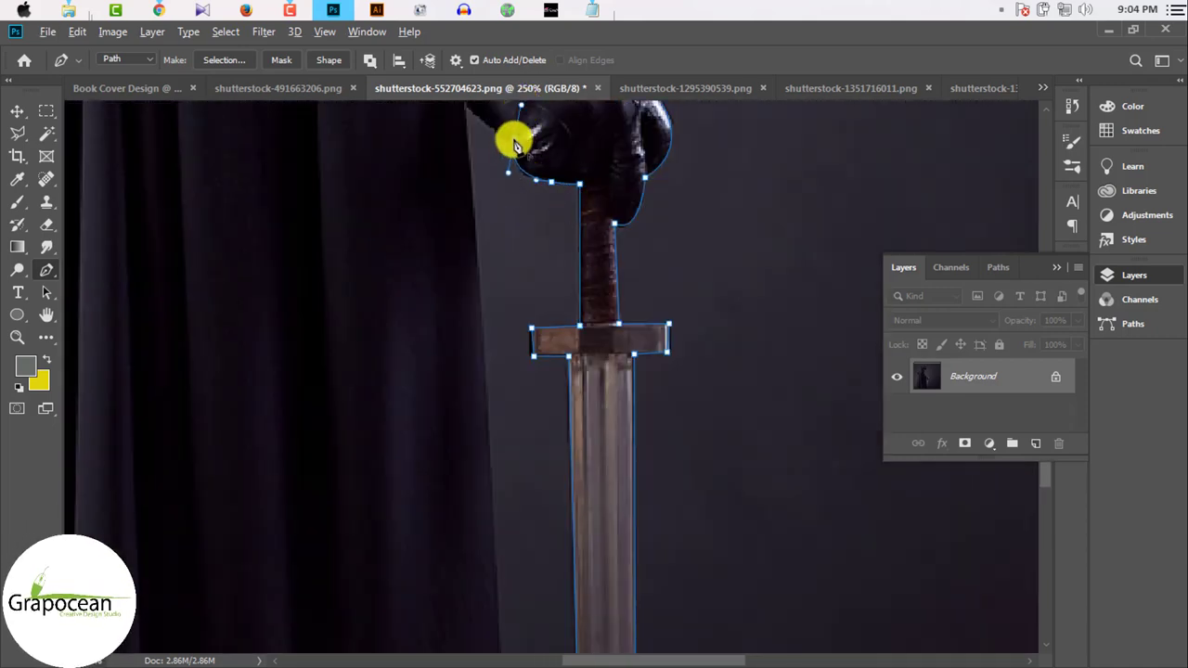
{"action": "scroll", "coordinate": [517, 144], "scroll_direction": "up", "scroll_amount": 2}
{"action": "left_click_drag", "start_coordinate": [517, 144], "coordinate": [632, 339]}
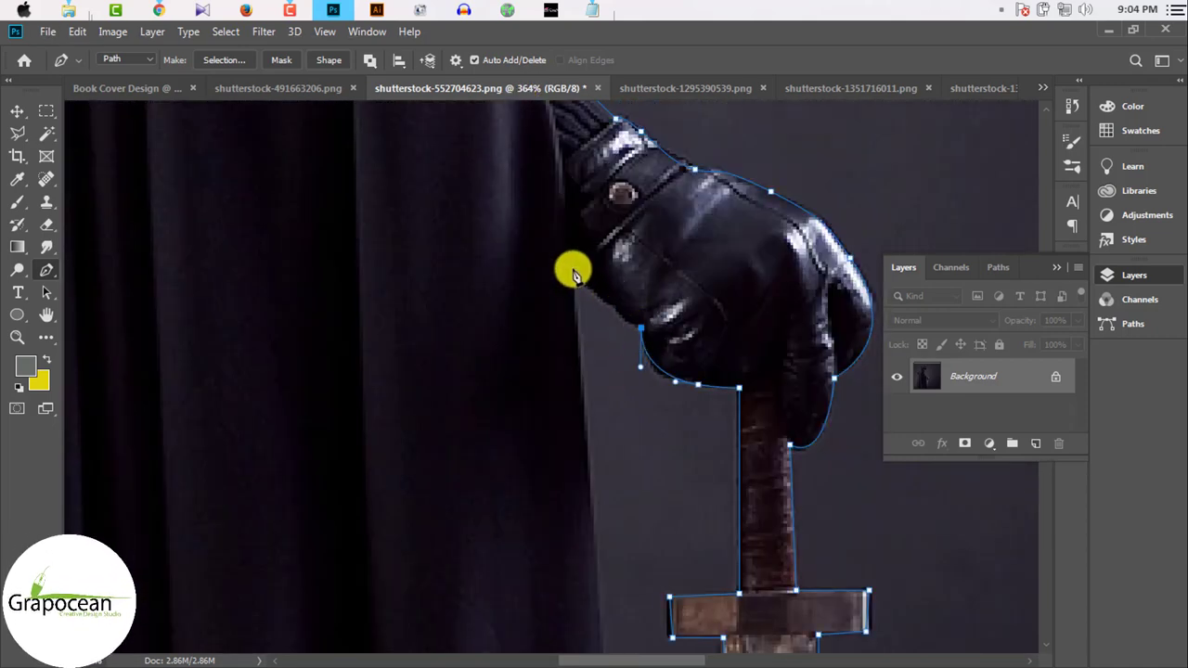
{"action": "scroll", "coordinate": [631, 491], "scroll_direction": "down", "scroll_amount": 5}
{"action": "left_click", "coordinate": [671, 545]}
{"action": "scroll", "coordinate": [671, 546], "scroll_direction": "down", "scroll_amount": 2}
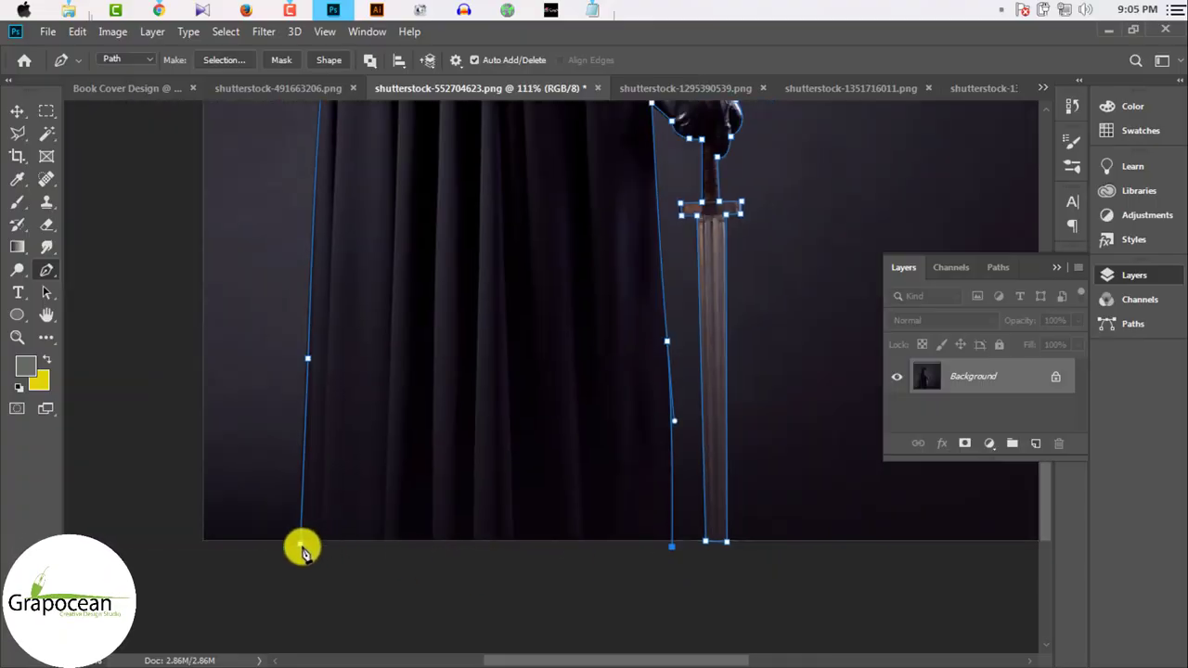
{"action": "scroll", "coordinate": [557, 583], "scroll_direction": "down", "scroll_amount": 1}
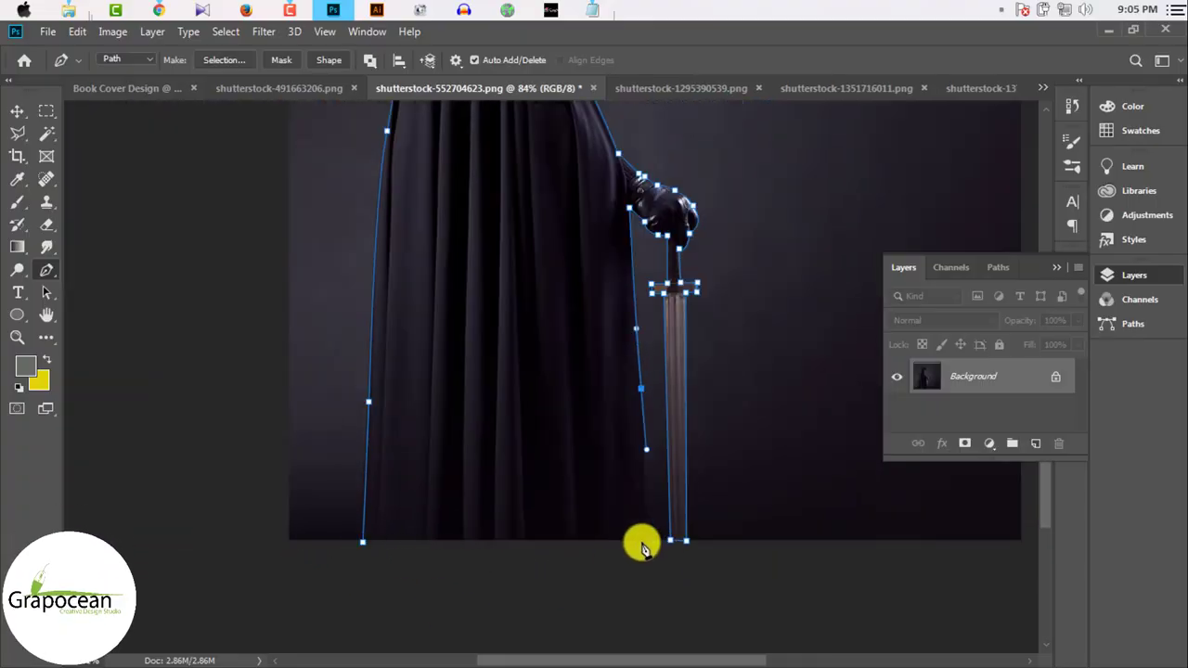
{"action": "left_click", "coordinate": [364, 546]}
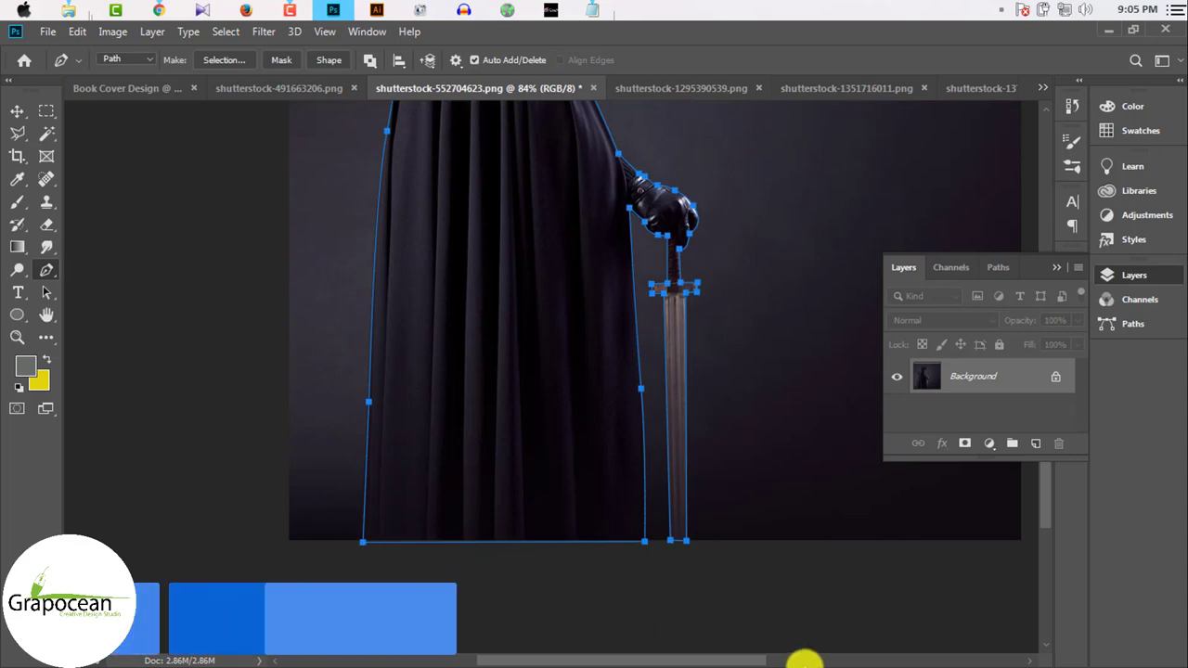
Step: Turn the path into a selection, mask out the backdrop, and drag the figure into Book Cover Design
{"action": "key", "text": "ctrl+Return"}
{"action": "scroll", "coordinate": [520, 242], "scroll_direction": "down", "scroll_amount": 3}
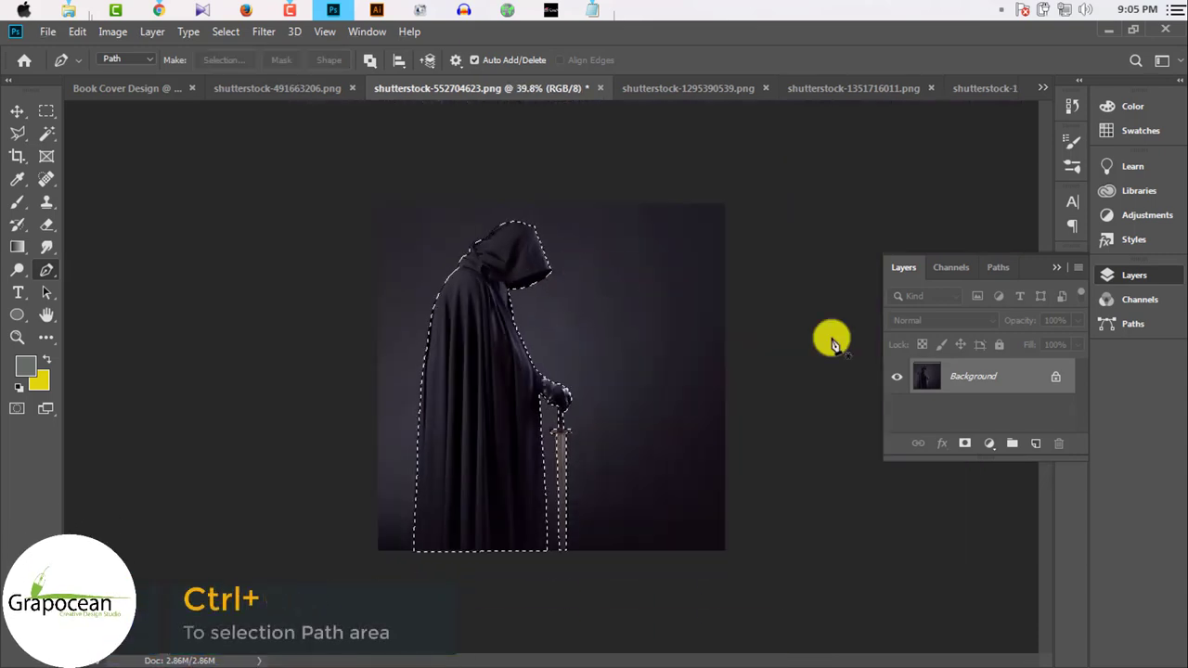
{"action": "left_click", "coordinate": [971, 443]}
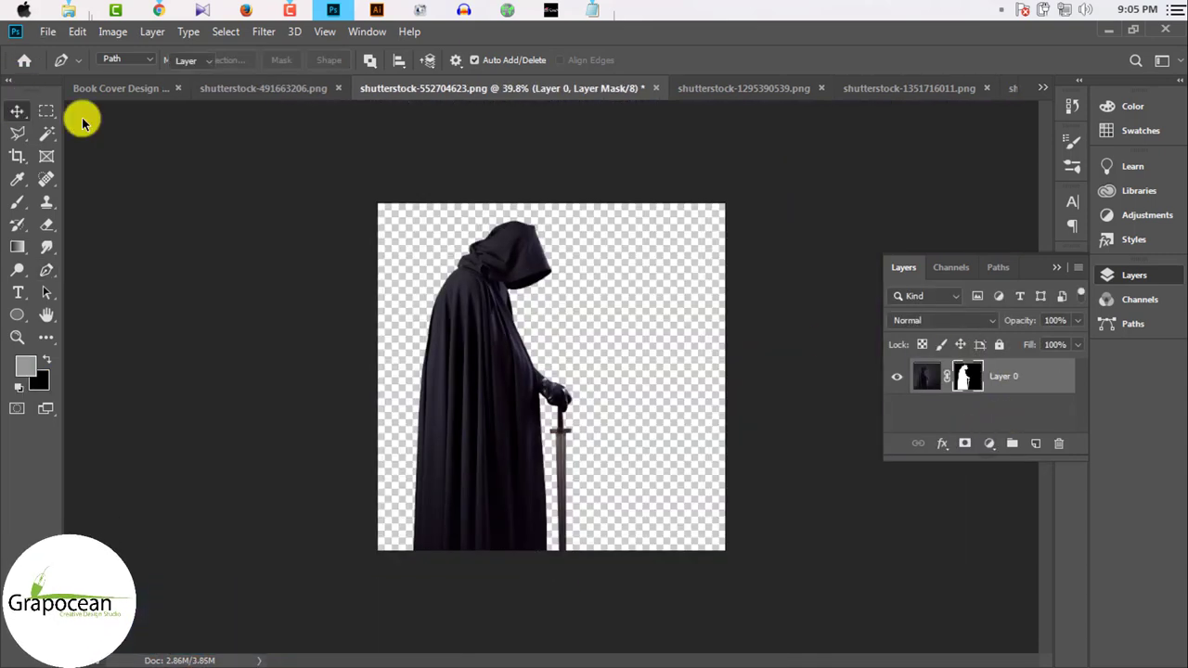
{"action": "mouse_move", "coordinate": [482, 262]}
{"action": "left_mouse_down"}
{"action": "mouse_move", "coordinate": [562, 408]}
{"action": "mouse_move", "coordinate": [548, 449]}
{"action": "left_mouse_up"}
Step: Scale the figure to 196.81% left of the chapel, then switch to the fire-and-floor image
{"action": "key", "text": "ctrl+t"}
{"action": "left_click_drag", "start_coordinate": [615, 472], "coordinate": [685, 539]}
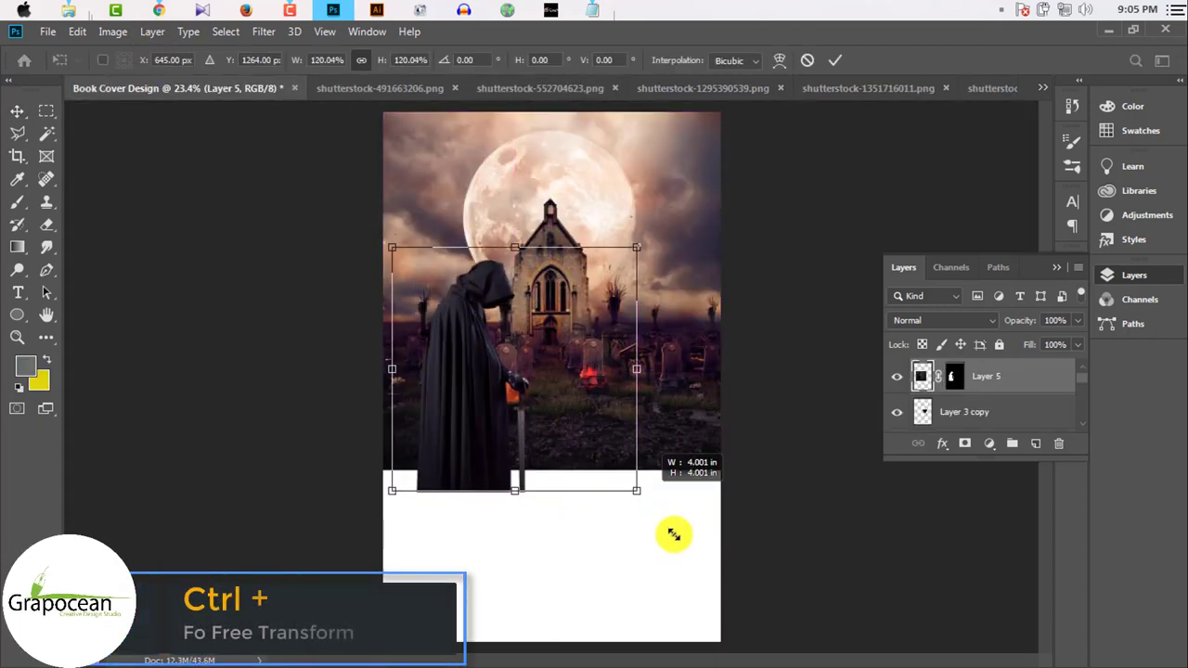
{"action": "left_click_drag", "start_coordinate": [548, 483], "coordinate": [501, 510]}
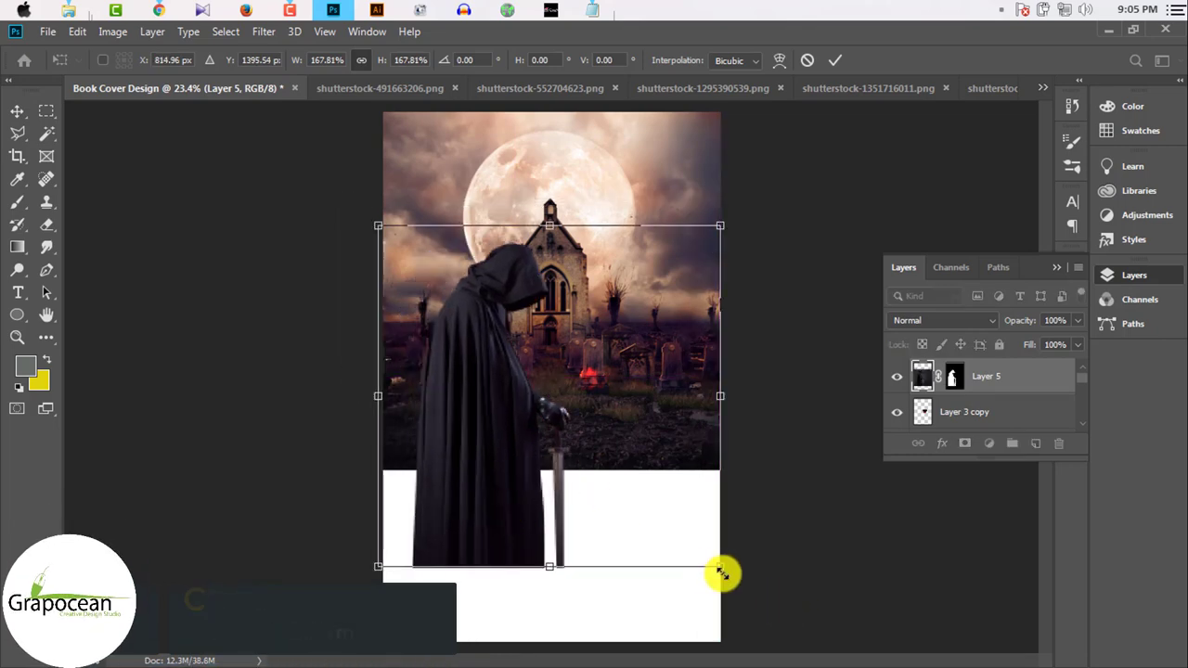
{"action": "left_click_drag", "start_coordinate": [721, 567], "coordinate": [753, 609]}
{"action": "left_click_drag", "start_coordinate": [488, 504], "coordinate": [504, 502]}
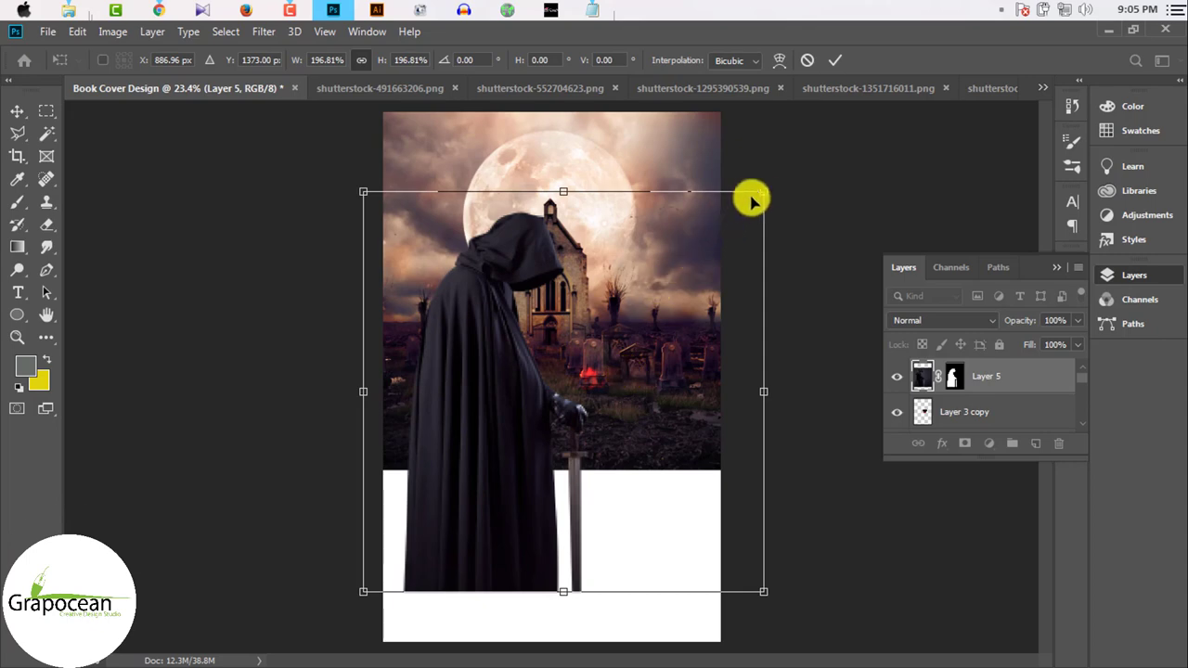
{"action": "left_click_drag", "start_coordinate": [752, 200], "coordinate": [732, 223]}
{"action": "left_click", "coordinate": [836, 59]}
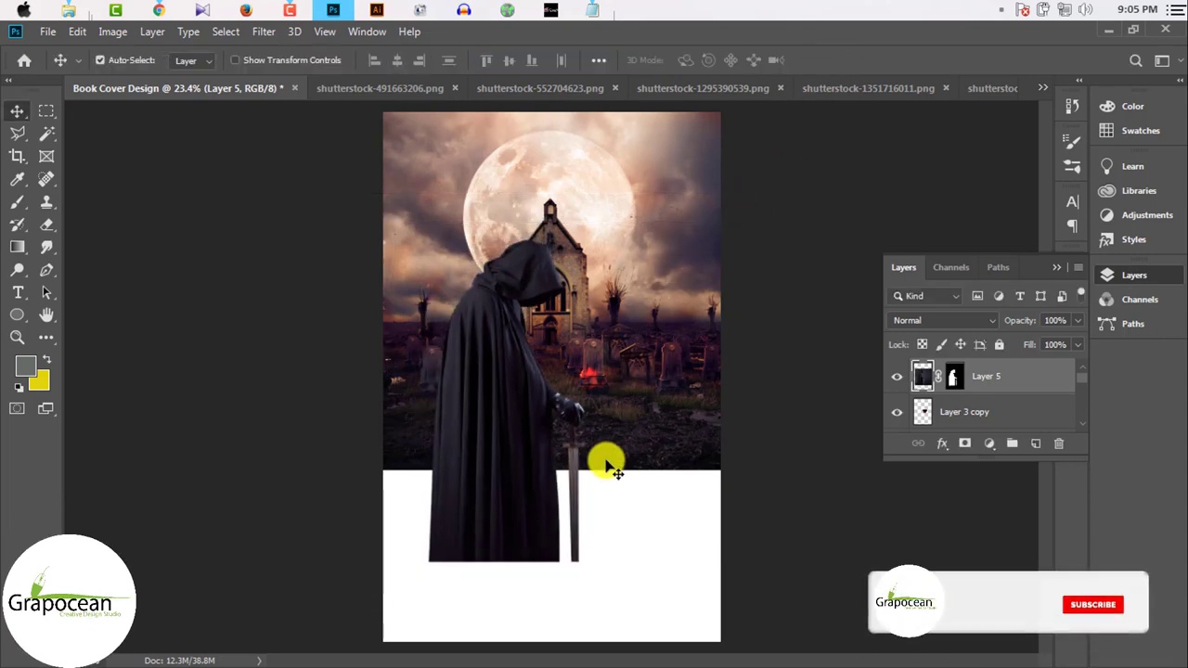
{"action": "left_click", "coordinate": [862, 88]}
{"action": "left_click", "coordinate": [589, 90]}
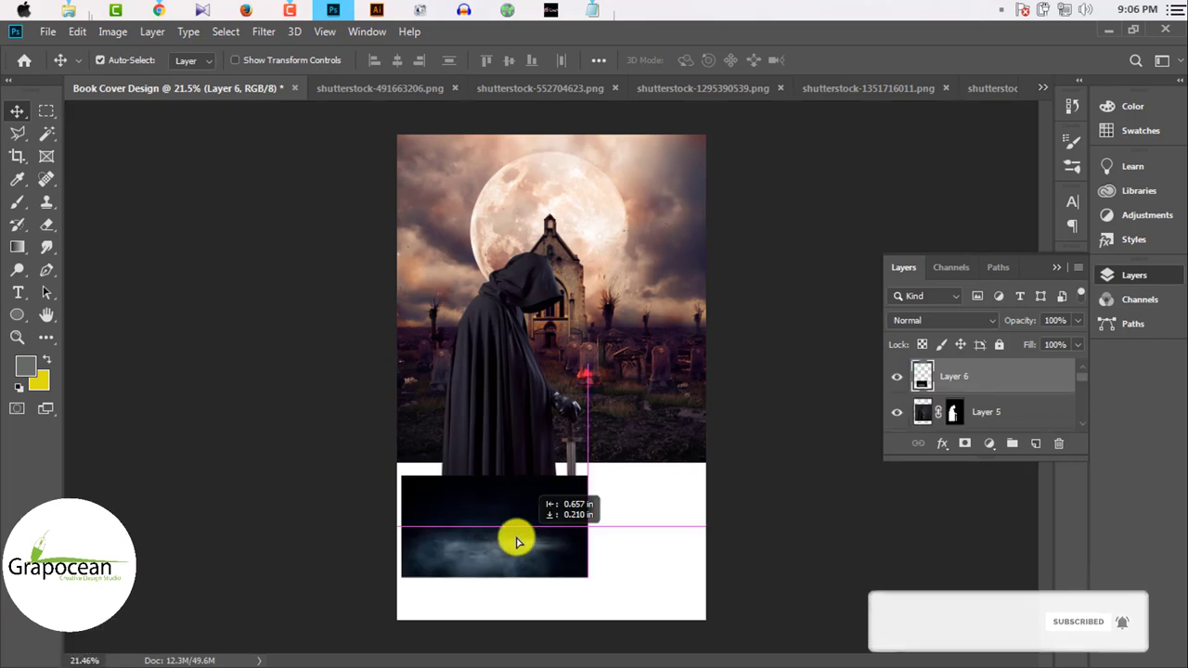
Step: Place the misty floor as Layer 6 across the lower cover beneath the figure, and lower the swordsman onto it
{"action": "left_click_drag", "start_coordinate": [136, 130], "coordinate": [509, 536]}
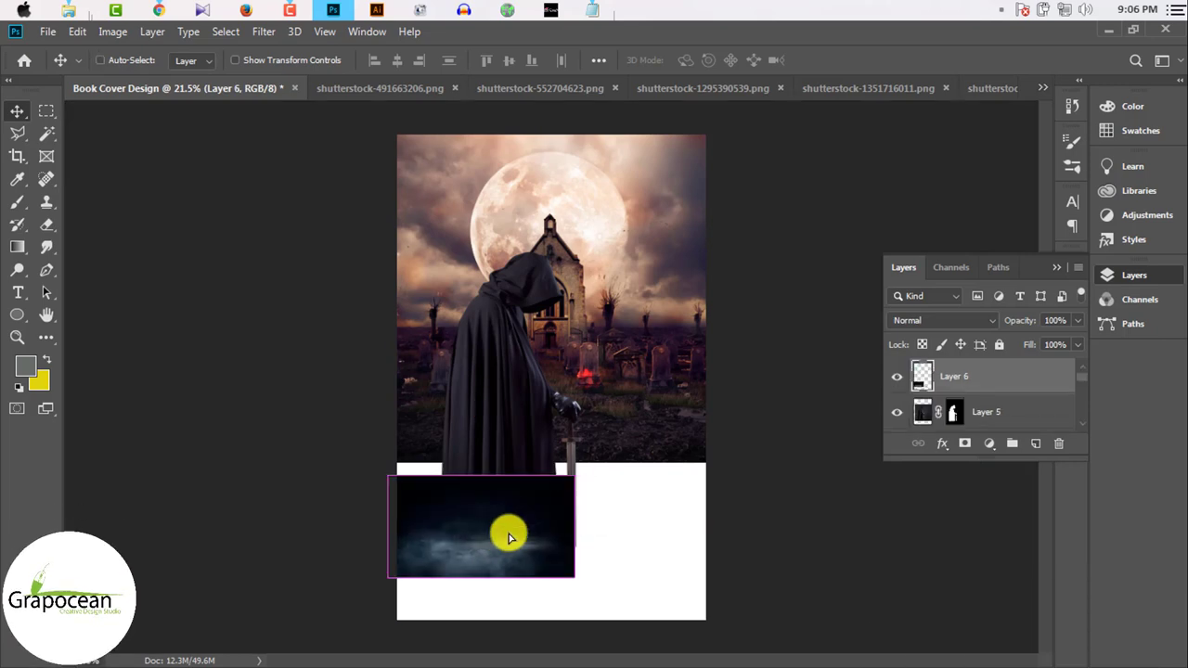
{"action": "key", "text": "ctrl+t"}
{"action": "left_click_drag", "start_coordinate": [575, 577], "coordinate": [702, 646]}
{"action": "left_click_drag", "start_coordinate": [650, 594], "coordinate": [682, 584]}
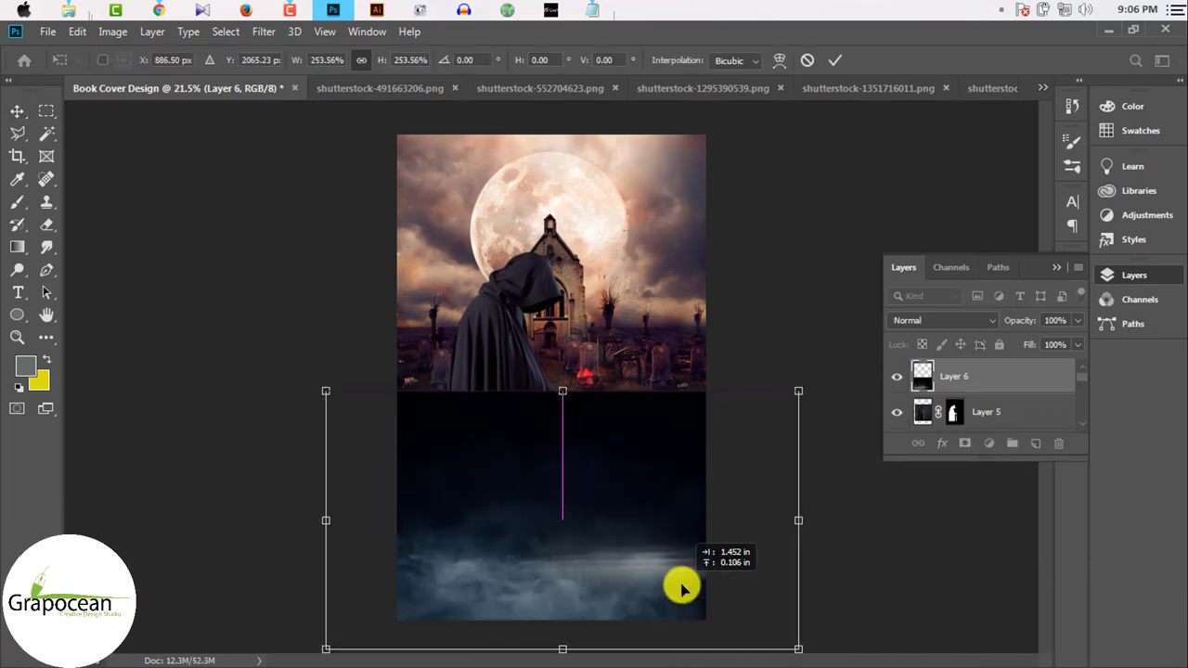
{"action": "left_click", "coordinate": [848, 63]}
{"action": "mouse_move", "coordinate": [984, 378]}
{"action": "left_mouse_down"}
{"action": "mouse_move", "coordinate": [1002, 424]}
{"action": "mouse_move", "coordinate": [976, 416]}
{"action": "mouse_move", "coordinate": [960, 483]}
{"action": "mouse_move", "coordinate": [960, 395]}
{"action": "left_mouse_up"}
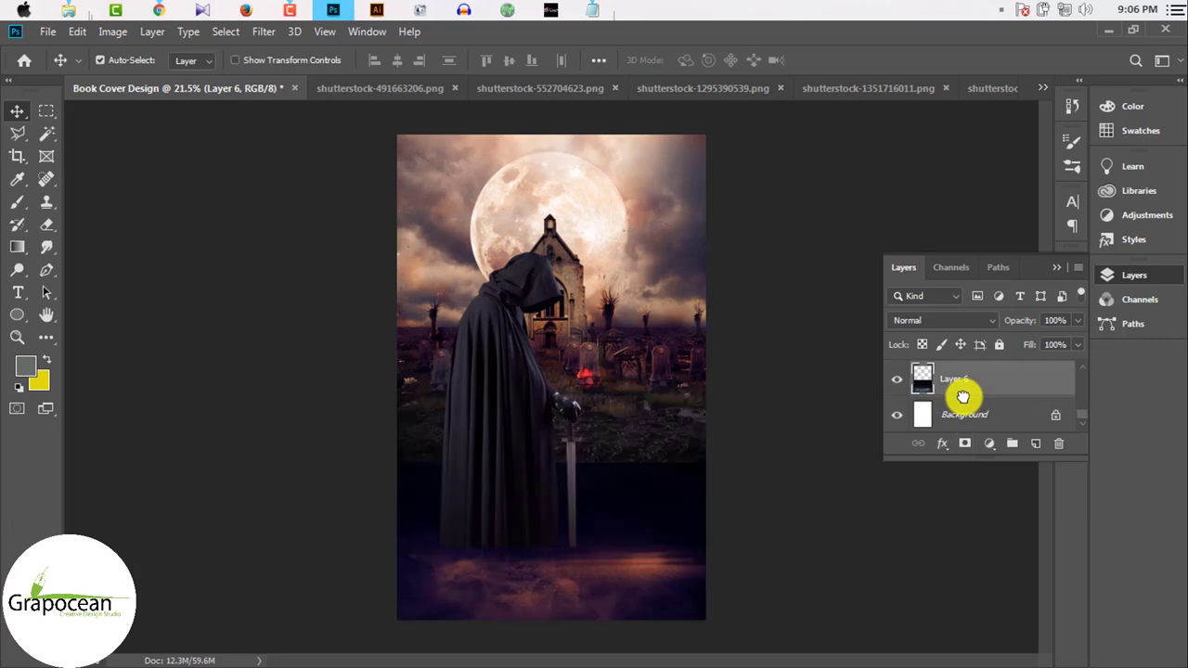
{"action": "scroll", "coordinate": [546, 510], "scroll_direction": "up", "scroll_amount": 2}
{"action": "left_click_drag", "start_coordinate": [544, 510], "coordinate": [530, 604]}
{"action": "scroll", "coordinate": [605, 430], "scroll_direction": "down", "scroll_amount": 1}
Step: Rescale the swordsman to 130.61%, shifted slightly right over the misty floor
{"action": "key", "text": "ctrl+t"}
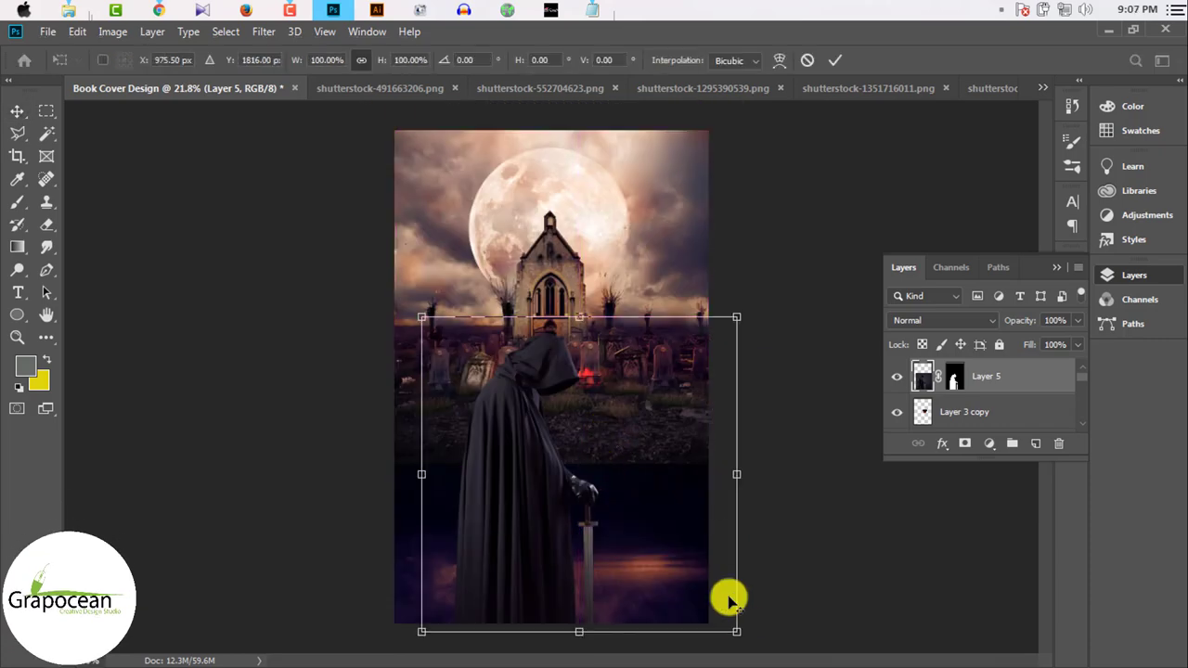
{"action": "left_click_drag", "start_coordinate": [726, 600], "coordinate": [795, 661]}
{"action": "left_click_drag", "start_coordinate": [511, 509], "coordinate": [507, 504]}
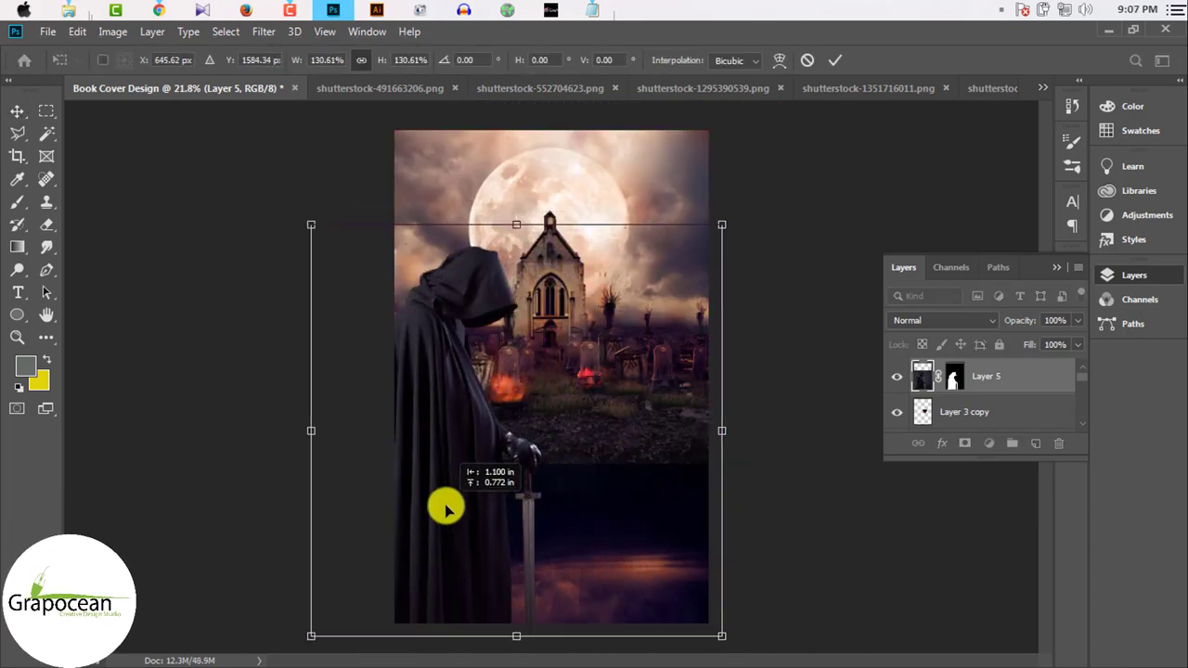
{"action": "left_click_drag", "start_coordinate": [508, 504], "coordinate": [464, 504]}
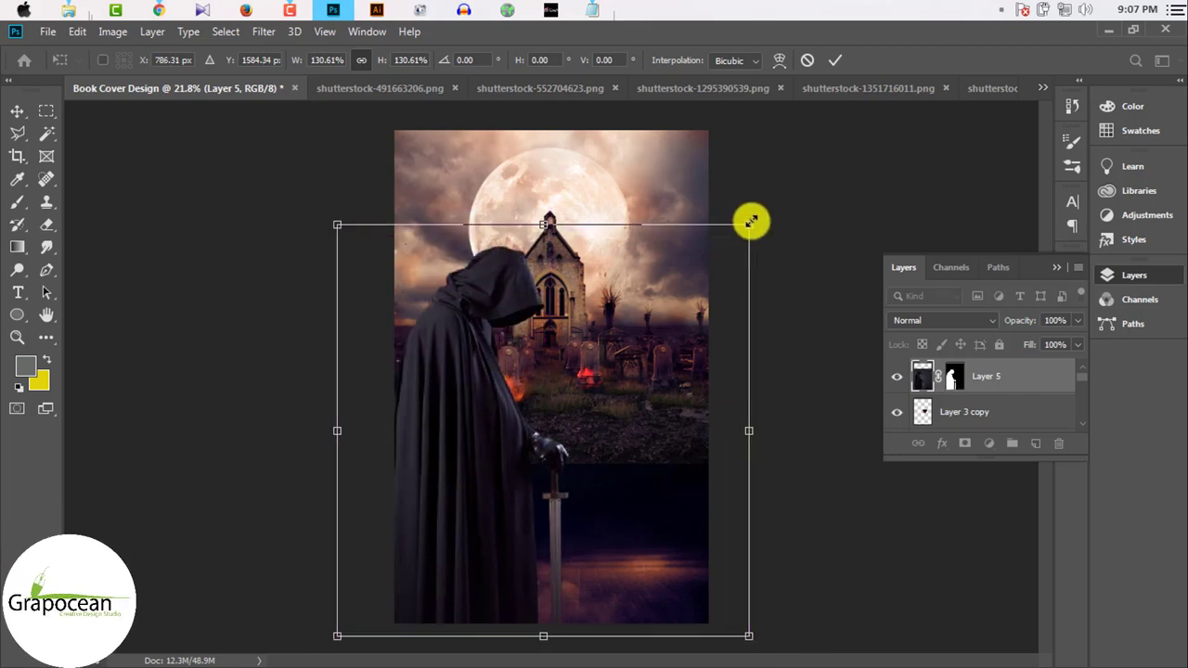
{"action": "mouse_move", "coordinate": [751, 221]}
{"action": "left_mouse_down"}
{"action": "mouse_move", "coordinate": [734, 244]}
{"action": "mouse_move", "coordinate": [734, 228]}
{"action": "left_mouse_up"}
{"action": "left_click", "coordinate": [836, 60]}
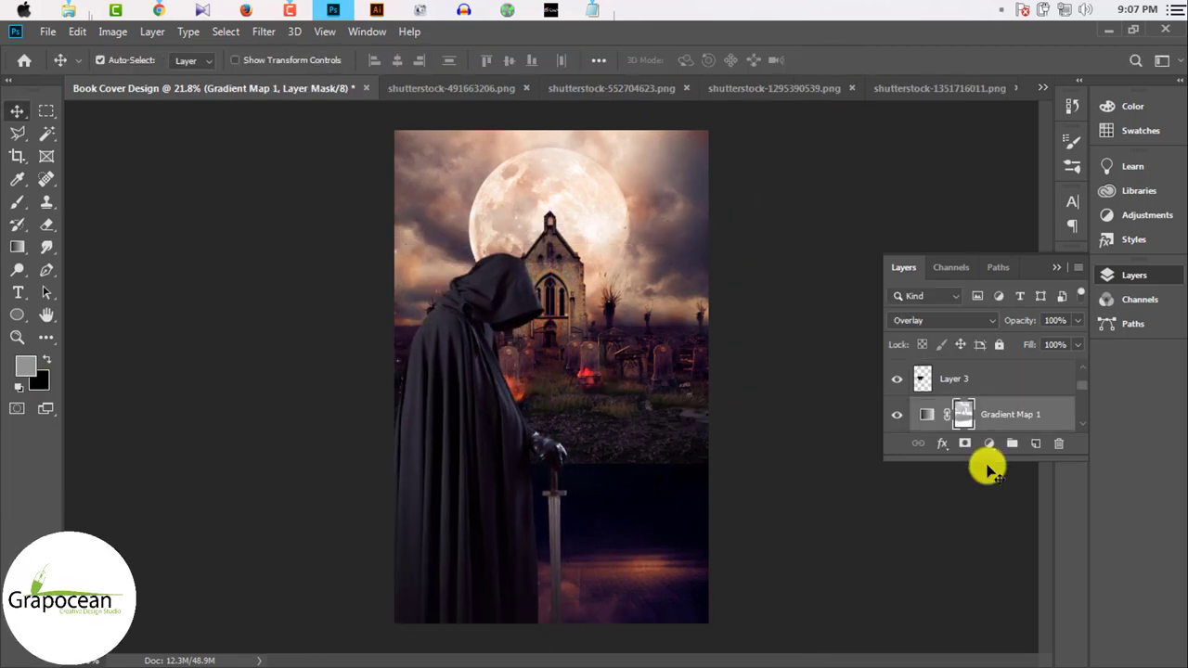
Step: Target the Gradient Map 1 mask with the Eraser to soften the ground edge
{"action": "left_click", "coordinate": [966, 415]}
{"action": "left_click", "coordinate": [965, 418]}
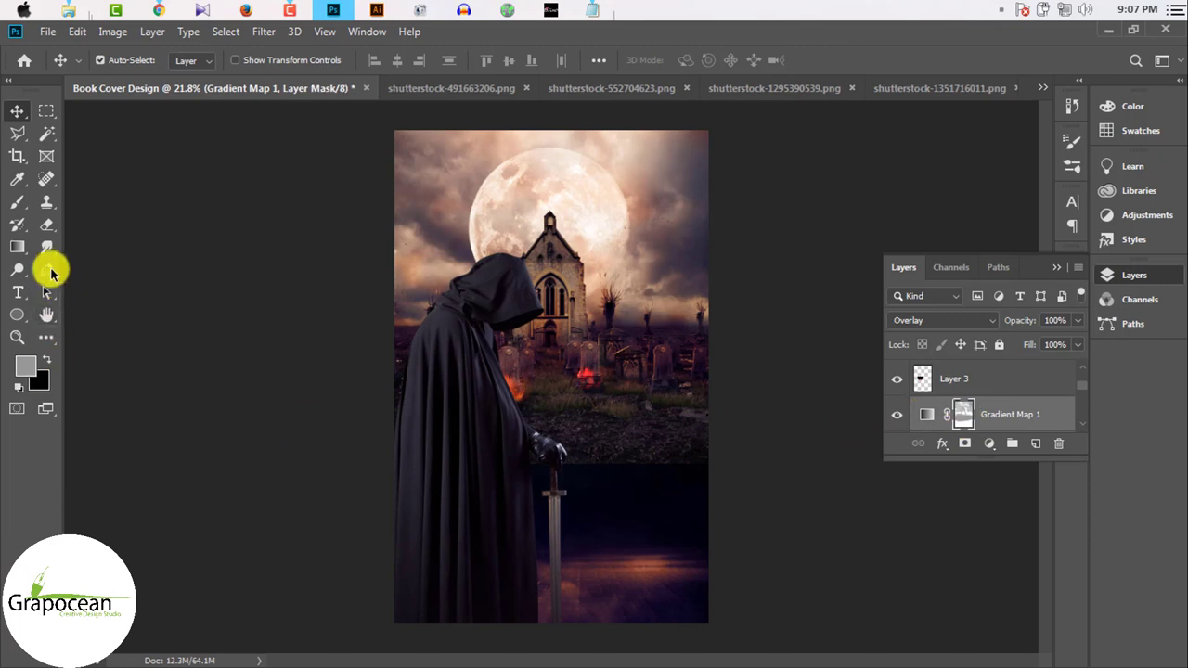
{"action": "left_click", "coordinate": [46, 225]}
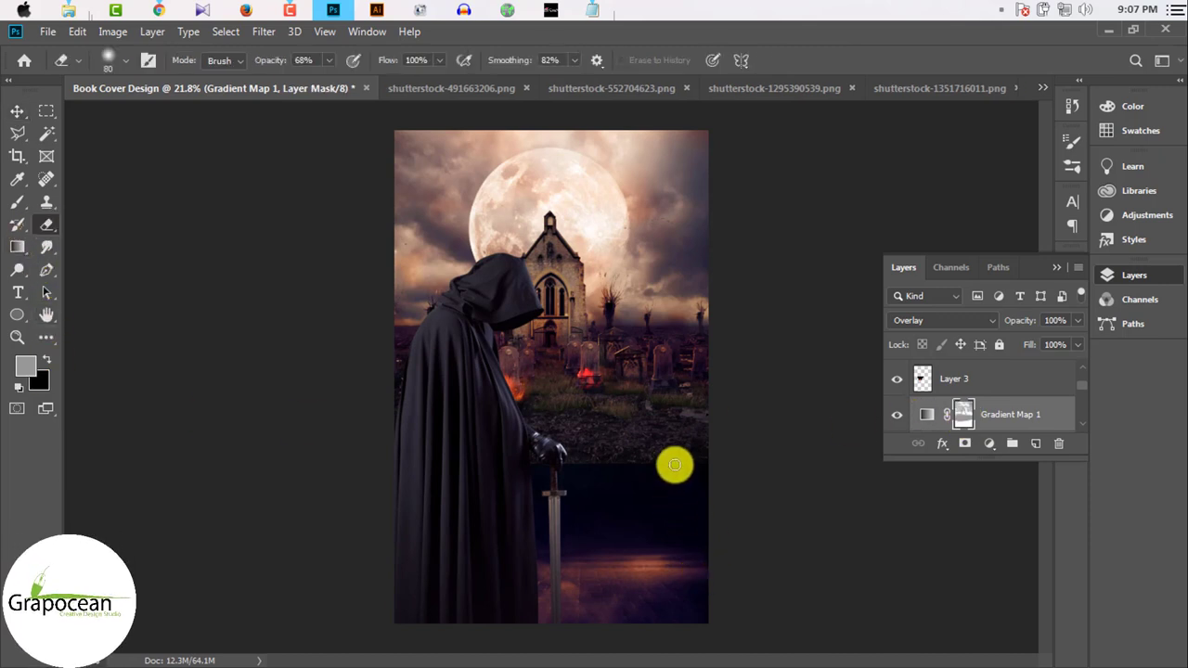
{"action": "left_click", "coordinate": [928, 414]}
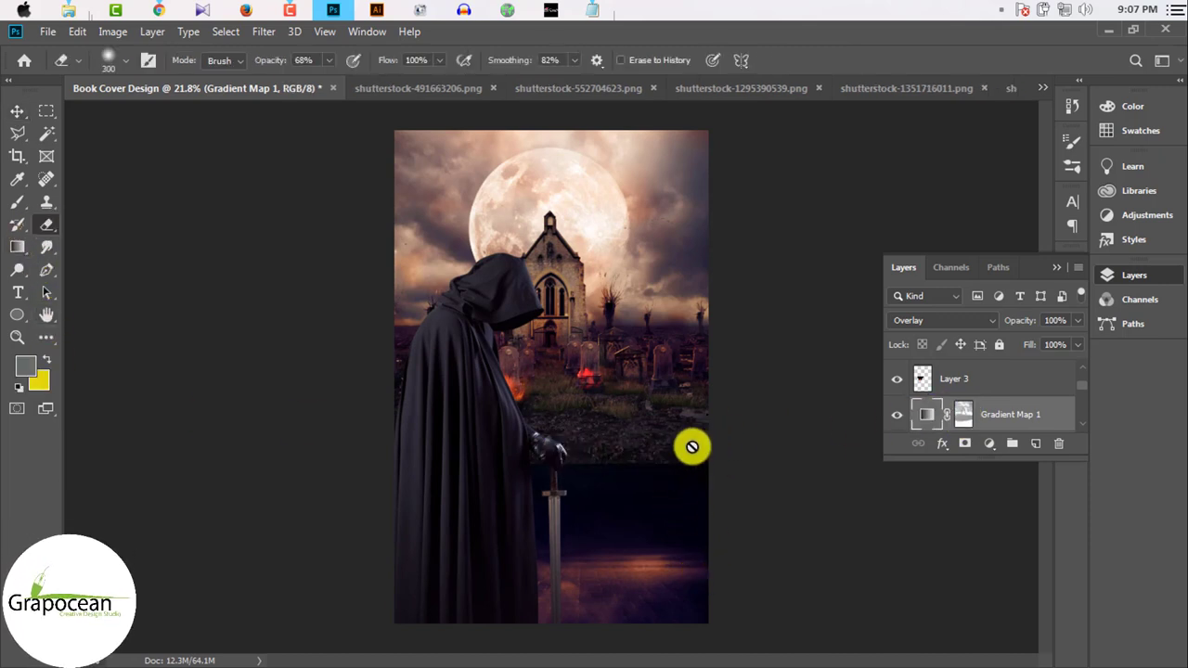
{"action": "left_click", "coordinate": [690, 445]}
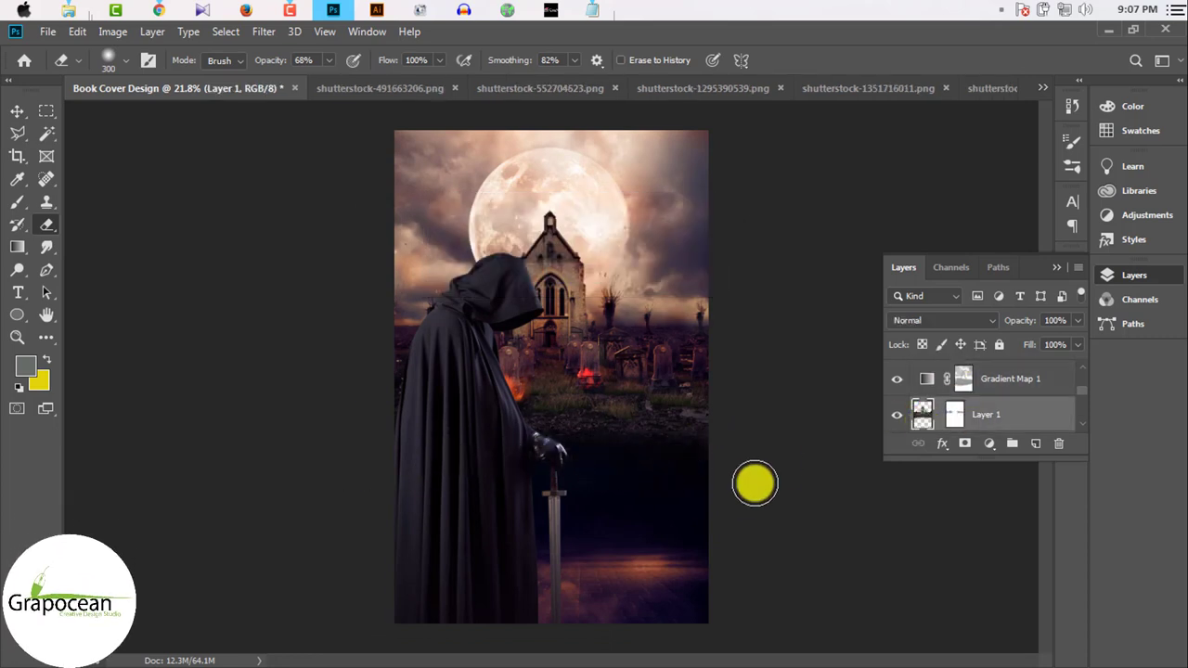
Step: Add a Brightness/Contrast adjustment with raised brightness and tweaked contrast, clipped to Layer 5
{"action": "left_click", "coordinate": [992, 444]}
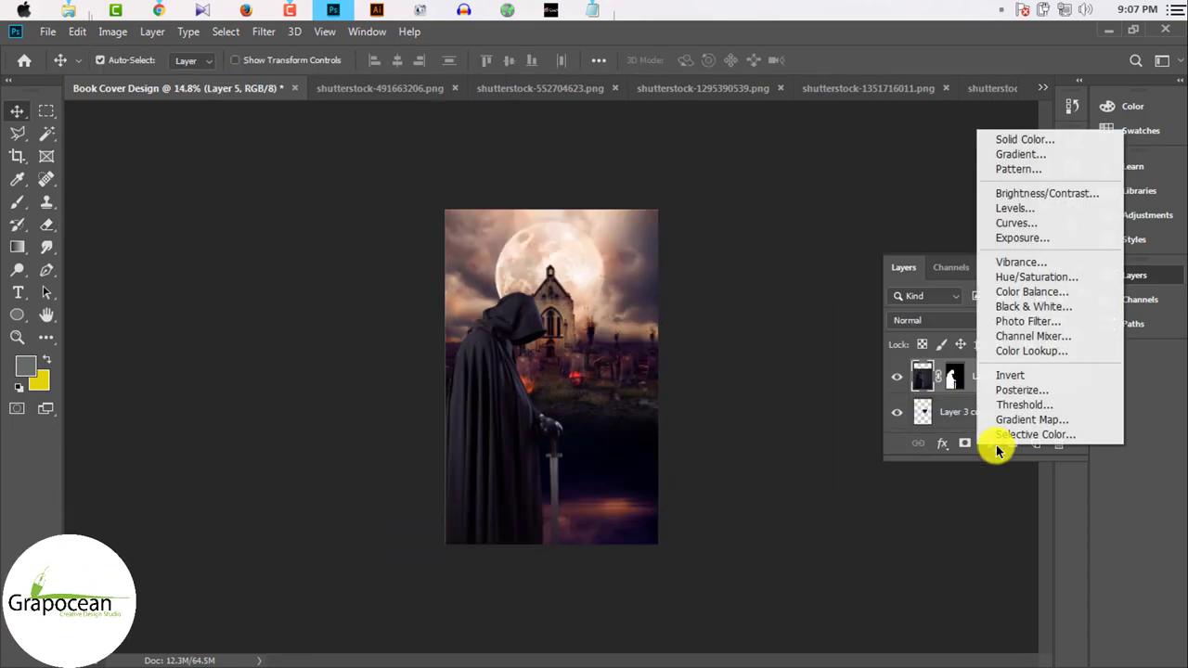
{"action": "left_click", "coordinate": [1052, 193]}
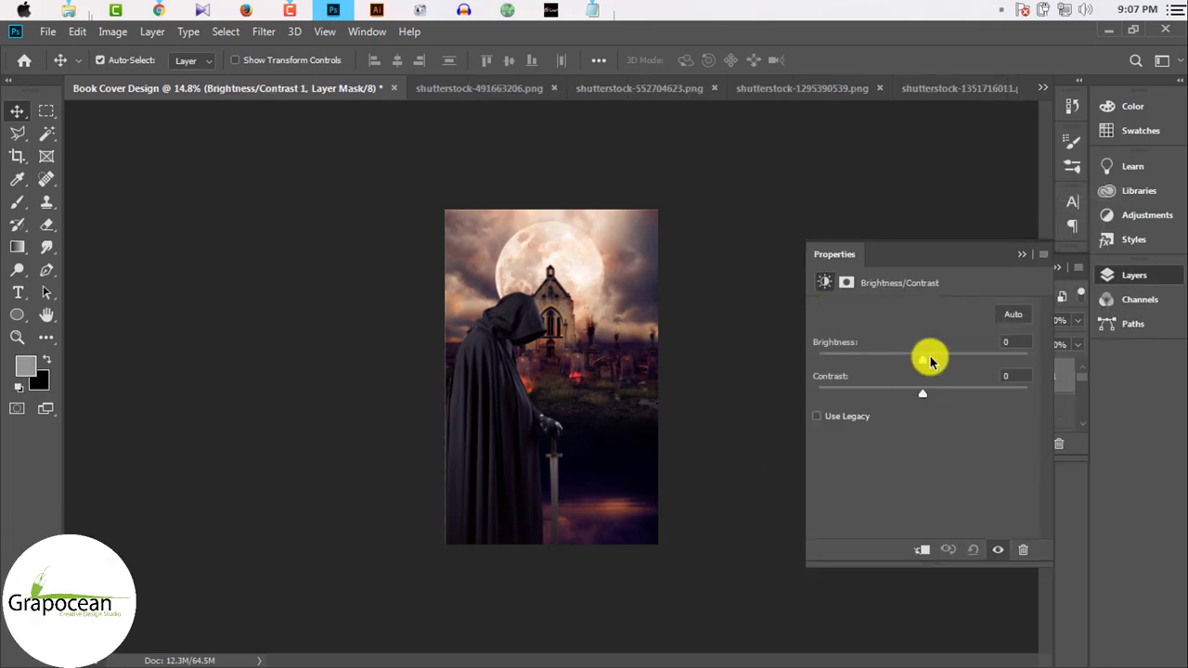
{"action": "left_click_drag", "start_coordinate": [926, 355], "coordinate": [1024, 361]}
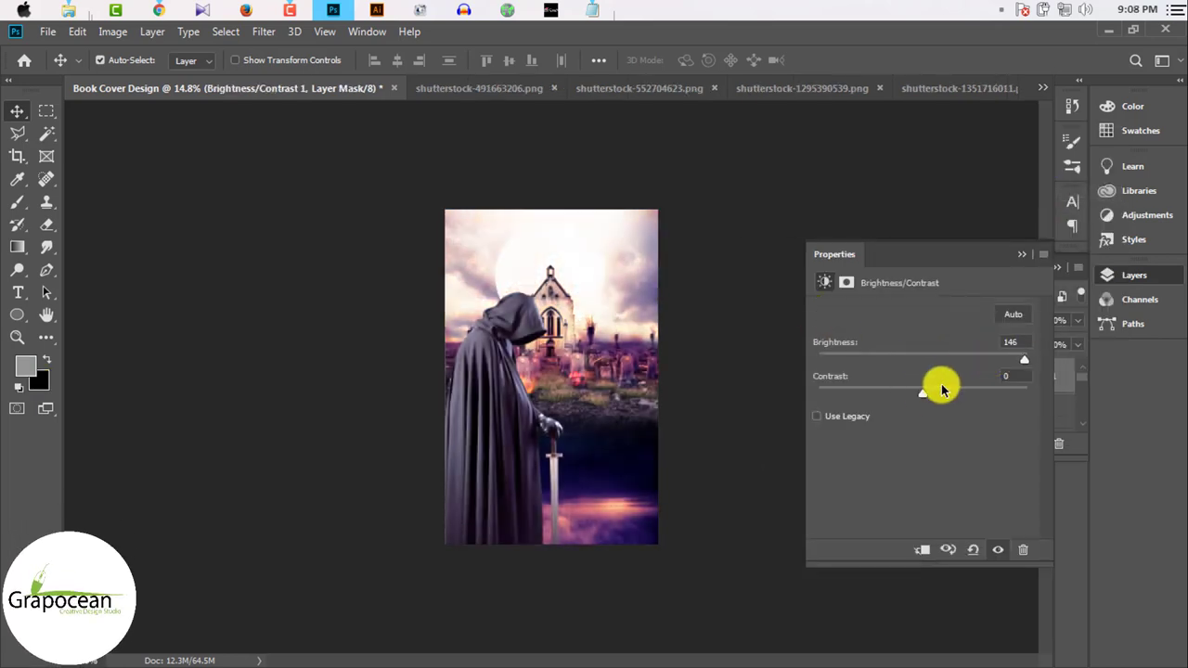
{"action": "mouse_move", "coordinate": [989, 401]}
{"action": "left_mouse_down"}
{"action": "mouse_move", "coordinate": [814, 387]}
{"action": "mouse_move", "coordinate": [966, 387]}
{"action": "mouse_move", "coordinate": [922, 390]}
{"action": "left_mouse_up"}
{"action": "left_click", "coordinate": [1042, 254]}
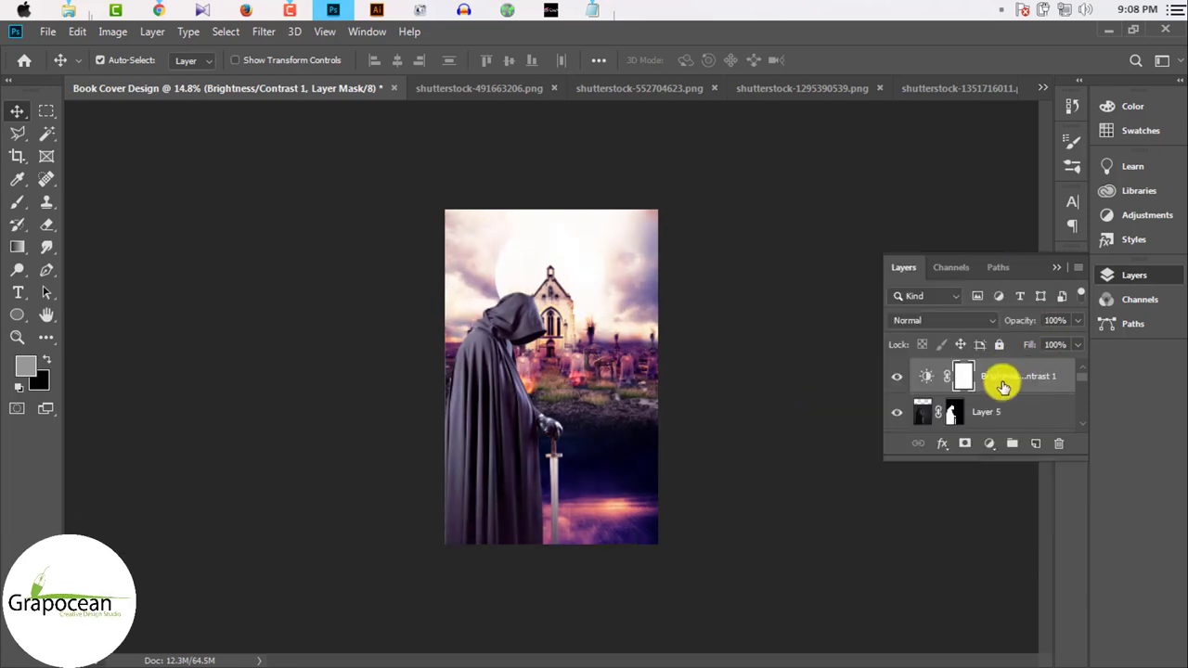
{"action": "right_click", "coordinate": [1007, 377]}
{"action": "left_click", "coordinate": [854, 355]}
Step: Toggle Layer 1's visibility to check its effect, then select Layer 1
{"action": "scroll", "coordinate": [537, 415], "scroll_direction": "up", "scroll_amount": 2}
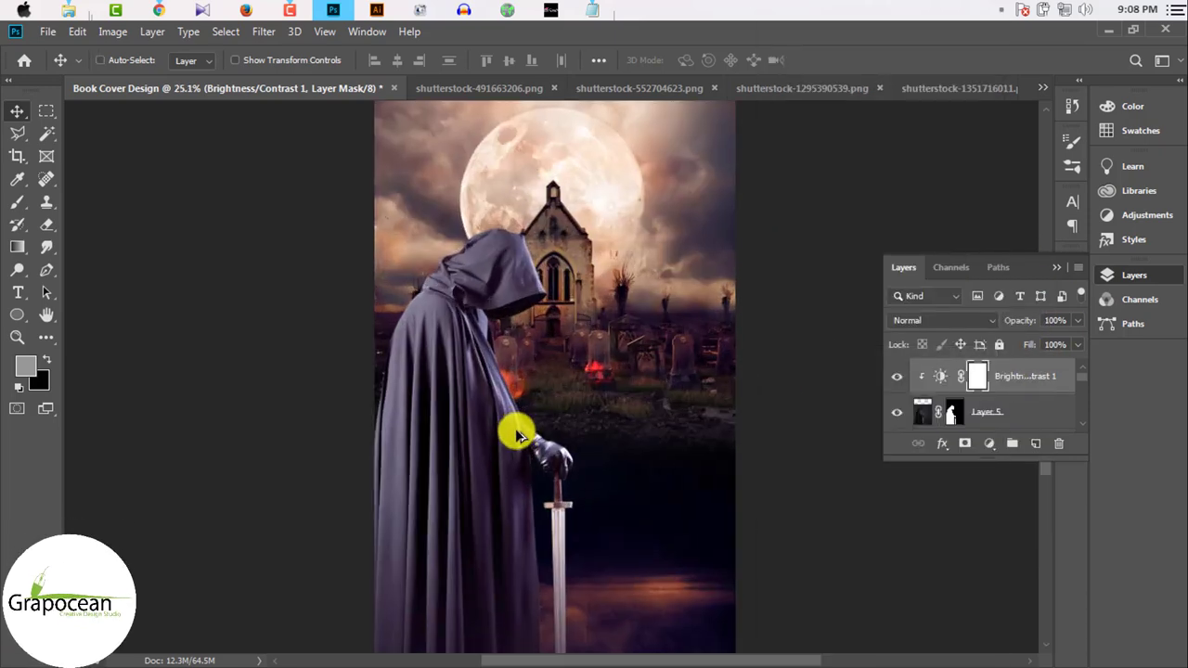
{"action": "scroll", "coordinate": [511, 425], "scroll_direction": "up", "scroll_amount": 2}
{"action": "scroll", "coordinate": [517, 430], "scroll_direction": "up", "scroll_amount": 1}
{"action": "scroll", "coordinate": [548, 460], "scroll_direction": "up", "scroll_amount": 1}
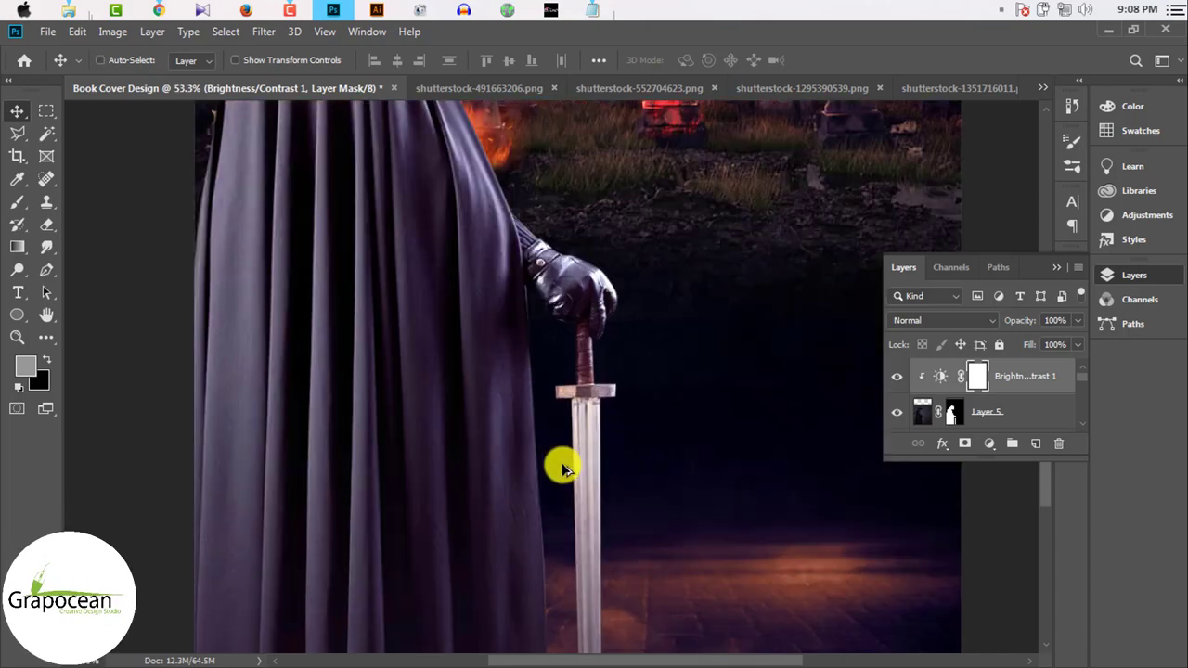
{"action": "scroll", "coordinate": [588, 455], "scroll_direction": "up", "scroll_amount": 1}
{"action": "scroll", "coordinate": [588, 455], "scroll_direction": "down", "scroll_amount": 2}
{"action": "scroll", "coordinate": [595, 459], "scroll_direction": "down", "scroll_amount": 1}
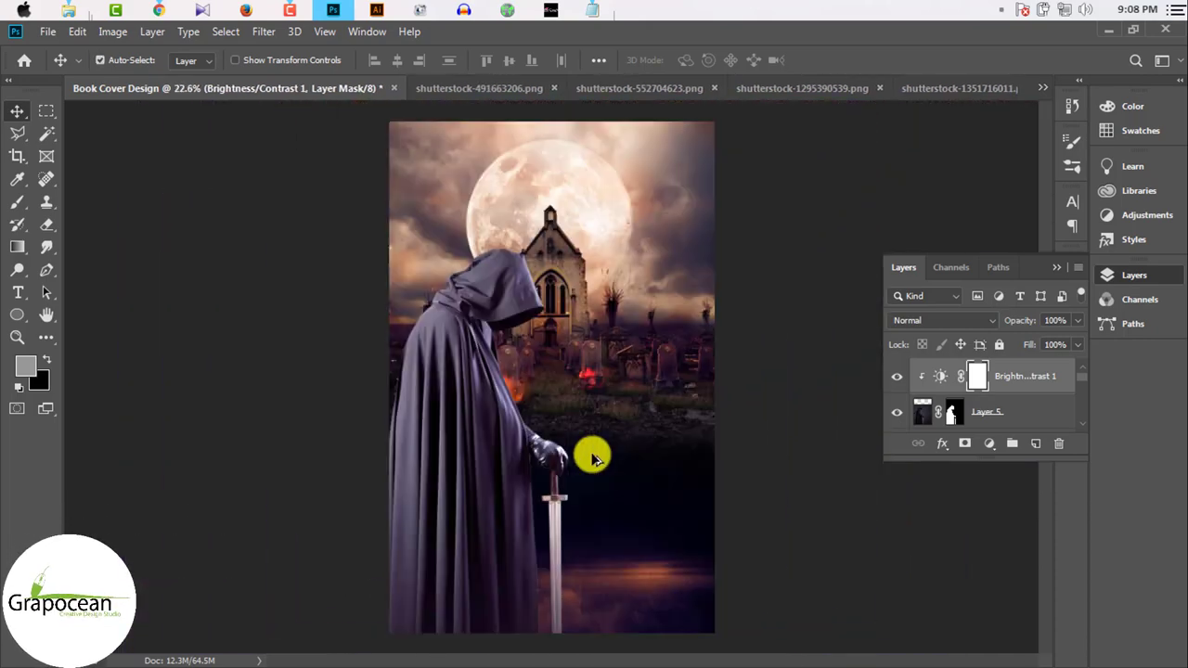
{"action": "scroll", "coordinate": [594, 459], "scroll_direction": "down", "scroll_amount": 1}
{"action": "scroll", "coordinate": [592, 458], "scroll_direction": "up", "scroll_amount": 3}
{"action": "scroll", "coordinate": [604, 436], "scroll_direction": "up", "scroll_amount": 1}
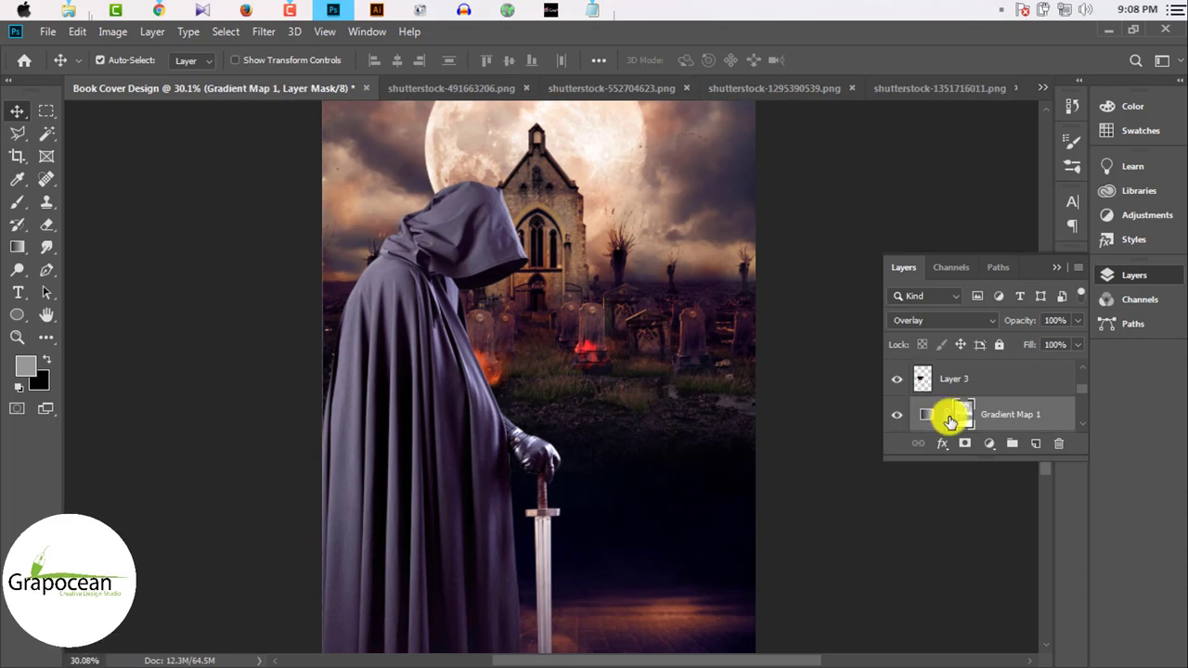
{"action": "scroll", "coordinate": [965, 397], "scroll_direction": "up", "scroll_amount": 2}
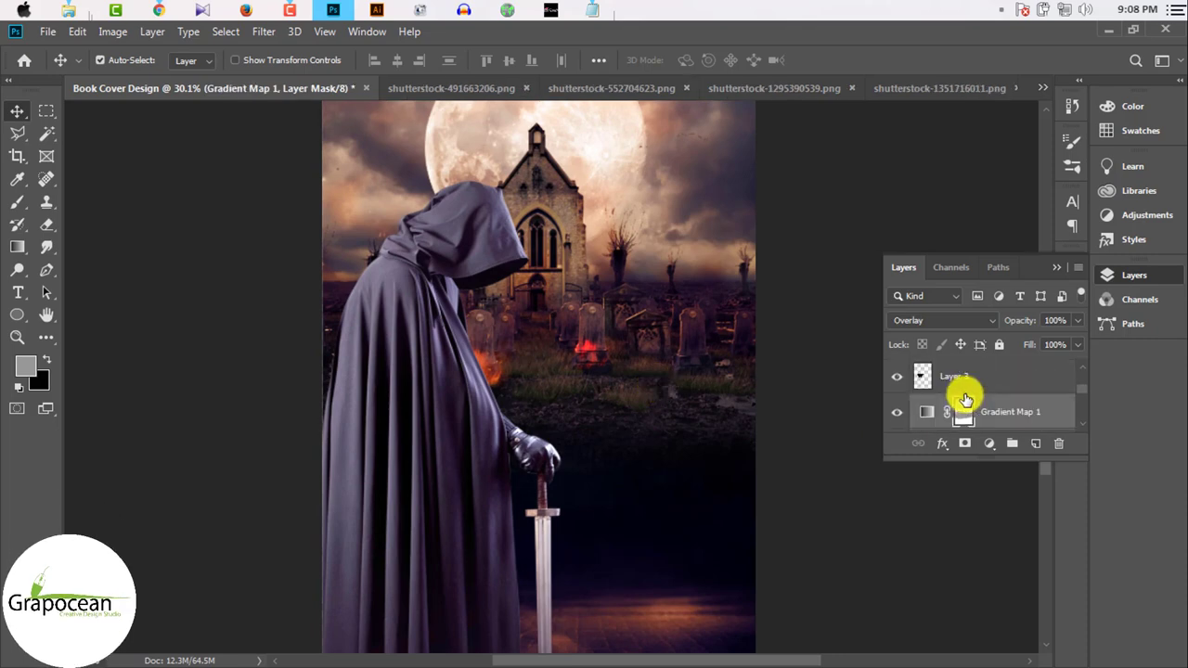
{"action": "left_click", "coordinate": [898, 377]}
{"action": "left_click", "coordinate": [899, 377]}
{"action": "left_click", "coordinate": [899, 377]}
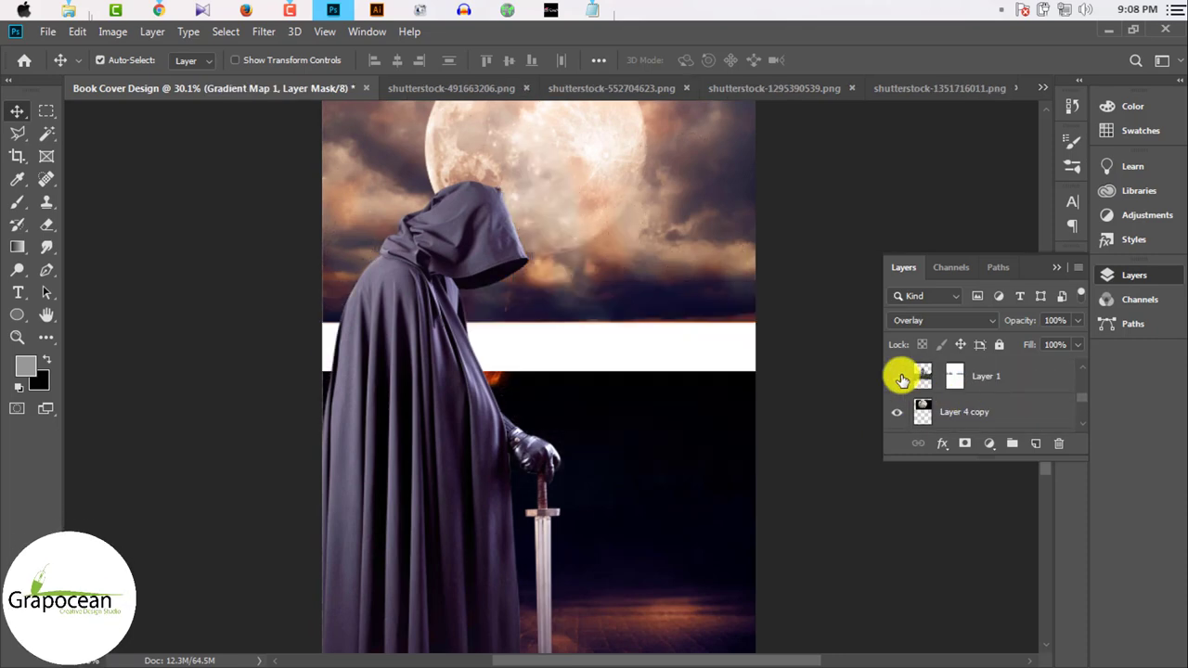
{"action": "left_click", "coordinate": [899, 377]}
{"action": "left_click", "coordinate": [1018, 381]}
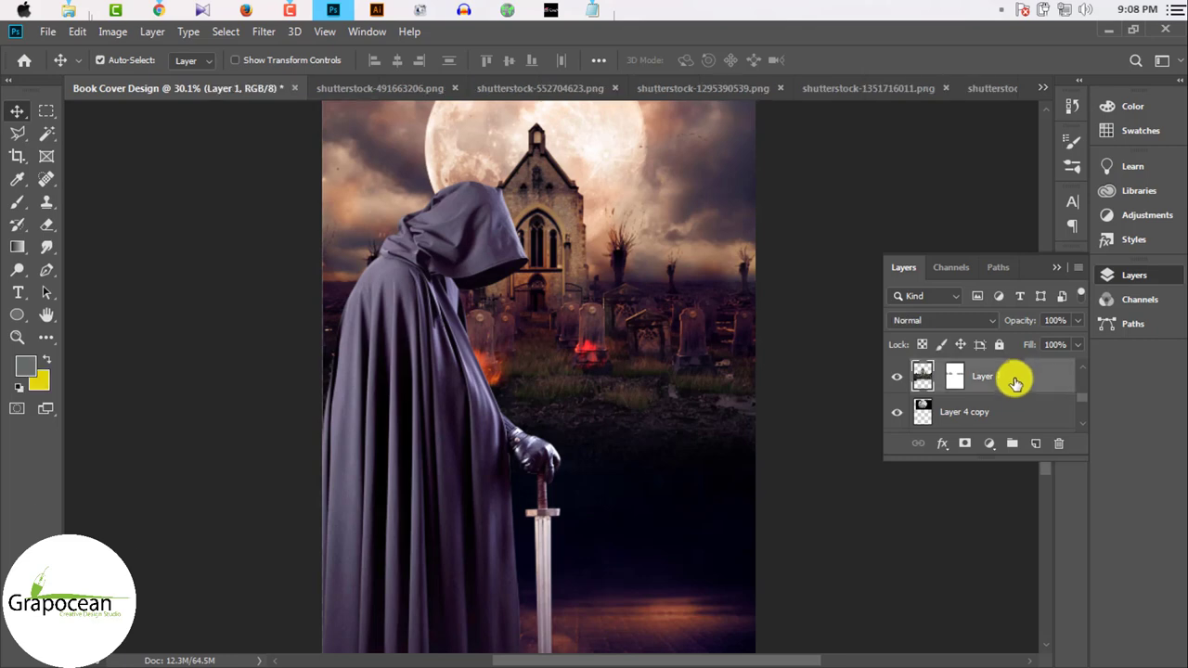
{"action": "left_click", "coordinate": [995, 411]}
Step: Add a Gradient Map above Layer 1 using a dark grey-to-black preset
{"action": "left_click", "coordinate": [990, 443]}
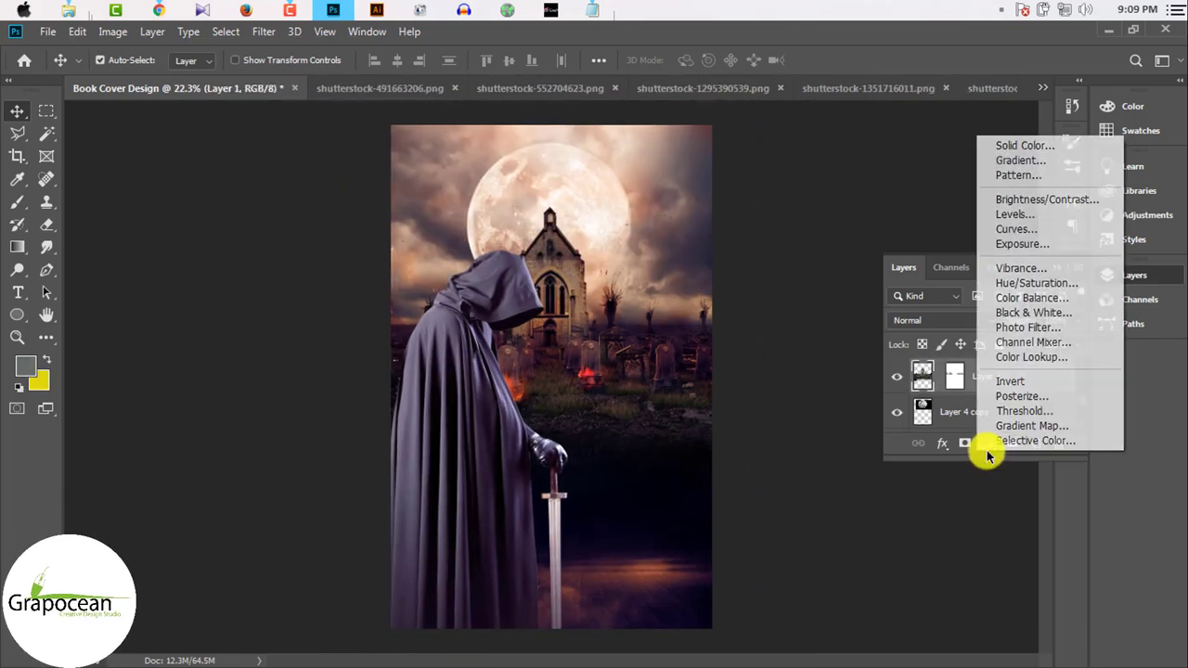
{"action": "left_click", "coordinate": [1027, 417]}
{"action": "left_click", "coordinate": [984, 327]}
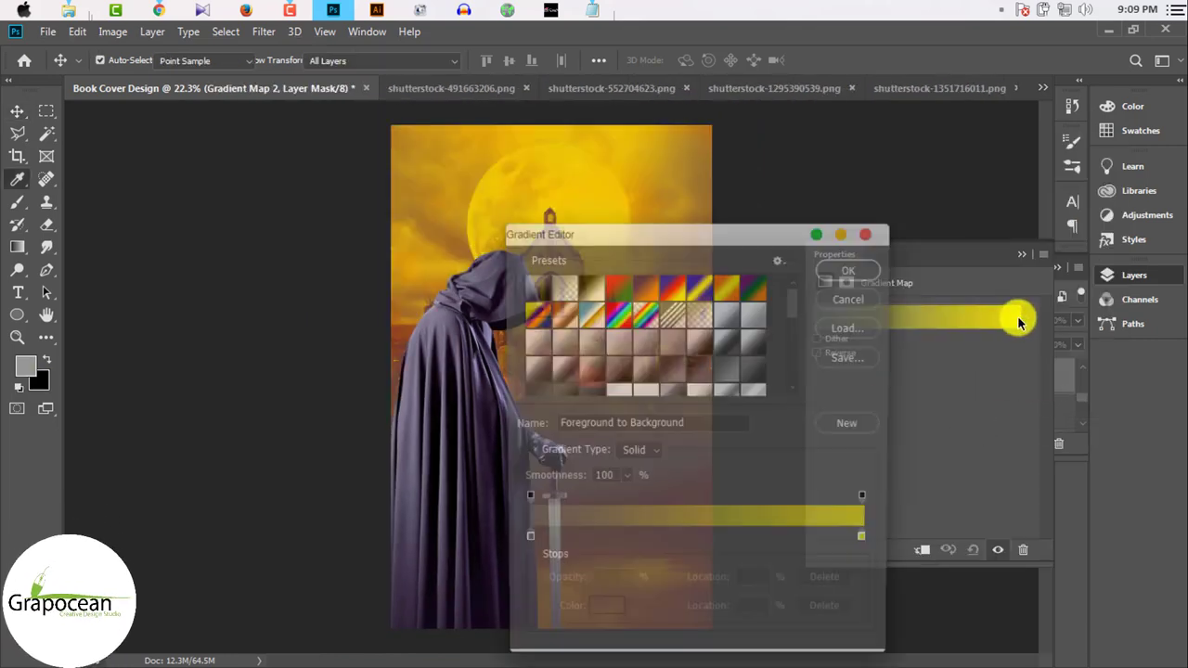
{"action": "scroll", "coordinate": [786, 304], "scroll_direction": "down", "scroll_amount": 5}
{"action": "scroll", "coordinate": [789, 344], "scroll_direction": "down", "scroll_amount": 5}
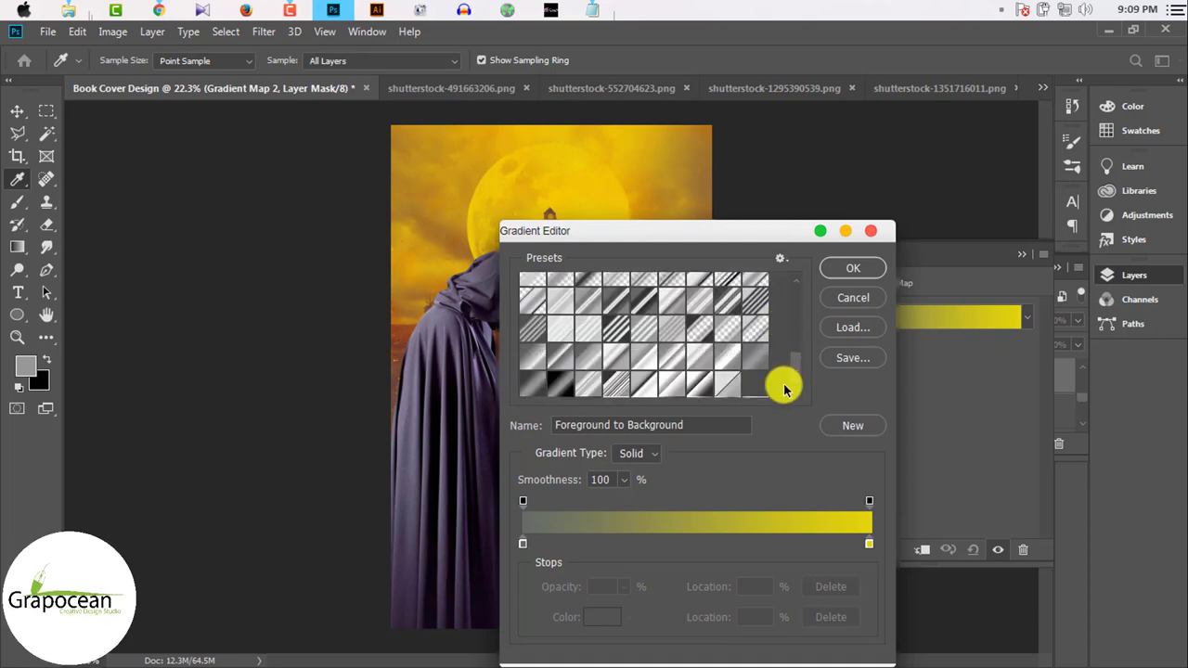
{"action": "left_click", "coordinate": [566, 395]}
{"action": "left_click_drag", "start_coordinate": [684, 231], "coordinate": [891, 205]}
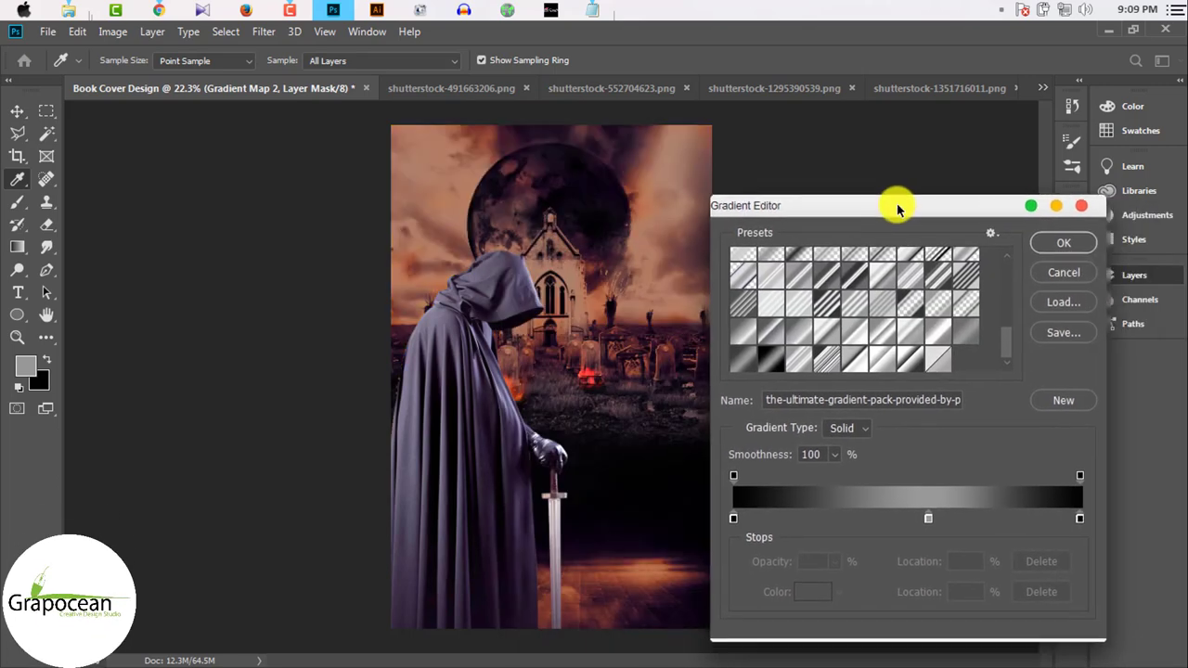
{"action": "left_click", "coordinate": [1062, 249]}
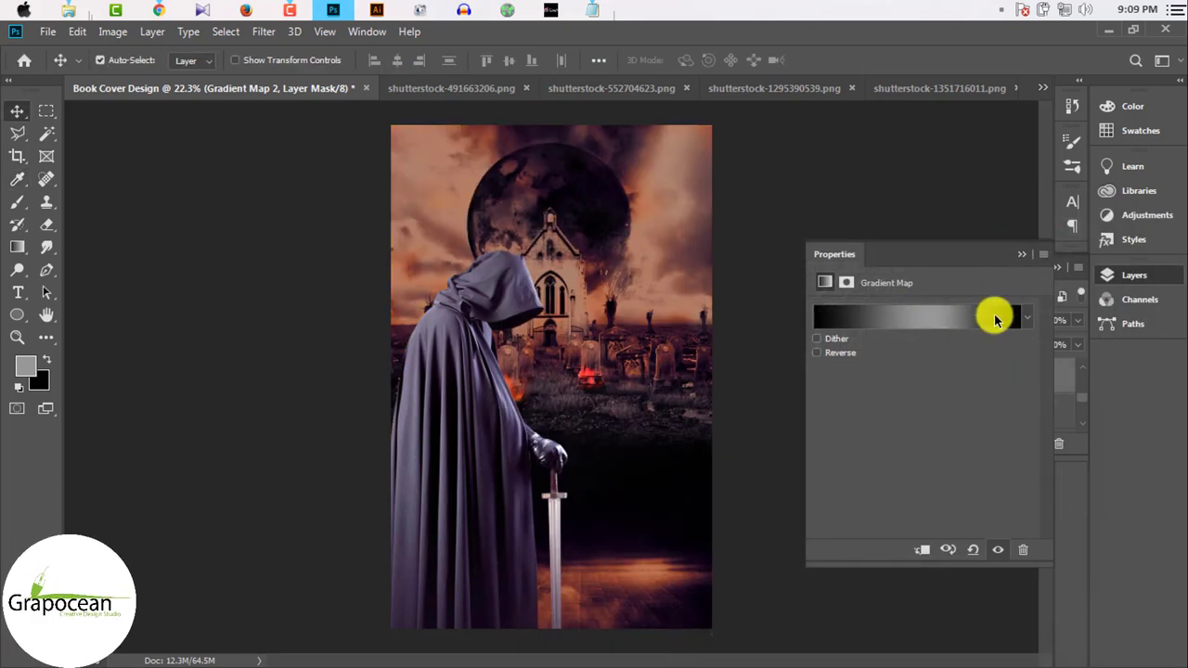
Step: Keep the gradient map's blend mode Normal, compare it on/off, and target its mask
{"action": "left_click", "coordinate": [946, 320]}
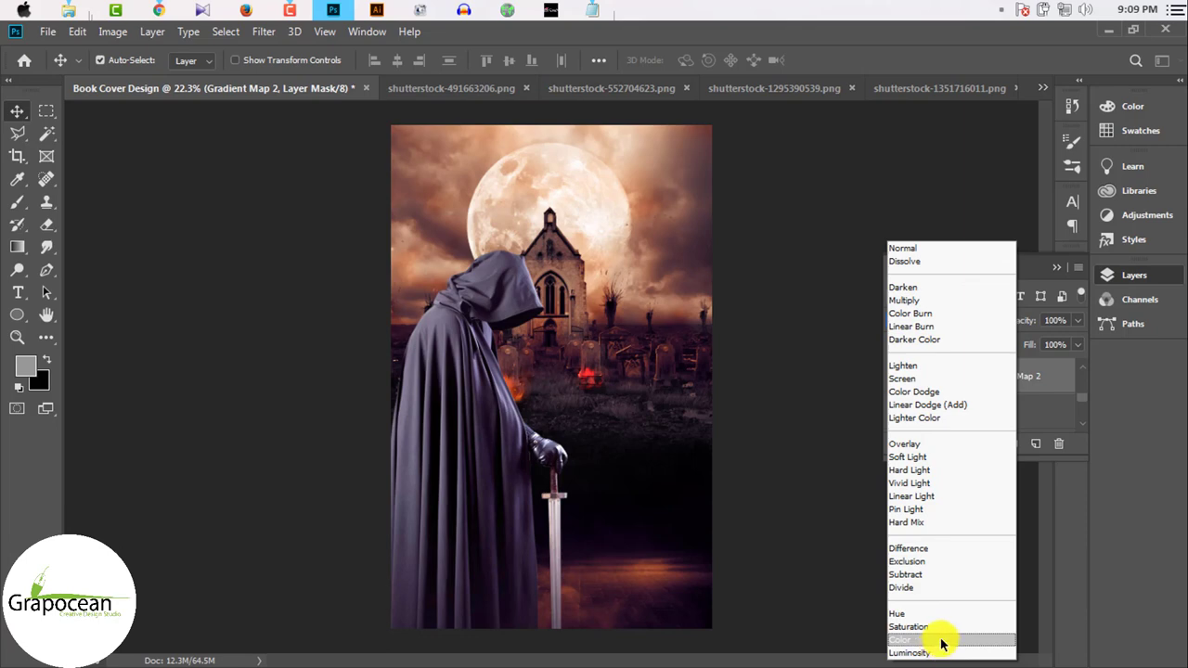
{"action": "left_click", "coordinate": [1135, 604]}
{"action": "left_click", "coordinate": [926, 376]}
{"action": "left_click", "coordinate": [895, 376]}
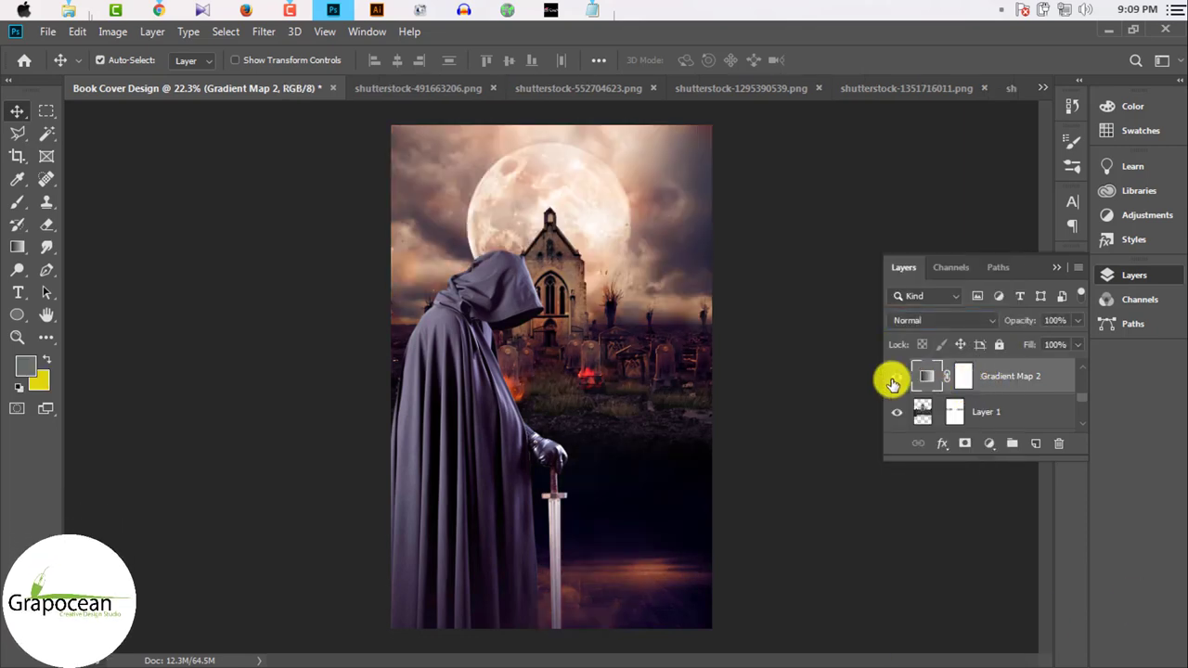
{"action": "left_click", "coordinate": [896, 376]}
{"action": "left_click", "coordinate": [962, 376]}
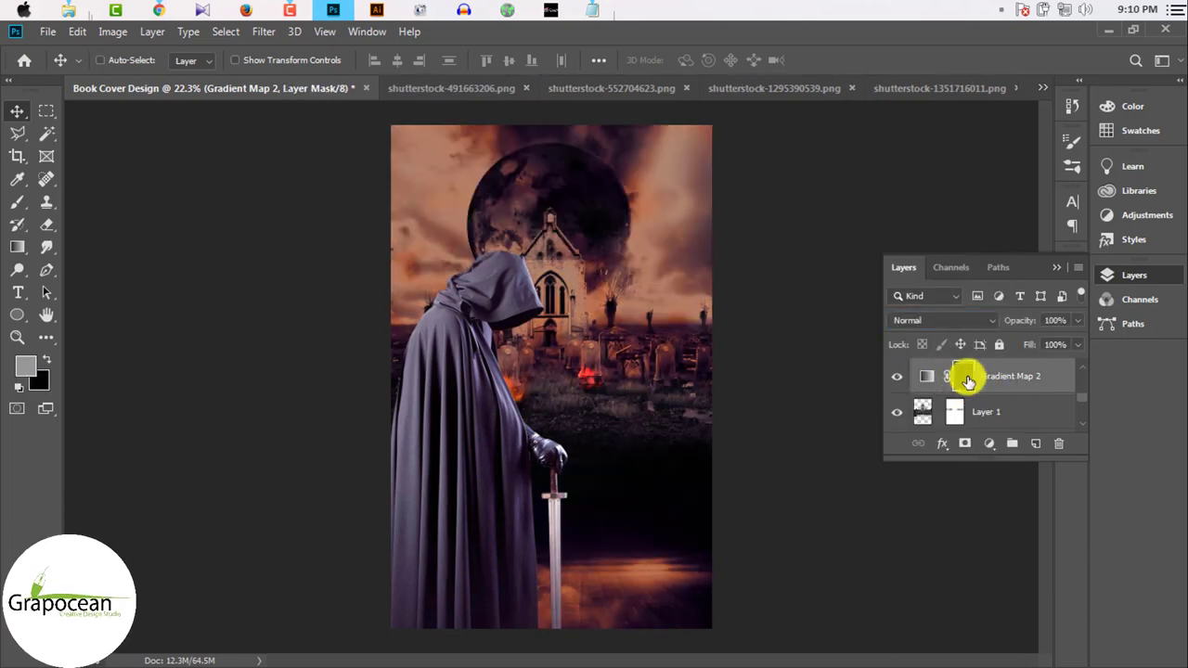
Step: Invert the Gradient Map 2 mask to hide the darkening, dismissing a history eraser error
{"action": "key", "text": "ctrl+i"}
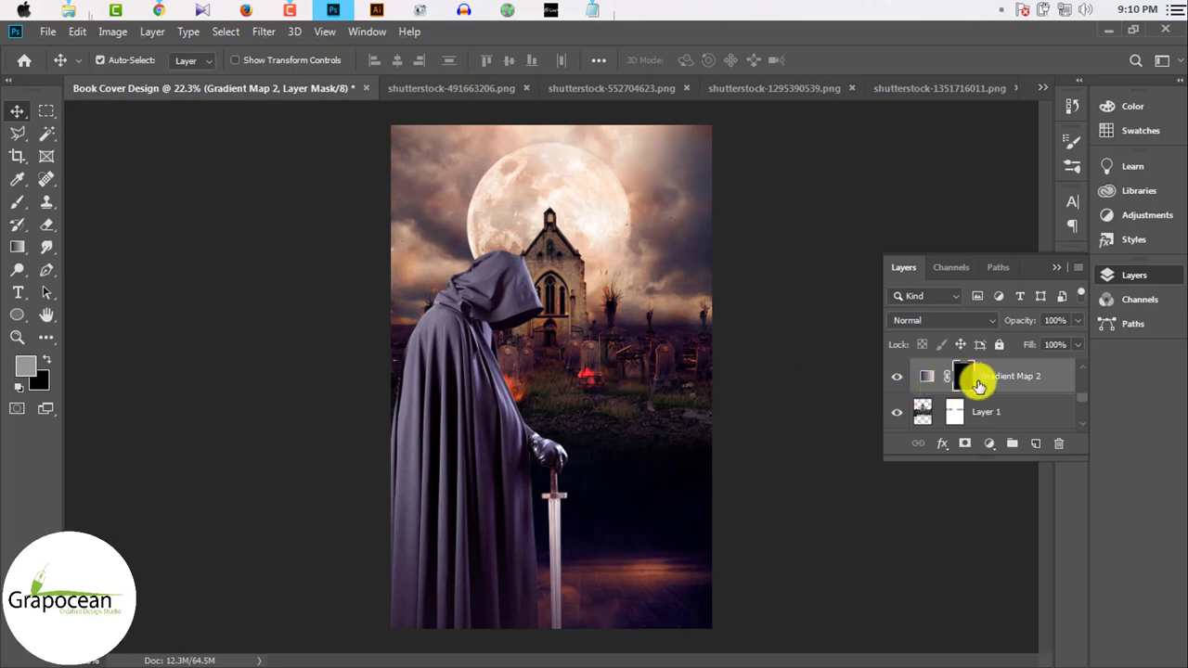
{"action": "right_click", "coordinate": [47, 224]}
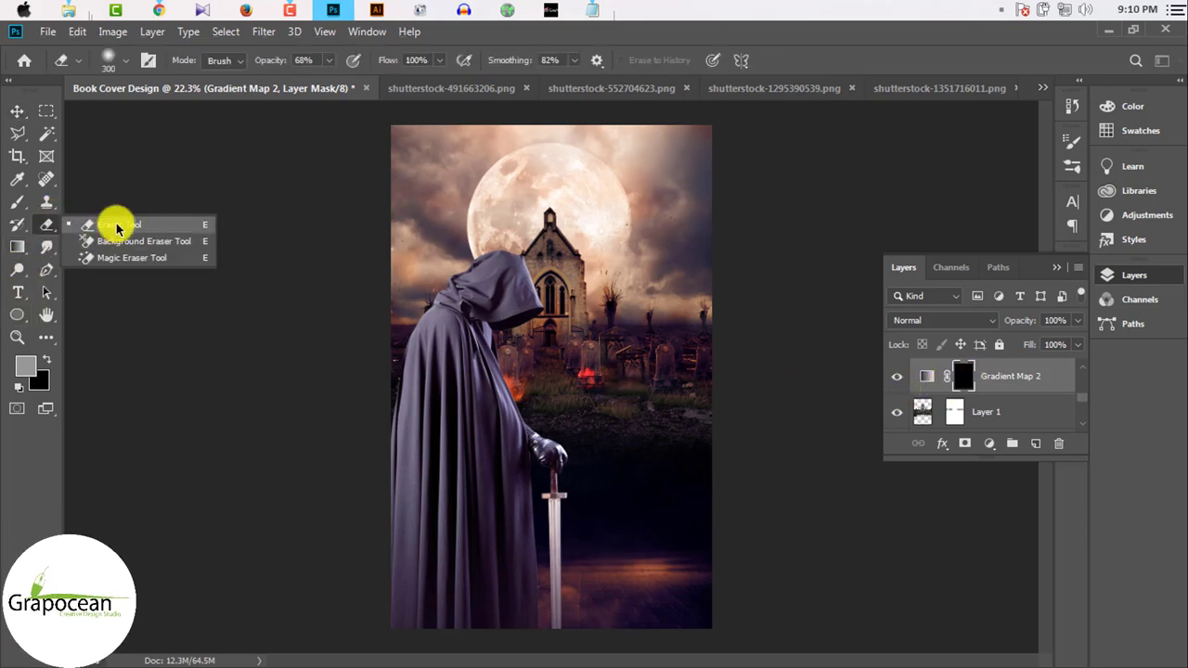
{"action": "left_click", "coordinate": [112, 224]}
{"action": "left_click", "coordinate": [576, 232]}
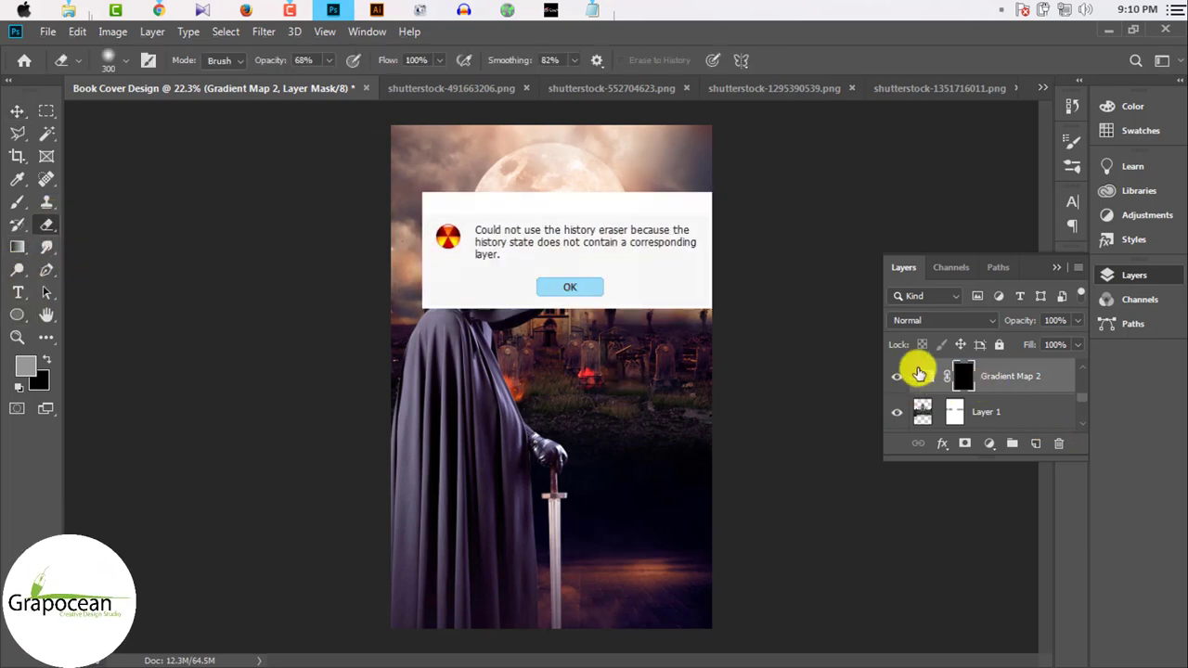
{"action": "left_click", "coordinate": [562, 282]}
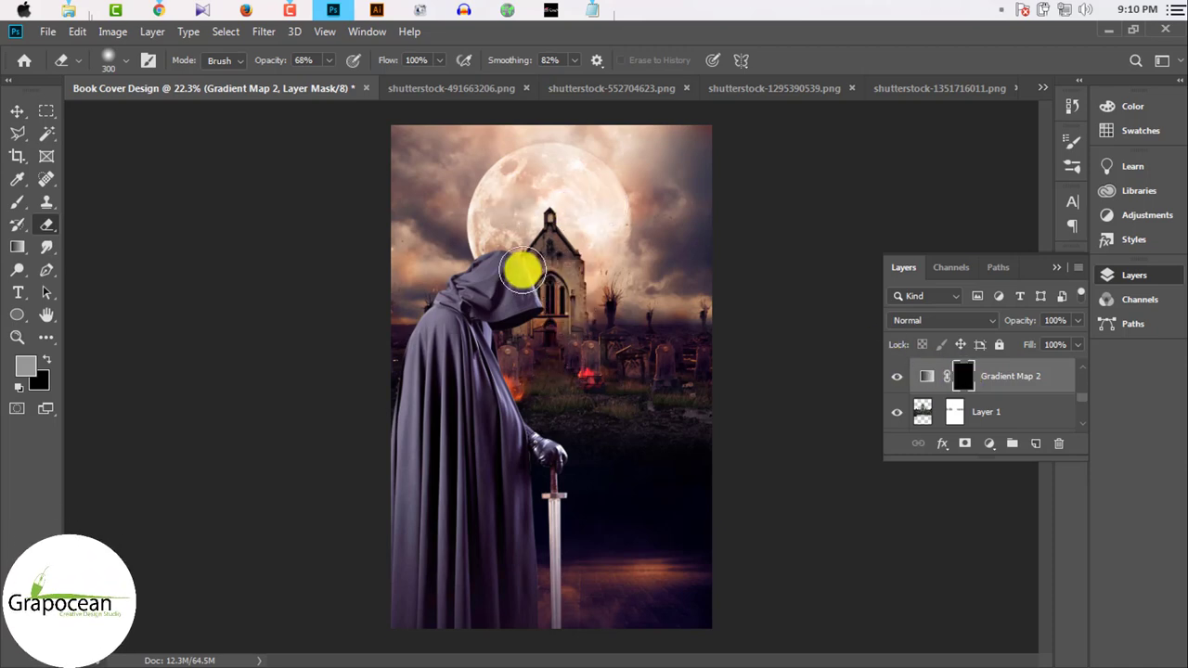
Step: Paint the darkening back into parts of the sky with a white brush at 16% opacity
{"action": "key", "text": "b"}
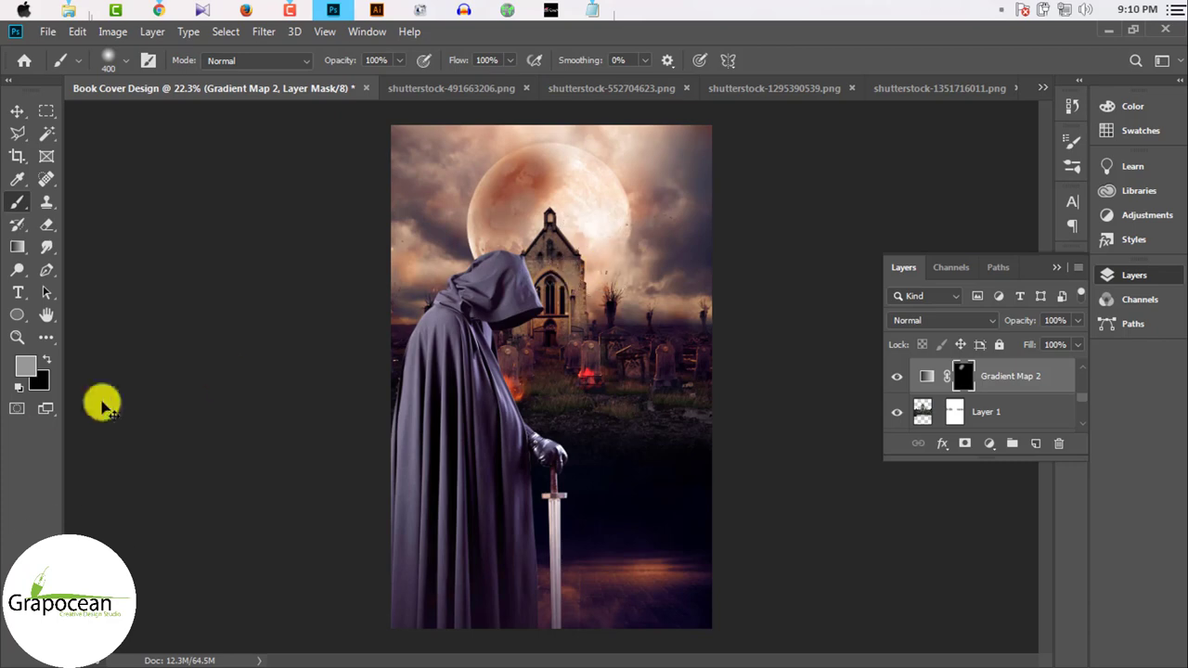
{"action": "left_click", "coordinate": [26, 366]}
{"action": "left_click", "coordinate": [680, 356]}
{"action": "left_click", "coordinate": [1060, 330]}
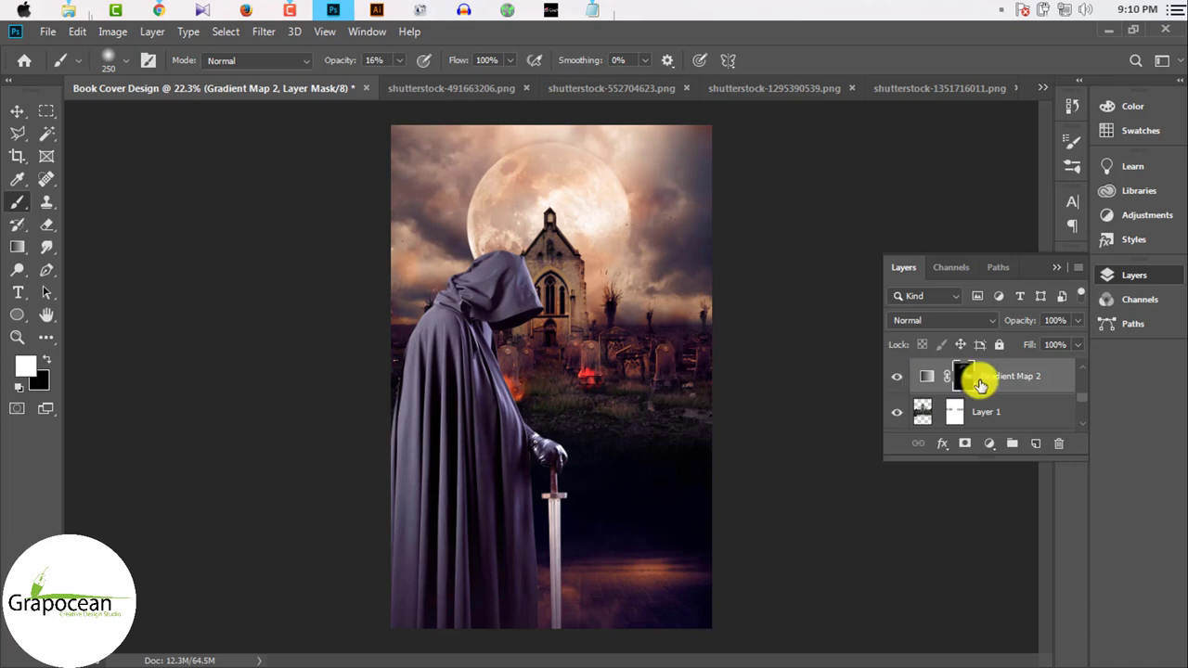
{"action": "key", "text": "ctrl+i"}
{"action": "key", "text": "ctrl+i"}
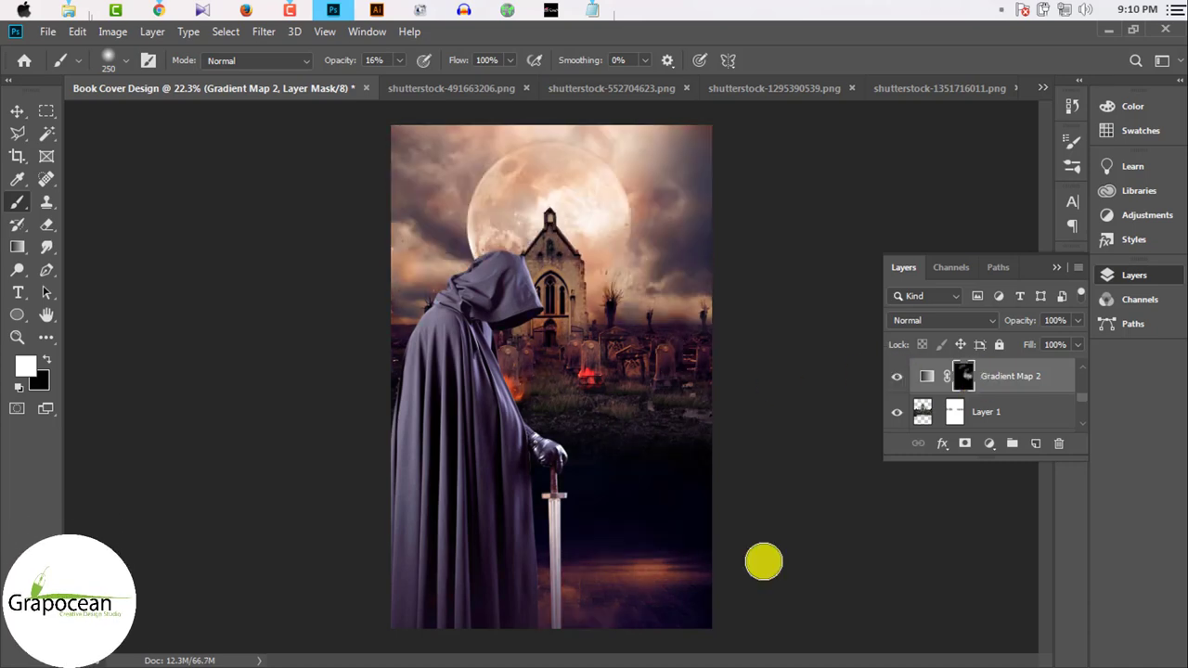
{"action": "scroll", "coordinate": [581, 426], "scroll_direction": "up", "scroll_amount": 2}
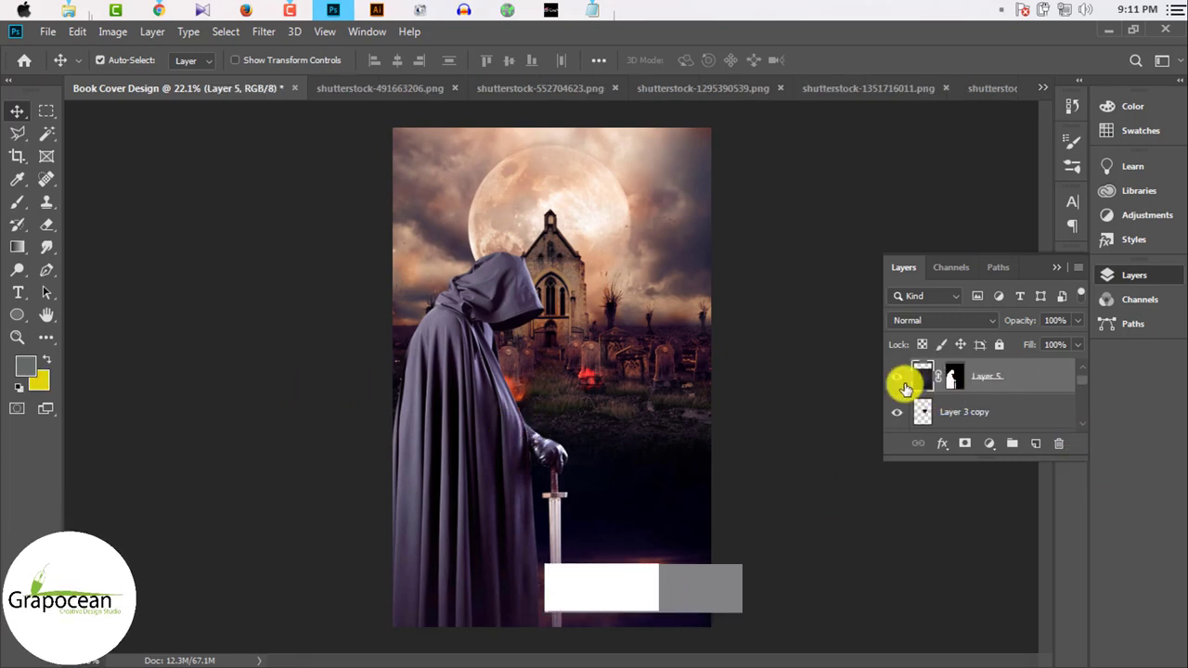
{"action": "right_click", "coordinate": [949, 376]}
{"action": "left_click", "coordinate": [984, 427]}
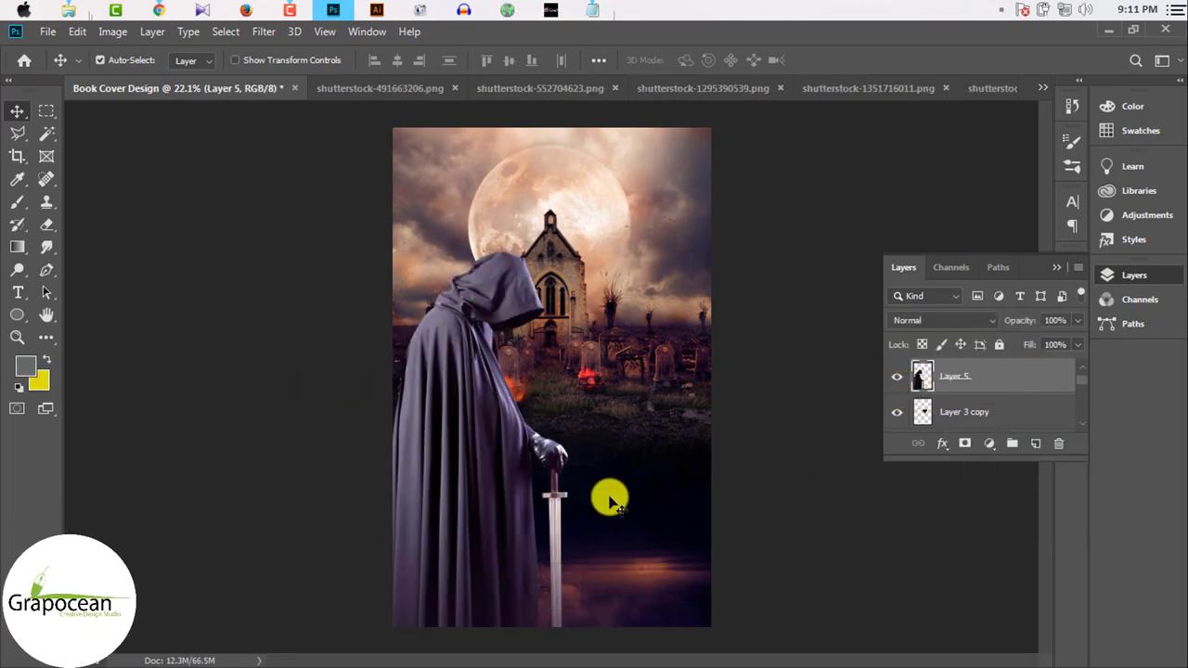
{"action": "scroll", "coordinate": [609, 501], "scroll_direction": "up", "scroll_amount": 3}
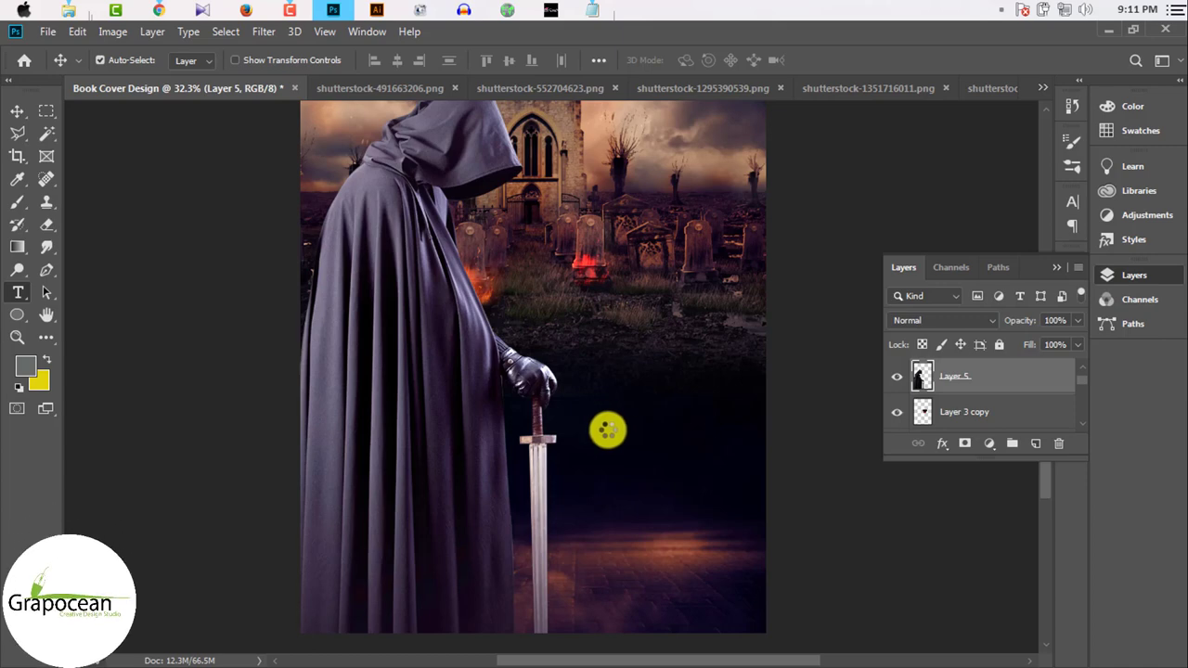
{"action": "scroll", "coordinate": [607, 428], "scroll_direction": "down", "scroll_amount": 3}
Step: Flip the hooded swordsman horizontally (W -100%) and move him to the cover's right side
{"action": "left_click", "coordinate": [16, 111]}
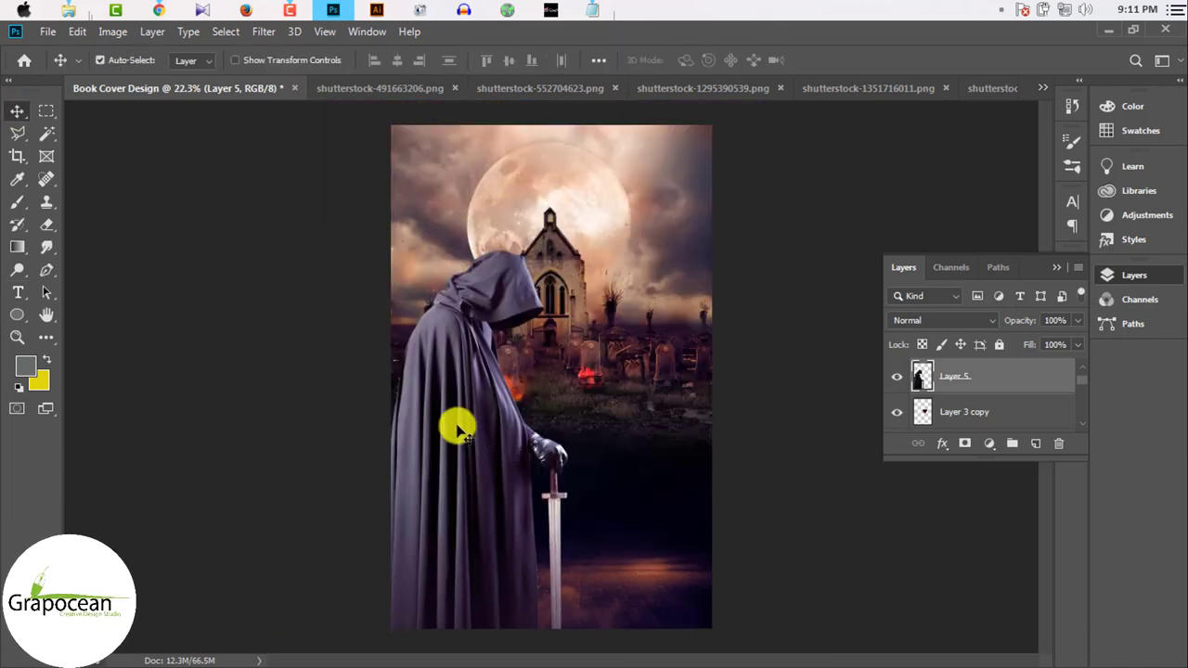
{"action": "left_click_drag", "start_coordinate": [457, 429], "coordinate": [457, 419]}
{"action": "key", "text": "ctrl+t"}
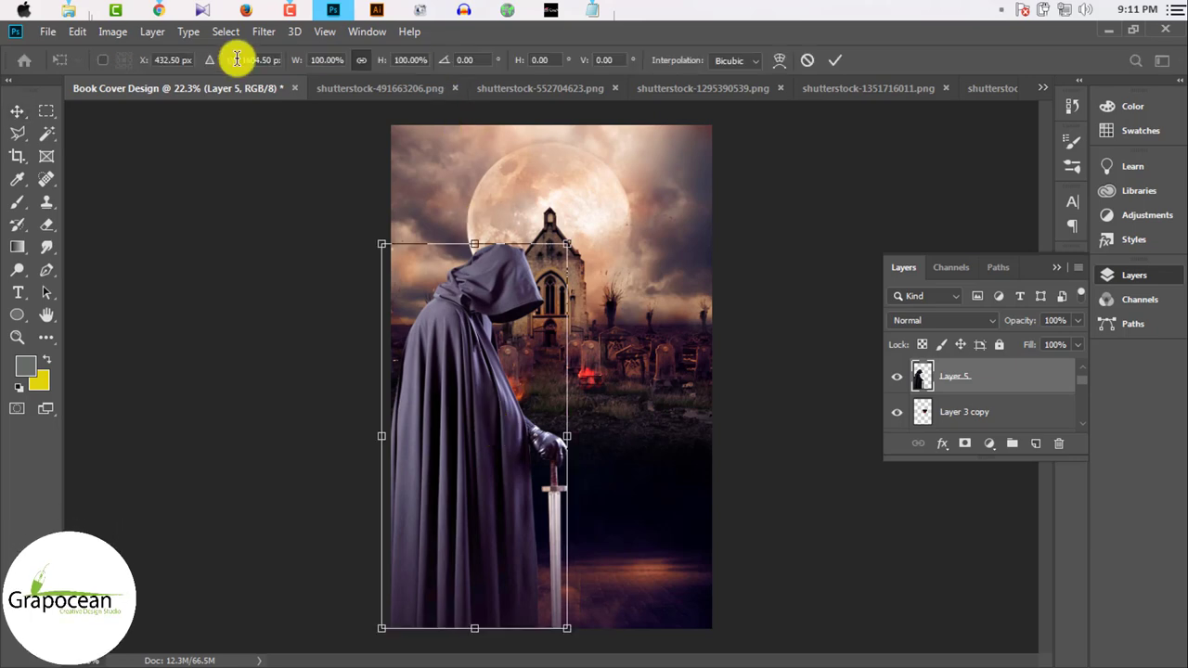
{"action": "left_click", "coordinate": [306, 55]}
{"action": "type", "text": "-100"}
{"action": "key", "text": "Return"}
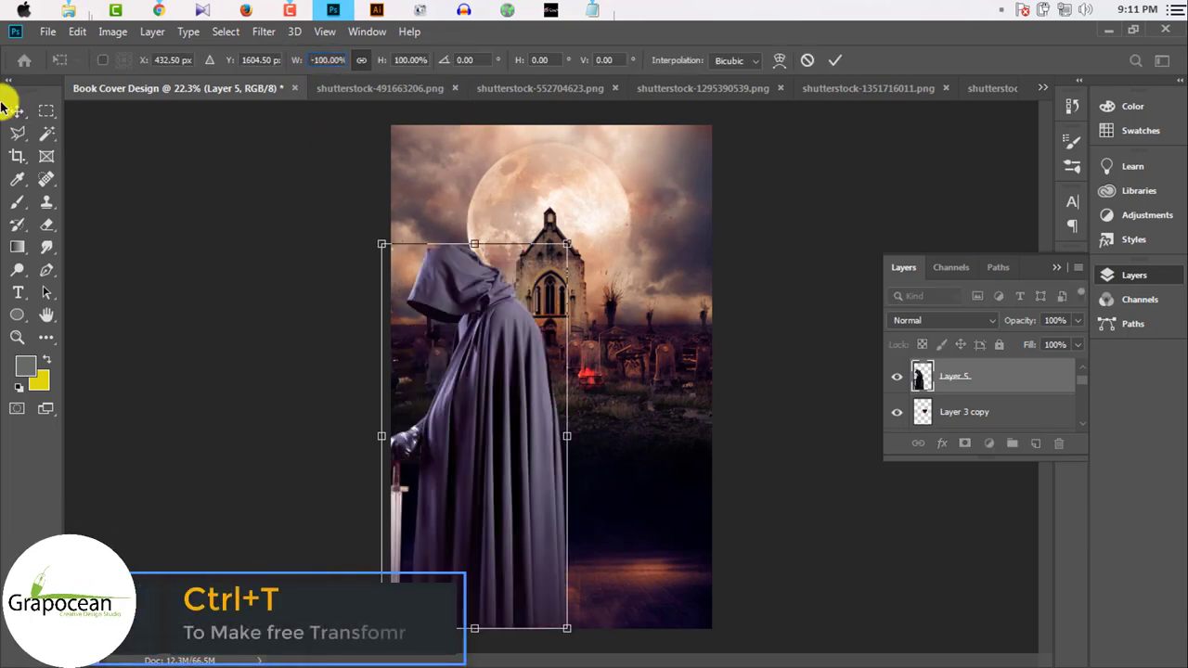
{"action": "key", "text": "Return"}
{"action": "mouse_move", "coordinate": [424, 389]}
{"action": "left_mouse_down"}
{"action": "mouse_move", "coordinate": [637, 411]}
{"action": "mouse_move", "coordinate": [625, 416]}
{"action": "left_mouse_up"}
Step: Clip a Brightness/Contrast adjustment to the swordsman and add an empty layer above it
{"action": "key", "text": "ctrl+0"}
{"action": "scroll", "coordinate": [590, 478], "scroll_direction": "up", "scroll_amount": 2}
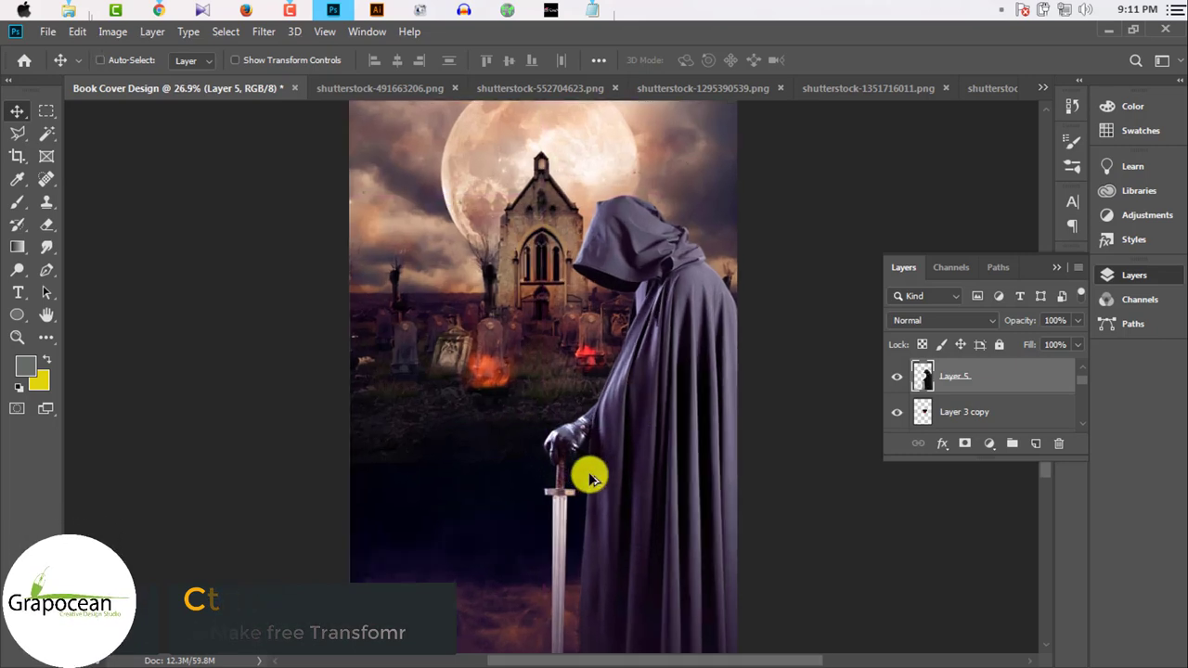
{"action": "scroll", "coordinate": [591, 478], "scroll_direction": "down", "scroll_amount": 5}
{"action": "scroll", "coordinate": [538, 436], "scroll_direction": "up", "scroll_amount": 6}
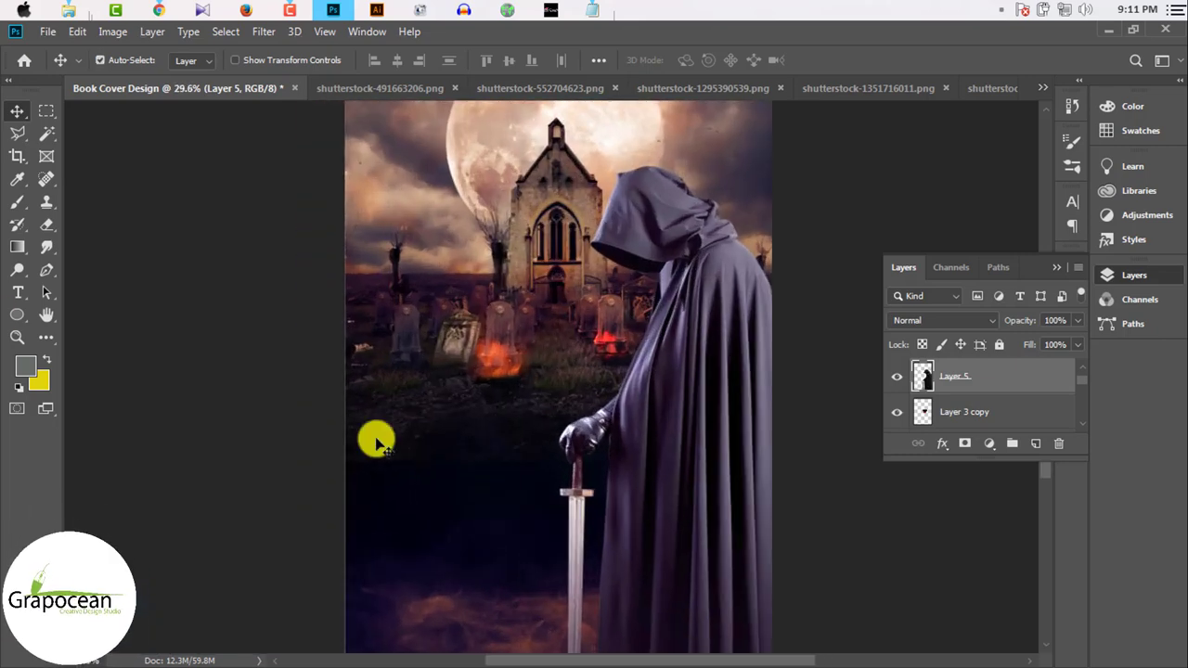
{"action": "left_click", "coordinate": [21, 292]}
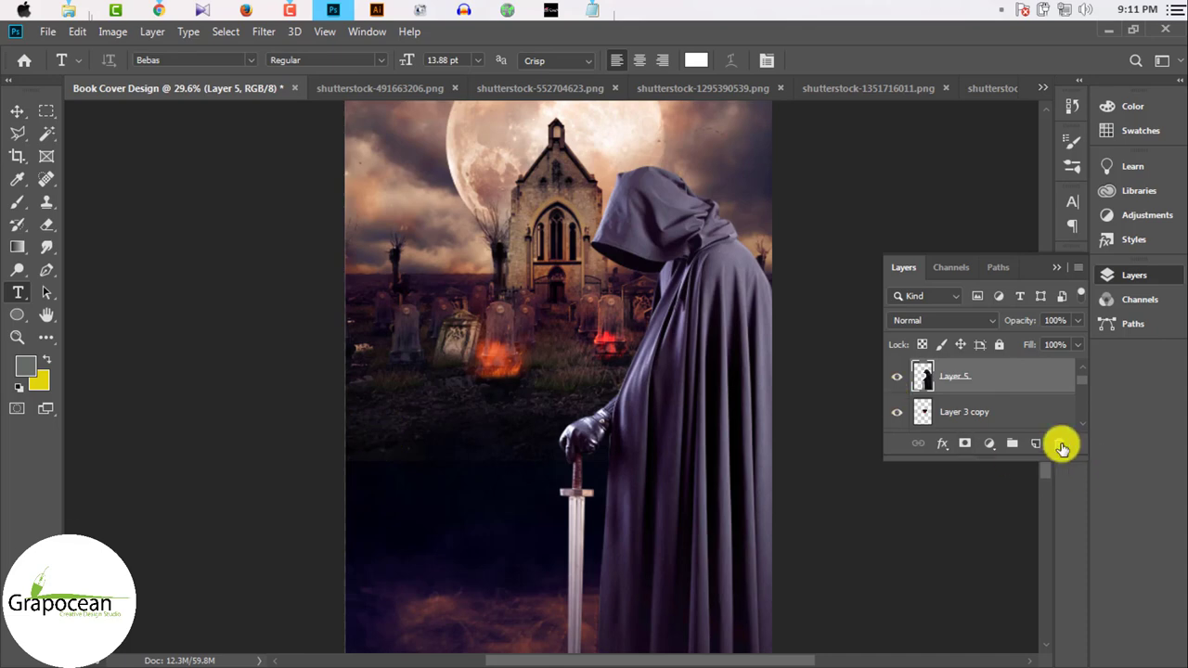
{"action": "left_click", "coordinate": [1036, 444]}
{"action": "left_click", "coordinate": [981, 440]}
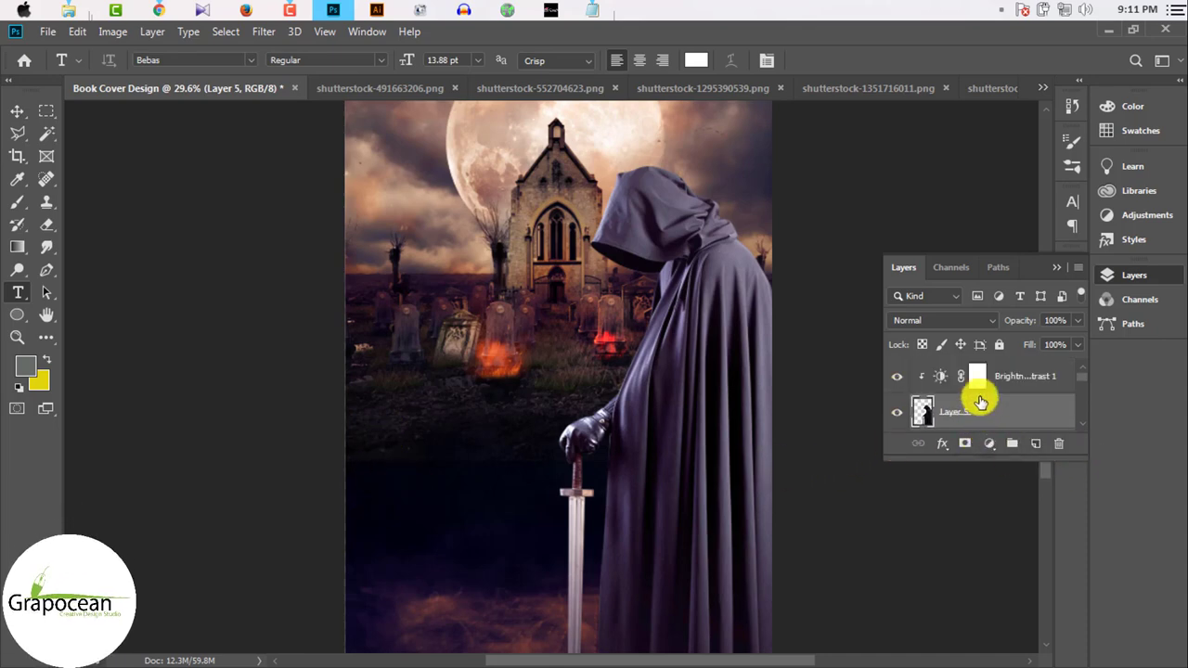
{"action": "left_click", "coordinate": [1036, 444]}
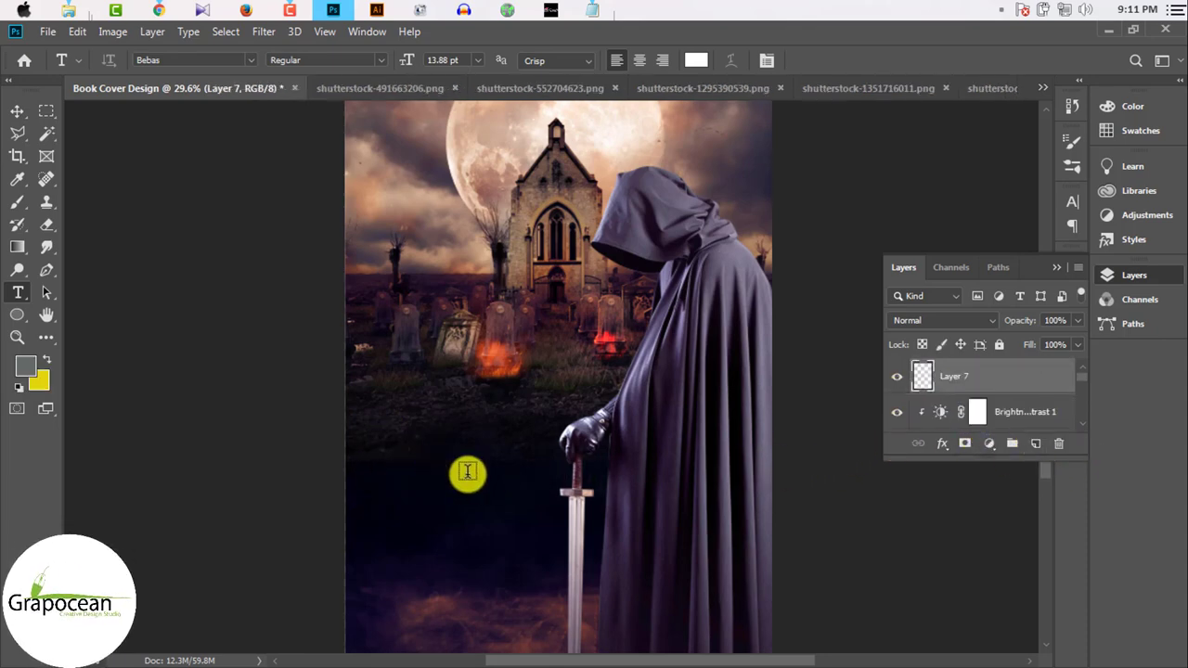
Step: Type the title THE GRAVE and scale it up to about double size
{"action": "key", "text": "BackSpace"}
{"action": "type", "text": "THE GRA"}
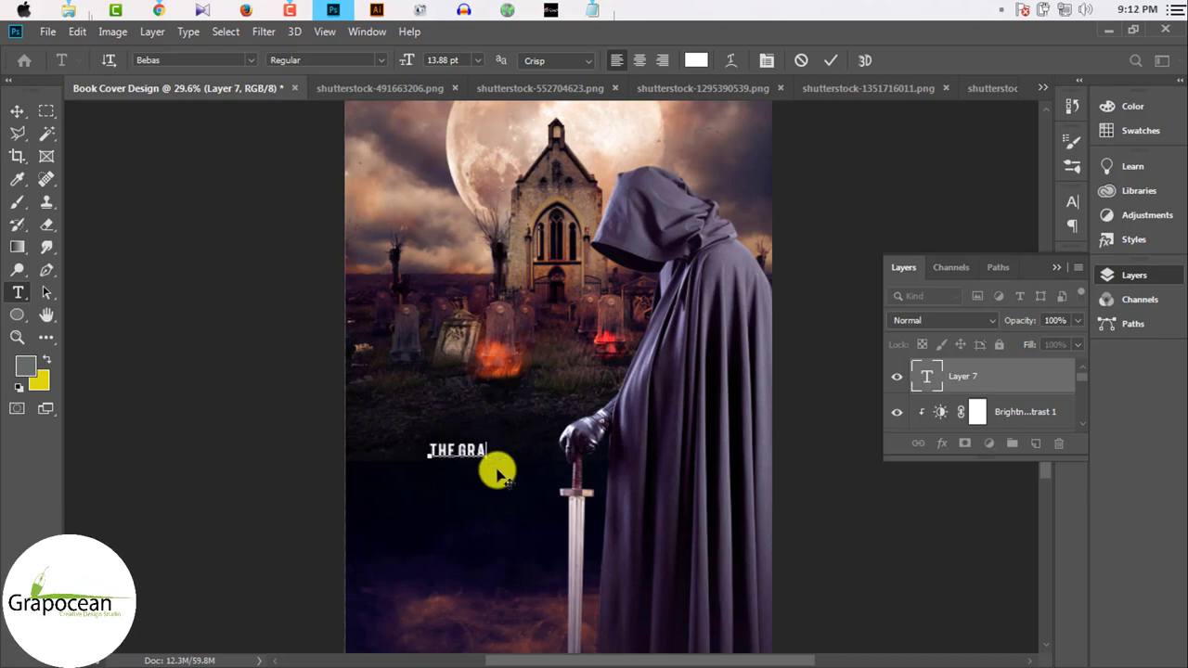
{"action": "type", "text": "v"}
{"action": "left_click", "coordinate": [15, 108]}
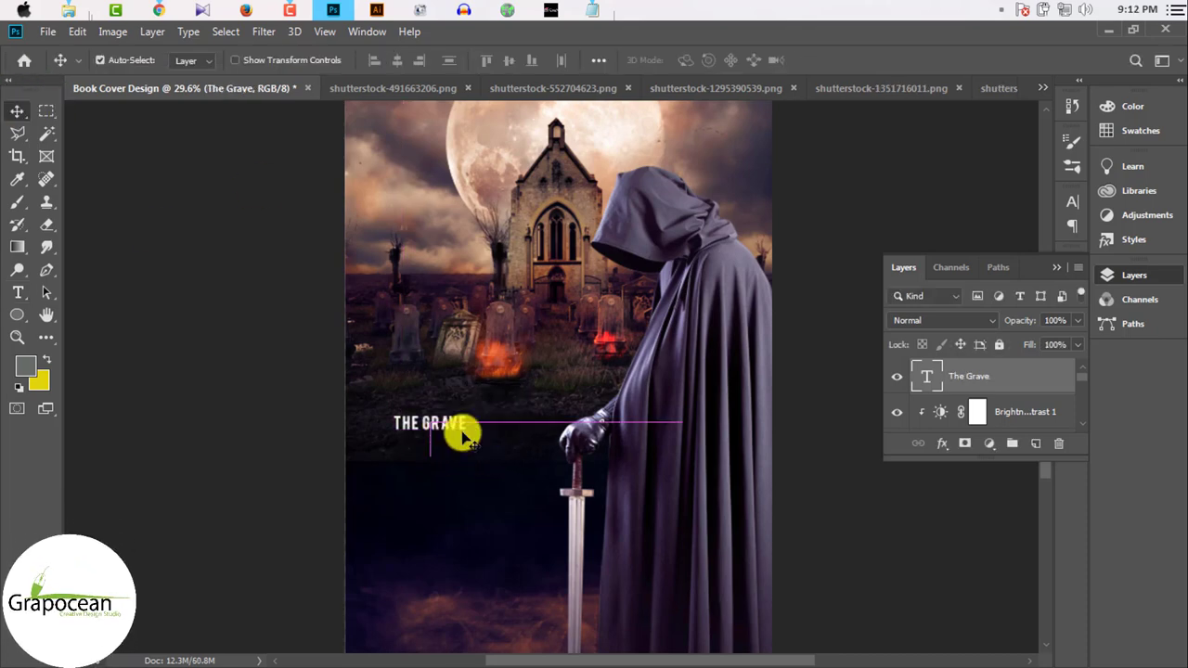
{"action": "key", "text": "ctrl+t"}
{"action": "left_click_drag", "start_coordinate": [467, 433], "coordinate": [502, 432]}
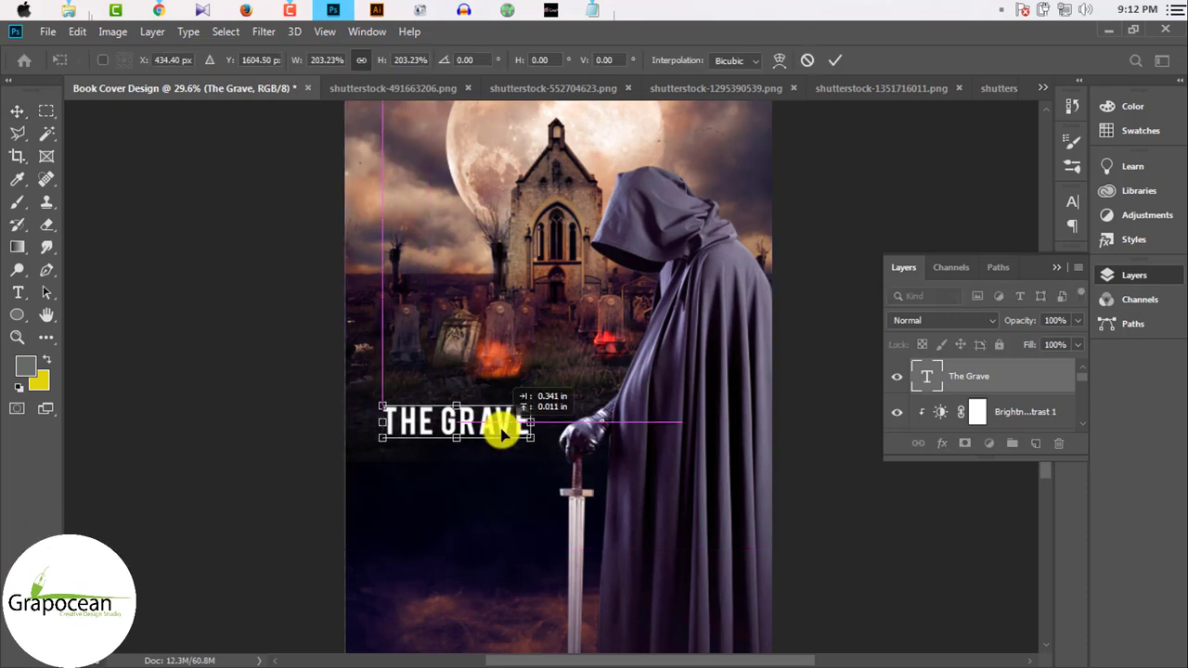
{"action": "left_click", "coordinate": [836, 62]}
Step: Place the title on the dark ground left of the sword and widen it slightly
{"action": "scroll", "coordinate": [464, 436], "scroll_direction": "up", "scroll_amount": 1}
{"action": "scroll", "coordinate": [504, 403], "scroll_direction": "down", "scroll_amount": 2}
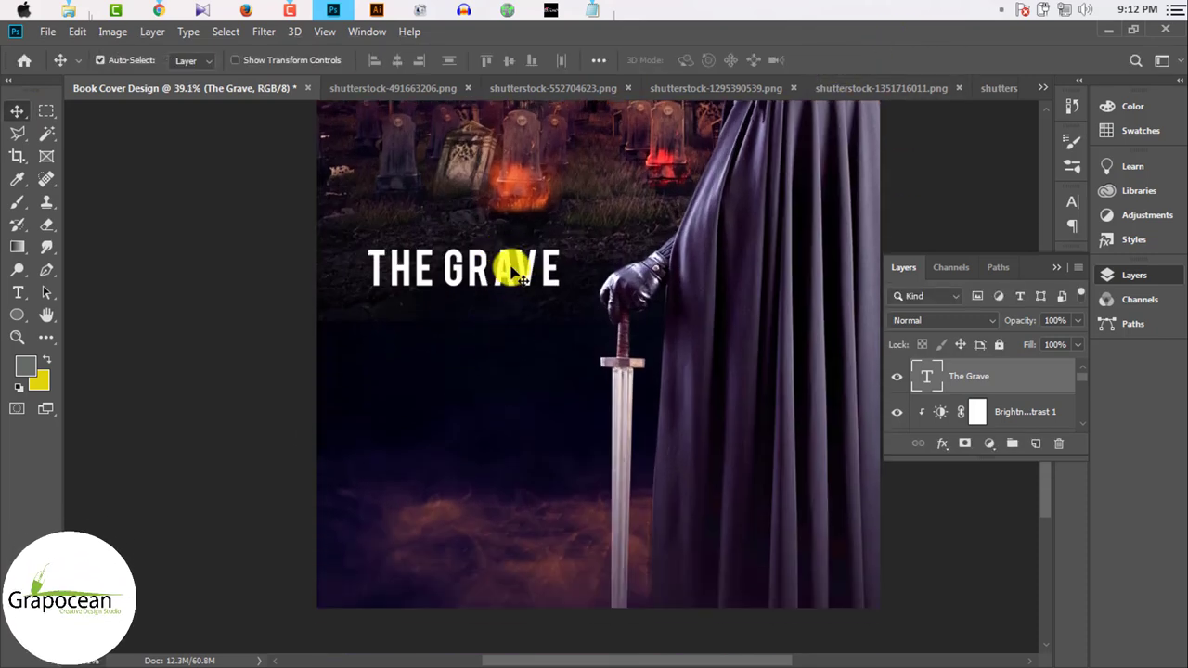
{"action": "left_click_drag", "start_coordinate": [504, 269], "coordinate": [518, 296]}
{"action": "scroll", "coordinate": [544, 287], "scroll_direction": "down", "scroll_amount": 2}
{"action": "scroll", "coordinate": [599, 452], "scroll_direction": "down", "scroll_amount": 1}
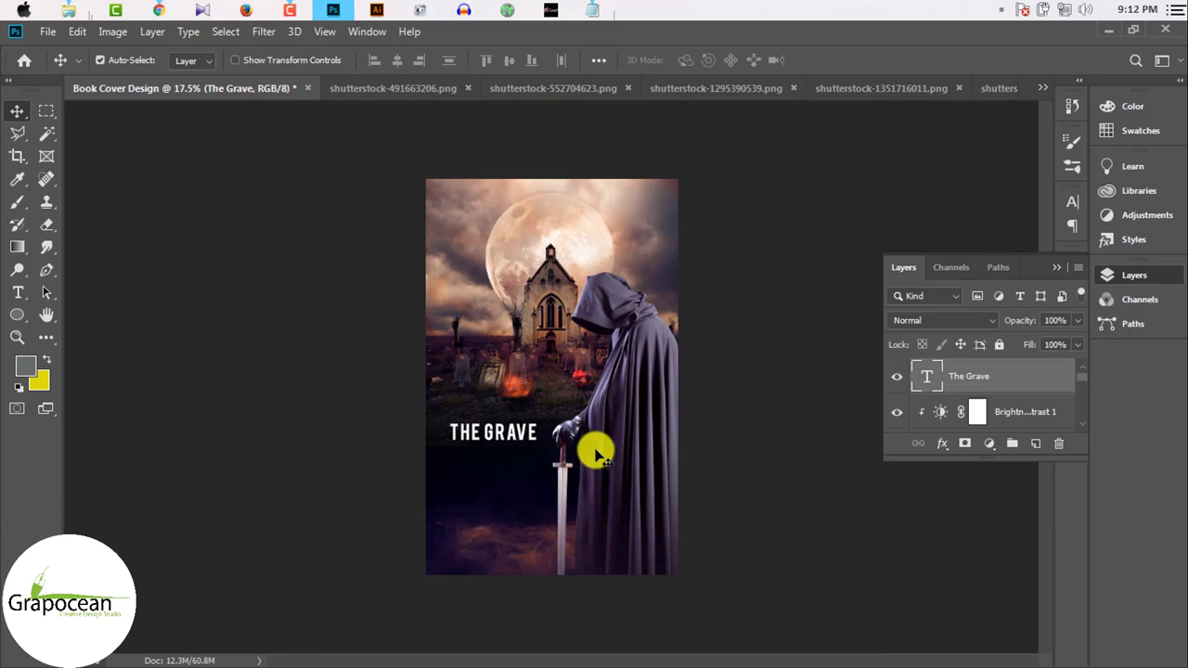
{"action": "scroll", "coordinate": [557, 445], "scroll_direction": "up", "scroll_amount": 1}
{"action": "scroll", "coordinate": [524, 460], "scroll_direction": "down", "scroll_amount": 2}
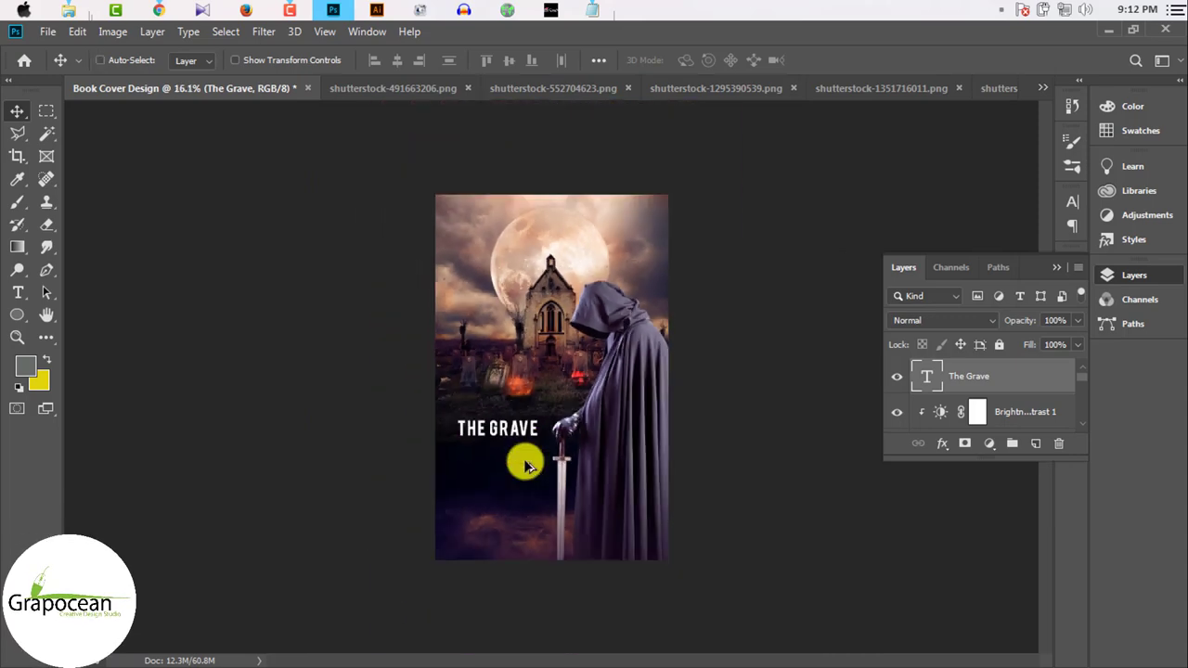
{"action": "scroll", "coordinate": [529, 453], "scroll_direction": "up", "scroll_amount": 3}
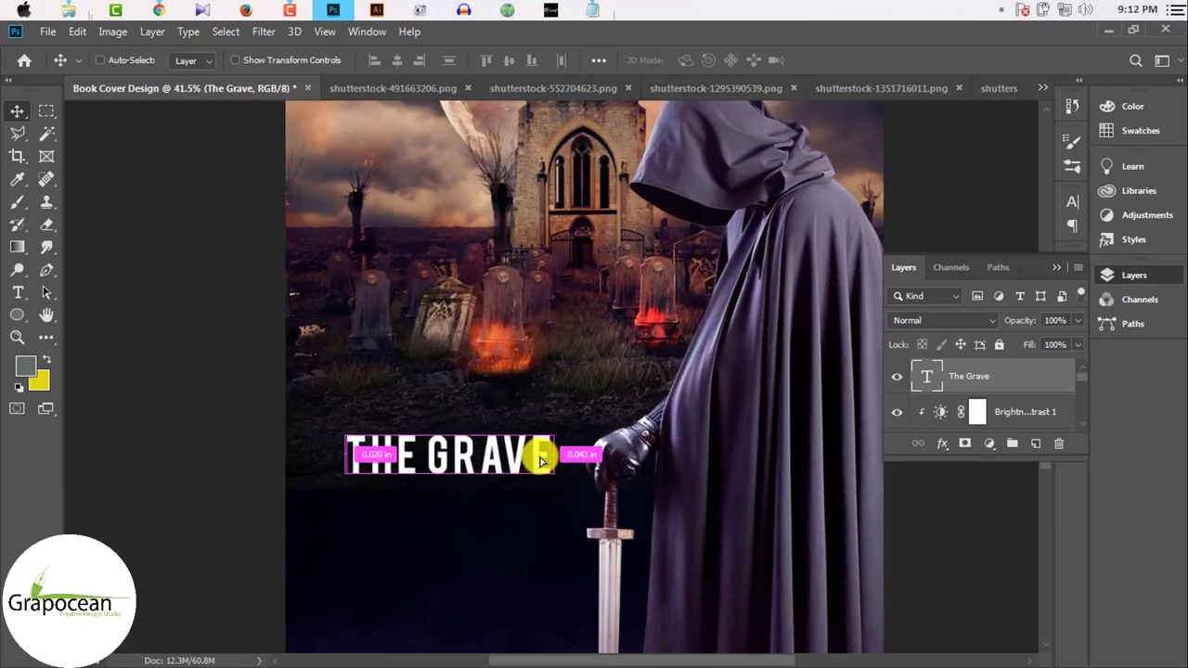
{"action": "key", "text": "ctrl+t"}
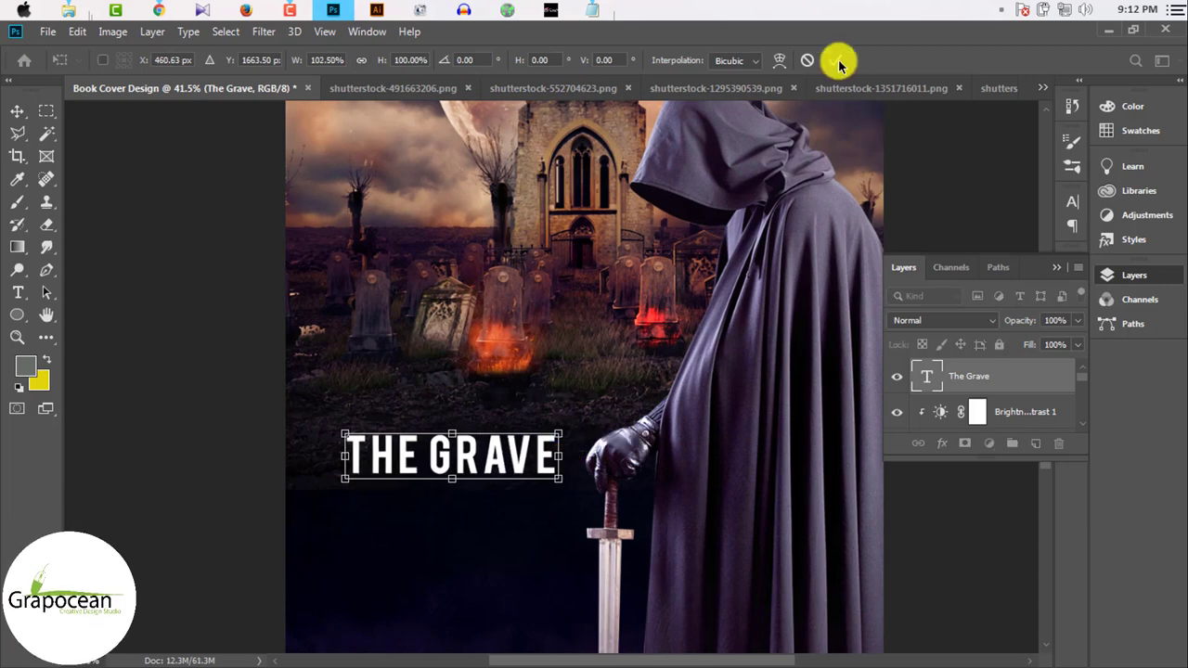
{"action": "left_click", "coordinate": [835, 59]}
{"action": "left_click", "coordinate": [18, 293]}
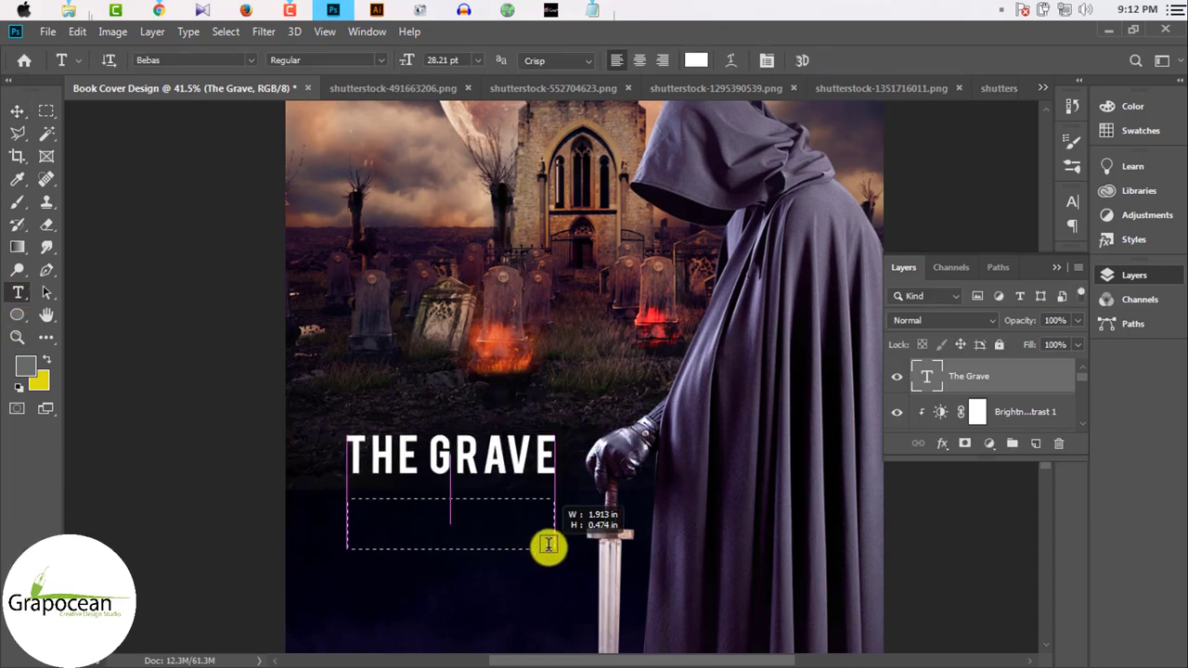
Step: Add a body text box under the title in a smaller Akrobat font, centre-aligned
{"action": "left_click_drag", "start_coordinate": [549, 545], "coordinate": [554, 548]}
{"action": "left_click_drag", "start_coordinate": [728, 663], "coordinate": [642, 555]}
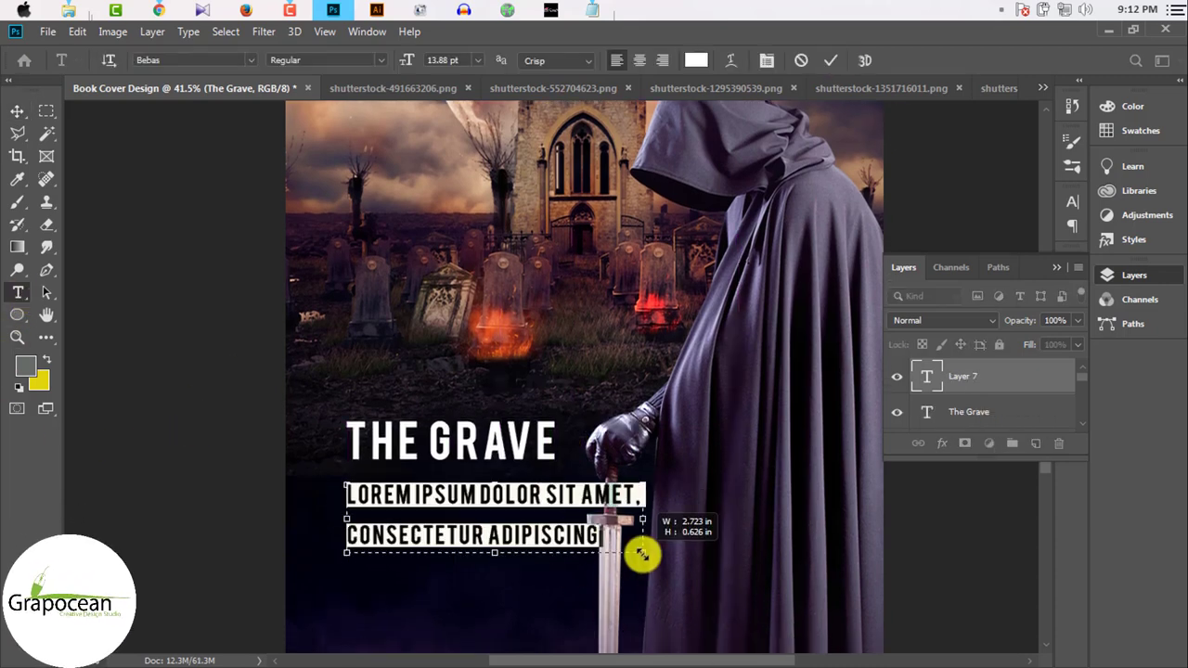
{"action": "left_click_drag", "start_coordinate": [409, 59], "coordinate": [402, 61]}
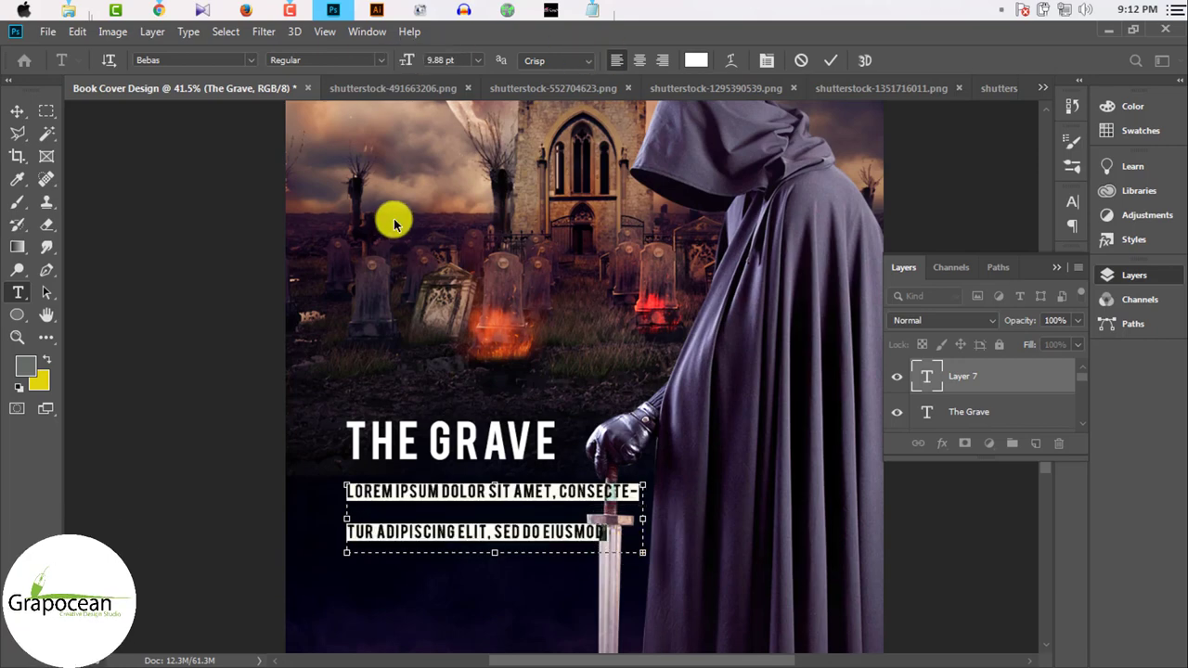
{"action": "left_click", "coordinate": [251, 59]}
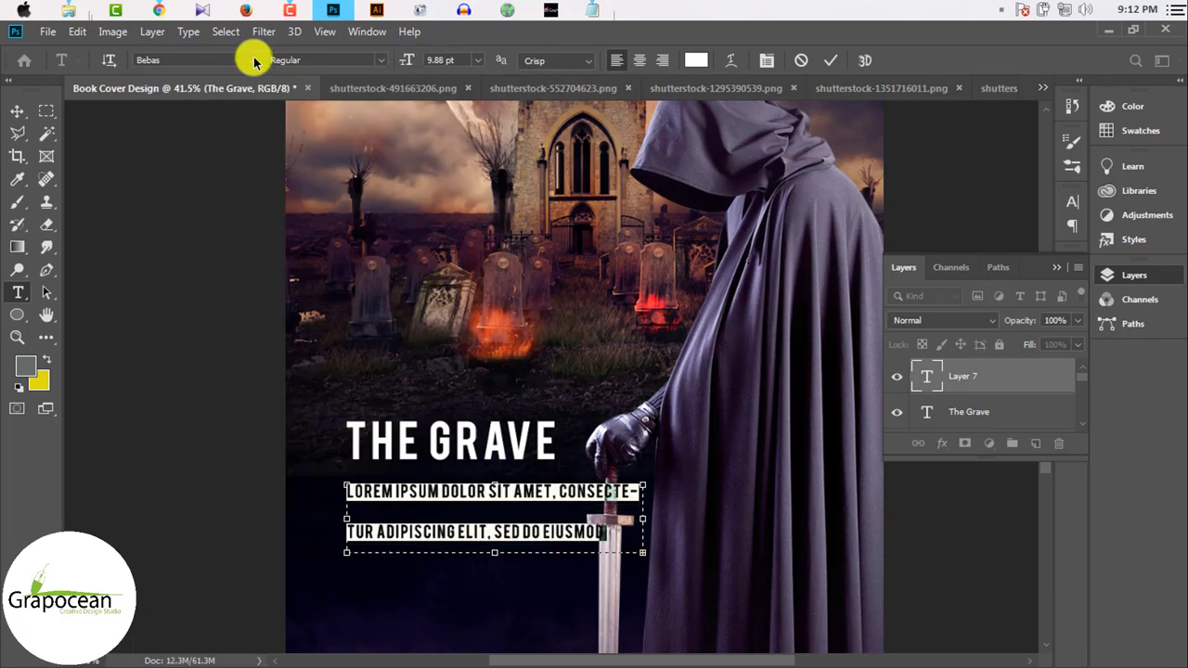
{"action": "left_click", "coordinate": [232, 130]}
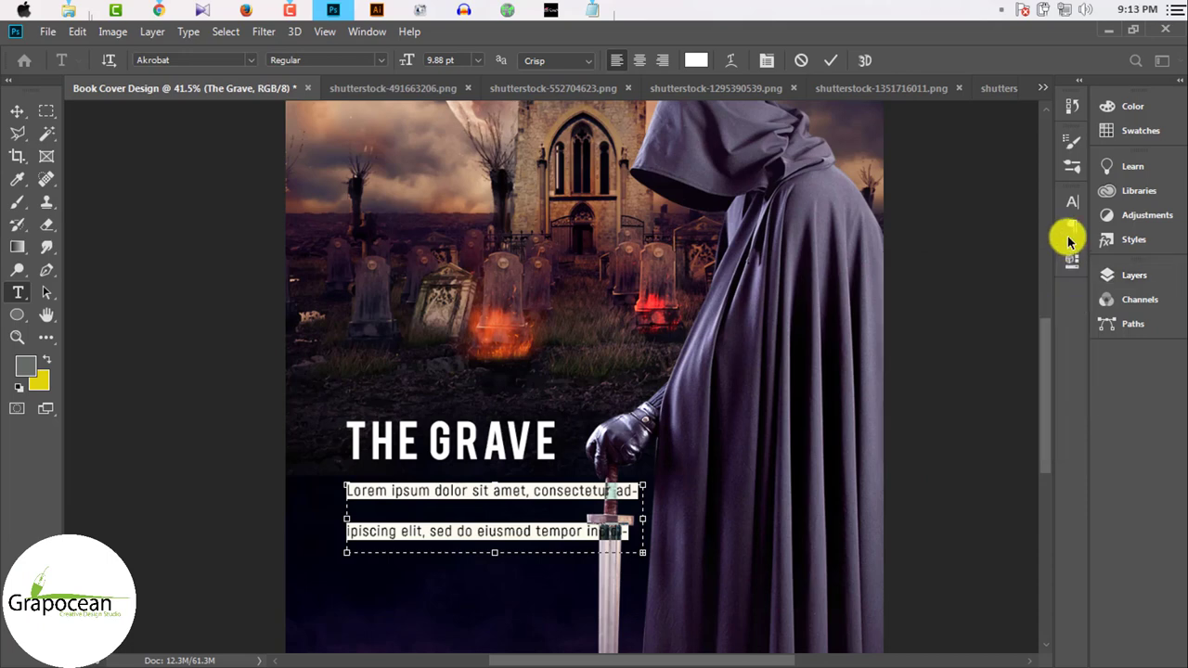
{"action": "left_click", "coordinate": [1072, 201]}
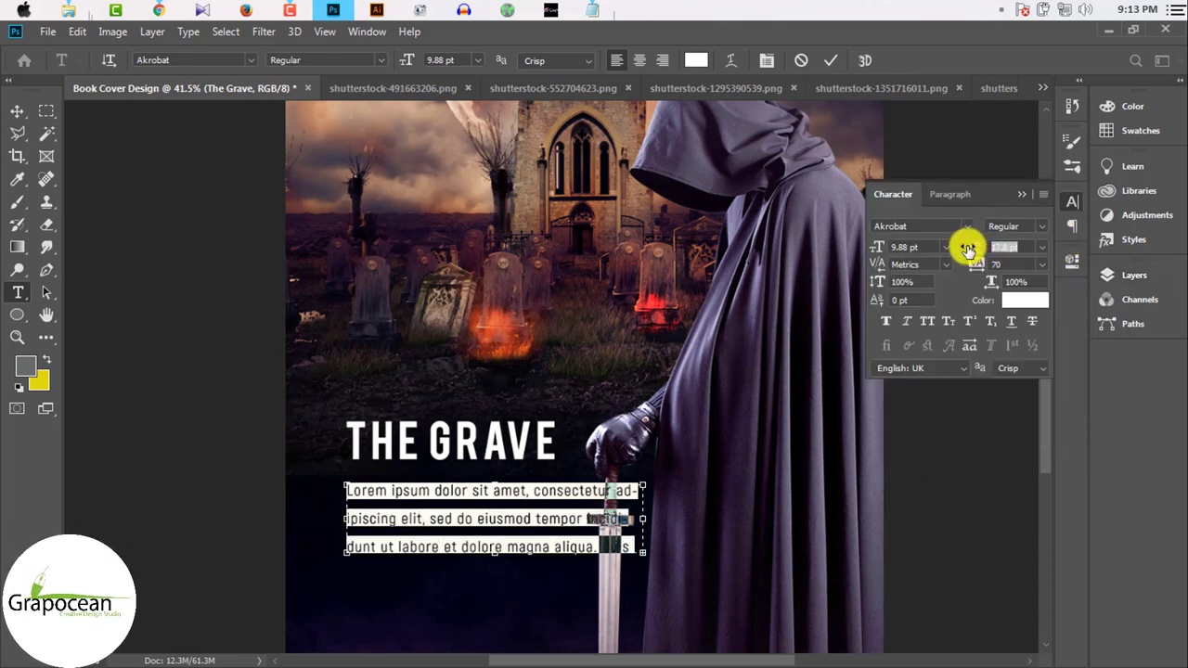
{"action": "left_click", "coordinate": [642, 61]}
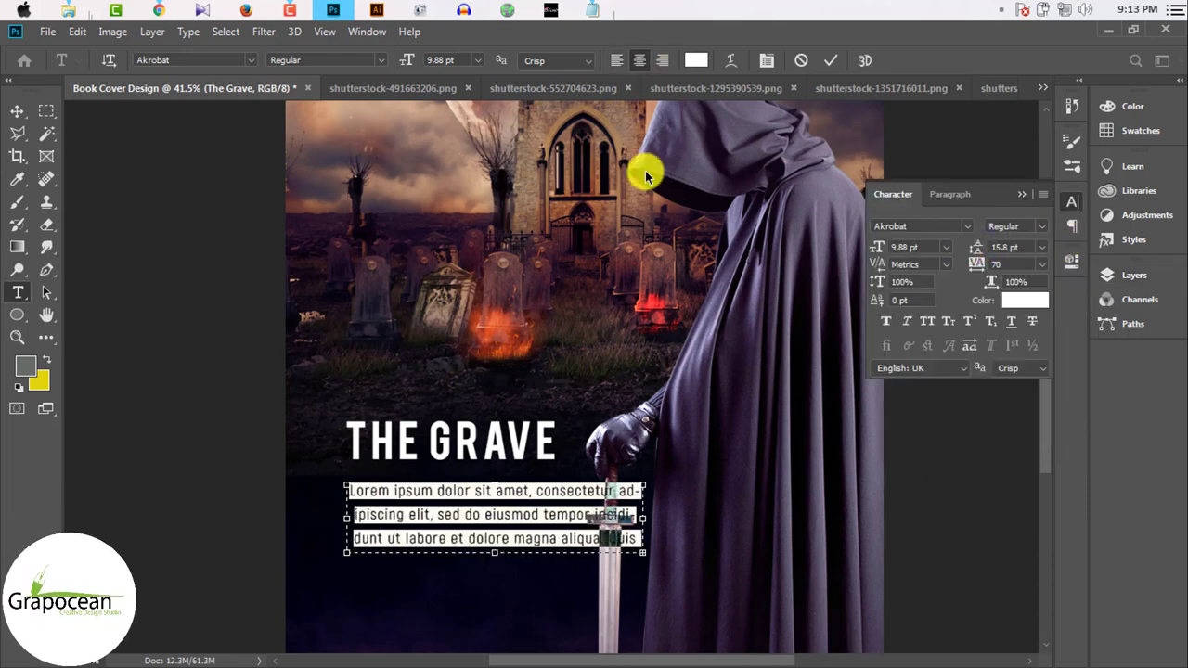
Step: Move the body text under the title, shift the swordsman further right, and recentre the title
{"action": "left_click", "coordinate": [16, 111]}
{"action": "scroll", "coordinate": [483, 473], "scroll_direction": "down", "scroll_amount": 3}
{"action": "mouse_move", "coordinate": [424, 384]}
{"action": "left_mouse_down"}
{"action": "mouse_move", "coordinate": [450, 376]}
{"action": "mouse_move", "coordinate": [451, 505]}
{"action": "mouse_move", "coordinate": [429, 425]}
{"action": "left_mouse_up"}
{"action": "left_click_drag", "start_coordinate": [682, 277], "coordinate": [696, 270]}
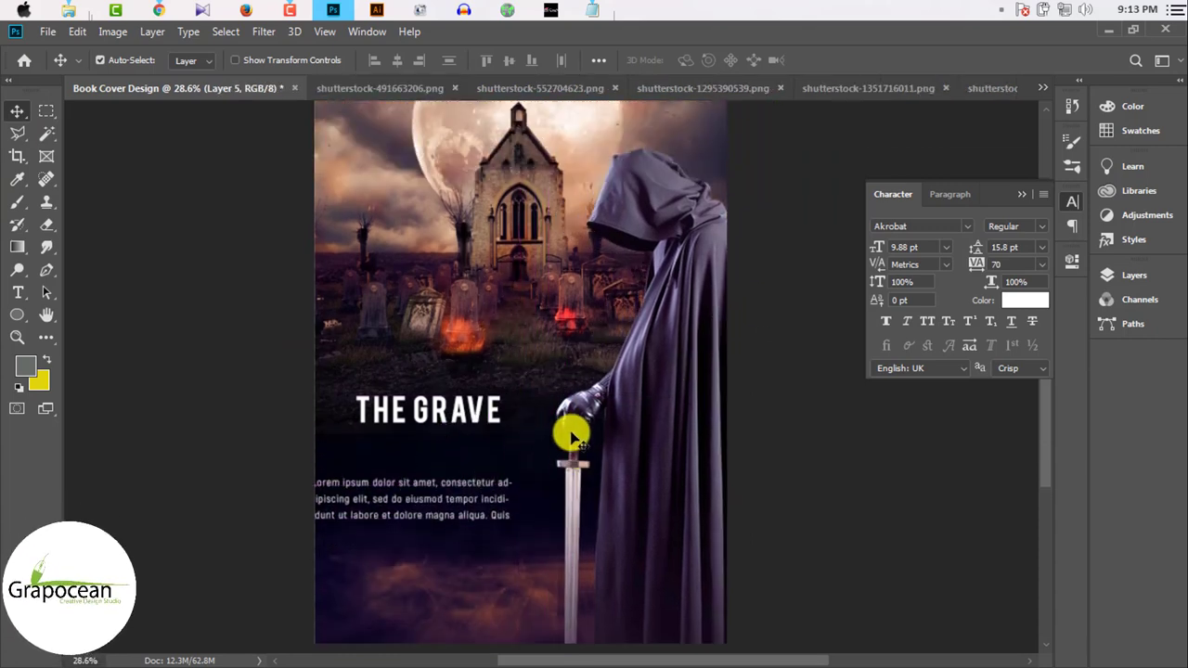
{"action": "left_click_drag", "start_coordinate": [570, 432], "coordinate": [485, 390]}
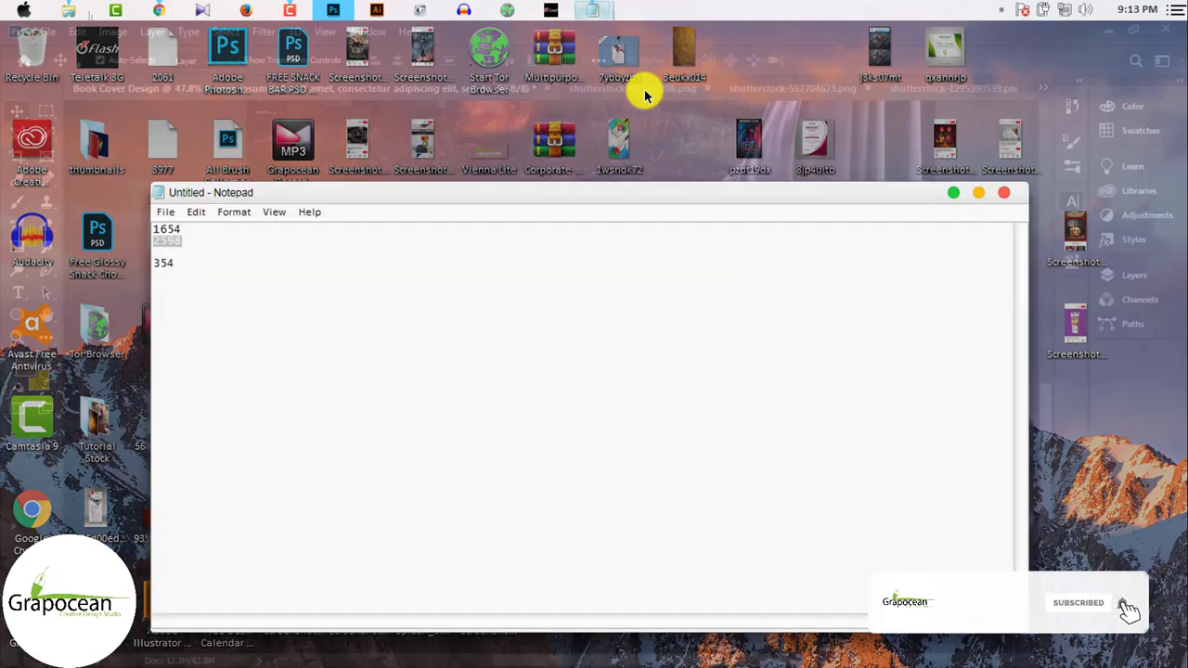
{"action": "mouse_move", "coordinate": [592, 10]}
{"action": "left_click", "coordinate": [644, 93]}
{"action": "left_click", "coordinate": [968, 194]}
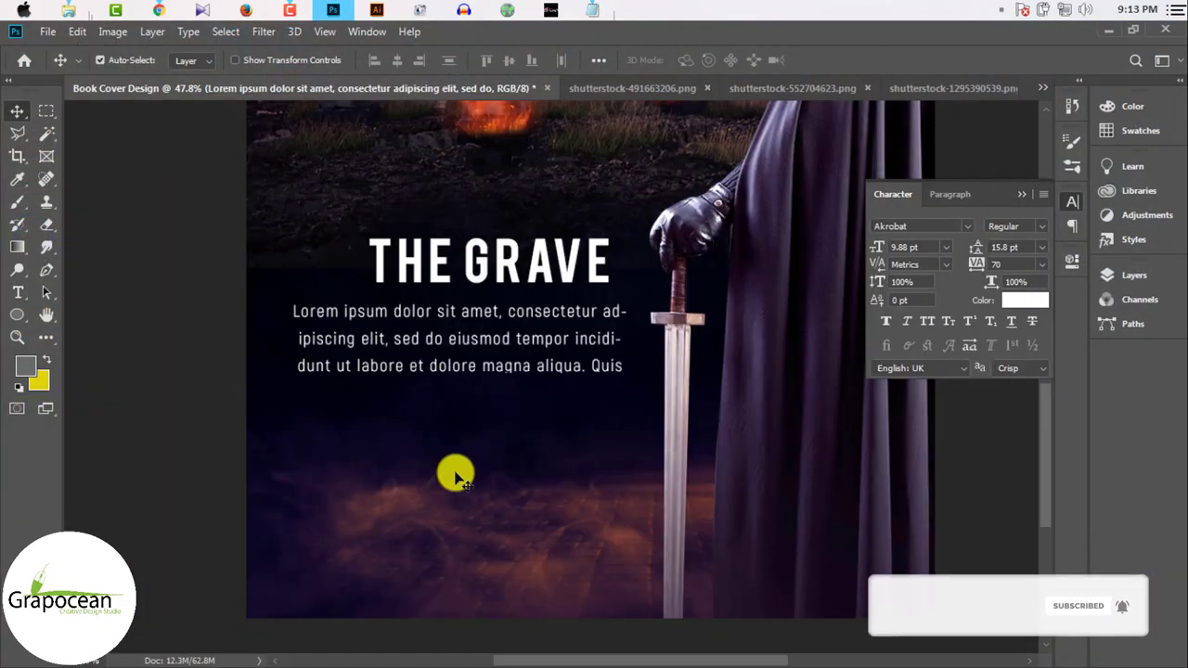
{"action": "scroll", "coordinate": [488, 390], "scroll_direction": "up", "scroll_amount": 3}
Step: Paste extra lorem ipsum lines, tighten the leading to 12.8 pt, and right-align the paragraph
{"action": "left_click_drag", "start_coordinate": [663, 358], "coordinate": [230, 278]}
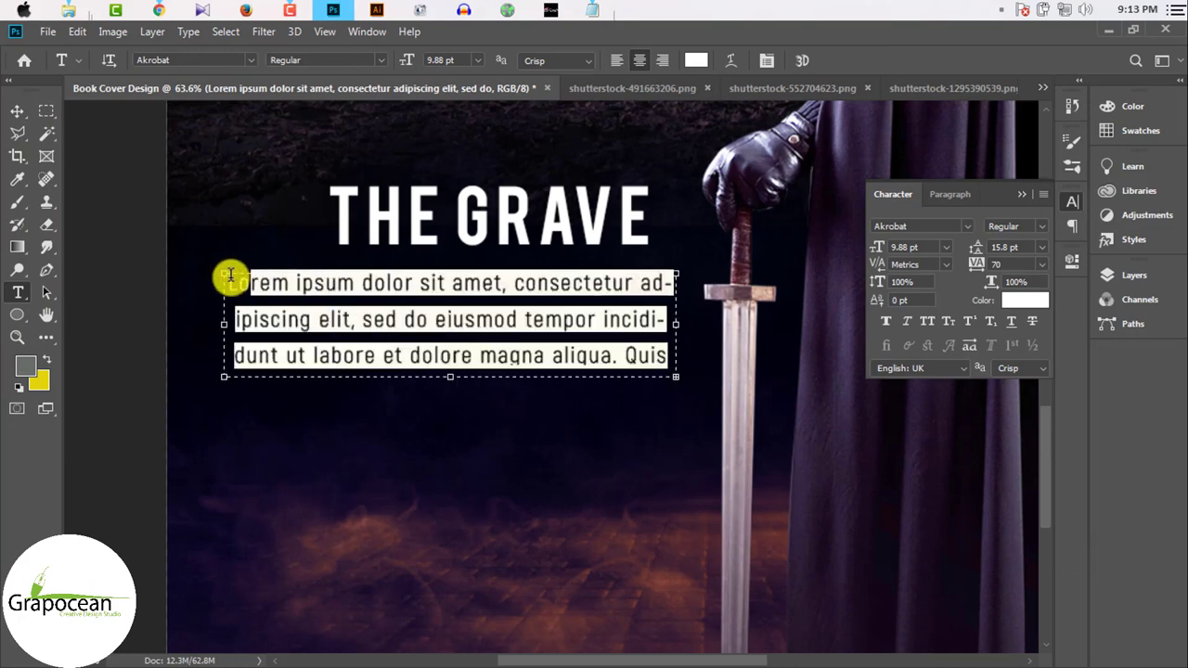
{"action": "type", "text": "Lorem ipsum dolor sit amet, consectetur adipiscing elit, sed do eiusmod tempor incididunt ut labore et dolore magna aliqua. Quis ipsum suspendisse ultrices gravida. Risus commodo viverra maecenas accumsan lacus vel facilisis."}
{"action": "left_click_drag", "start_coordinate": [517, 469], "coordinate": [193, 283]}
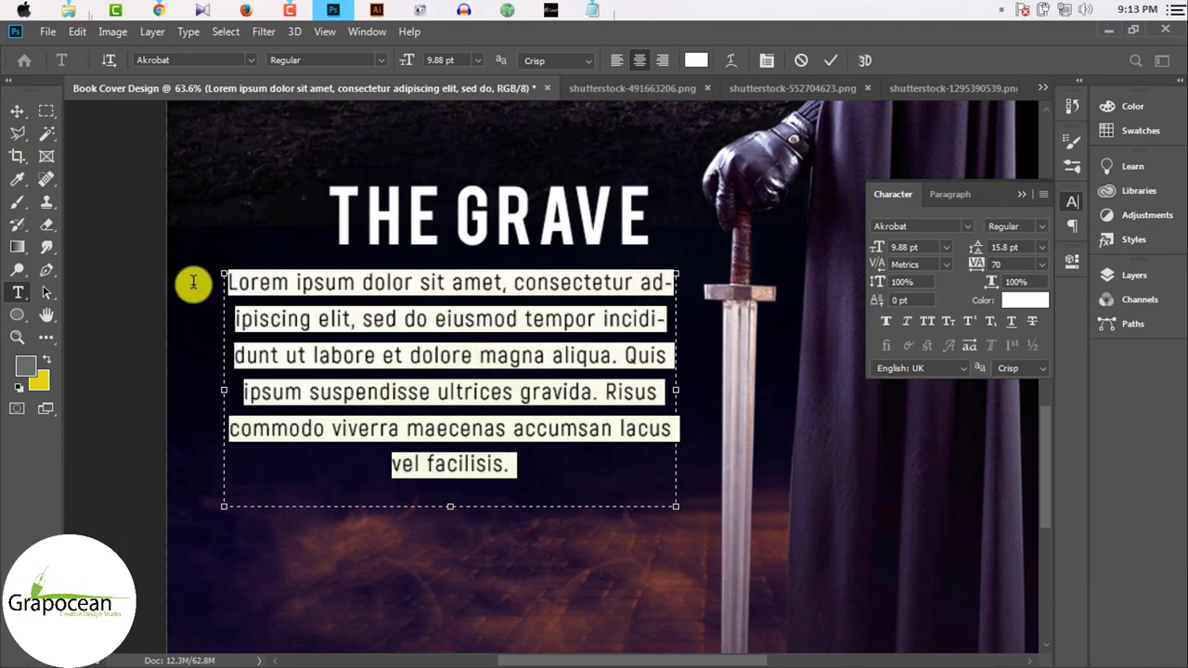
{"action": "left_click_drag", "start_coordinate": [978, 253], "coordinate": [976, 252]}
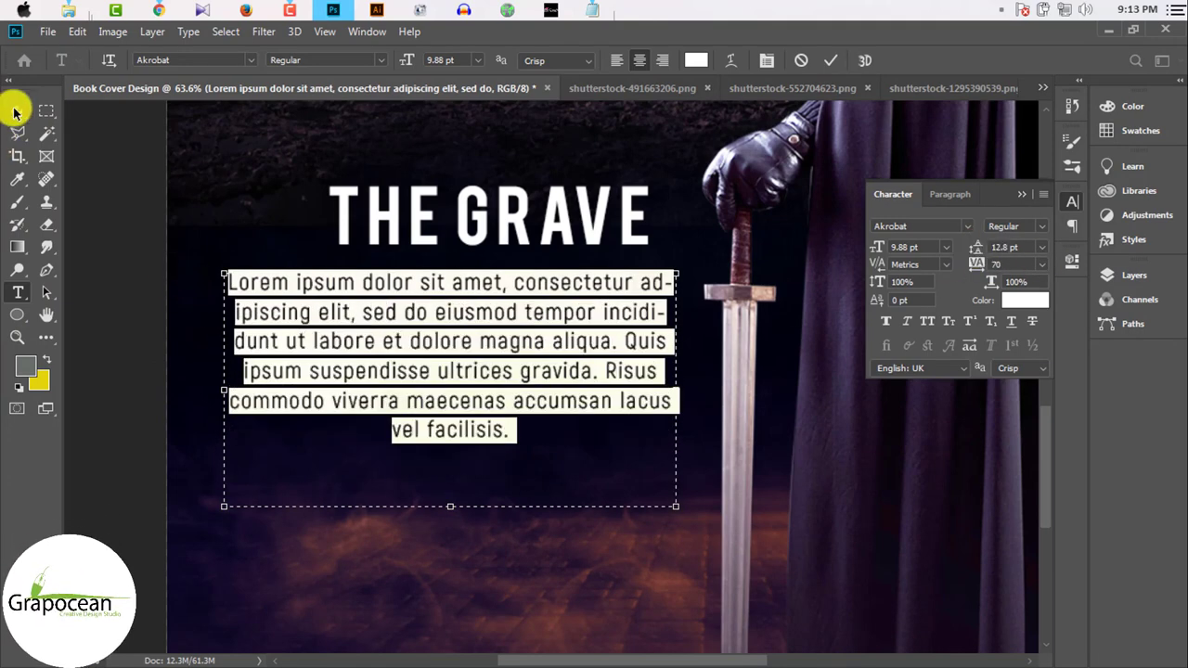
{"action": "left_click", "coordinate": [616, 60]}
{"action": "left_click", "coordinate": [662, 60]}
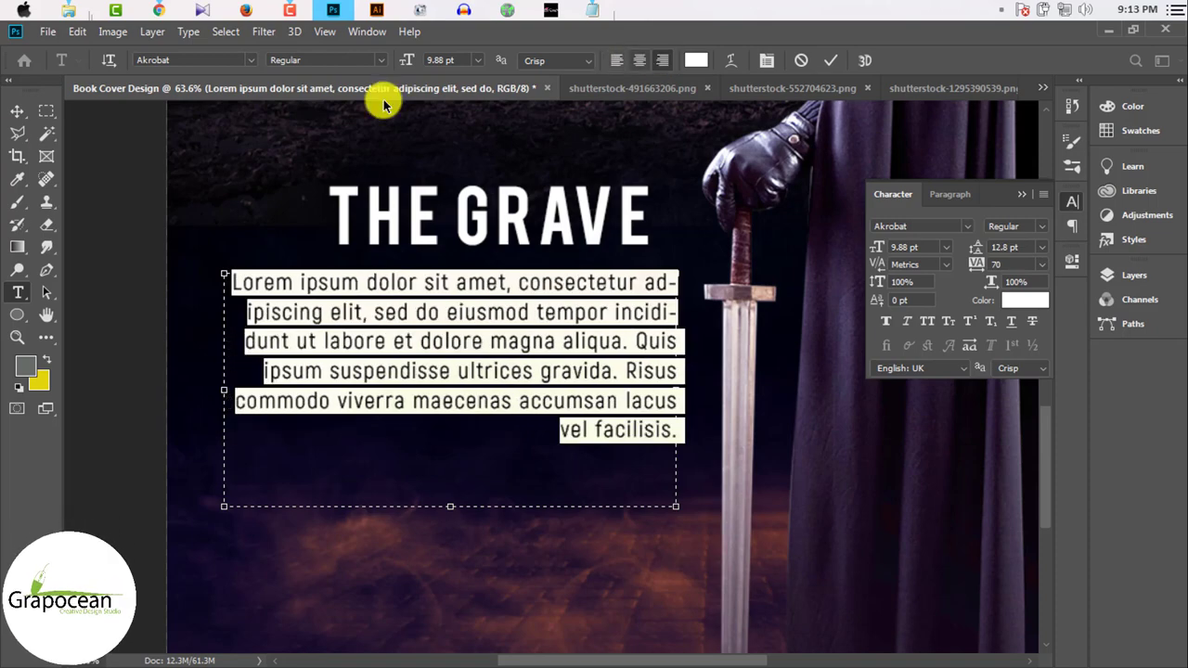
Step: Move the right-aligned paragraph directly beneath THE GRAVE title
{"action": "key", "text": "ctrl+Return"}
{"action": "left_click_drag", "start_coordinate": [529, 323], "coordinate": [610, 300]}
{"action": "key", "text": "ctrl+0"}
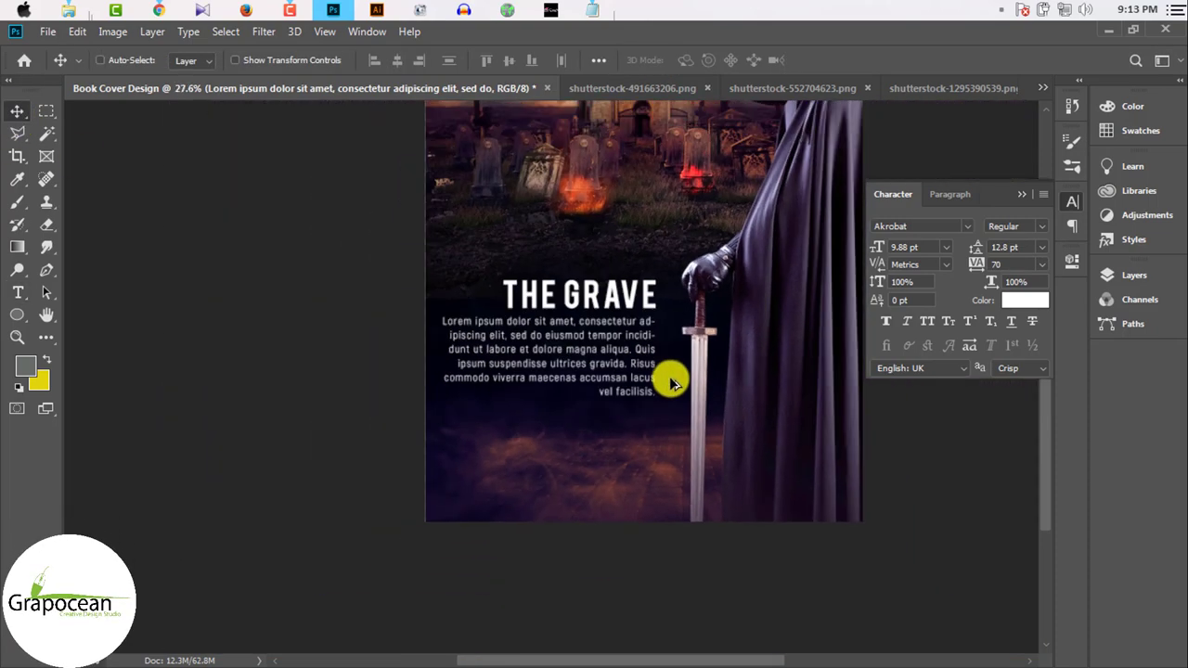
{"action": "scroll", "coordinate": [520, 478], "scroll_direction": "up", "scroll_amount": 5}
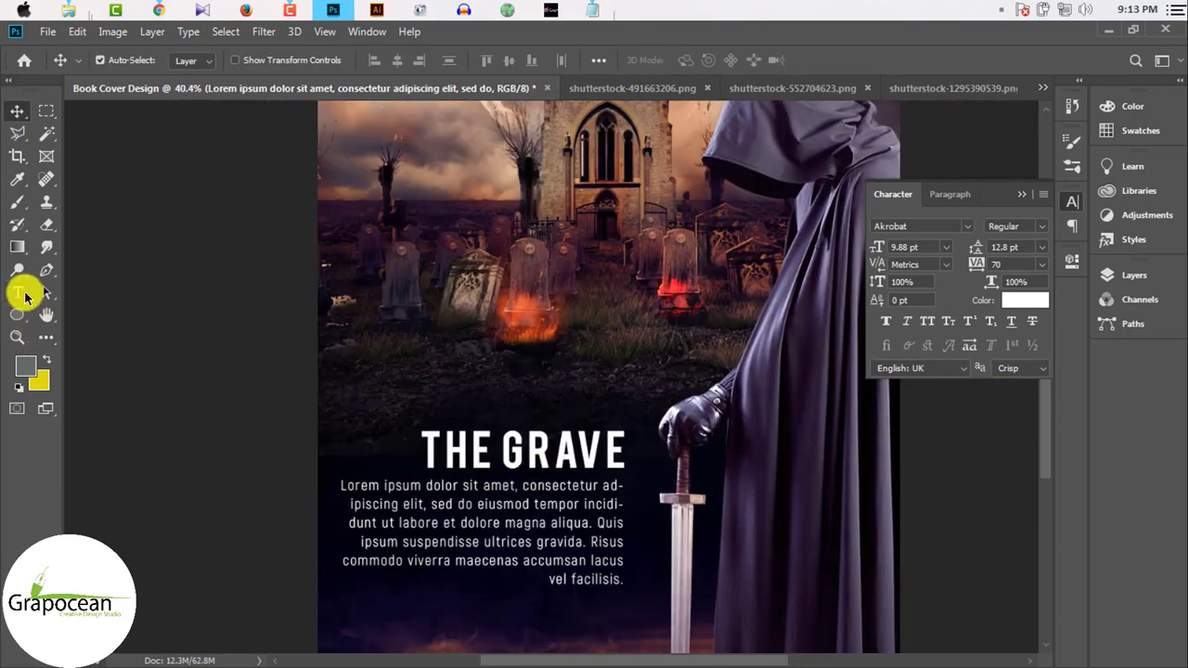
Step: Resize THE GRAVE title to 39.21 pt and move it left over the paragraph
{"action": "triple_click", "coordinate": [425, 440]}
{"action": "left_click_drag", "start_coordinate": [406, 60], "coordinate": [451, 56]}
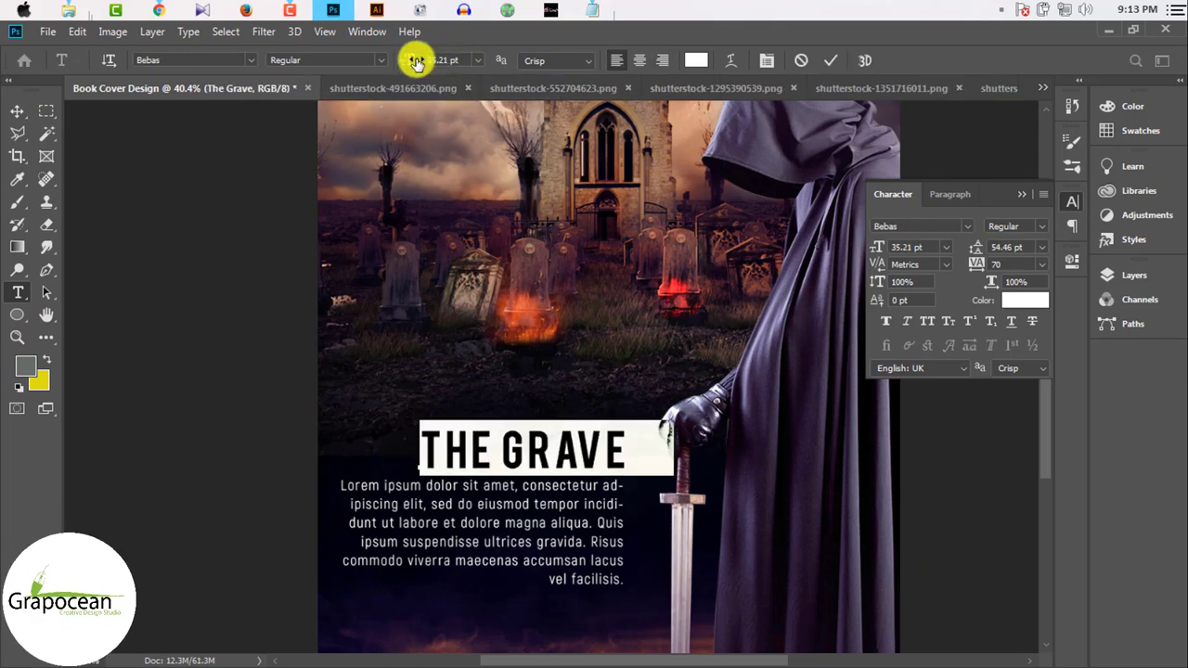
{"action": "left_click", "coordinate": [17, 110]}
{"action": "left_click_drag", "start_coordinate": [583, 422], "coordinate": [504, 422]}
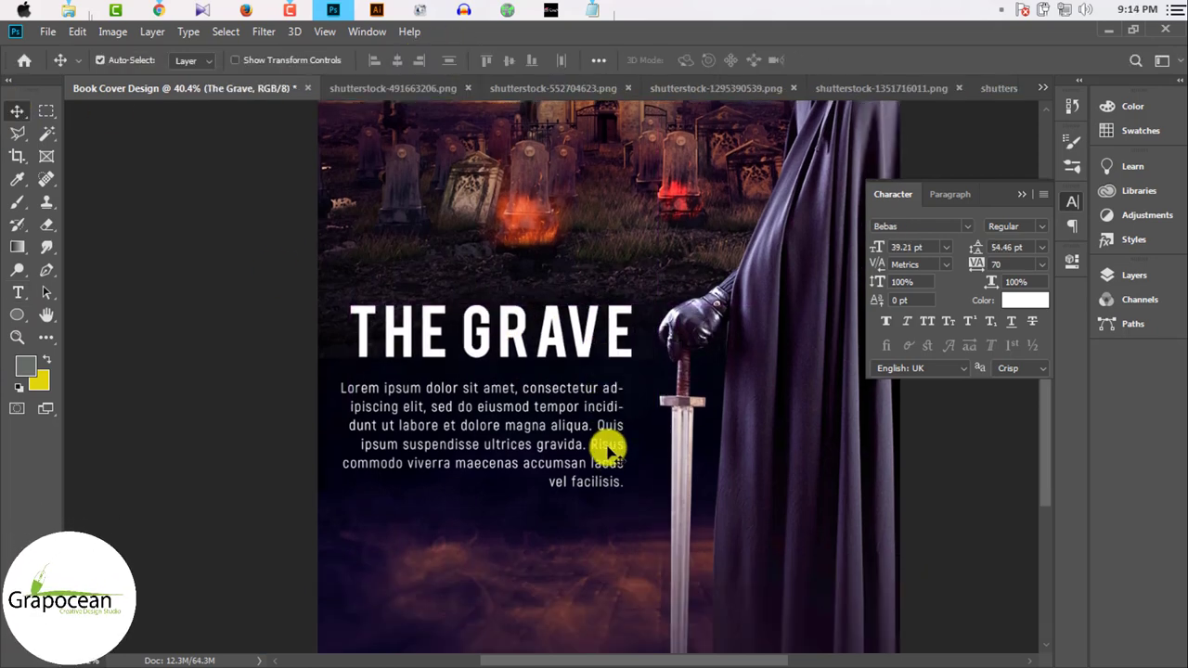
Step: Nudge the paragraph slightly right and the title slightly up so they line up
{"action": "scroll", "coordinate": [604, 445], "scroll_direction": "down", "scroll_amount": 5}
{"action": "scroll", "coordinate": [619, 447], "scroll_direction": "up", "scroll_amount": 2}
{"action": "scroll", "coordinate": [599, 451], "scroll_direction": "up", "scroll_amount": 2}
{"action": "scroll", "coordinate": [525, 446], "scroll_direction": "down", "scroll_amount": 2}
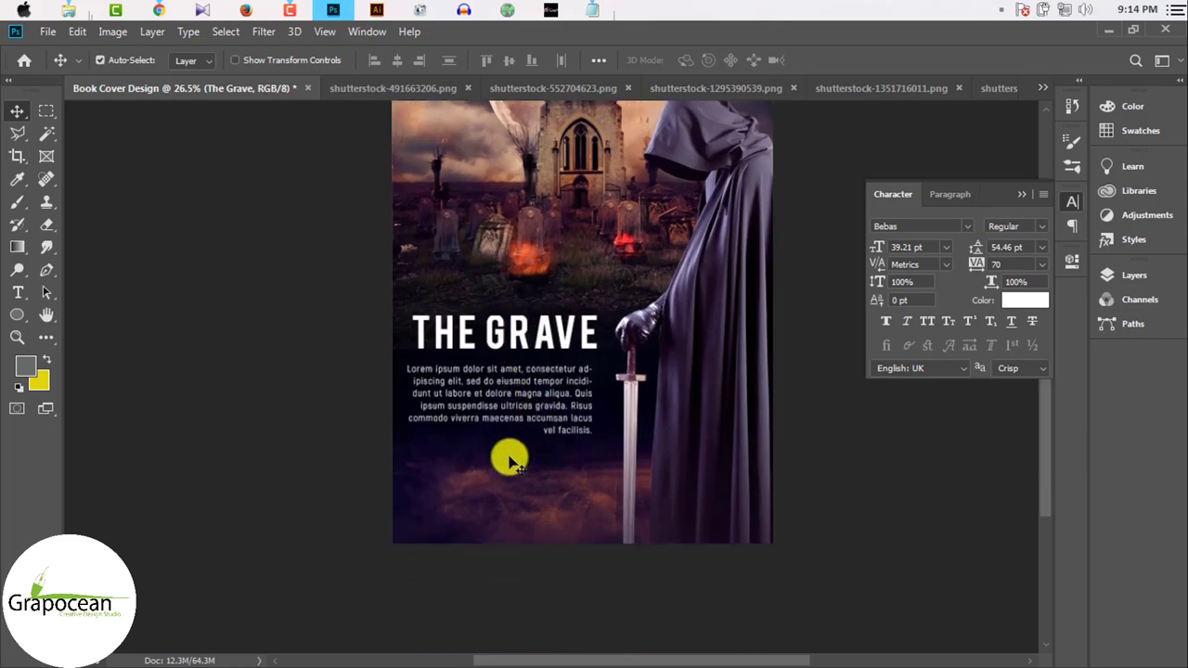
{"action": "scroll", "coordinate": [509, 456], "scroll_direction": "up", "scroll_amount": 3}
{"action": "left_click_drag", "start_coordinate": [580, 379], "coordinate": [590, 379]}
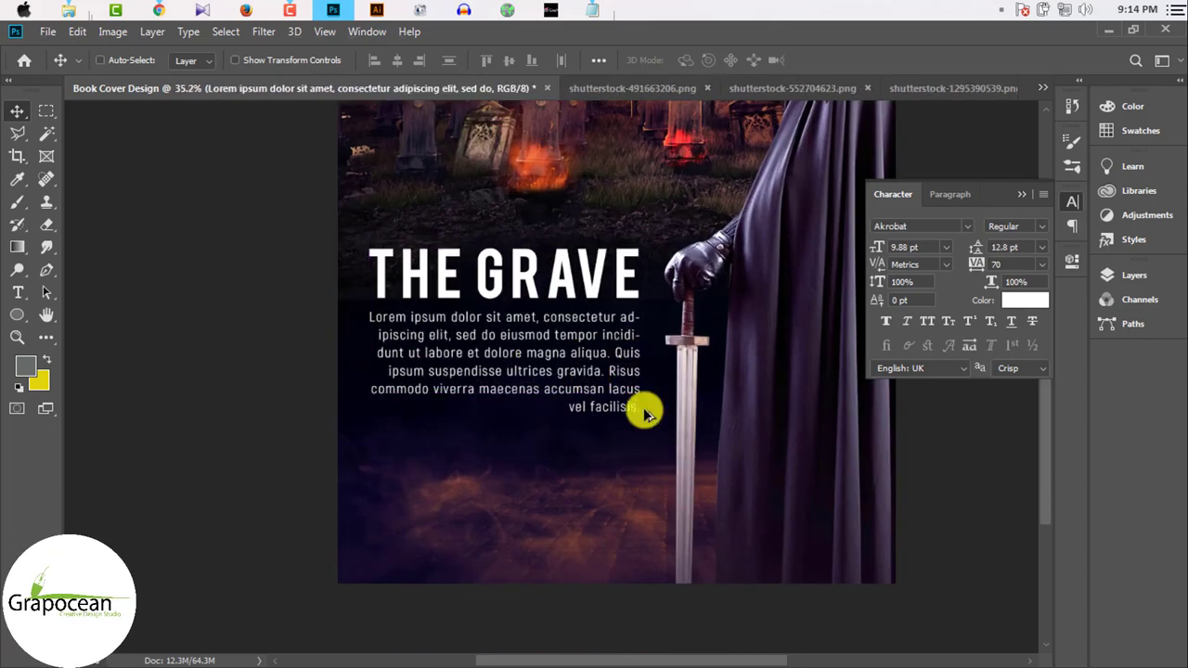
{"action": "scroll", "coordinate": [732, 377], "scroll_direction": "down", "scroll_amount": 4}
{"action": "mouse_move", "coordinate": [546, 446]}
{"action": "left_mouse_down"}
{"action": "mouse_move", "coordinate": [544, 428]}
{"action": "mouse_move", "coordinate": [541, 455]}
{"action": "left_mouse_up"}
{"action": "scroll", "coordinate": [528, 340], "scroll_direction": "up", "scroll_amount": 1}
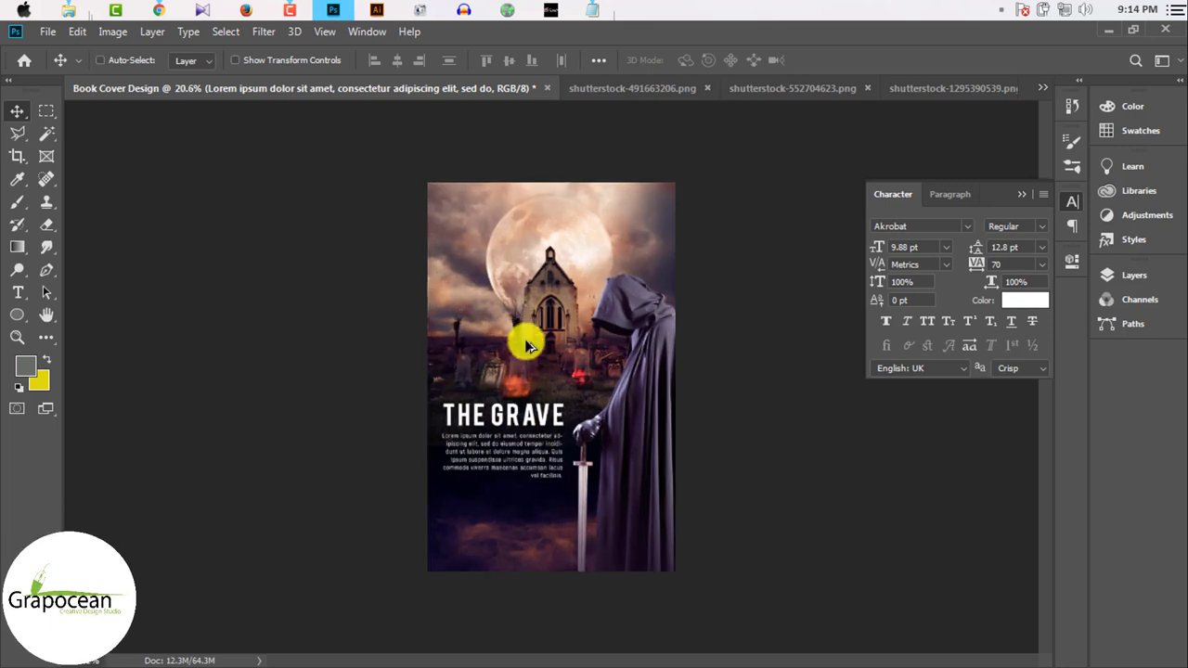
{"action": "scroll", "coordinate": [517, 480], "scroll_direction": "up", "scroll_amount": 2}
{"action": "scroll", "coordinate": [520, 483], "scroll_direction": "down", "scroll_amount": 2}
{"action": "scroll", "coordinate": [684, 220], "scroll_direction": "up", "scroll_amount": 6}
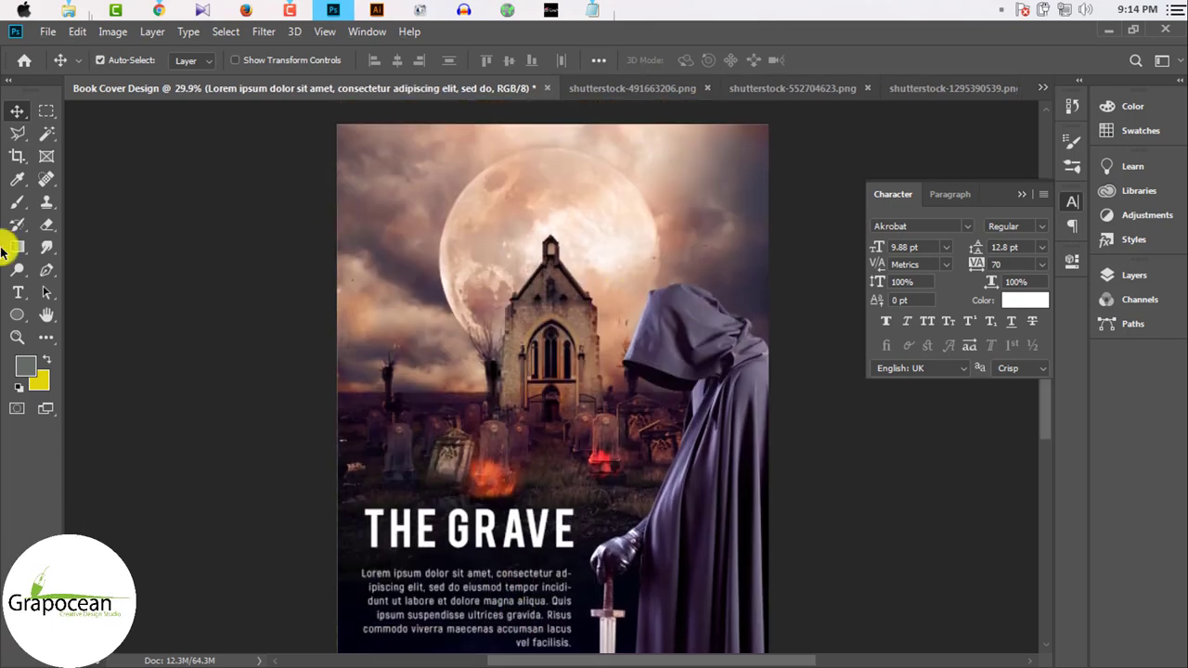
{"action": "left_click", "coordinate": [17, 292]}
{"action": "left_click", "coordinate": [495, 198]}
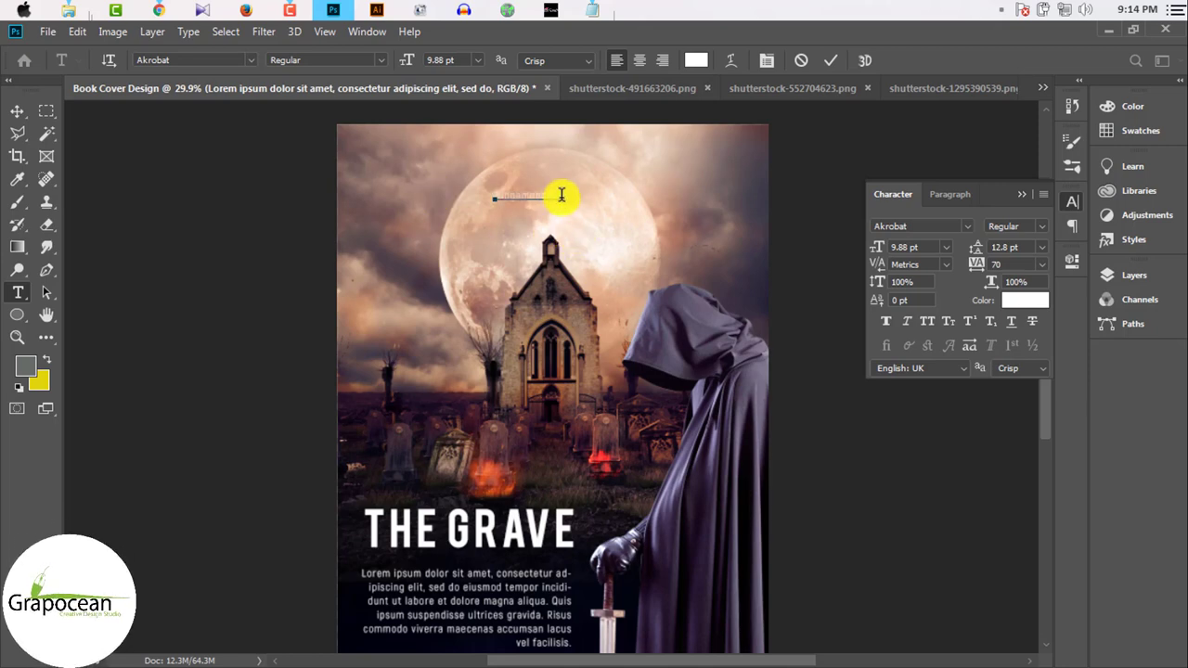
Step: Enter the tagline 'The Judgement day' in black with the Black font style
{"action": "key", "text": "ctrl+v"}
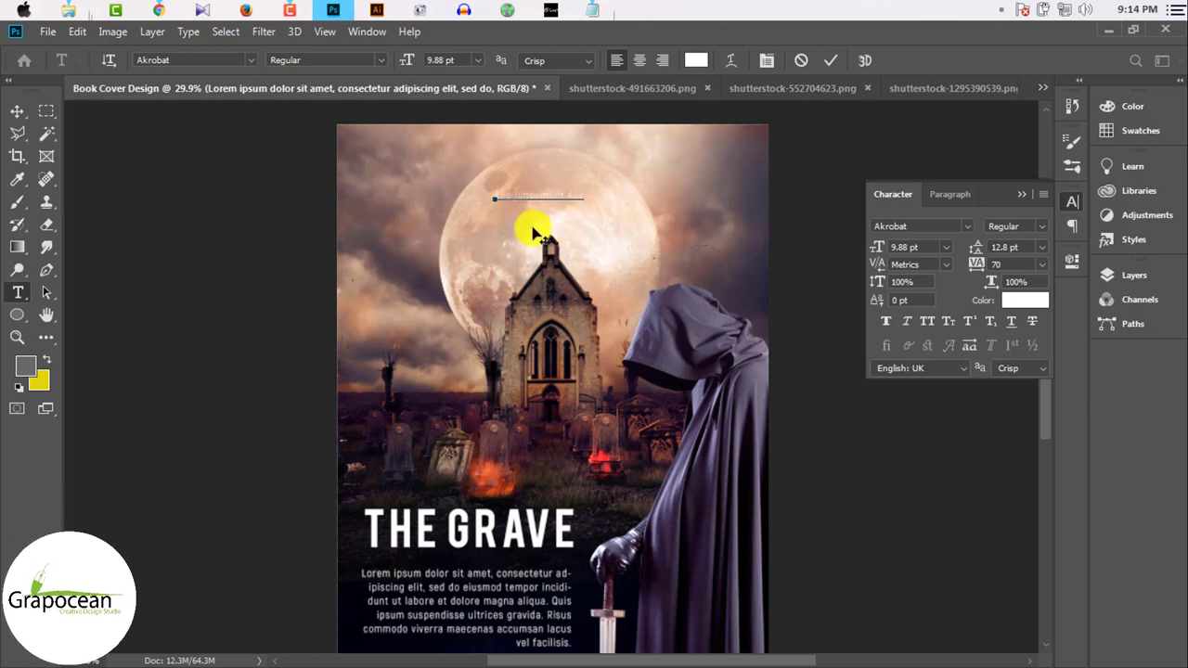
{"action": "left_click", "coordinate": [698, 62]}
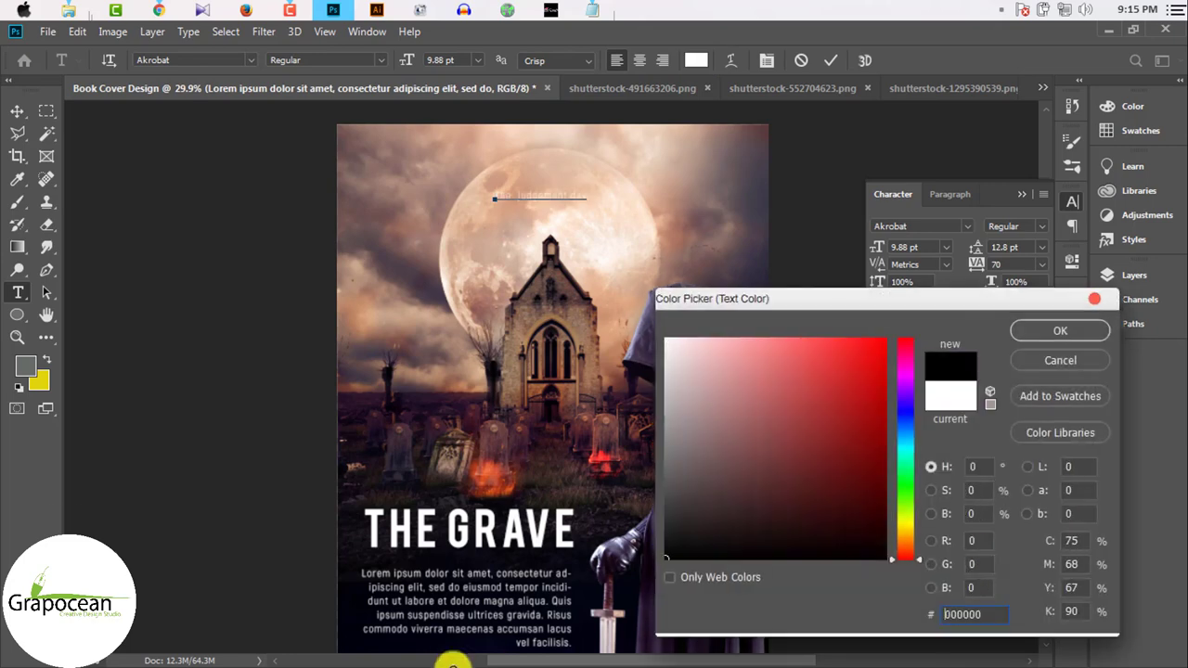
{"action": "left_click", "coordinate": [1037, 340]}
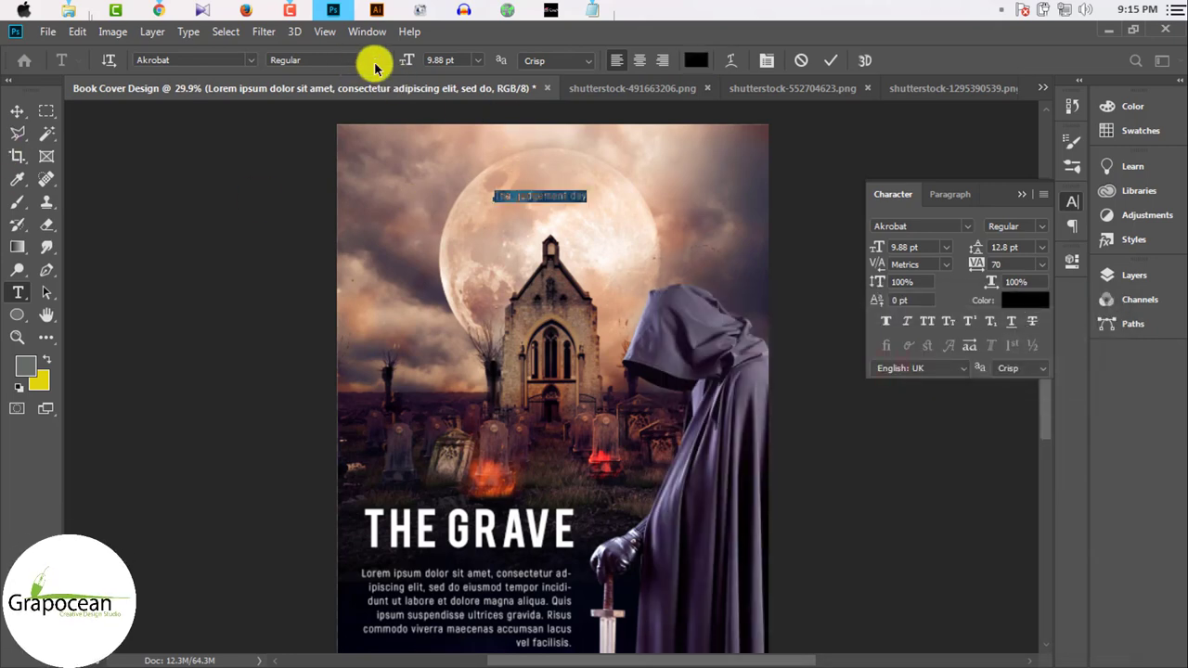
{"action": "left_click", "coordinate": [316, 59]}
{"action": "left_click", "coordinate": [332, 158]}
{"action": "key", "text": "ctrl+Return"}
{"action": "key", "text": "v"}
Step: Move the tagline higher on the moon and capitalise 'Judgement'
{"action": "scroll", "coordinate": [530, 226], "scroll_direction": "up", "scroll_amount": 2}
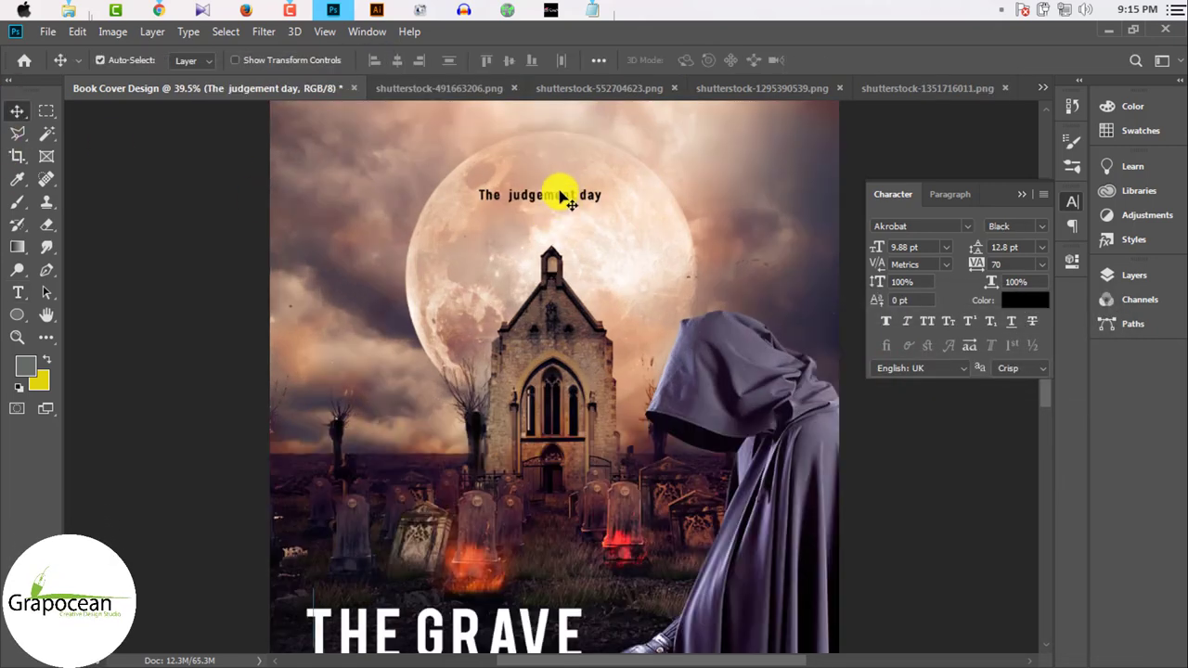
{"action": "left_click_drag", "start_coordinate": [561, 198], "coordinate": [553, 140]}
{"action": "scroll", "coordinate": [523, 191], "scroll_direction": "up", "scroll_amount": 2}
{"action": "left_click", "coordinate": [18, 292]}
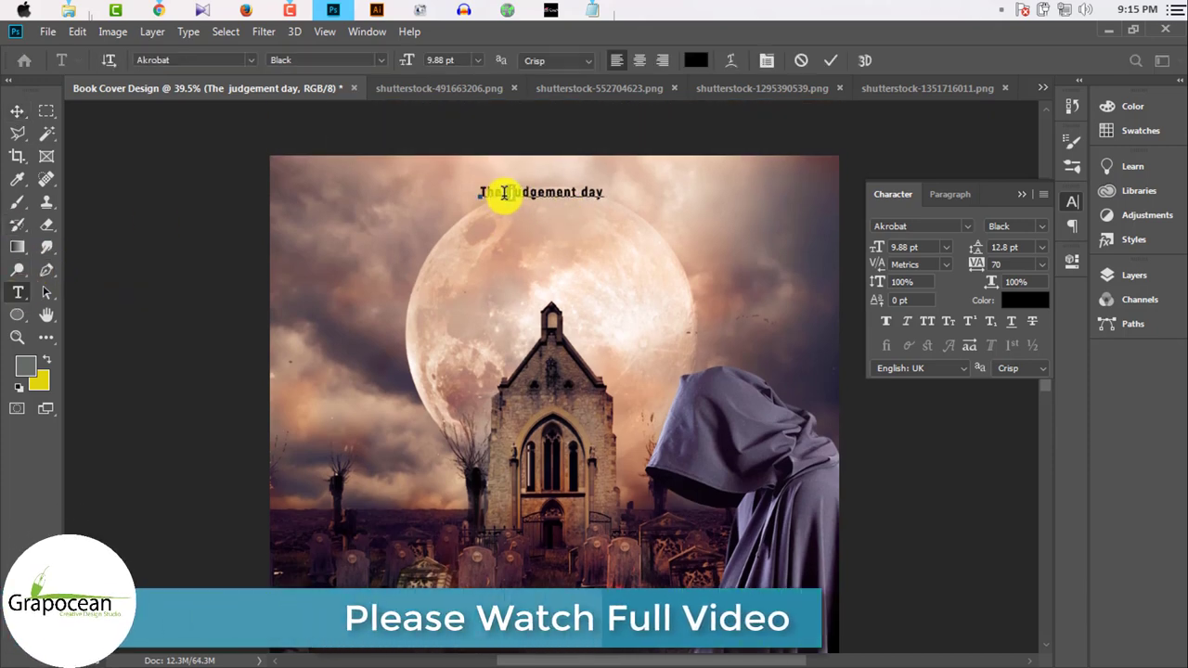
{"action": "key", "text": "BackSpace"}
{"action": "key", "text": "ctrl+Return"}
Step: Centre the tagline horizontally on the cover by aligning it with the Background layer
{"action": "key", "text": "v"}
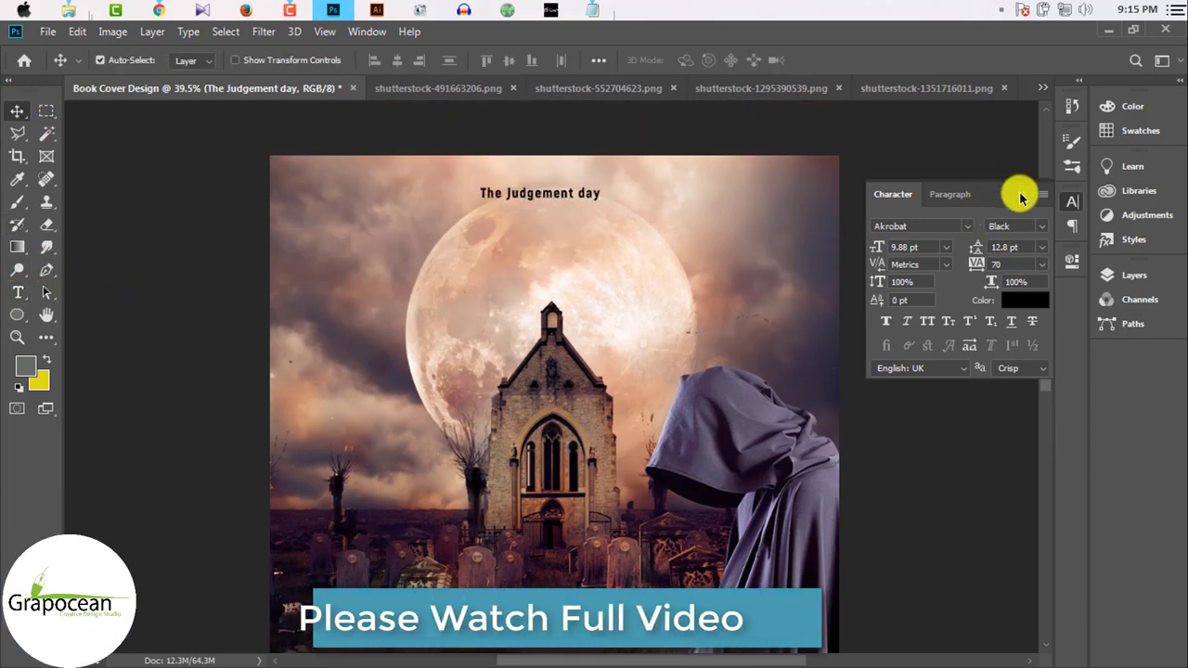
{"action": "left_click", "coordinate": [1022, 194]}
{"action": "left_click", "coordinate": [1095, 275]}
{"action": "scroll", "coordinate": [1031, 409], "scroll_direction": "down", "scroll_amount": 2}
{"action": "scroll", "coordinate": [1035, 418], "scroll_direction": "down", "scroll_amount": 2}
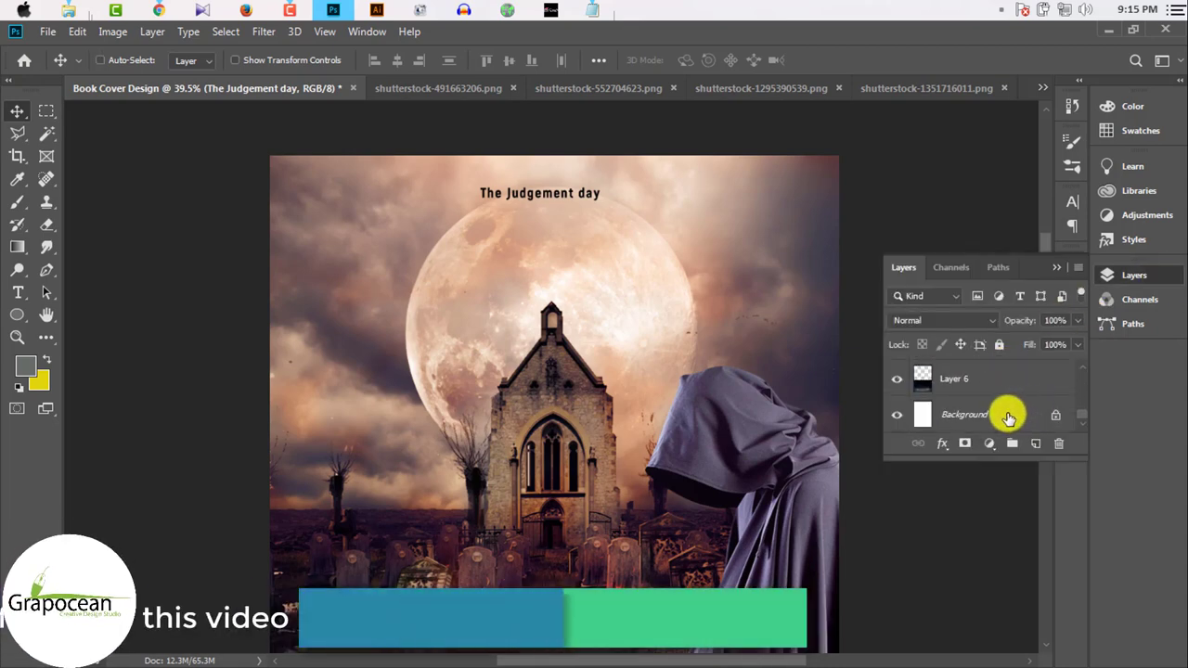
{"action": "left_click", "coordinate": [1008, 415], "text": "ctrl"}
{"action": "left_click", "coordinate": [397, 60]}
Step: Widen the tagline's letter spacing to a tracking of 270
{"action": "key", "text": "ctrl+plus"}
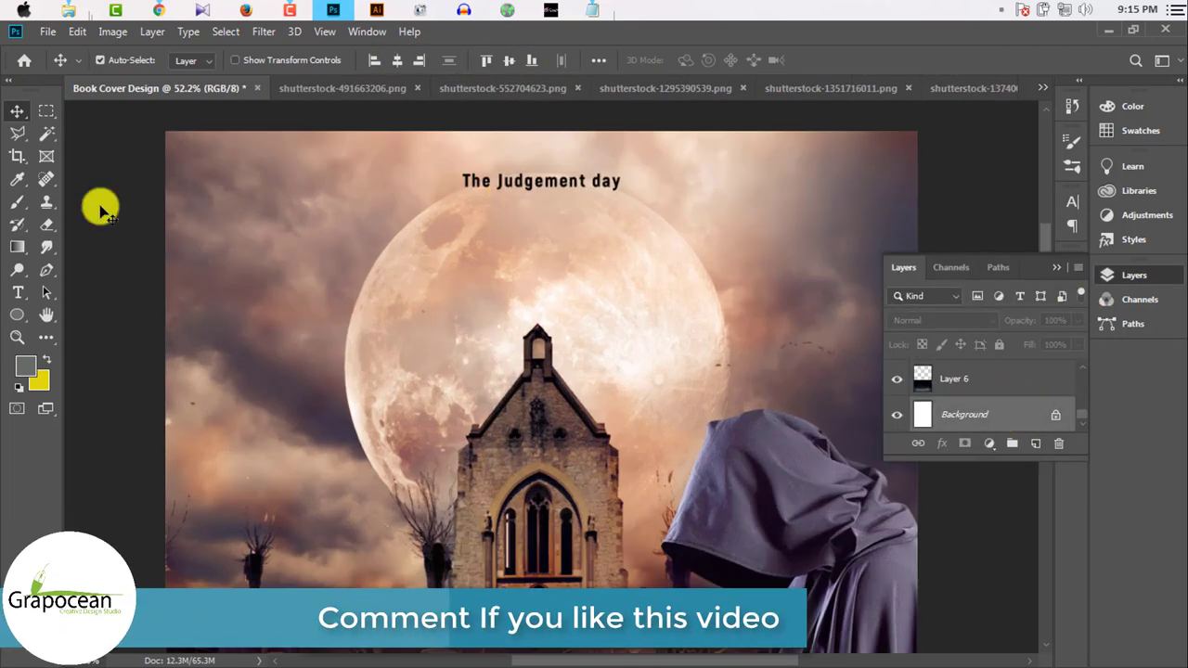
{"action": "left_click", "coordinate": [19, 292]}
{"action": "mouse_move", "coordinate": [467, 177]}
{"action": "left_mouse_down"}
{"action": "mouse_move", "coordinate": [647, 186]}
{"action": "mouse_move", "coordinate": [399, 175]}
{"action": "left_mouse_up"}
{"action": "left_click", "coordinate": [797, 60]}
{"action": "left_click", "coordinate": [1072, 201]}
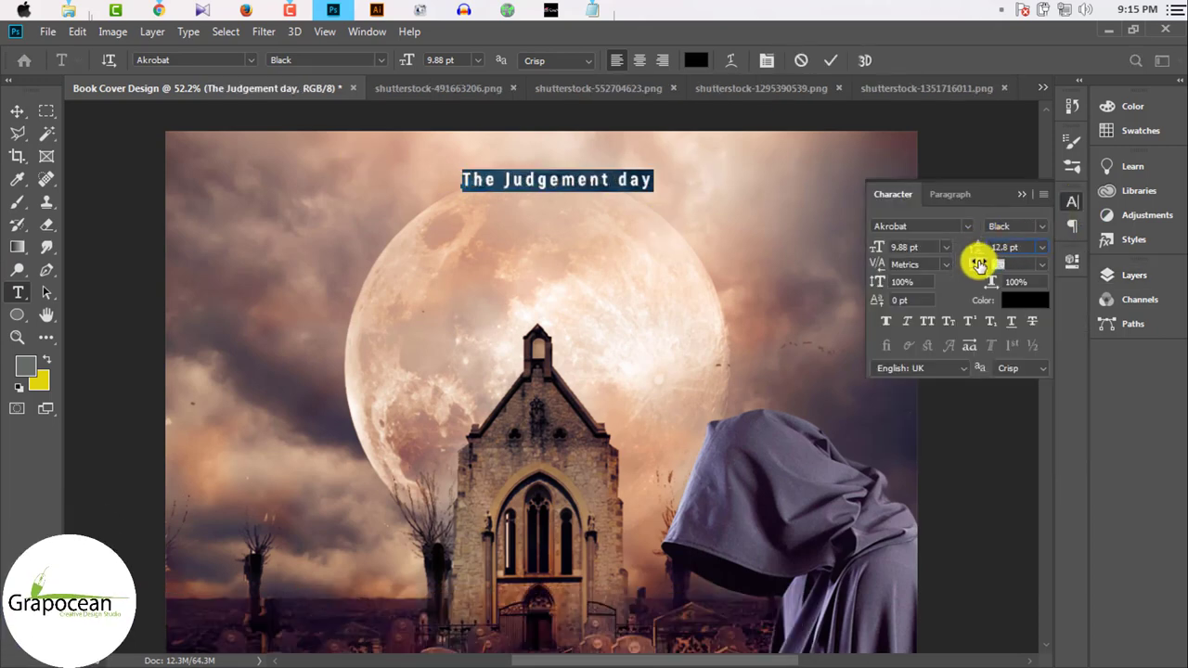
{"action": "left_click", "coordinate": [18, 112]}
Step: Move the tagline up so it sits centred over the chapel spire
{"action": "left_click_drag", "start_coordinate": [571, 183], "coordinate": [543, 167]}
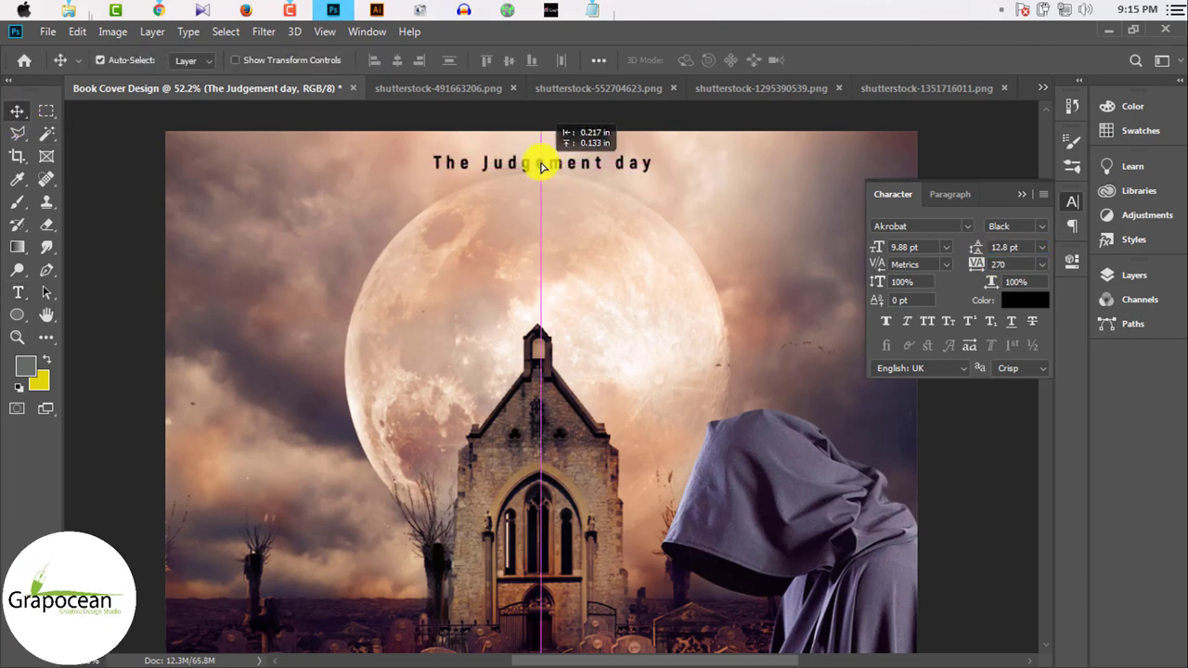
{"action": "scroll", "coordinate": [594, 367], "scroll_direction": "down", "scroll_amount": 3}
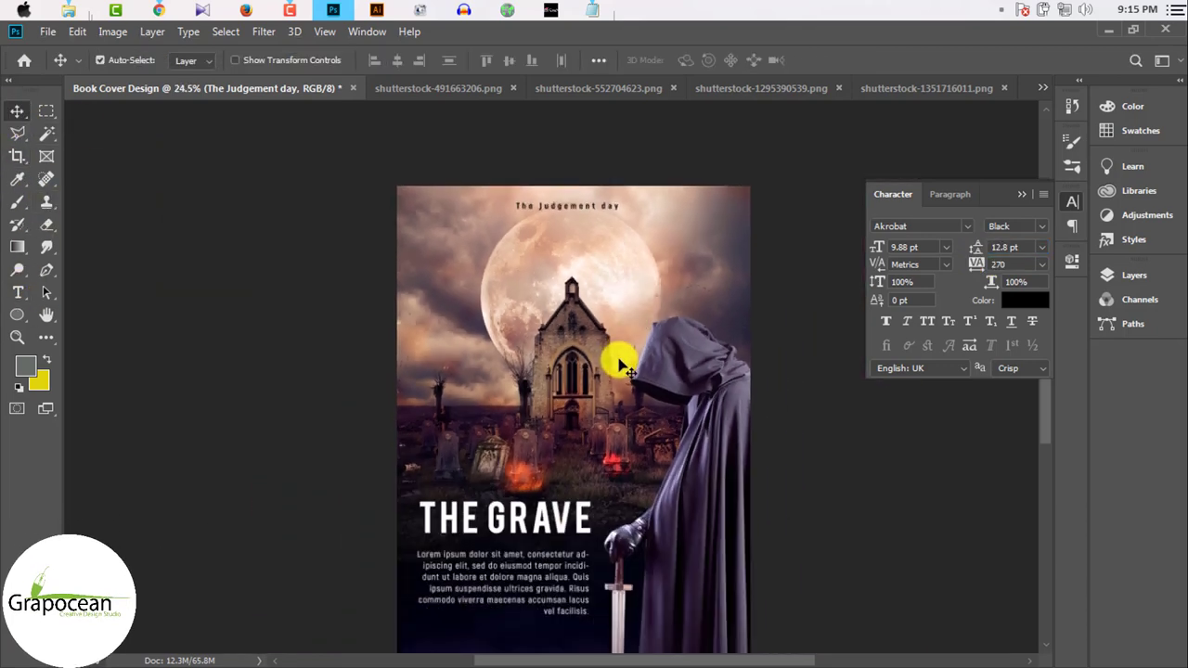
{"action": "scroll", "coordinate": [483, 173], "scroll_direction": "up", "scroll_amount": 2}
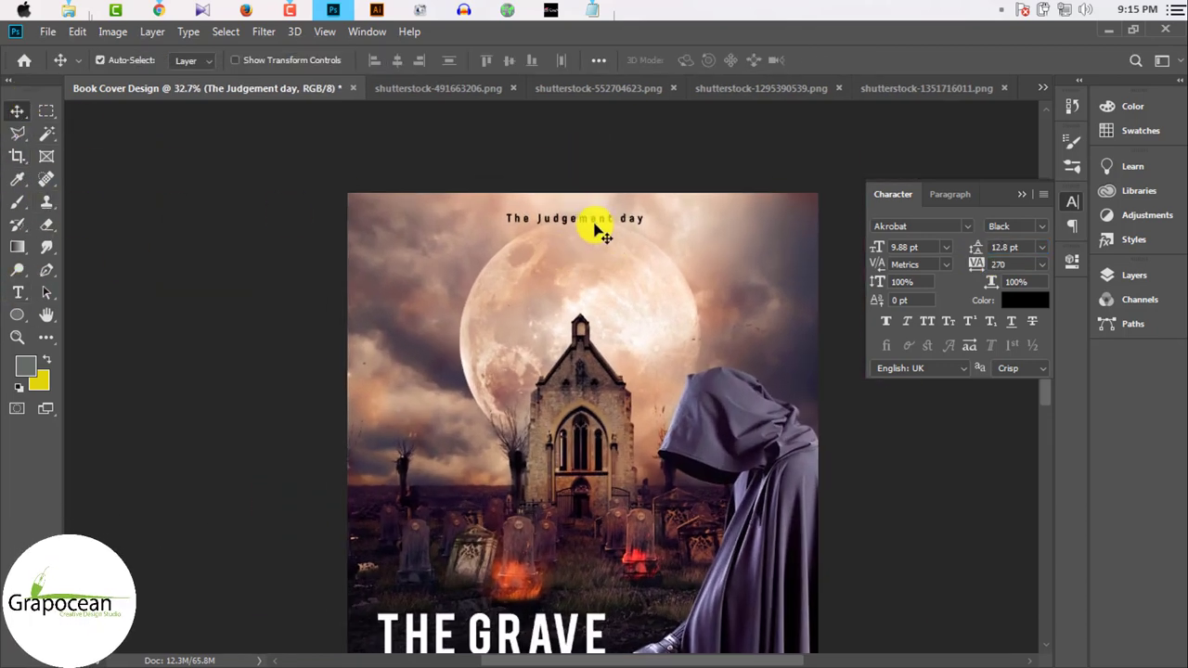
{"action": "scroll", "coordinate": [603, 297], "scroll_direction": "down", "scroll_amount": 3}
{"action": "scroll", "coordinate": [557, 464], "scroll_direction": "down", "scroll_amount": 2}
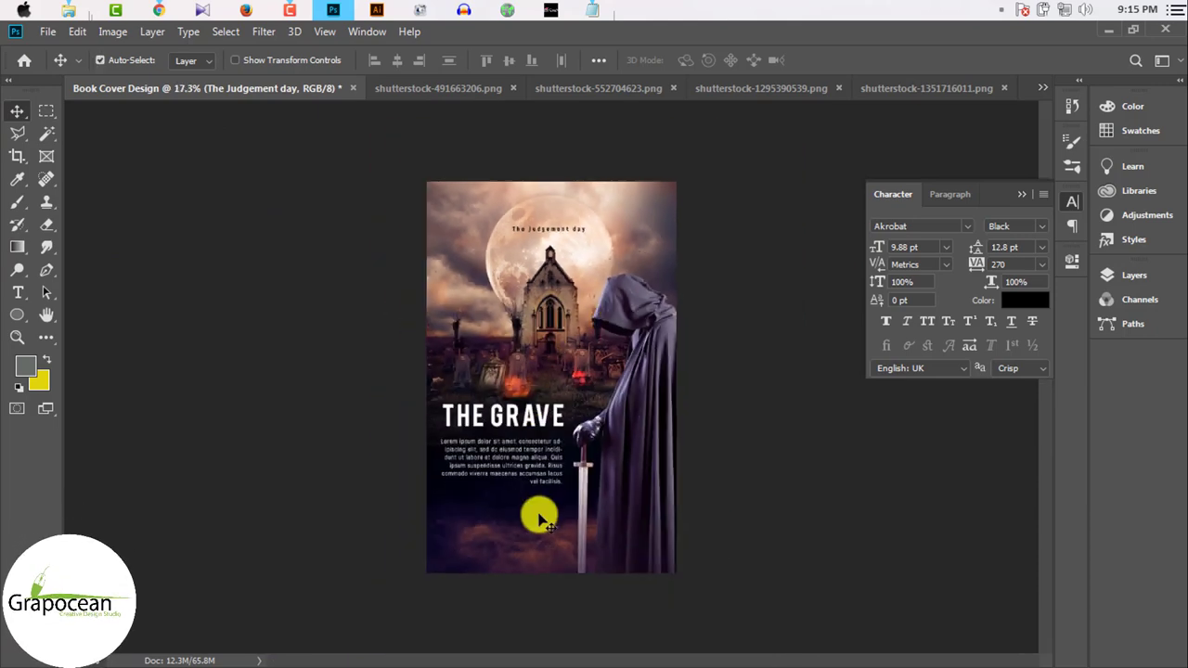
{"action": "scroll", "coordinate": [520, 506], "scroll_direction": "up", "scroll_amount": 1}
{"action": "scroll", "coordinate": [492, 464], "scroll_direction": "up", "scroll_amount": 2}
{"action": "scroll", "coordinate": [493, 399], "scroll_direction": "down", "scroll_amount": 2}
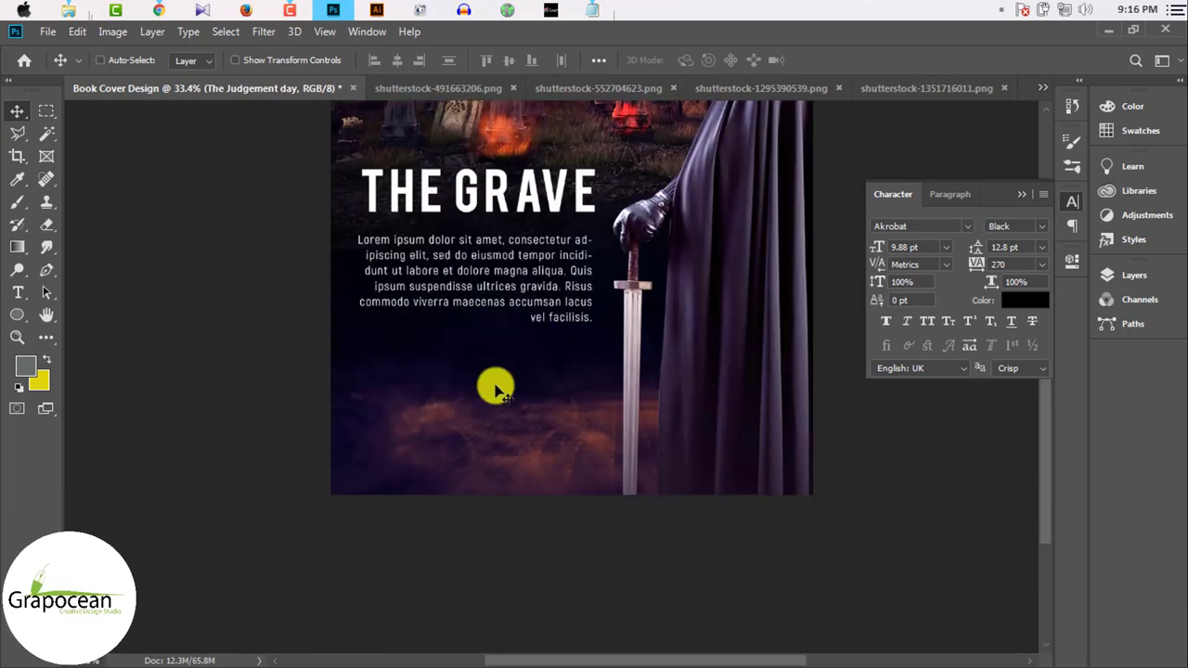
{"action": "scroll", "coordinate": [515, 385], "scroll_direction": "down", "scroll_amount": 3}
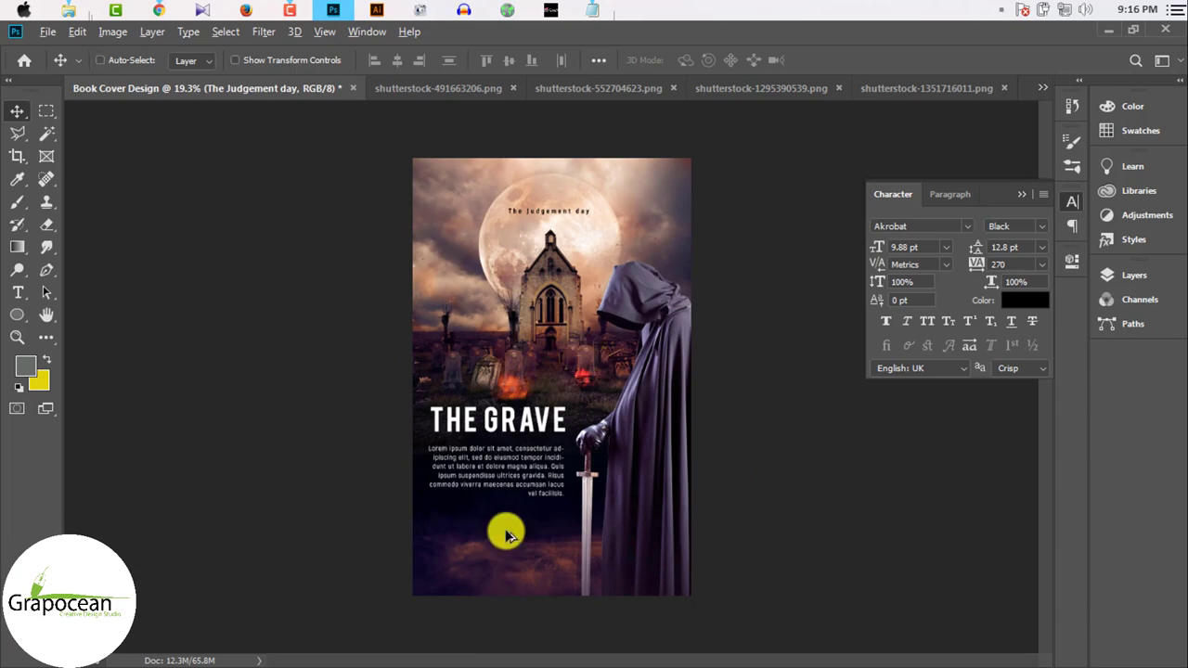
{"action": "scroll", "coordinate": [509, 535], "scroll_direction": "up", "scroll_amount": 3}
Step: Delete the body text from 'ultrices gravida' onward, leaving four lines ending at 'ipsum suspendisse'
{"action": "mouse_move", "coordinate": [619, 499]}
{"action": "left_mouse_down"}
{"action": "mouse_move", "coordinate": [437, 436]}
{"action": "mouse_move", "coordinate": [518, 451]}
{"action": "left_mouse_up"}
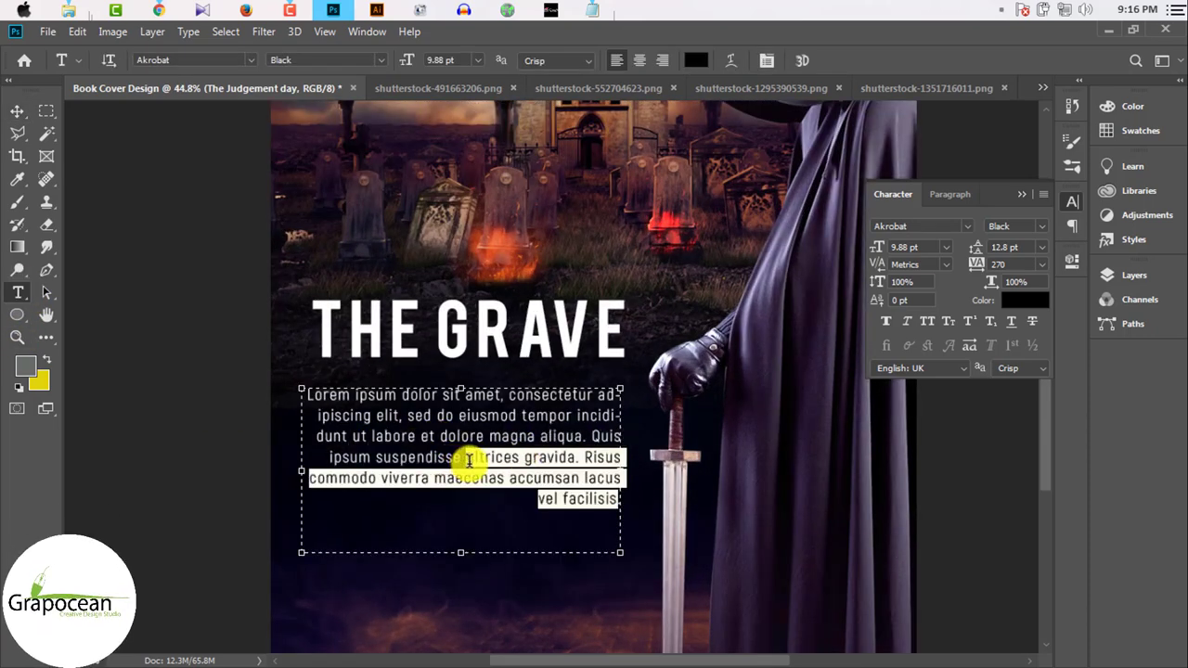
{"action": "key", "text": "BackSpace"}
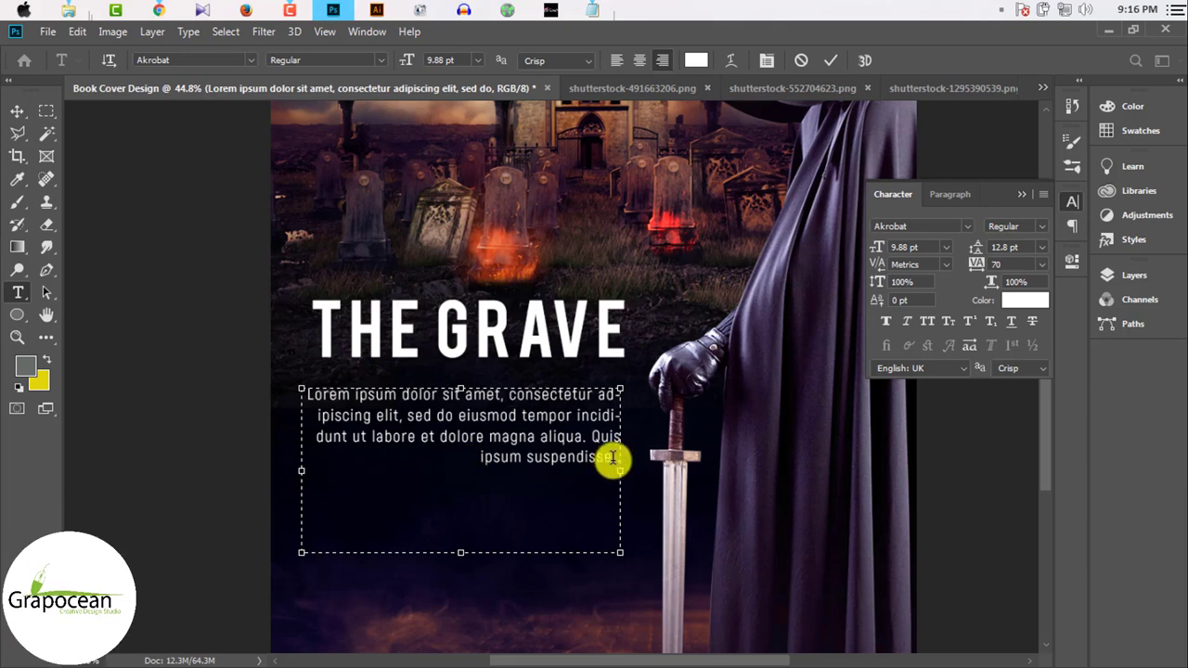
{"action": "left_click", "coordinate": [18, 112]}
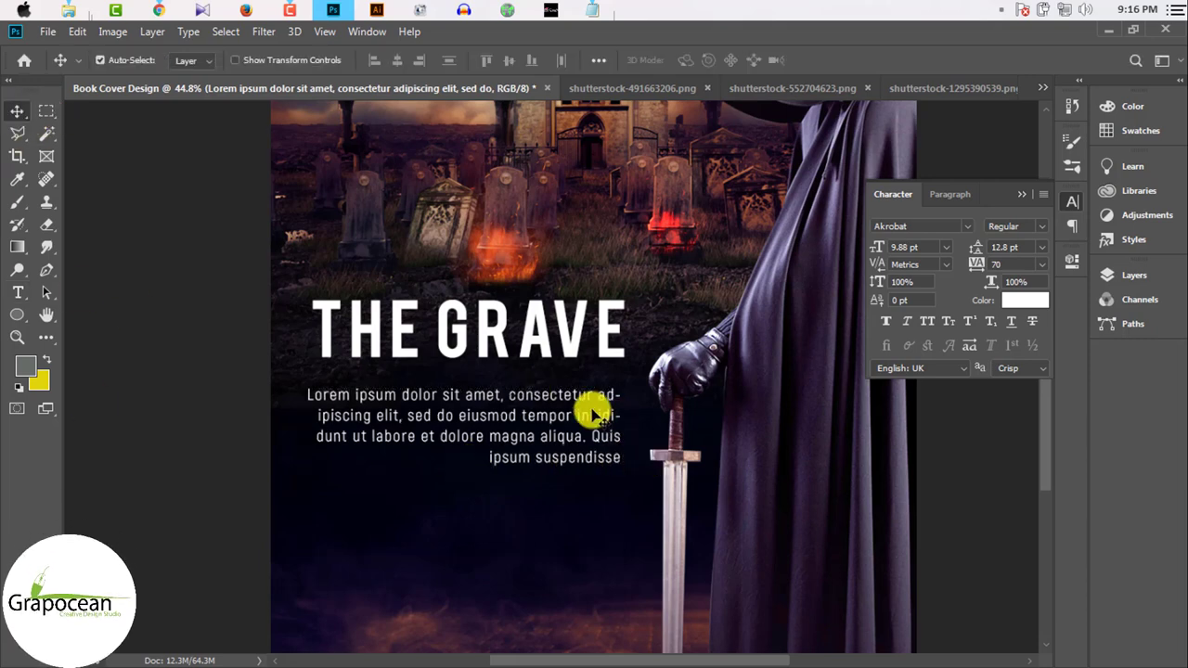
{"action": "scroll", "coordinate": [608, 445], "scroll_direction": "down", "scroll_amount": 2}
{"action": "scroll", "coordinate": [594, 468], "scroll_direction": "down", "scroll_amount": 3}
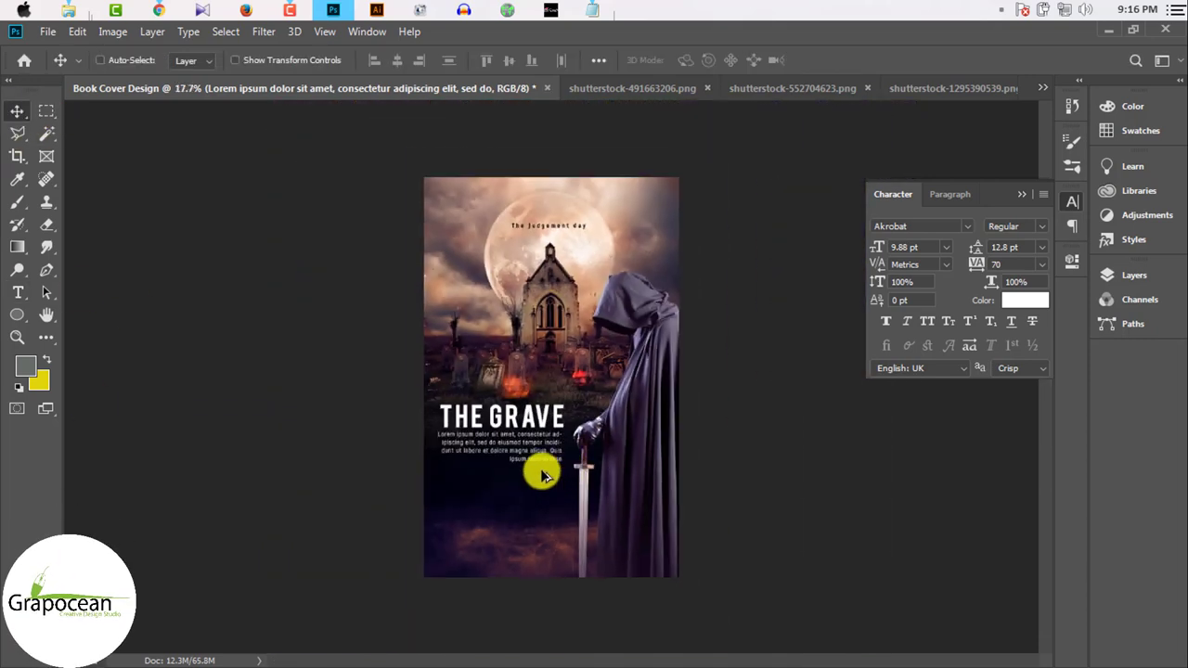
{"action": "scroll", "coordinate": [493, 265], "scroll_direction": "up", "scroll_amount": 1}
{"action": "scroll", "coordinate": [557, 318], "scroll_direction": "up", "scroll_amount": 1}
{"action": "scroll", "coordinate": [560, 80], "scroll_direction": "down", "scroll_amount": 1}
{"action": "scroll", "coordinate": [520, 376], "scroll_direction": "down", "scroll_amount": 2}
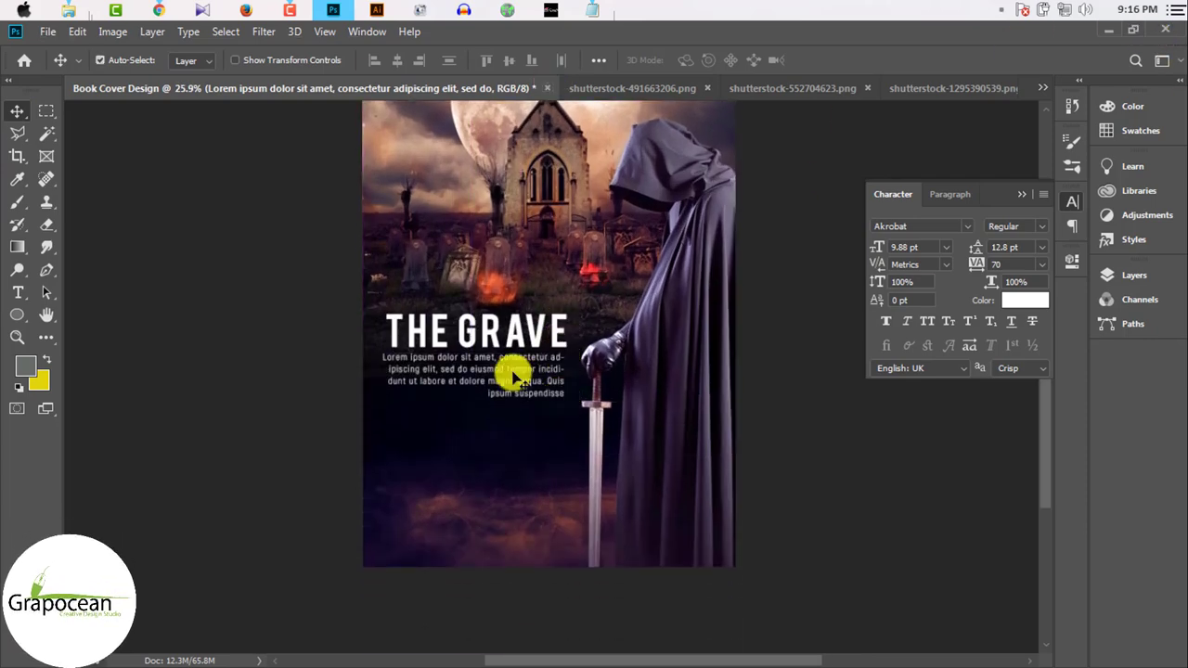
{"action": "scroll", "coordinate": [515, 362], "scroll_direction": "down", "scroll_amount": 1}
{"action": "scroll", "coordinate": [511, 334], "scroll_direction": "down", "scroll_amount": 1}
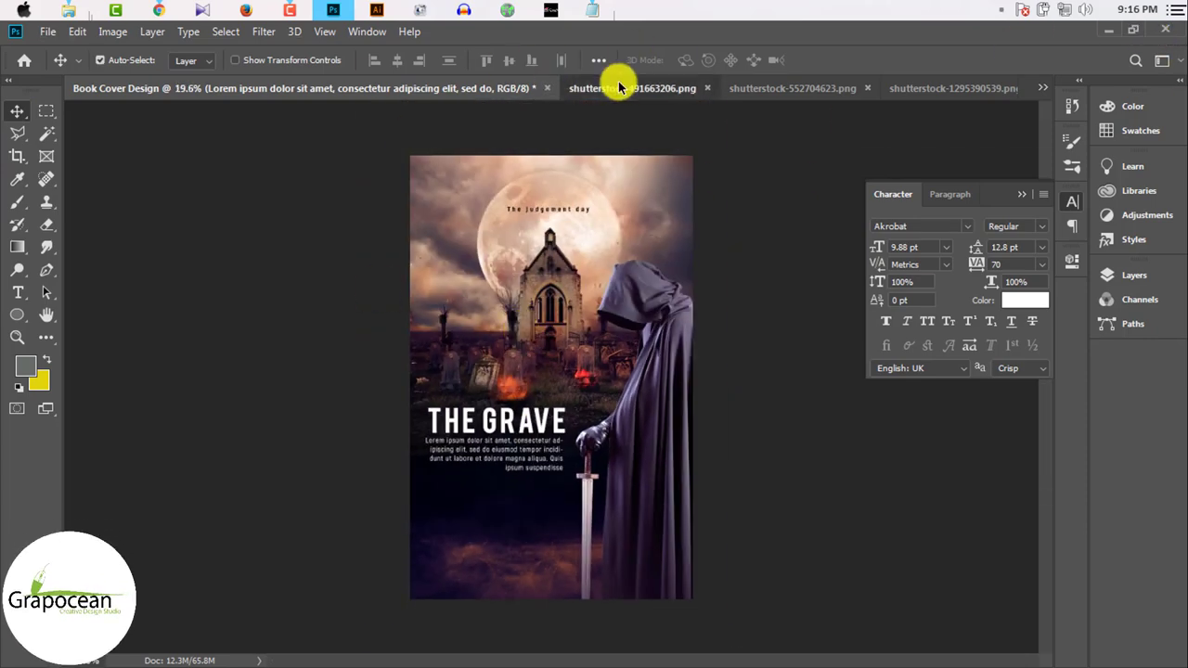
Step: Find the open rock texture image and select its texture layer
{"action": "left_click", "coordinate": [619, 87]}
{"action": "left_click", "coordinate": [891, 88]}
{"action": "left_click", "coordinate": [974, 87]}
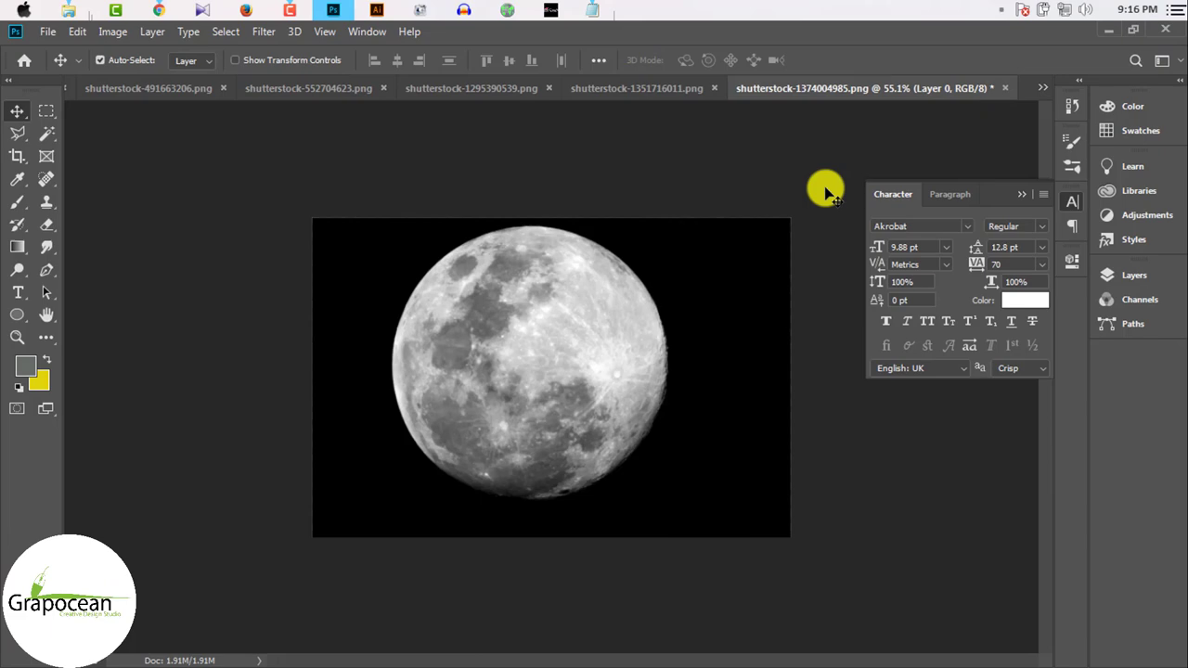
{"action": "left_click", "coordinate": [1044, 86]}
{"action": "left_click", "coordinate": [919, 228]}
{"action": "left_click", "coordinate": [1043, 87]}
{"action": "left_click", "coordinate": [939, 213]}
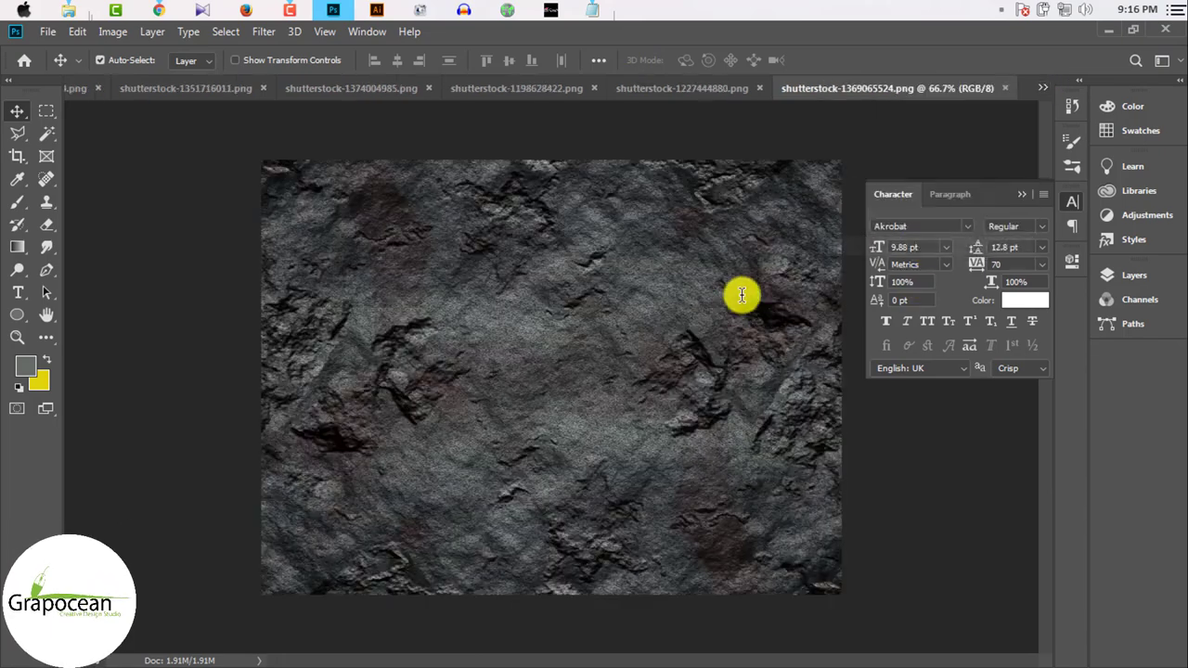
{"action": "left_click", "coordinate": [1022, 194]}
{"action": "left_click", "coordinate": [1134, 275]}
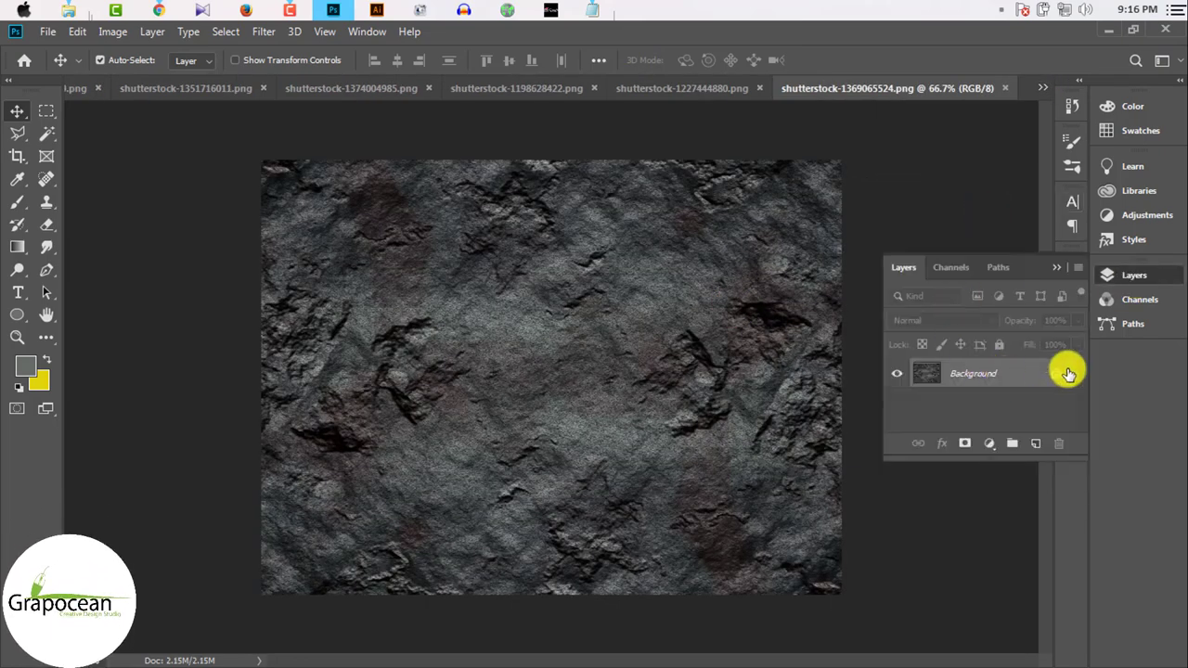
Step: Drag the rock texture into Book Cover Design near the bottom and scale it up across the lower cover
{"action": "left_click", "coordinate": [1064, 373]}
{"action": "mouse_move", "coordinate": [373, 223]}
{"action": "left_mouse_down"}
{"action": "mouse_move", "coordinate": [200, 147]}
{"action": "mouse_move", "coordinate": [206, 188]}
{"action": "left_mouse_up"}
{"action": "left_click", "coordinate": [1041, 87]}
{"action": "left_click", "coordinate": [899, 90]}
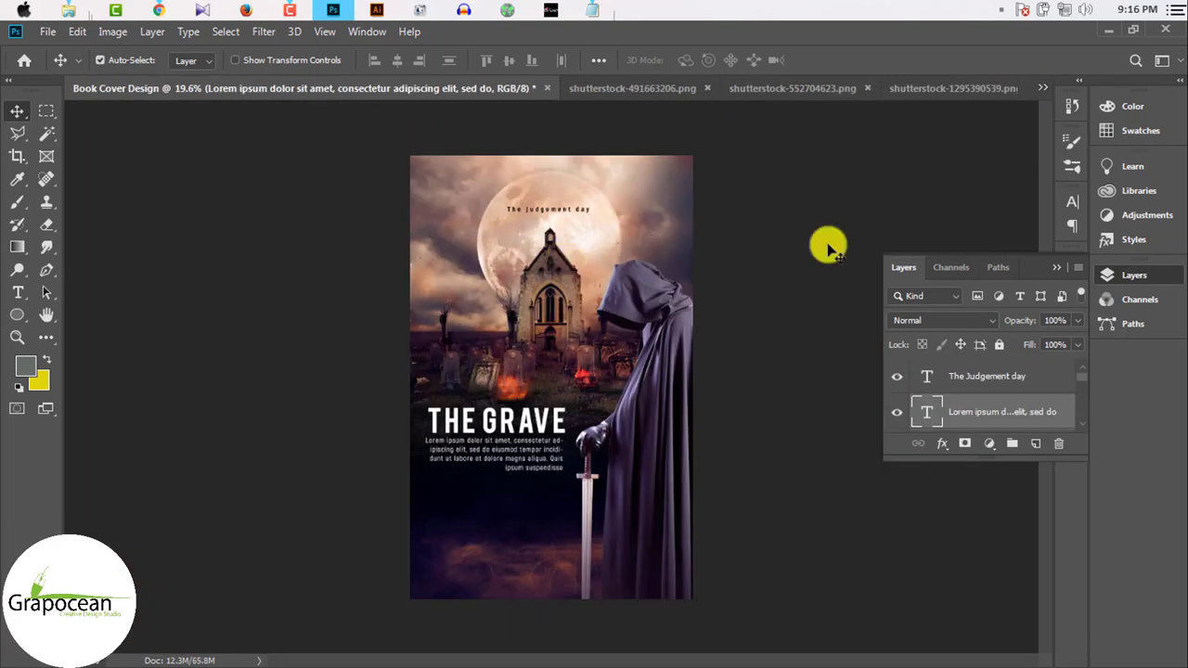
{"action": "left_click", "coordinate": [968, 90]}
{"action": "left_click_drag", "start_coordinate": [447, 273], "coordinate": [570, 558]}
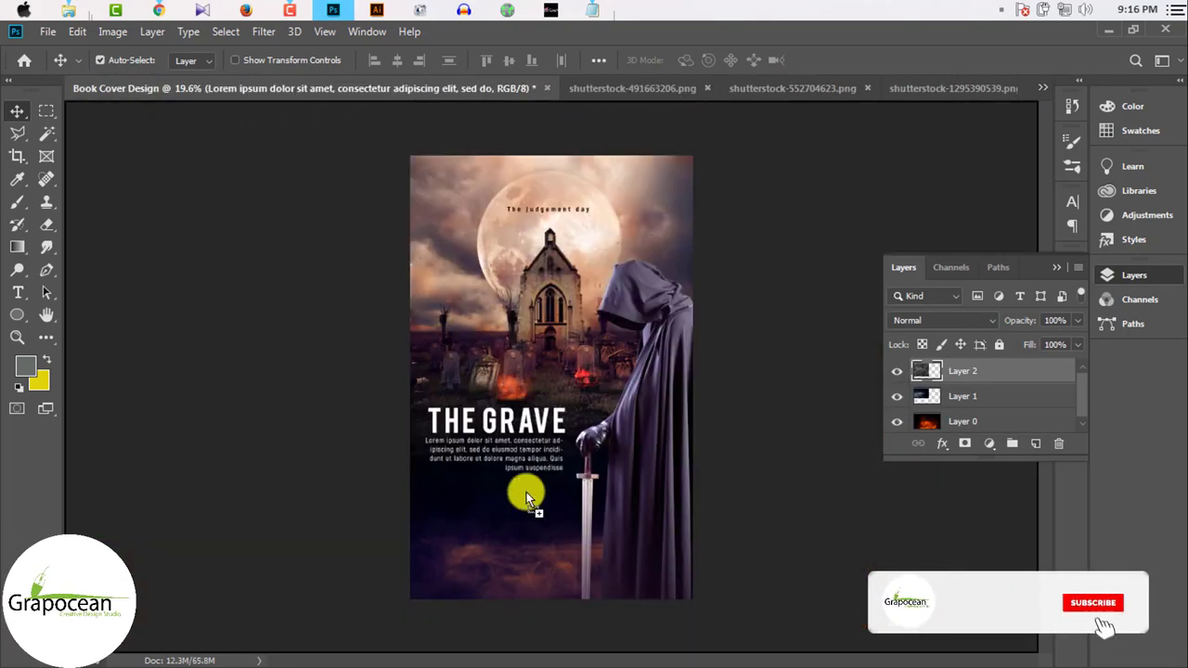
{"action": "key", "text": "ctrl+t"}
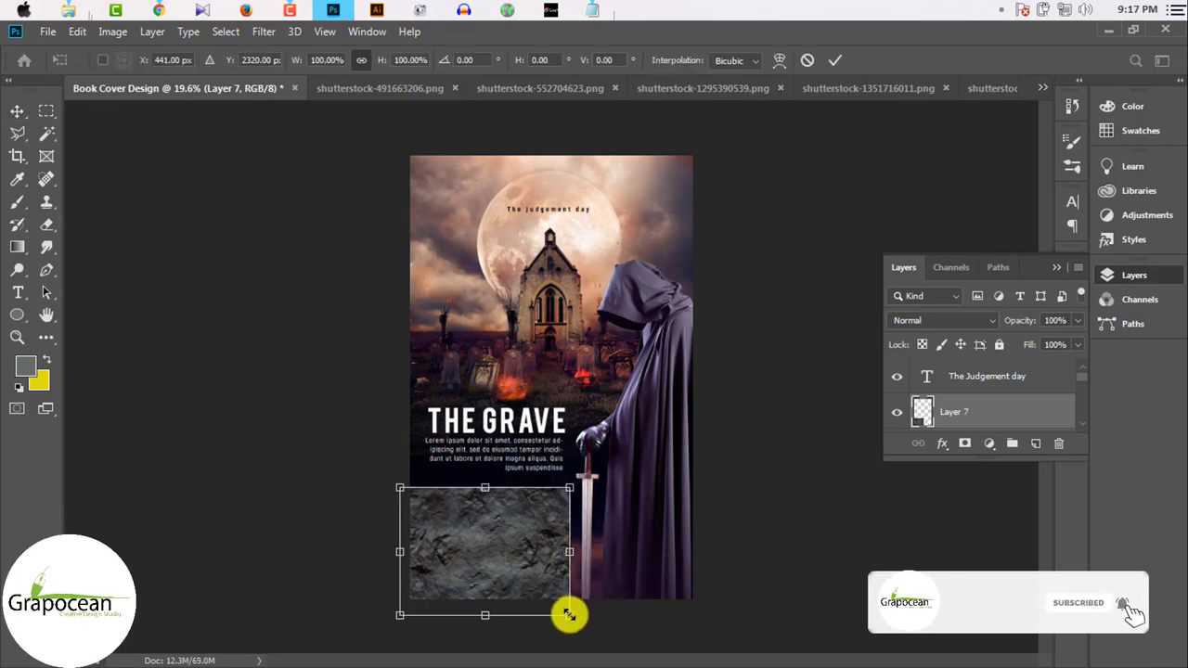
{"action": "left_click_drag", "start_coordinate": [565, 617], "coordinate": [631, 506]}
{"action": "left_click", "coordinate": [833, 60]}
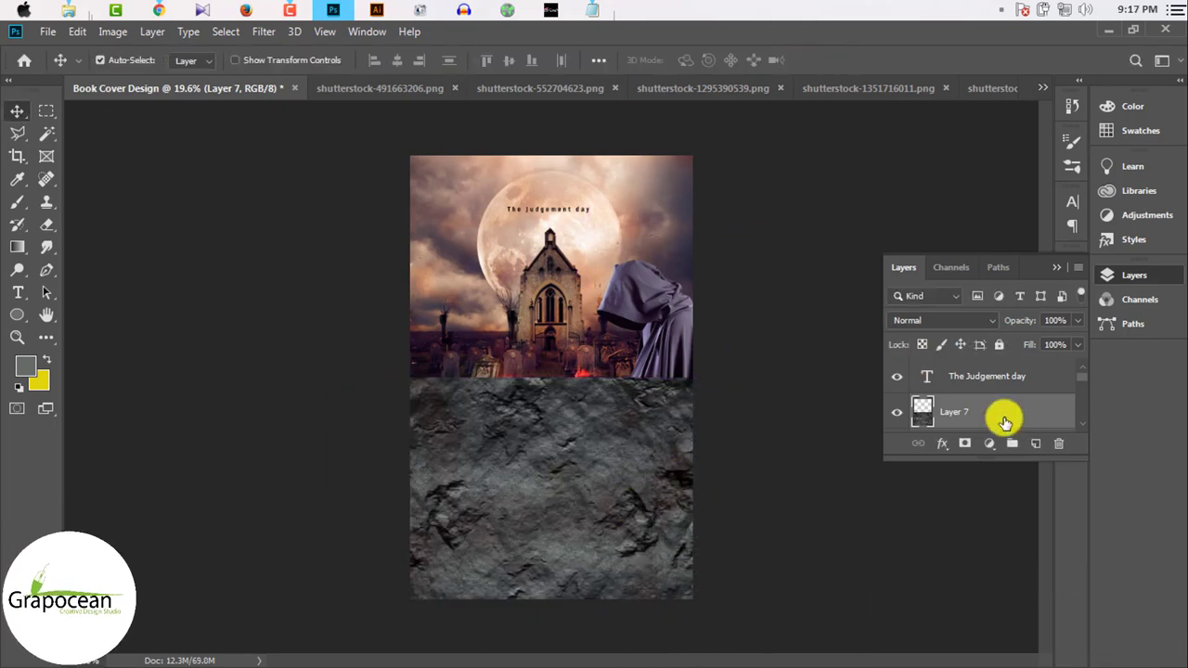
Step: Move the rock layer lower in the stack and mask it with a gradient fading its top edge
{"action": "left_click_drag", "start_coordinate": [1001, 415], "coordinate": [990, 372]}
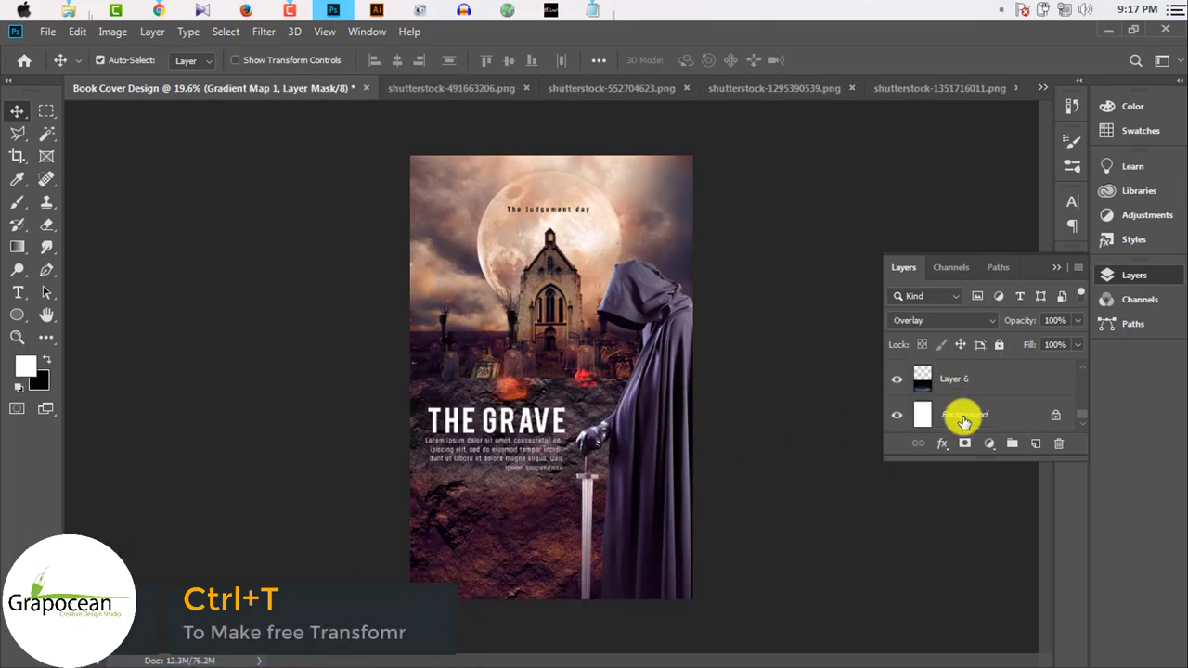
{"action": "left_click", "coordinate": [963, 384]}
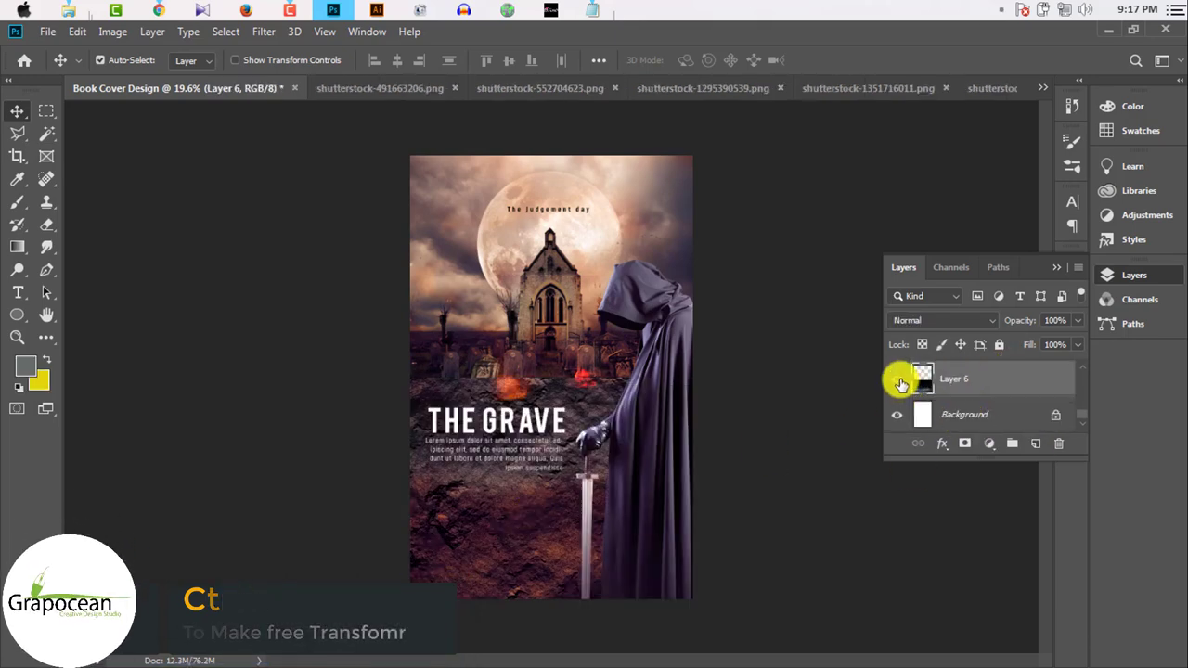
{"action": "left_click", "coordinate": [973, 411]}
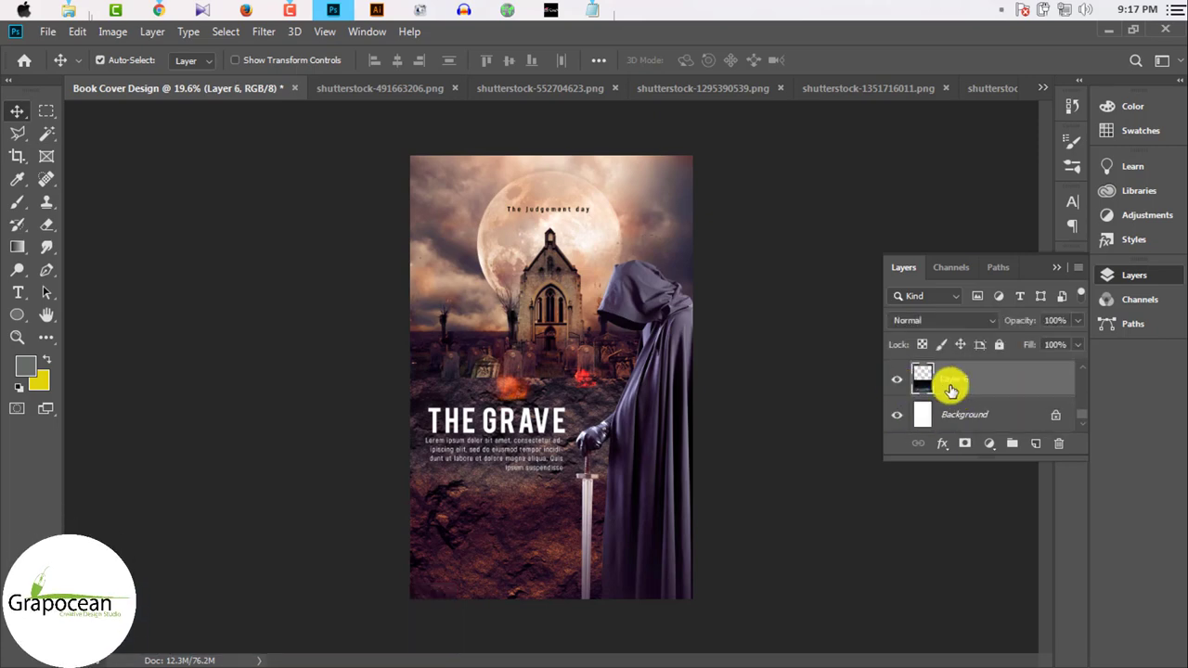
{"action": "scroll", "coordinate": [968, 391], "scroll_direction": "up", "scroll_amount": 2}
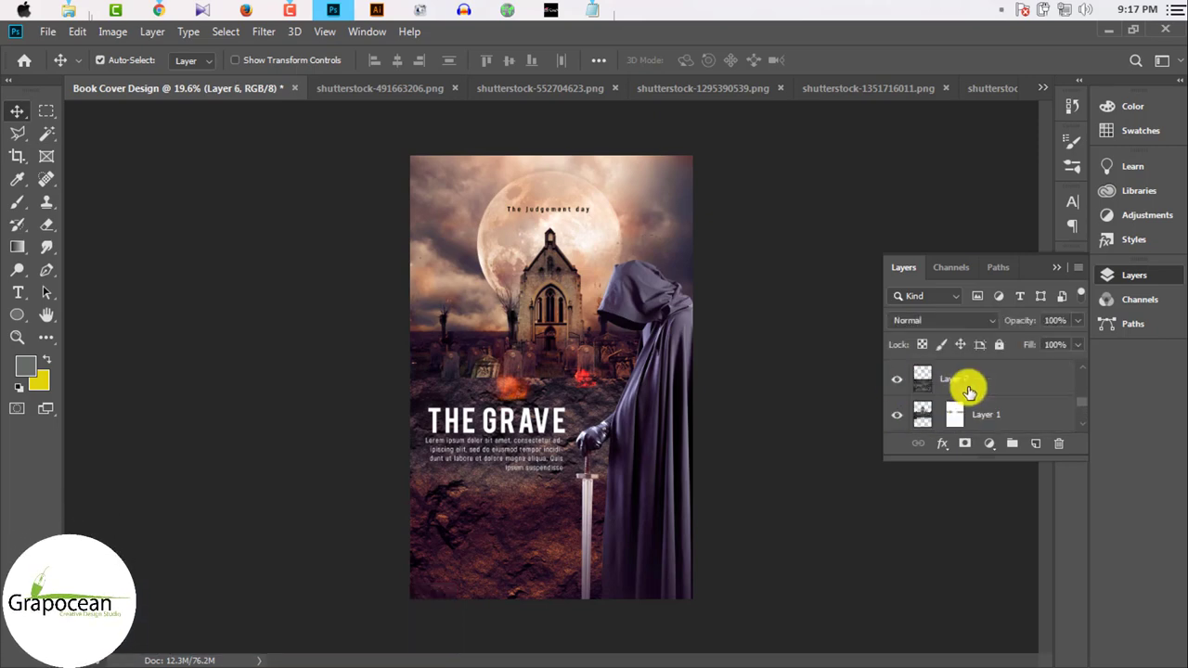
{"action": "left_click", "coordinate": [899, 389]}
{"action": "left_click", "coordinate": [898, 390]}
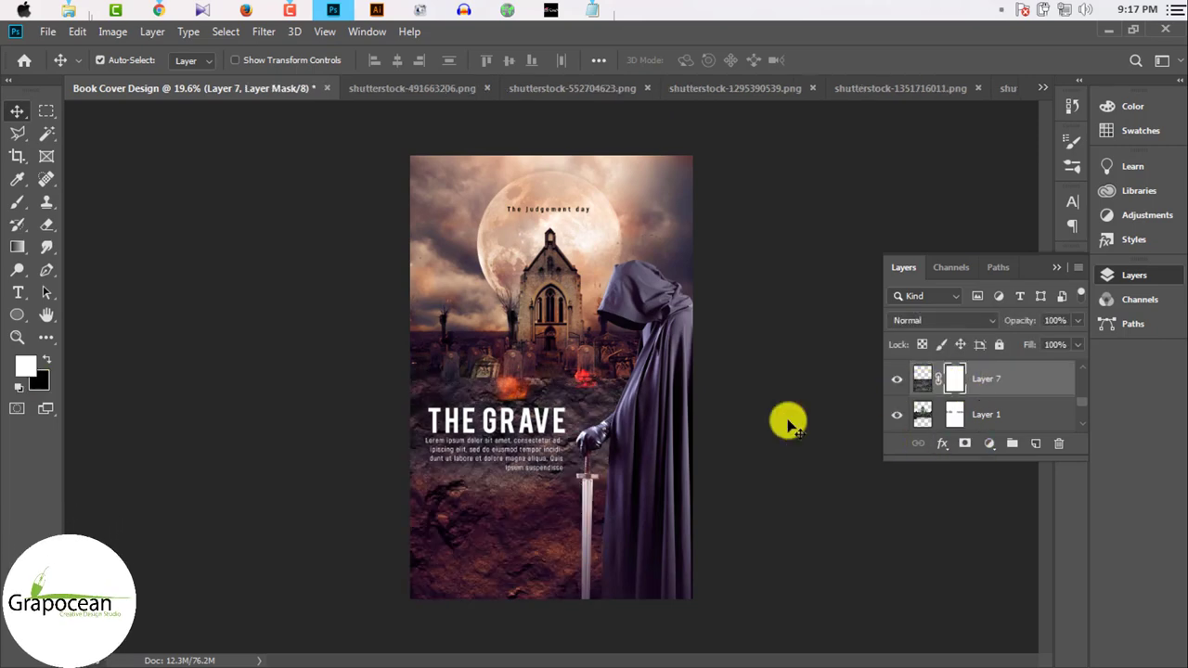
{"action": "mouse_move", "coordinate": [534, 418]}
{"action": "left_mouse_down"}
{"action": "mouse_move", "coordinate": [533, 350]}
{"action": "mouse_move", "coordinate": [544, 509]}
{"action": "left_mouse_up"}
{"action": "scroll", "coordinate": [520, 478], "scroll_direction": "up", "scroll_amount": 3}
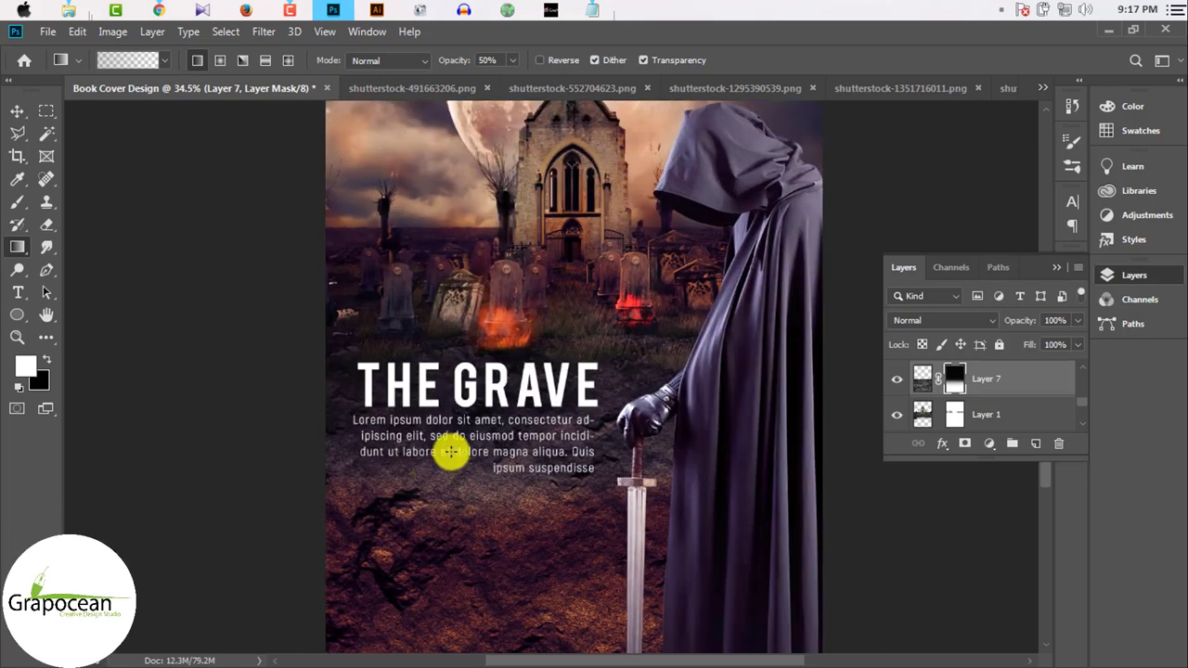
{"action": "scroll", "coordinate": [591, 483], "scroll_direction": "down", "scroll_amount": 2}
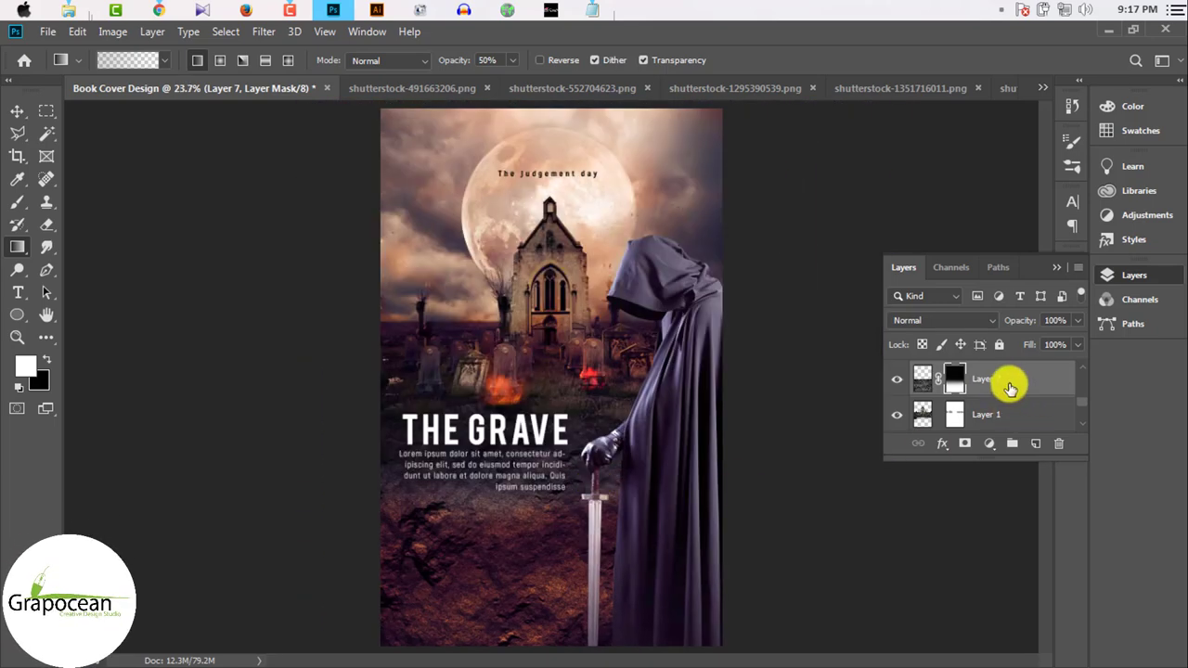
{"action": "scroll", "coordinate": [984, 380], "scroll_direction": "down", "scroll_amount": 1}
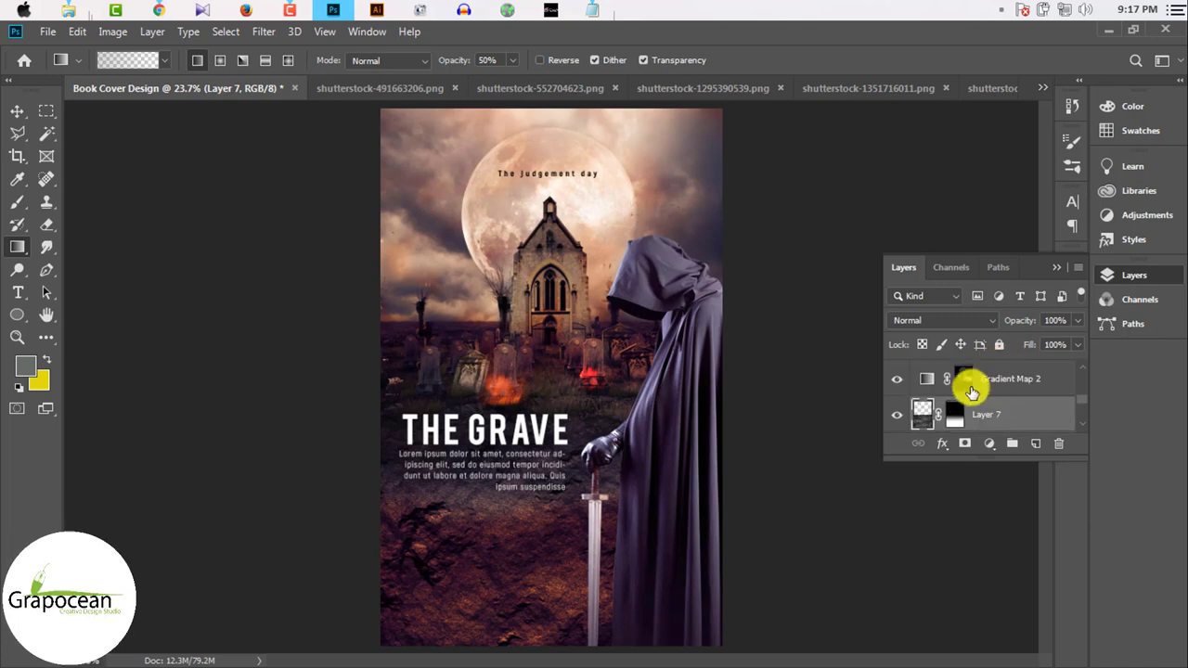
{"action": "left_click", "coordinate": [17, 110]}
{"action": "left_click_drag", "start_coordinate": [556, 467], "coordinate": [551, 578]}
{"action": "left_click_drag", "start_coordinate": [515, 447], "coordinate": [521, 557]}
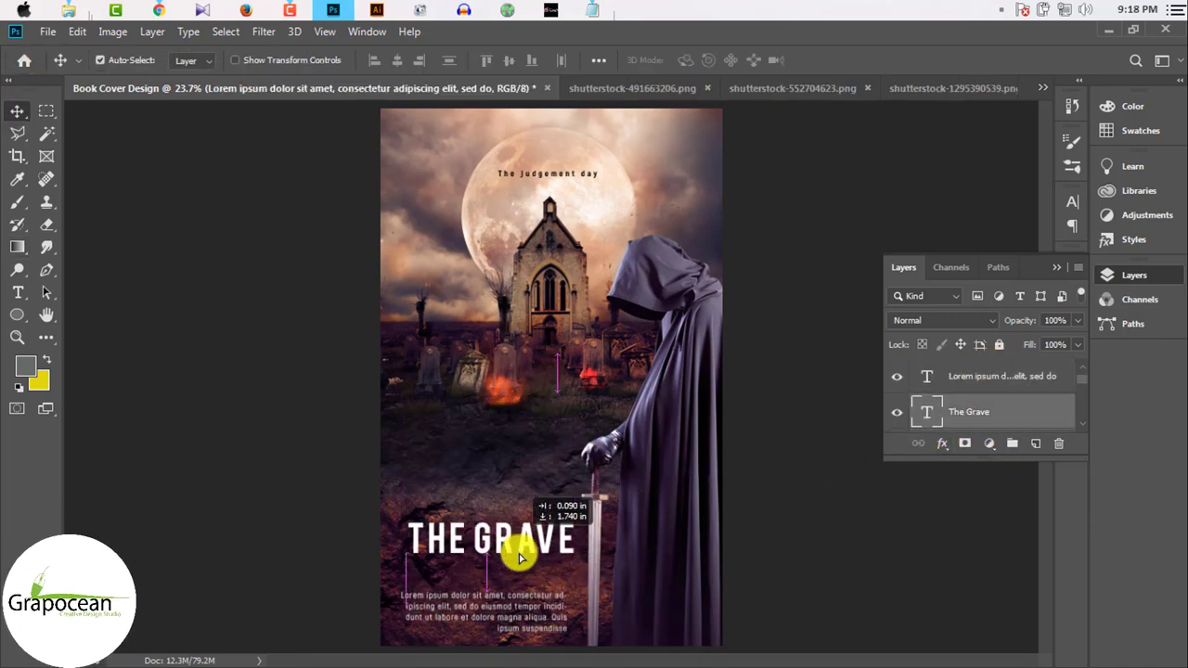
{"action": "scroll", "coordinate": [554, 554], "scroll_direction": "down", "scroll_amount": 2}
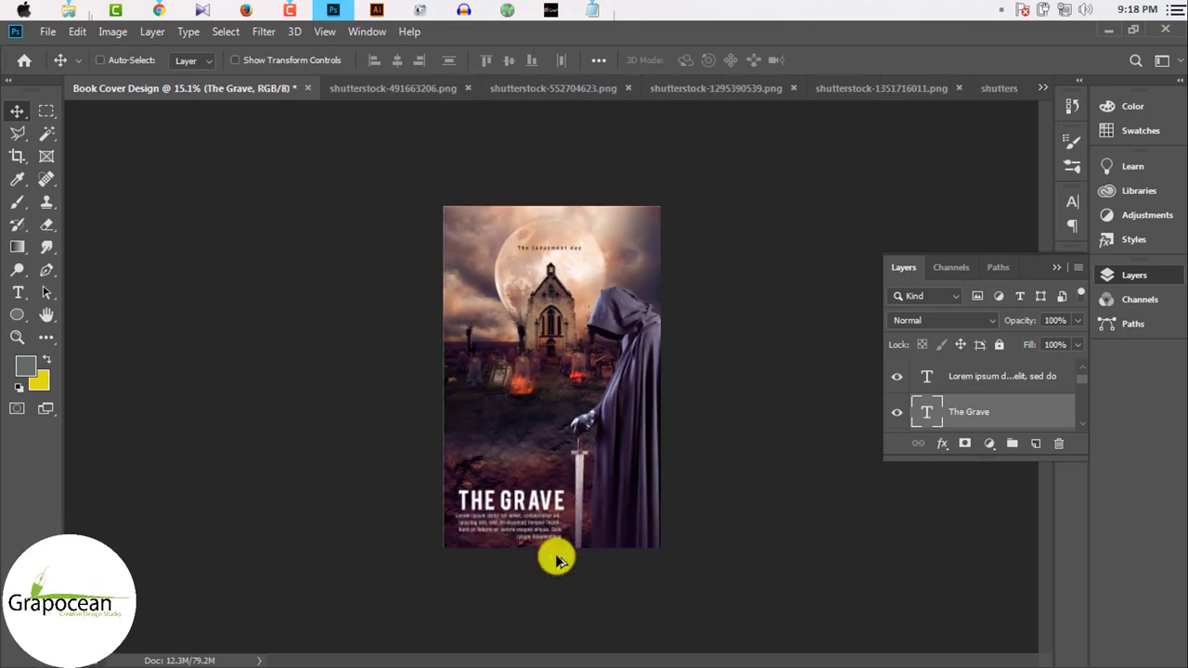
{"action": "scroll", "coordinate": [502, 601], "scroll_direction": "up", "scroll_amount": 3}
{"action": "mouse_move", "coordinate": [498, 601]}
{"action": "left_mouse_down"}
{"action": "mouse_move", "coordinate": [504, 411]}
{"action": "mouse_move", "coordinate": [504, 435]}
{"action": "left_mouse_up"}
{"action": "left_click_drag", "start_coordinate": [492, 628], "coordinate": [496, 467]}
{"action": "scroll", "coordinate": [523, 467], "scroll_direction": "down", "scroll_amount": 2}
{"action": "scroll", "coordinate": [491, 504], "scroll_direction": "up", "scroll_amount": 1}
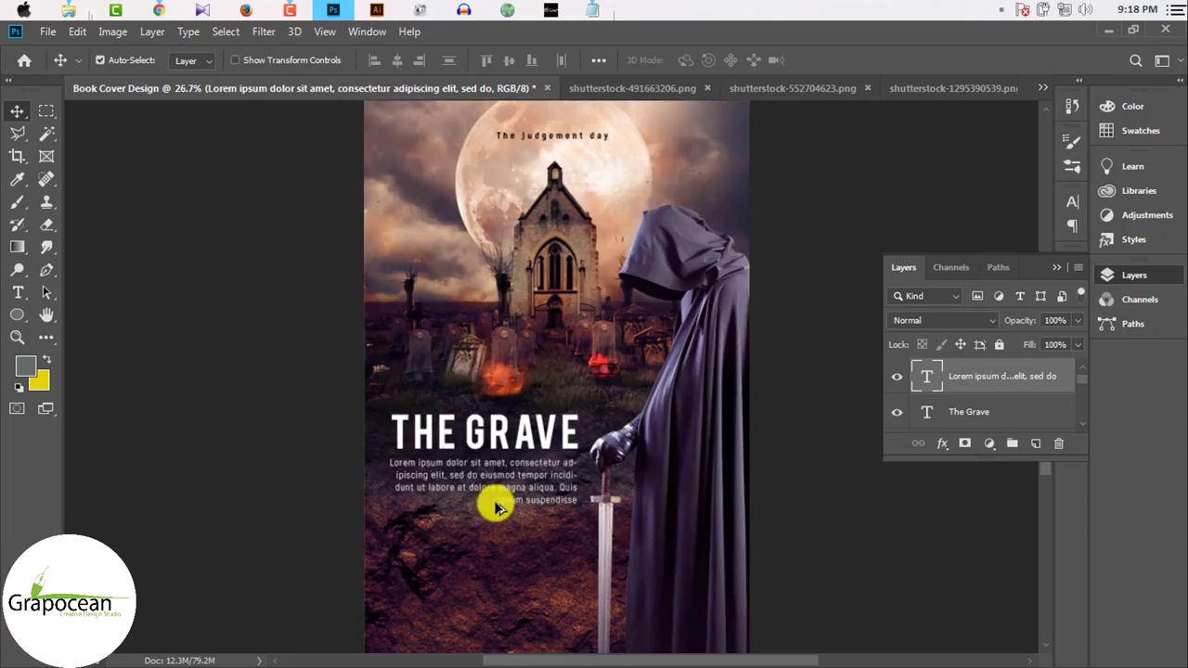
{"action": "scroll", "coordinate": [520, 317], "scroll_direction": "down", "scroll_amount": 1}
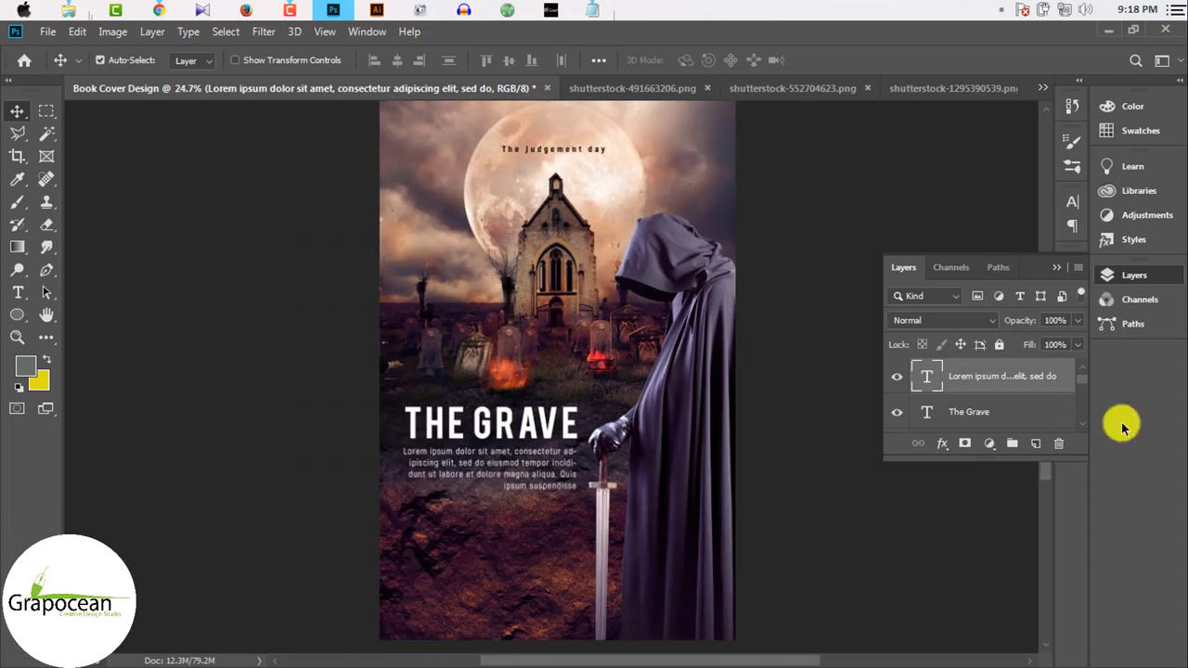
{"action": "scroll", "coordinate": [1021, 398], "scroll_direction": "up", "scroll_amount": 1}
{"action": "scroll", "coordinate": [1028, 400], "scroll_direction": "down", "scroll_amount": 3}
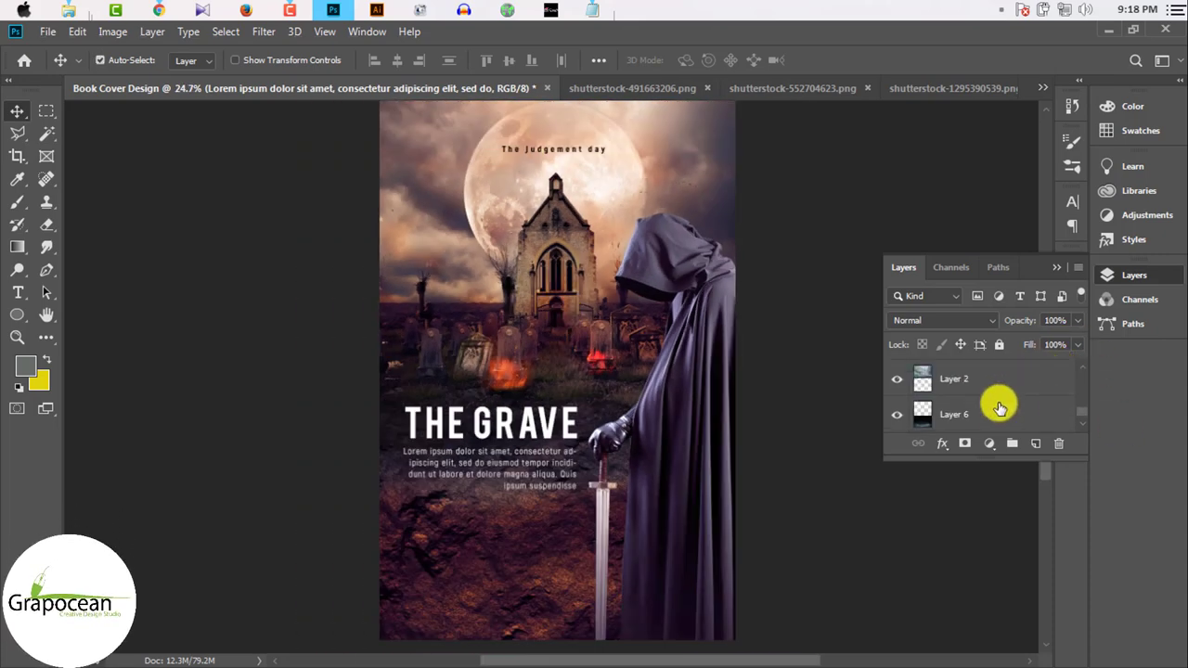
Step: Cycle through the open documents to bring up the smoke image
{"action": "left_click", "coordinate": [644, 90]}
{"action": "left_click", "coordinate": [854, 91]}
{"action": "left_click", "coordinate": [1011, 90]}
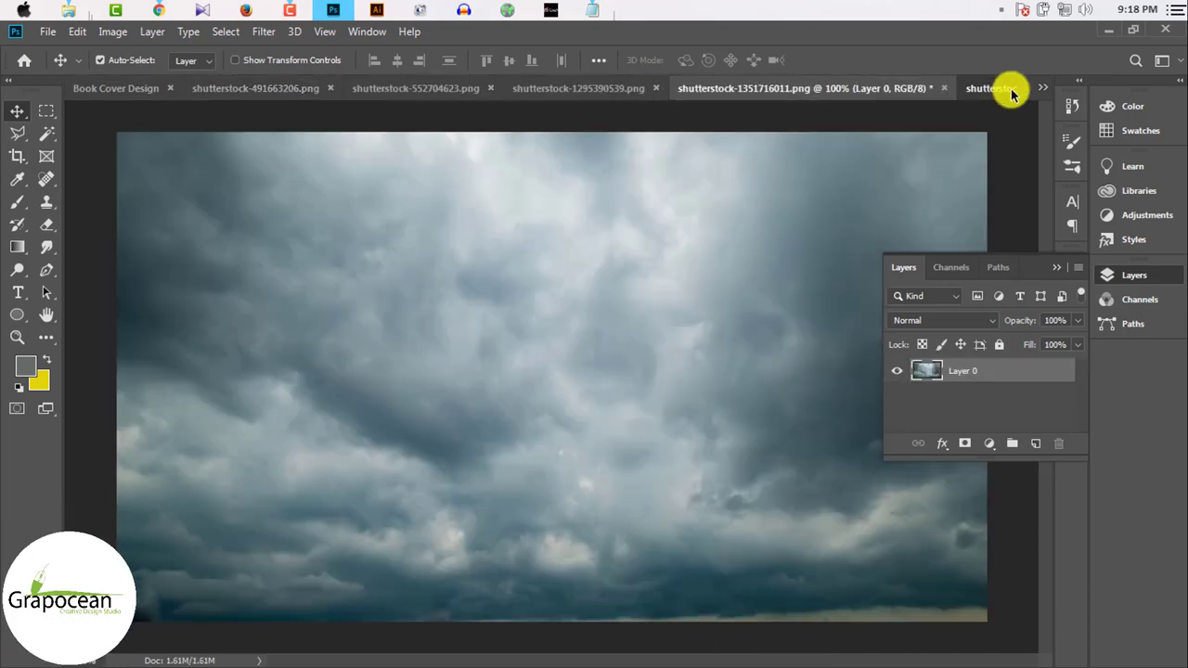
{"action": "left_click", "coordinate": [1019, 90]}
{"action": "left_click", "coordinate": [1042, 88]}
{"action": "left_click", "coordinate": [902, 231]}
{"action": "left_click", "coordinate": [1042, 88]}
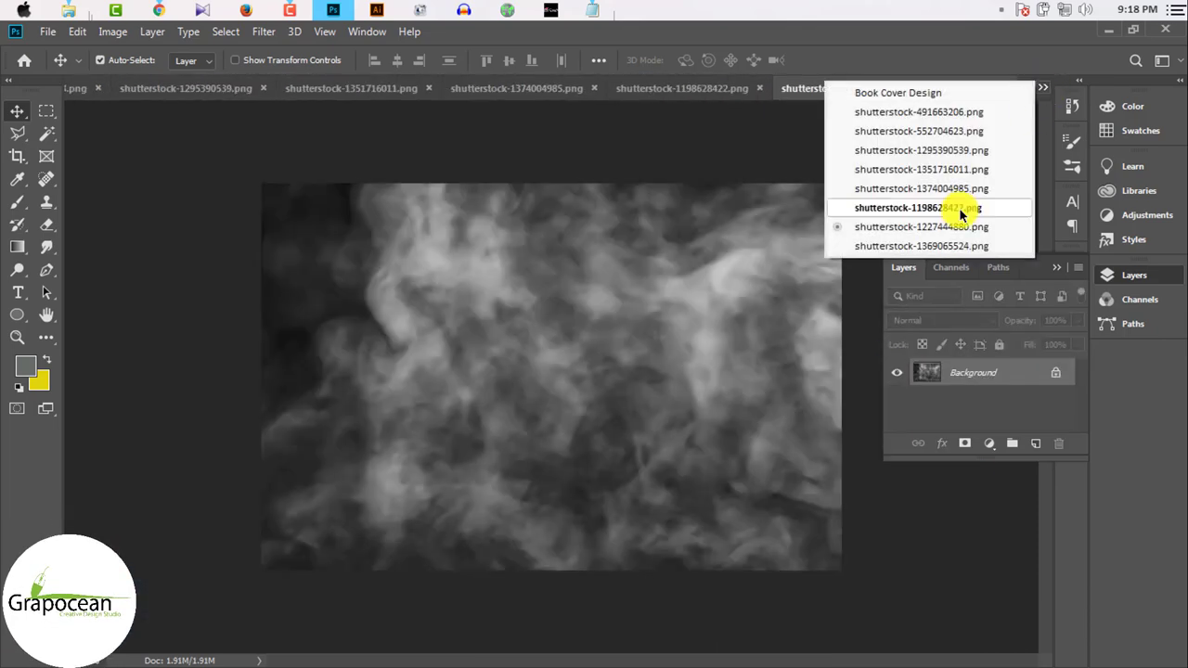
{"action": "left_click", "coordinate": [919, 245]}
{"action": "left_click", "coordinate": [1042, 88]}
{"action": "left_click", "coordinate": [903, 231]}
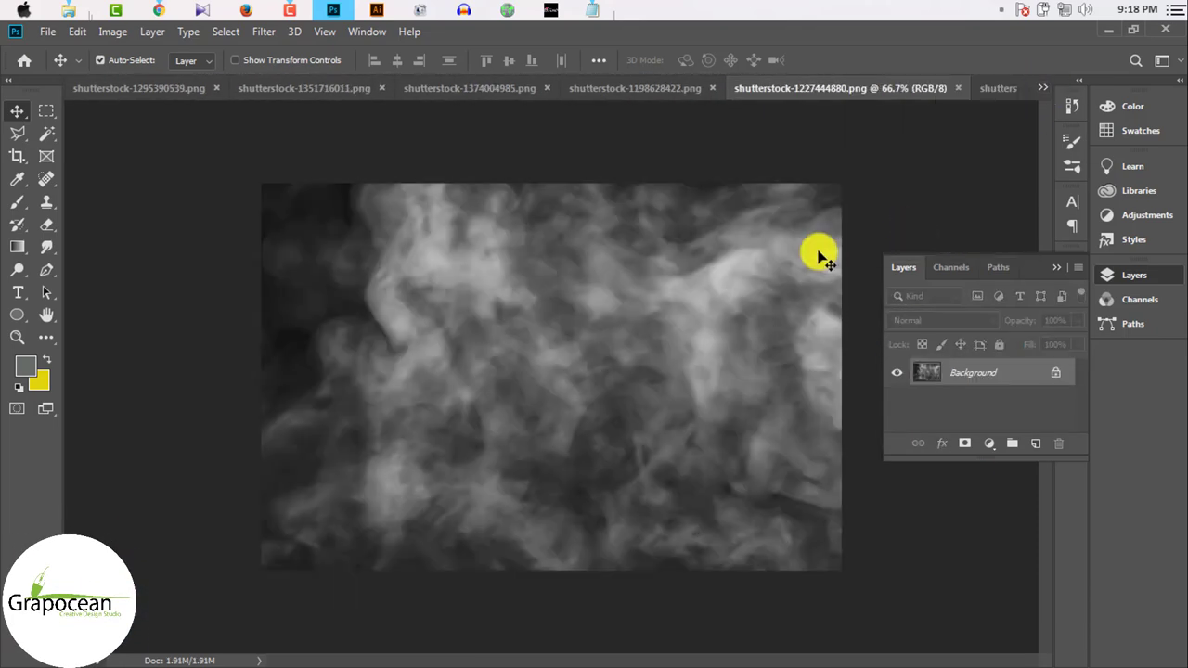
Step: Drag the smoke image into the Book Cover Design document
{"action": "left_click_drag", "start_coordinate": [1060, 375], "coordinate": [389, 241]}
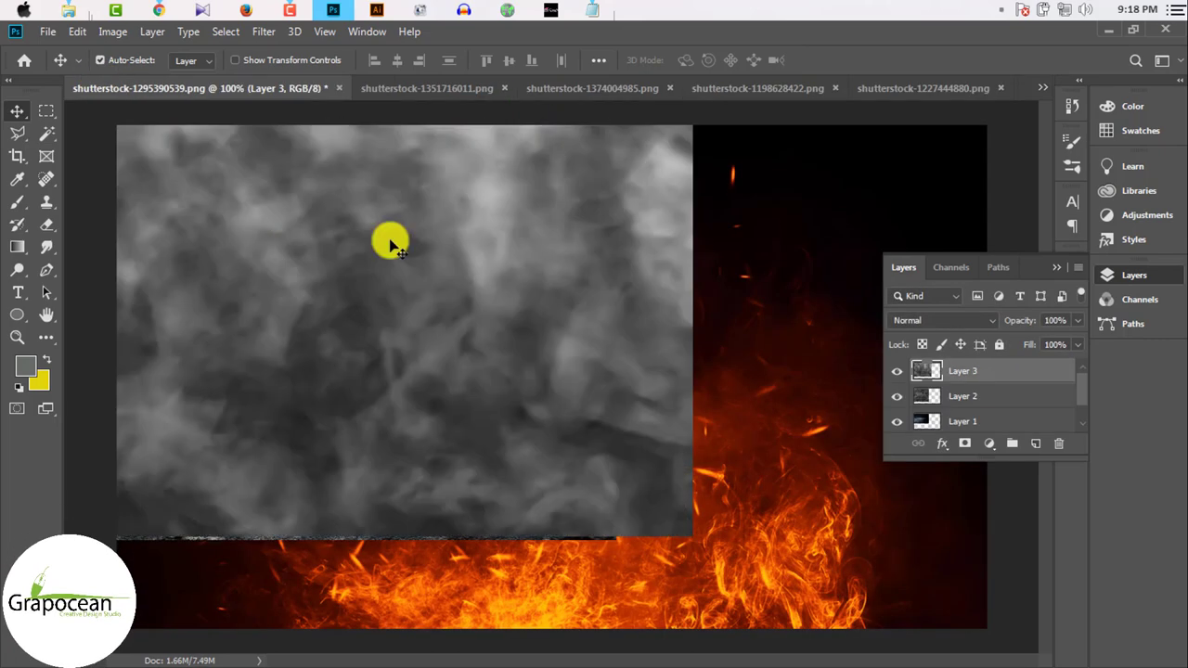
{"action": "left_click", "coordinate": [1042, 88]}
{"action": "left_click", "coordinate": [898, 93]}
{"action": "left_click", "coordinate": [875, 88]}
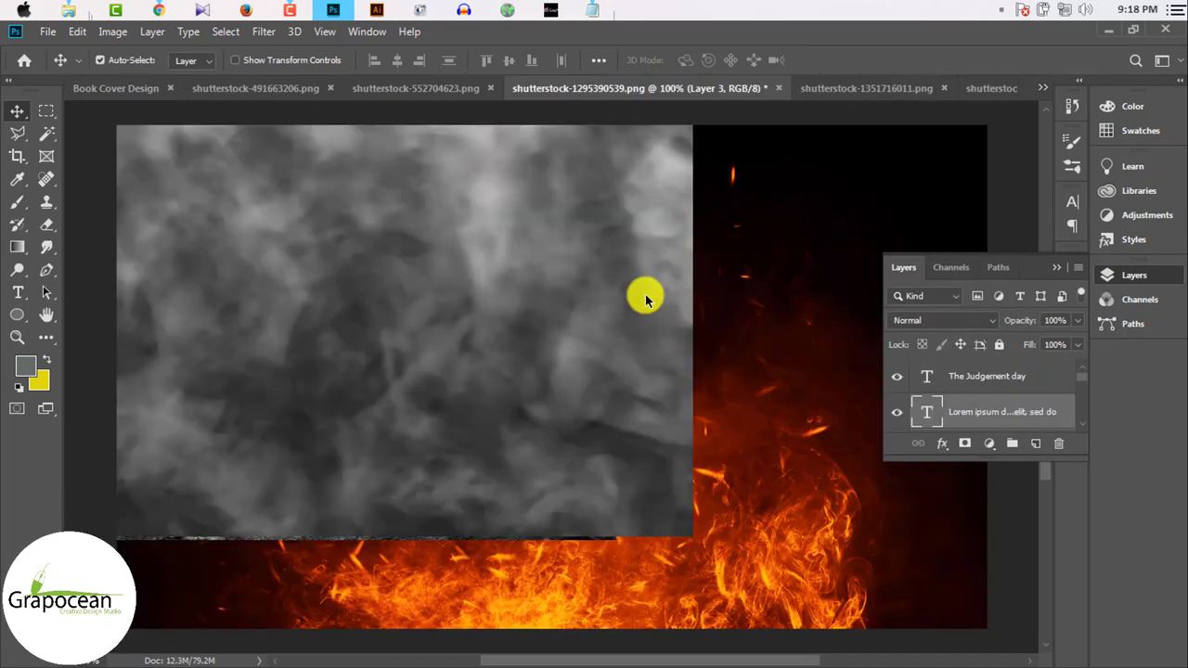
{"action": "mouse_move", "coordinate": [644, 297]}
{"action": "left_mouse_down"}
{"action": "mouse_move", "coordinate": [118, 104]}
{"action": "mouse_move", "coordinate": [485, 578]}
{"action": "left_mouse_up"}
Step: Enlarge the smoke layer over the cover's lower half and preview its blend mode options
{"action": "key", "text": "ctrl+t"}
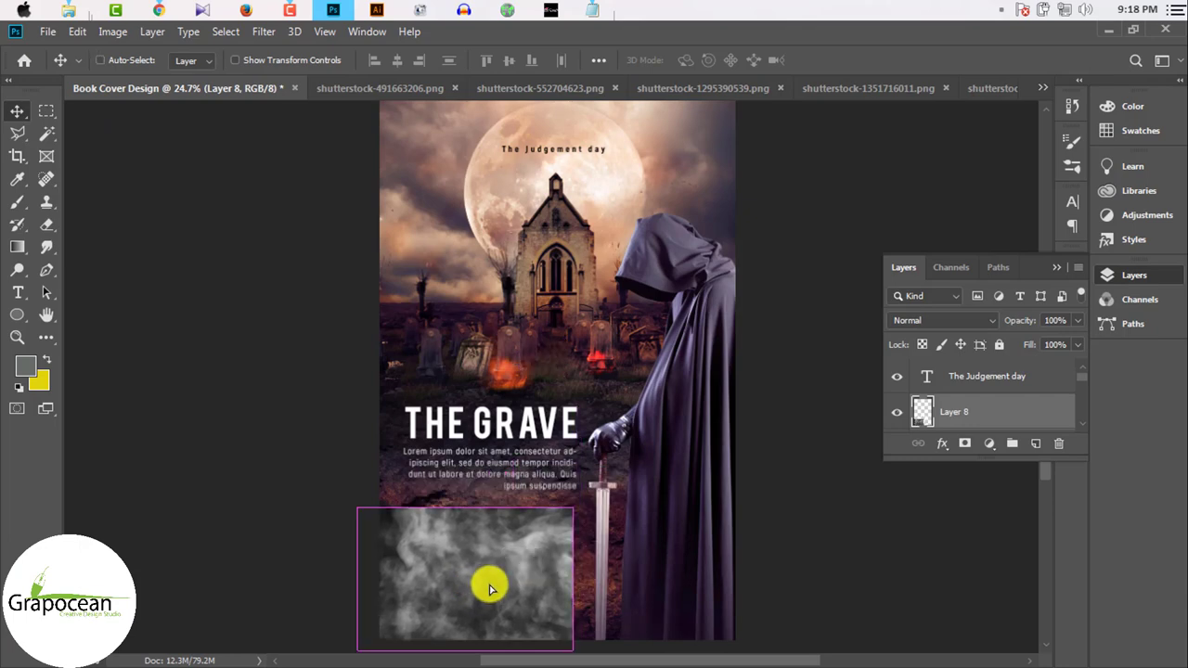
{"action": "left_click_drag", "start_coordinate": [580, 638], "coordinate": [763, 657]}
{"action": "left_click_drag", "start_coordinate": [459, 440], "coordinate": [557, 453]}
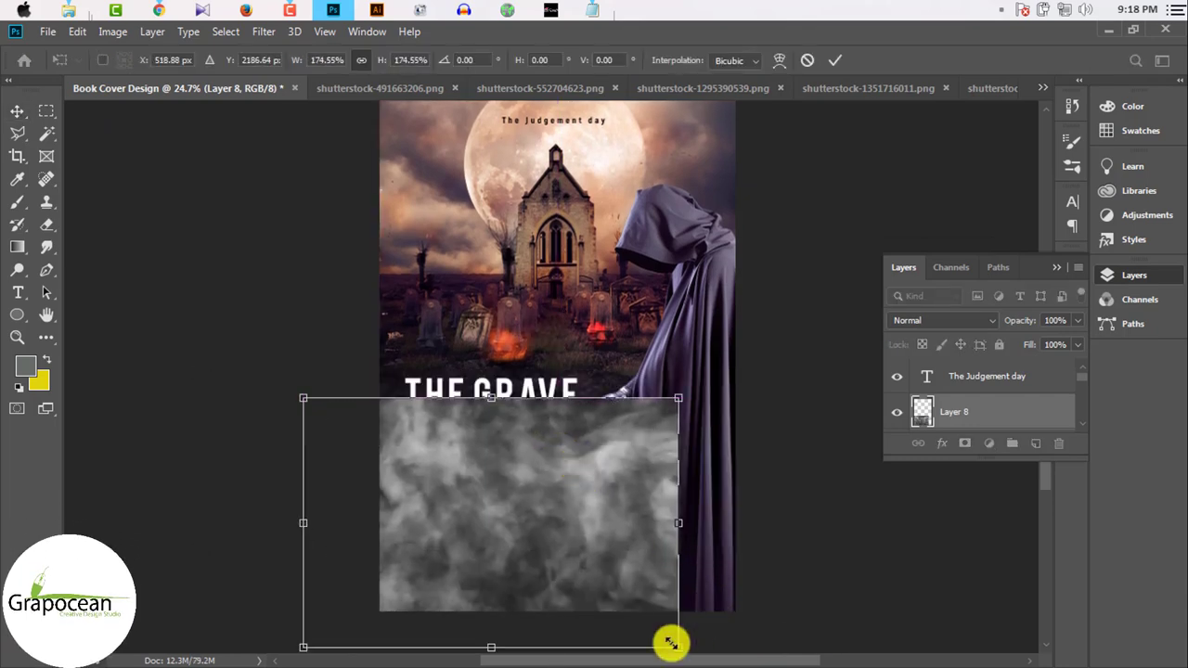
{"action": "left_click_drag", "start_coordinate": [671, 645], "coordinate": [776, 663]}
{"action": "left_click_drag", "start_coordinate": [671, 571], "coordinate": [650, 517]}
{"action": "key", "text": "Return"}
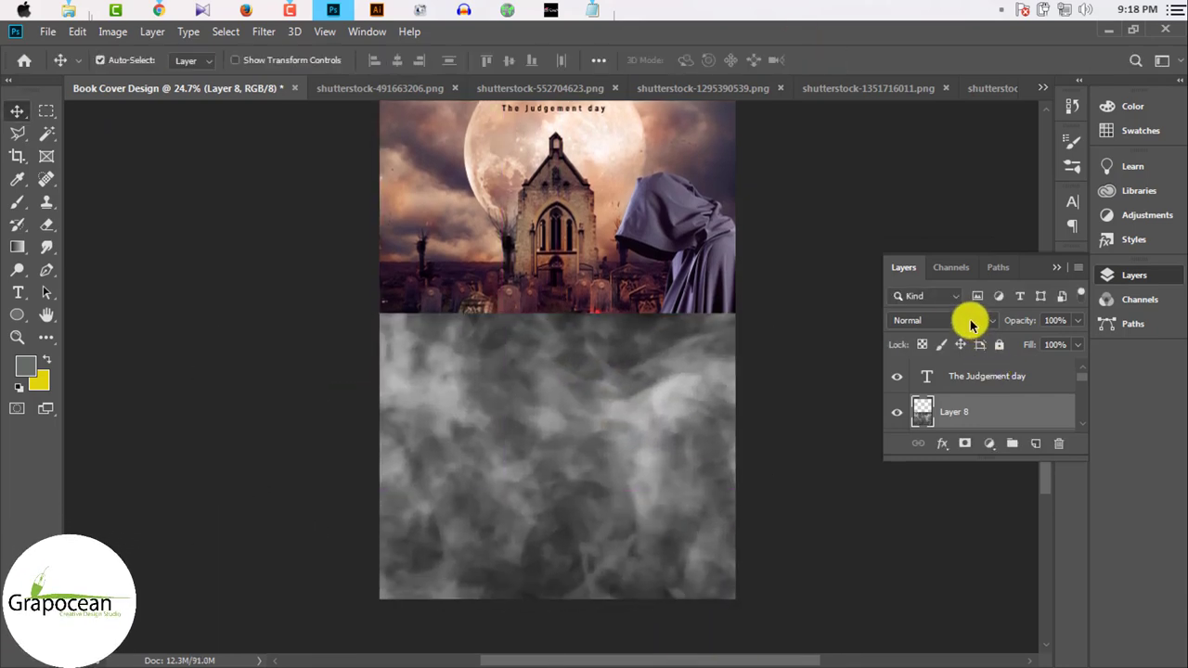
{"action": "left_click", "coordinate": [968, 320]}
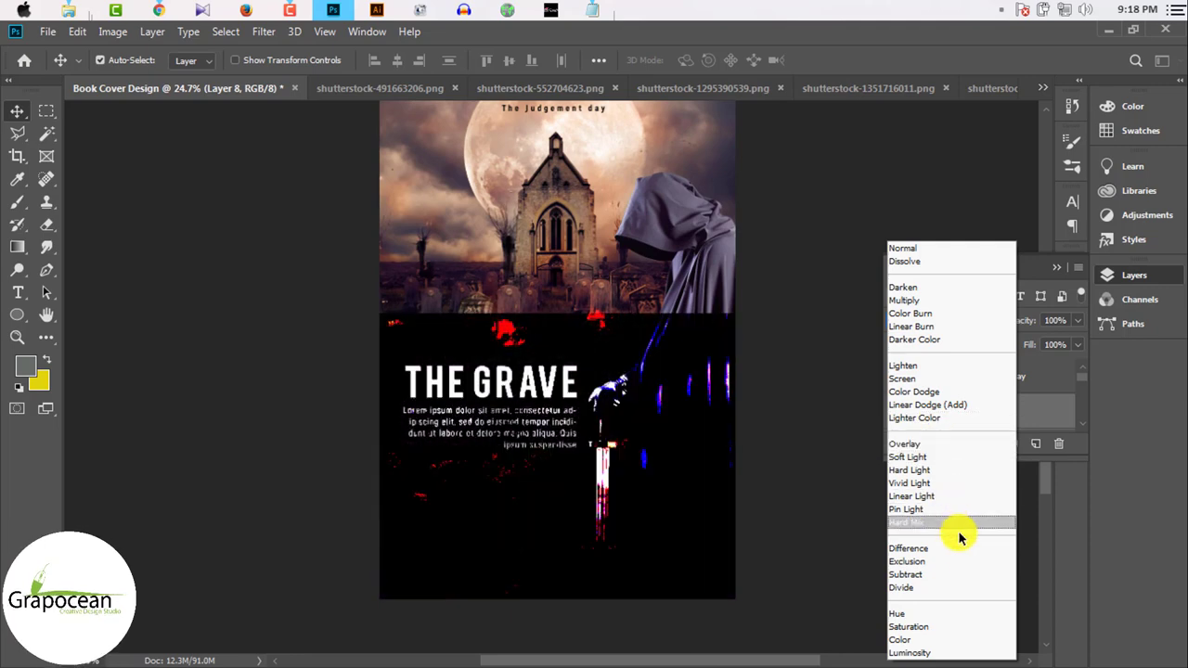
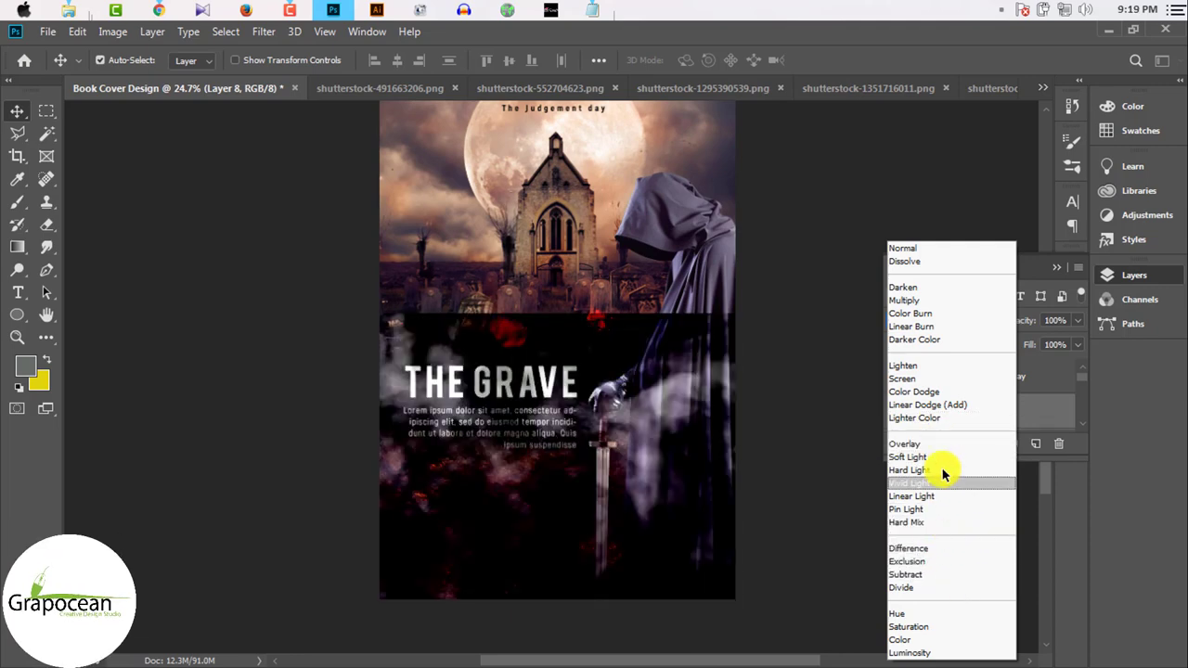
Step: Set the smoke layer to Lighter Color at 48% opacity and give it a layer mask to erase
{"action": "left_click", "coordinate": [945, 419]}
{"action": "left_click_drag", "start_coordinate": [1054, 349], "coordinate": [1036, 345]}
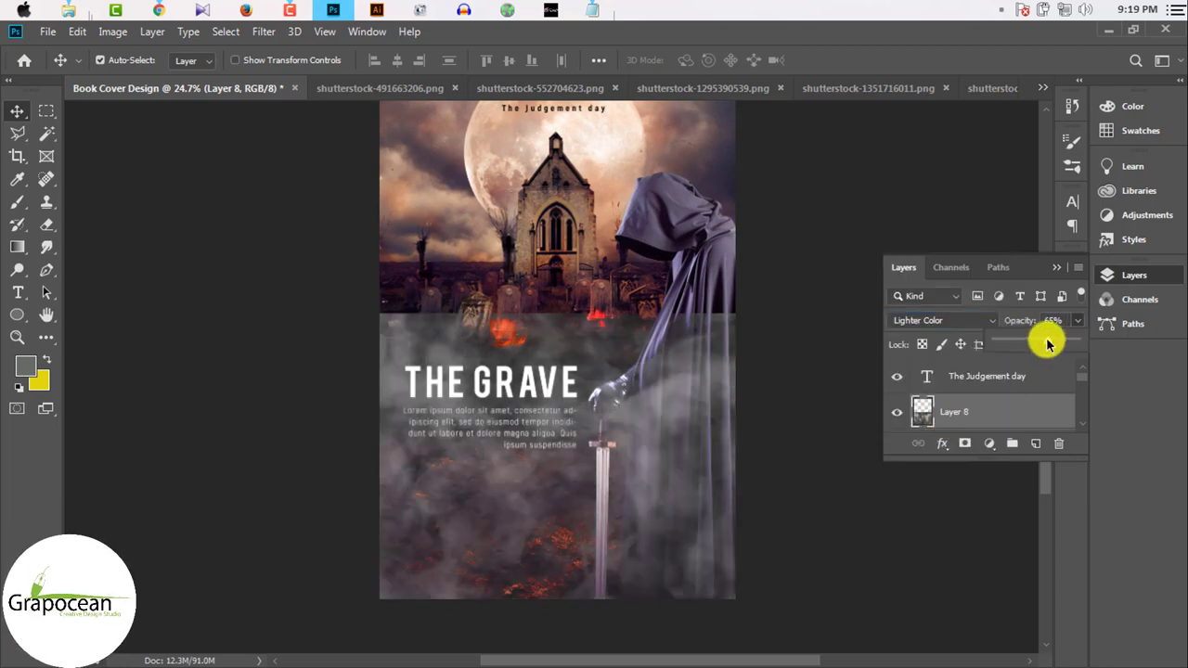
{"action": "left_click", "coordinate": [964, 444]}
{"action": "key", "text": "d"}
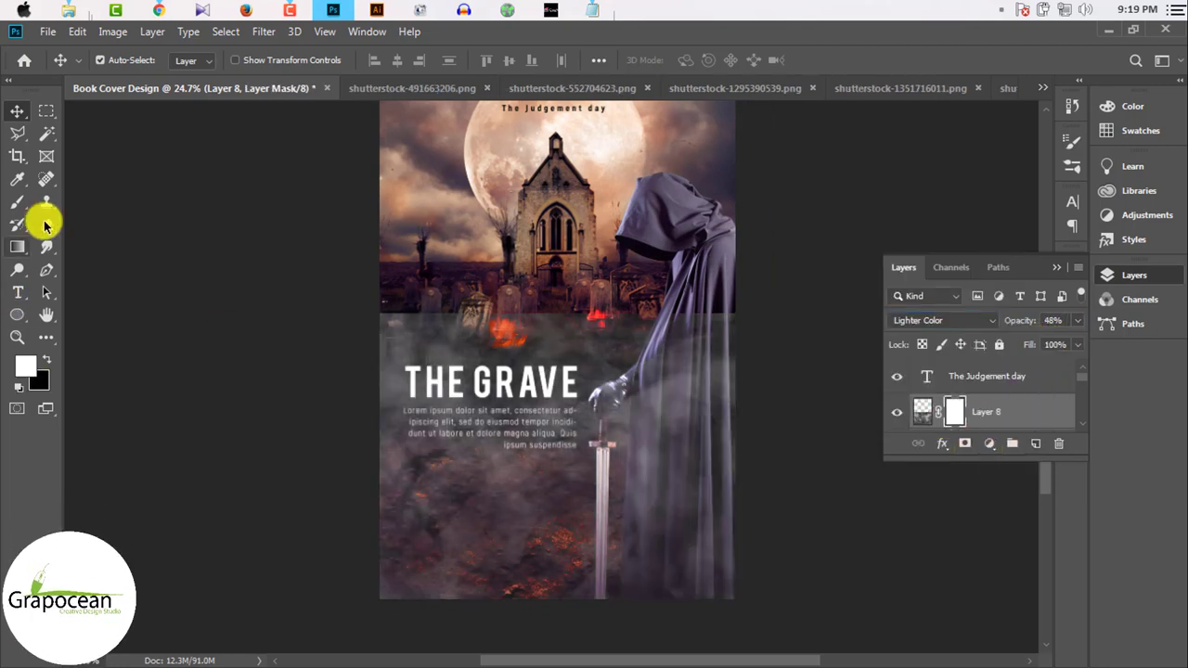
{"action": "left_click", "coordinate": [47, 225]}
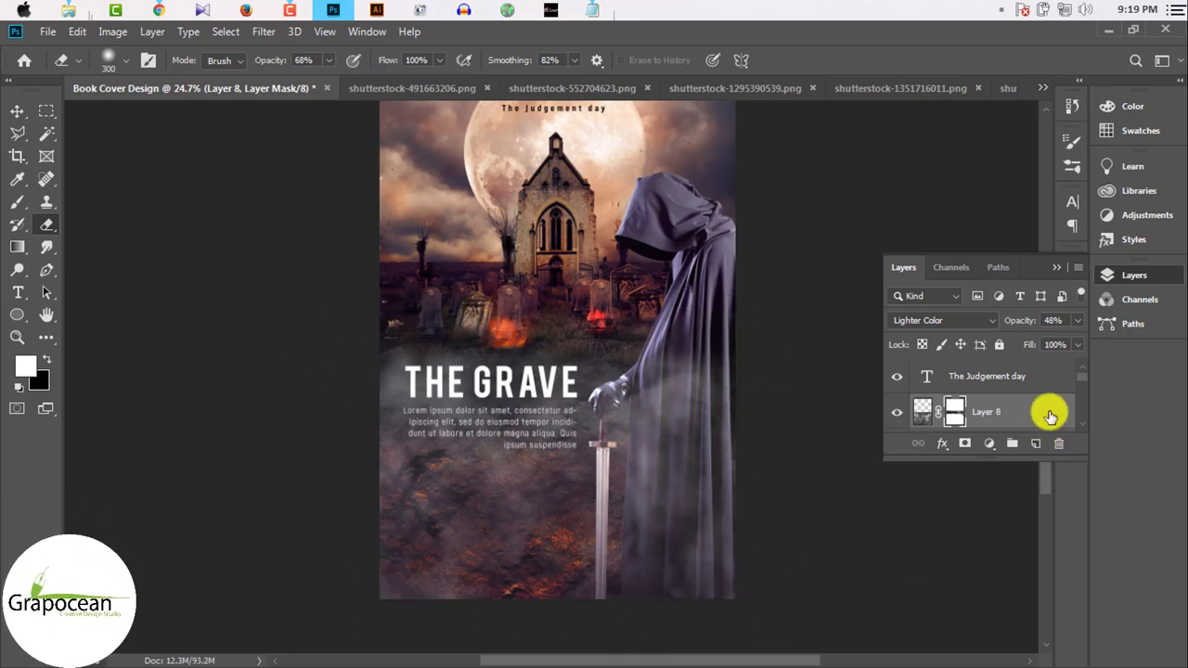
Step: Move Layer 8 to the top of the stack, then switch to the fire-and-smoke stock image
{"action": "mouse_move", "coordinate": [1050, 415]}
{"action": "left_mouse_down"}
{"action": "mouse_move", "coordinate": [996, 430]}
{"action": "mouse_move", "coordinate": [1002, 362]}
{"action": "left_mouse_up"}
{"action": "scroll", "coordinate": [623, 480], "scroll_direction": "up", "scroll_amount": 2}
{"action": "scroll", "coordinate": [602, 483], "scroll_direction": "down", "scroll_amount": 3}
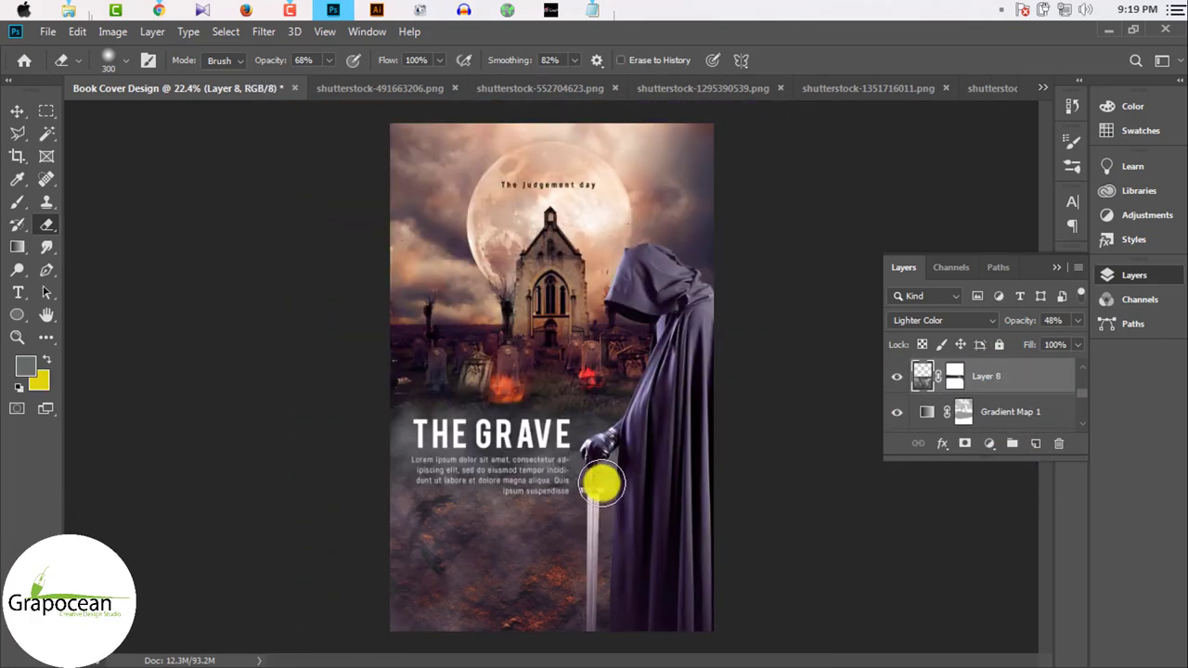
{"action": "scroll", "coordinate": [601, 482], "scroll_direction": "up", "scroll_amount": 2}
{"action": "left_click", "coordinate": [566, 88]}
Step: Bring the single fire layer onto the cover's bottom edge, blended as Linear Dodge (Add)
{"action": "left_click", "coordinate": [719, 88]}
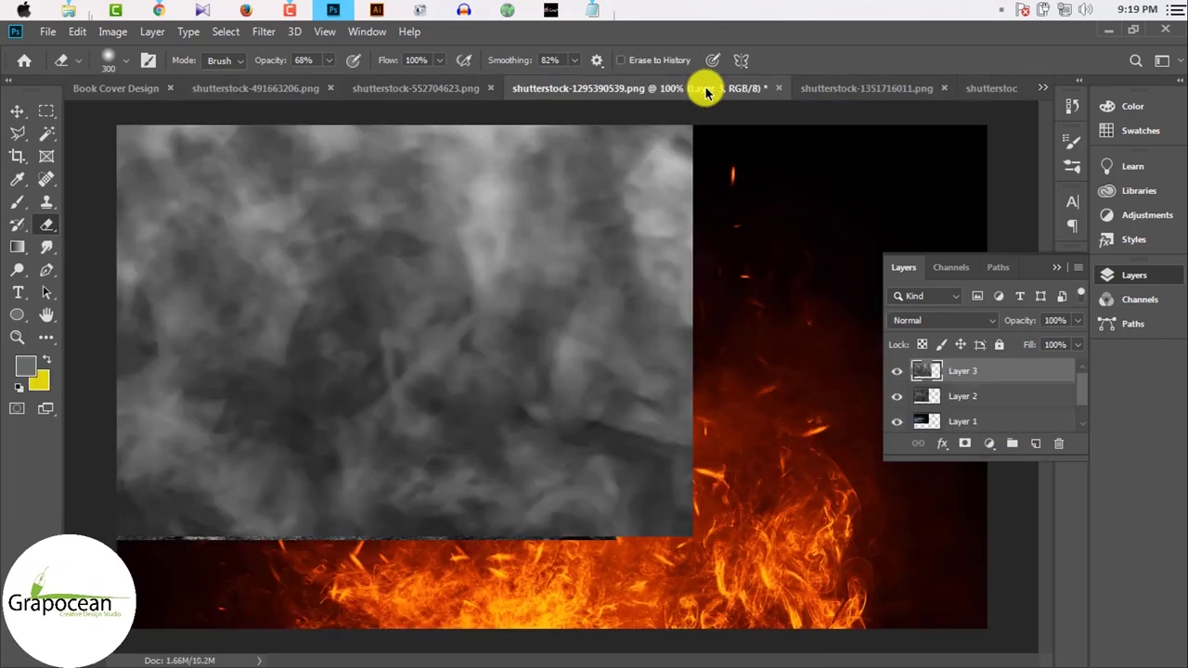
{"action": "key", "text": "v"}
{"action": "key", "text": "ctrl+z"}
{"action": "key", "text": "ctrl+z"}
{"action": "key", "text": "ctrl+z"}
{"action": "key", "text": "ctrl+z"}
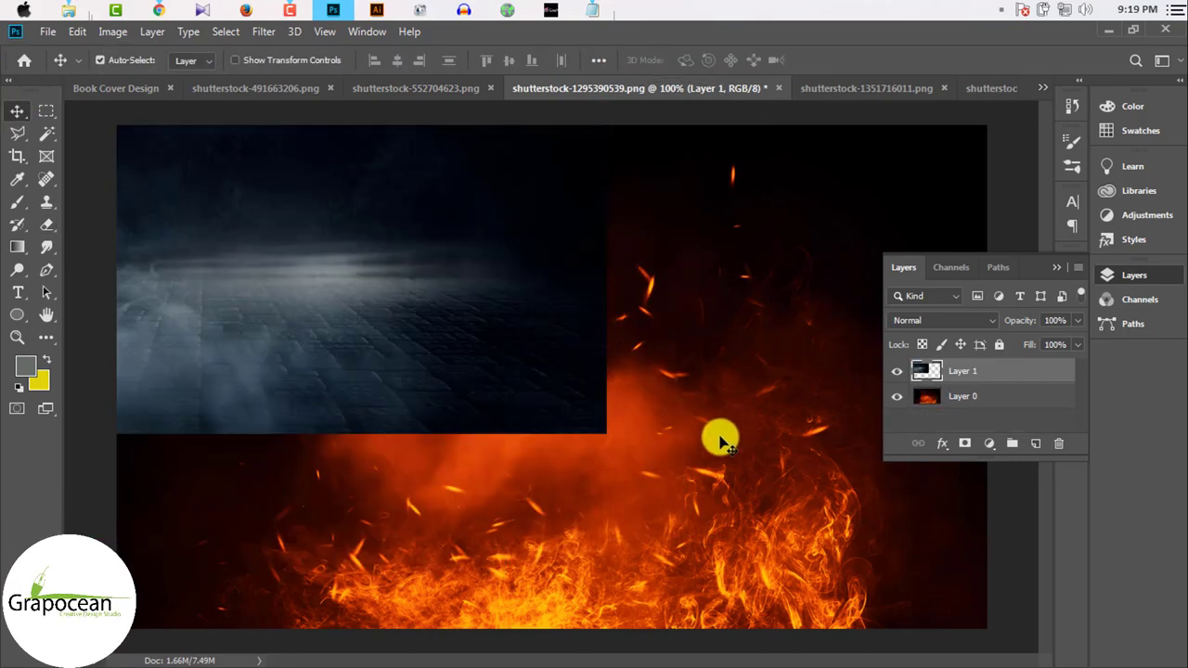
{"action": "key", "text": "ctrl+z"}
{"action": "left_click_drag", "start_coordinate": [637, 353], "coordinate": [563, 509]}
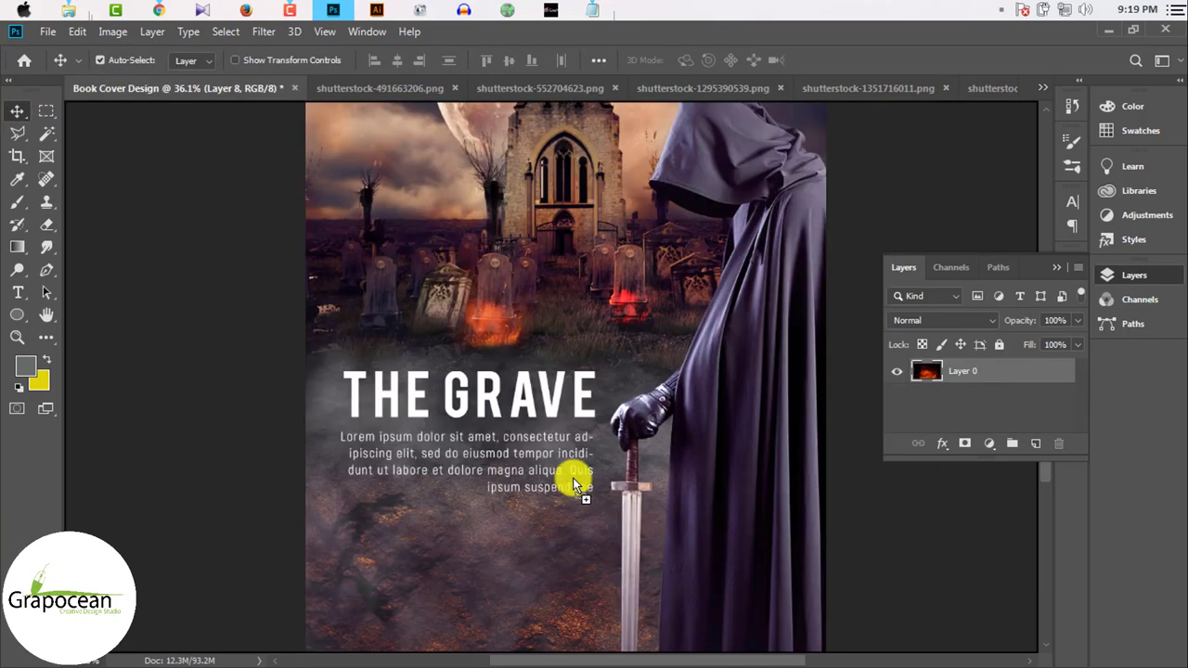
{"action": "scroll", "coordinate": [563, 509], "scroll_direction": "down", "scroll_amount": 2}
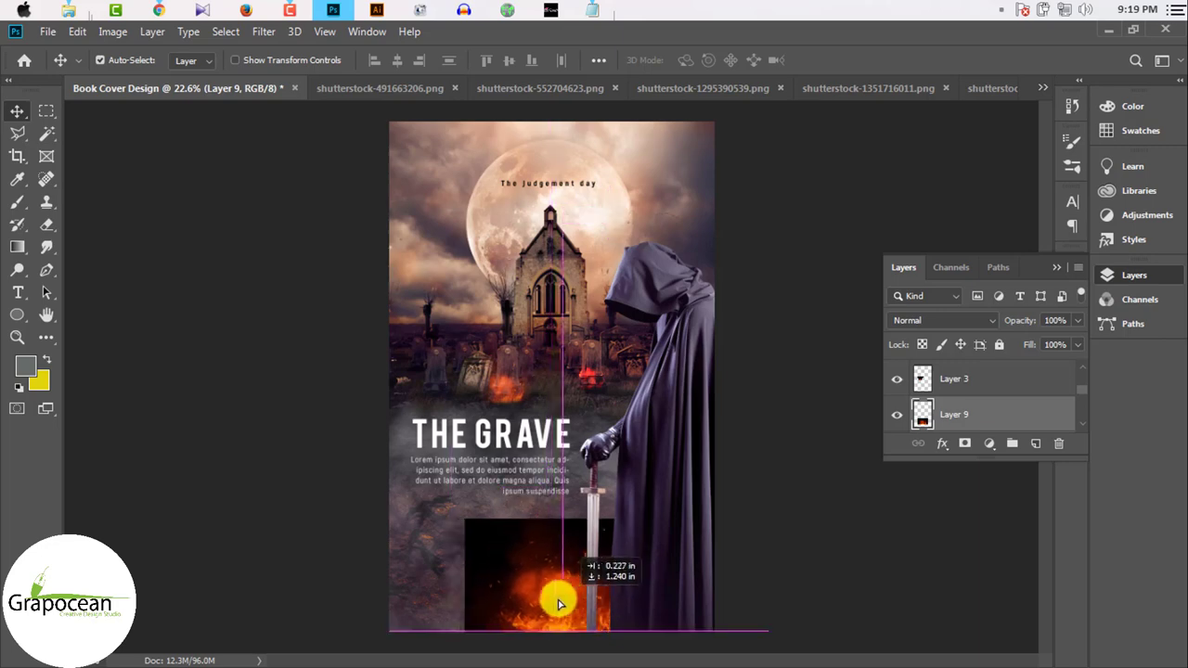
{"action": "left_click_drag", "start_coordinate": [551, 613], "coordinate": [555, 615]}
{"action": "left_click", "coordinate": [943, 320]}
{"action": "left_click", "coordinate": [957, 407]}
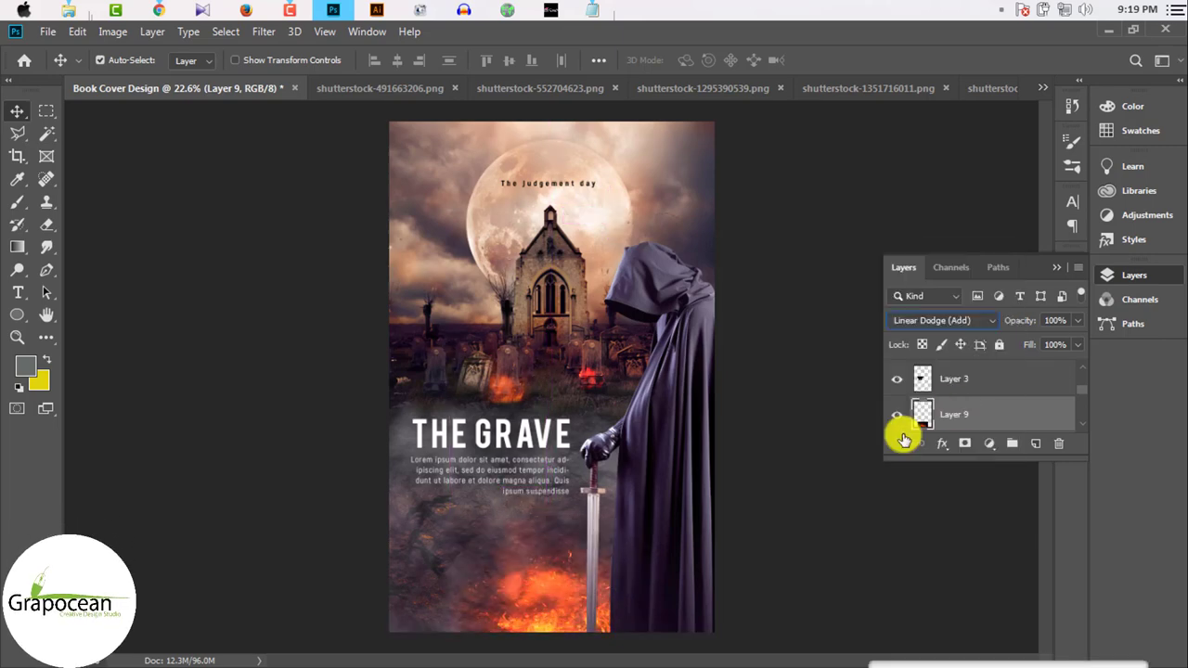
Step: Duplicate the fire, then rotate and stretch the copy upward beside the sword
{"action": "mouse_move", "coordinate": [570, 609]}
{"action": "left_mouse_down"}
{"action": "mouse_move", "coordinate": [698, 577]}
{"action": "mouse_move", "coordinate": [658, 399]}
{"action": "mouse_move", "coordinate": [605, 455]}
{"action": "left_mouse_up"}
{"action": "key", "text": "ctrl+t"}
{"action": "scroll", "coordinate": [601, 546], "scroll_direction": "up", "scroll_amount": 1}
{"action": "scroll", "coordinate": [601, 546], "scroll_direction": "up", "scroll_amount": 1}
{"action": "left_click_drag", "start_coordinate": [570, 520], "coordinate": [528, 662]}
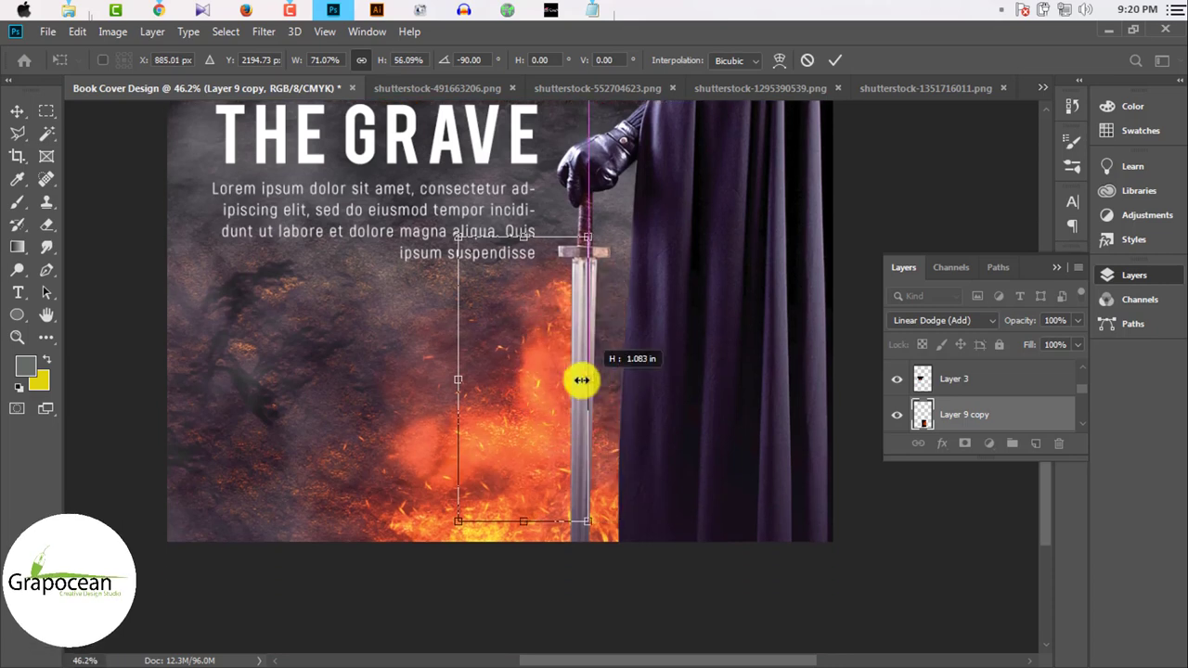
{"action": "left_click_drag", "start_coordinate": [528, 663], "coordinate": [578, 379]}
{"action": "left_click_drag", "start_coordinate": [458, 379], "coordinate": [491, 378]}
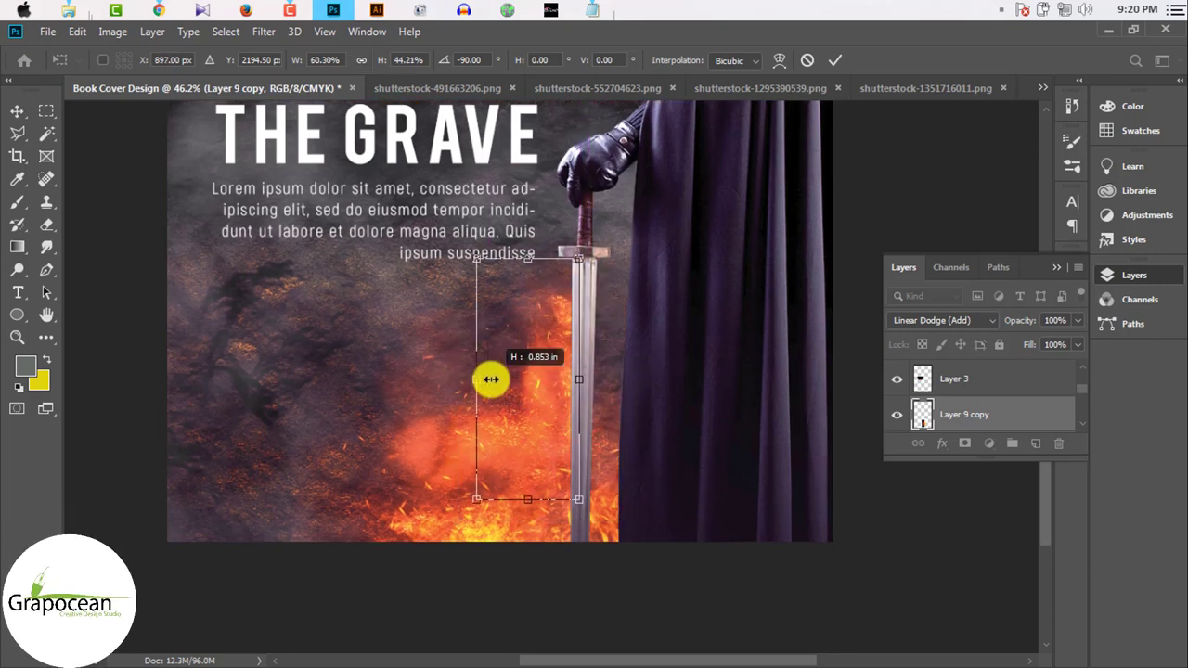
{"action": "mouse_move", "coordinate": [543, 274]}
{"action": "left_mouse_down"}
{"action": "mouse_move", "coordinate": [549, 231]}
{"action": "mouse_move", "coordinate": [551, 262]}
{"action": "mouse_move", "coordinate": [541, 233]}
{"action": "mouse_move", "coordinate": [629, 262]}
{"action": "left_mouse_up"}
{"action": "key", "text": "Return"}
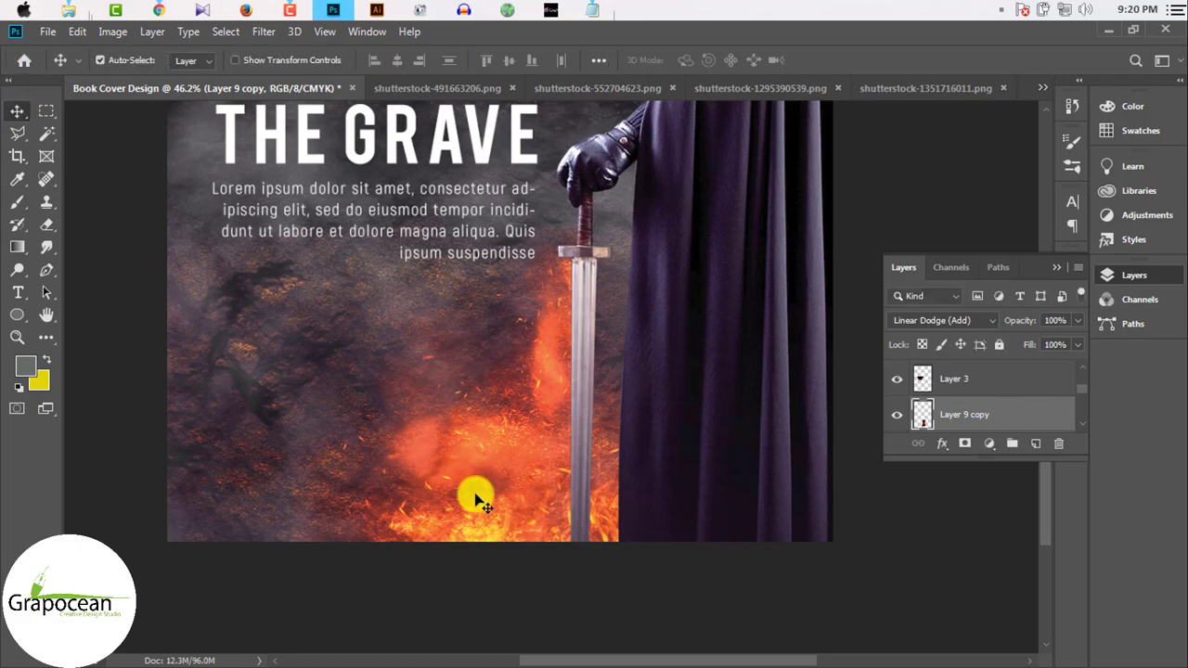
{"action": "left_click_drag", "start_coordinate": [471, 496], "coordinate": [244, 530]}
Step: Reorder the Layer 9 copy in the stack and move THE GRAVE title to the cover top
{"action": "key", "text": "ctrl+0"}
{"action": "scroll", "coordinate": [567, 391], "scroll_direction": "up", "scroll_amount": 3}
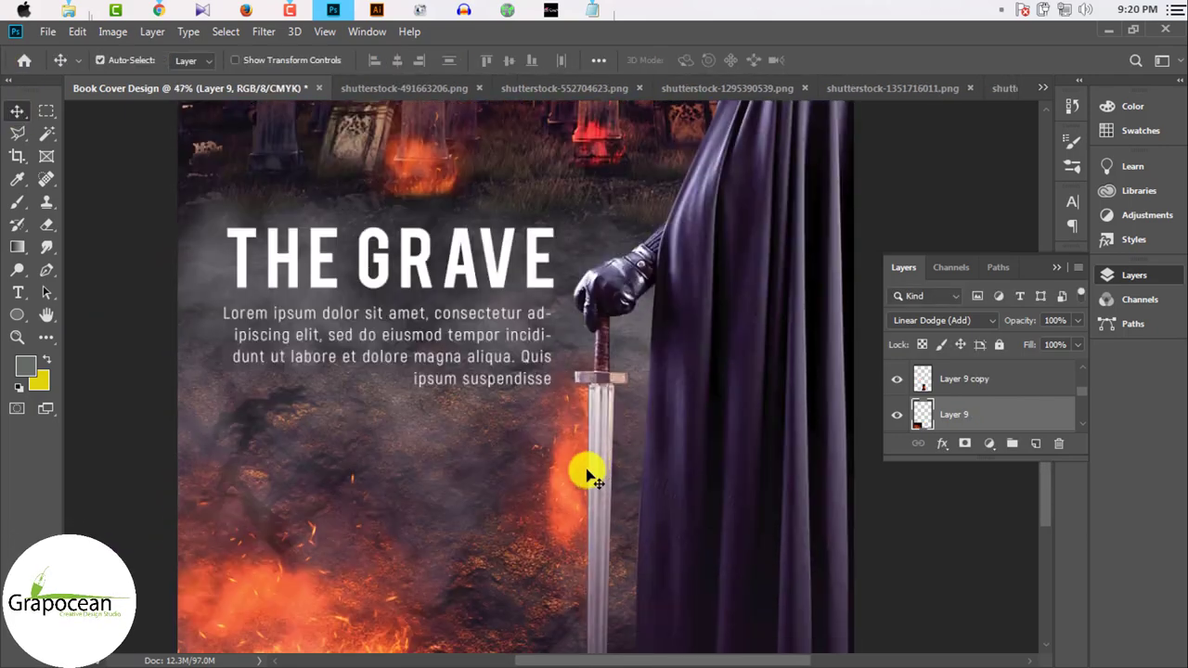
{"action": "scroll", "coordinate": [588, 472], "scroll_direction": "down", "scroll_amount": 2}
{"action": "left_click_drag", "start_coordinate": [588, 520], "coordinate": [578, 552]}
{"action": "left_click_drag", "start_coordinate": [901, 387], "coordinate": [979, 370]}
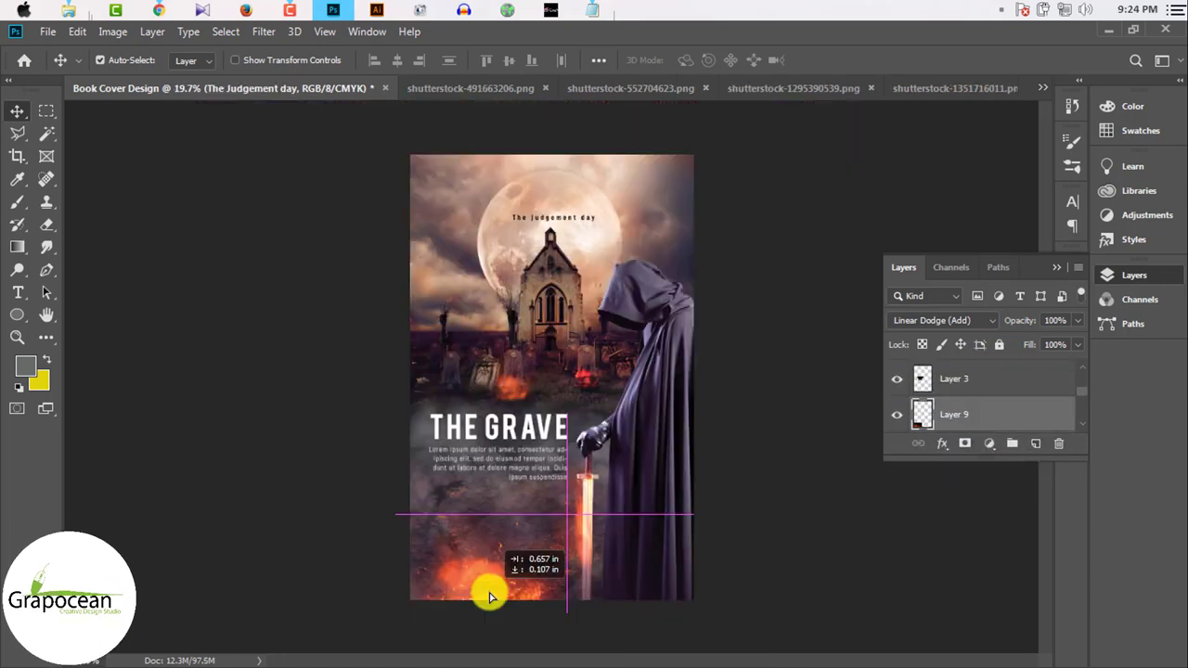
{"action": "left_click_drag", "start_coordinate": [520, 418], "coordinate": [574, 183]}
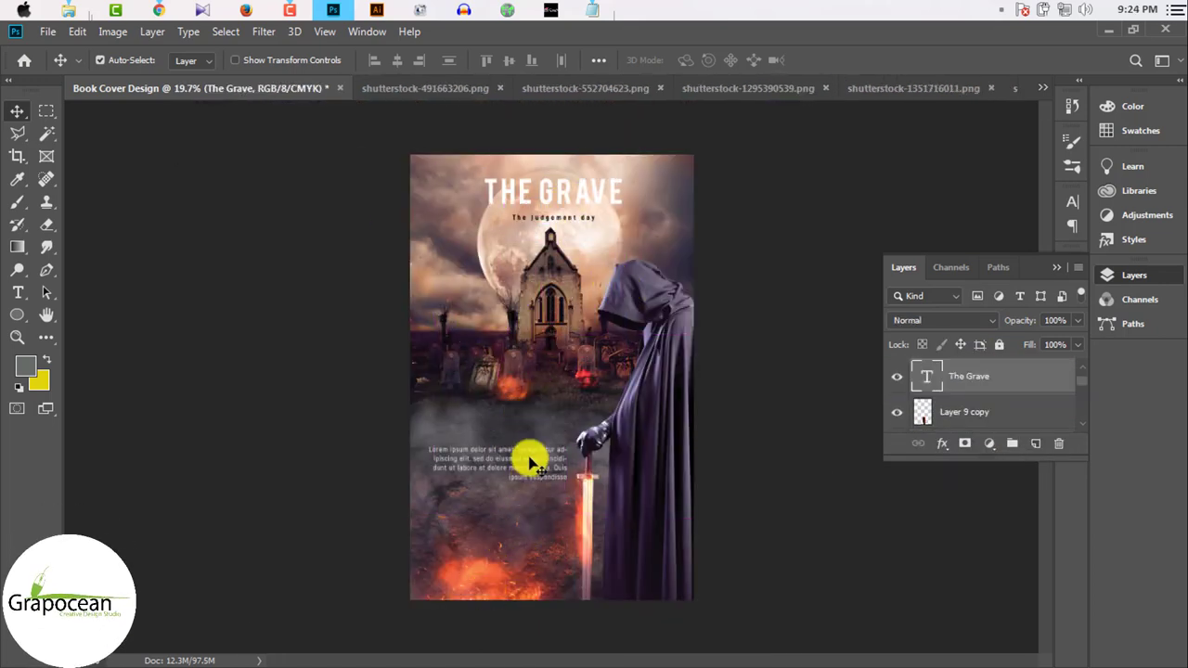
Step: Drag THE GRAVE title back down above the Lorem ipsum paragraph, then select the hooded figure's layer
{"action": "mouse_move", "coordinate": [533, 464]}
{"action": "left_mouse_down"}
{"action": "mouse_move", "coordinate": [533, 409]}
{"action": "mouse_move", "coordinate": [554, 425]}
{"action": "mouse_move", "coordinate": [520, 445]}
{"action": "left_mouse_up"}
{"action": "scroll", "coordinate": [520, 446], "scroll_direction": "up", "scroll_amount": 2}
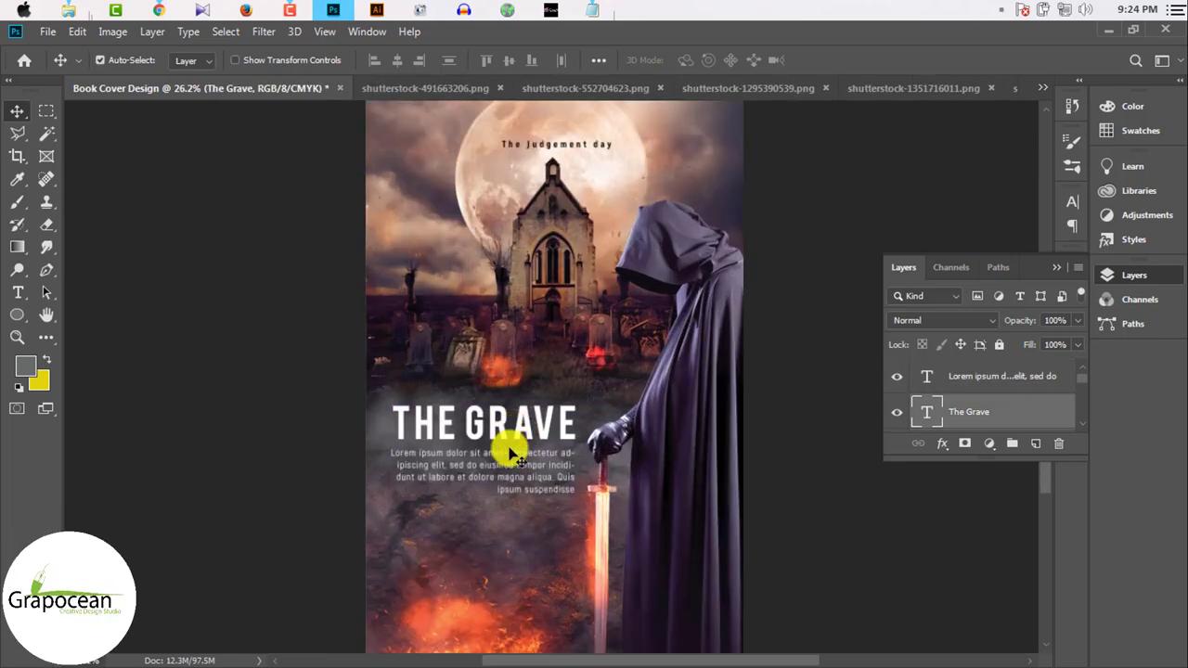
{"action": "scroll", "coordinate": [511, 455], "scroll_direction": "down", "scroll_amount": 1}
{"action": "scroll", "coordinate": [510, 453], "scroll_direction": "up", "scroll_amount": 3}
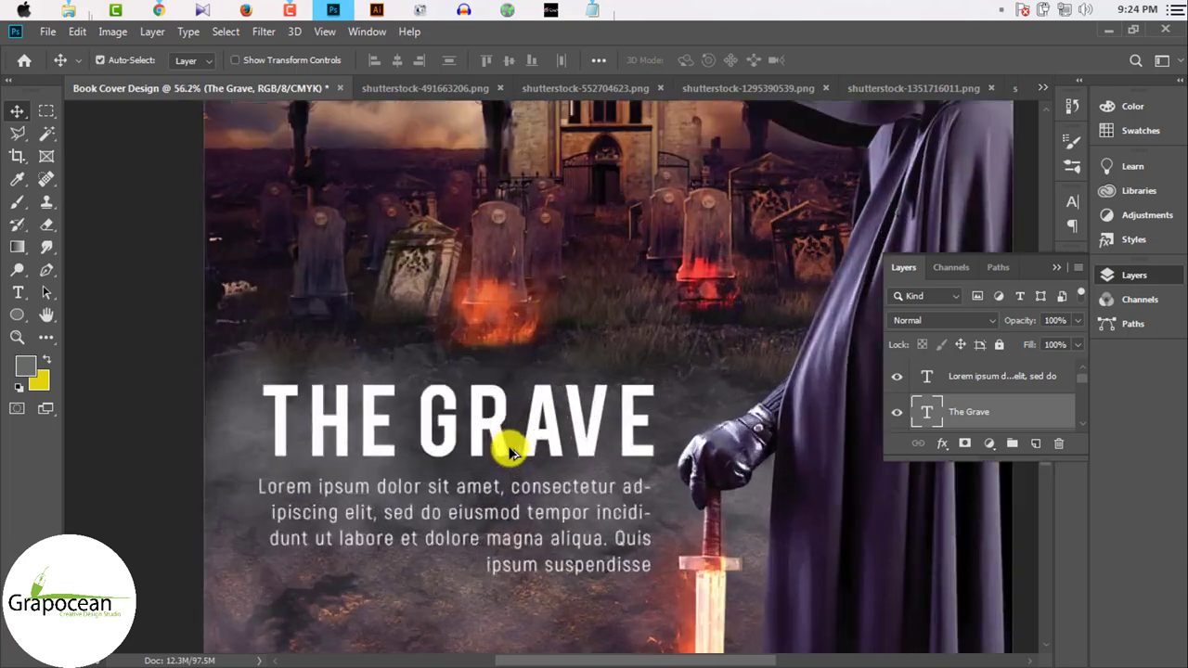
{"action": "scroll", "coordinate": [511, 453], "scroll_direction": "down", "scroll_amount": 3}
{"action": "left_click", "coordinate": [698, 338], "text": "ctrl"}
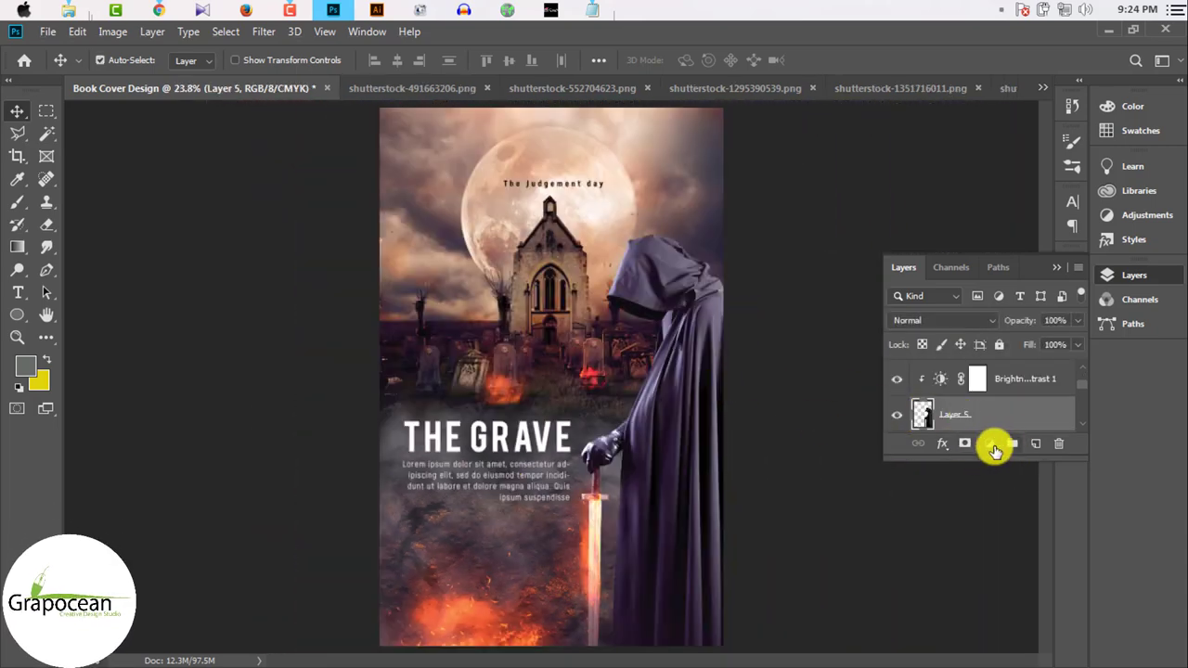
Step: Add a Color Balance layer with midtones Cyan-Red -20, Magenta-Green -13, Yellow-Blue -3
{"action": "left_click", "coordinate": [992, 446]}
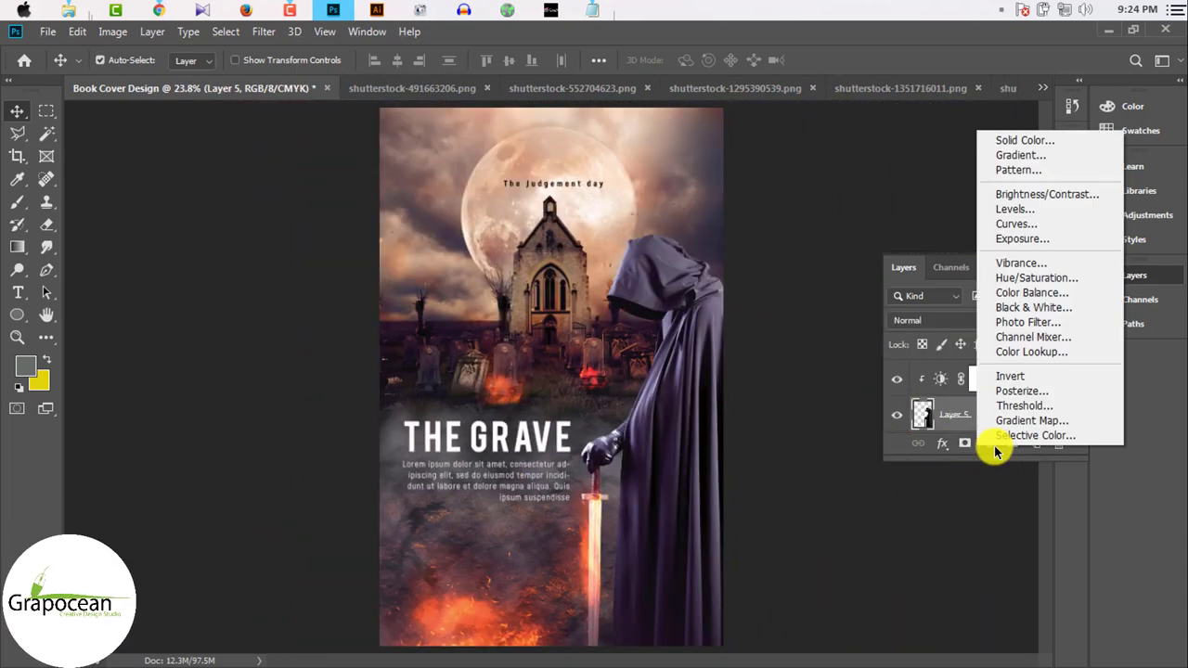
{"action": "left_click", "coordinate": [1048, 293]}
{"action": "mouse_move", "coordinate": [959, 358]}
{"action": "left_mouse_down"}
{"action": "mouse_move", "coordinate": [832, 356]}
{"action": "mouse_move", "coordinate": [910, 356]}
{"action": "mouse_move", "coordinate": [801, 375]}
{"action": "mouse_move", "coordinate": [906, 380]}
{"action": "mouse_move", "coordinate": [818, 405]}
{"action": "mouse_move", "coordinate": [897, 401]}
{"action": "left_mouse_up"}
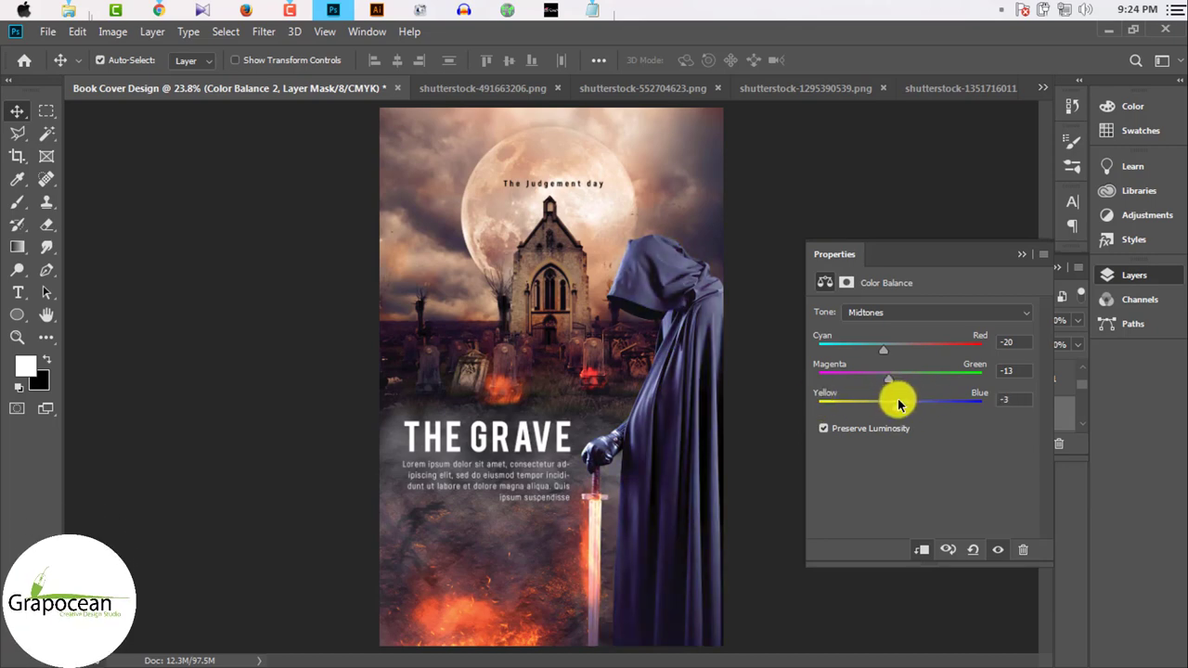
{"action": "left_click", "coordinate": [1019, 253]}
{"action": "scroll", "coordinate": [730, 399], "scroll_direction": "up", "scroll_amount": 2}
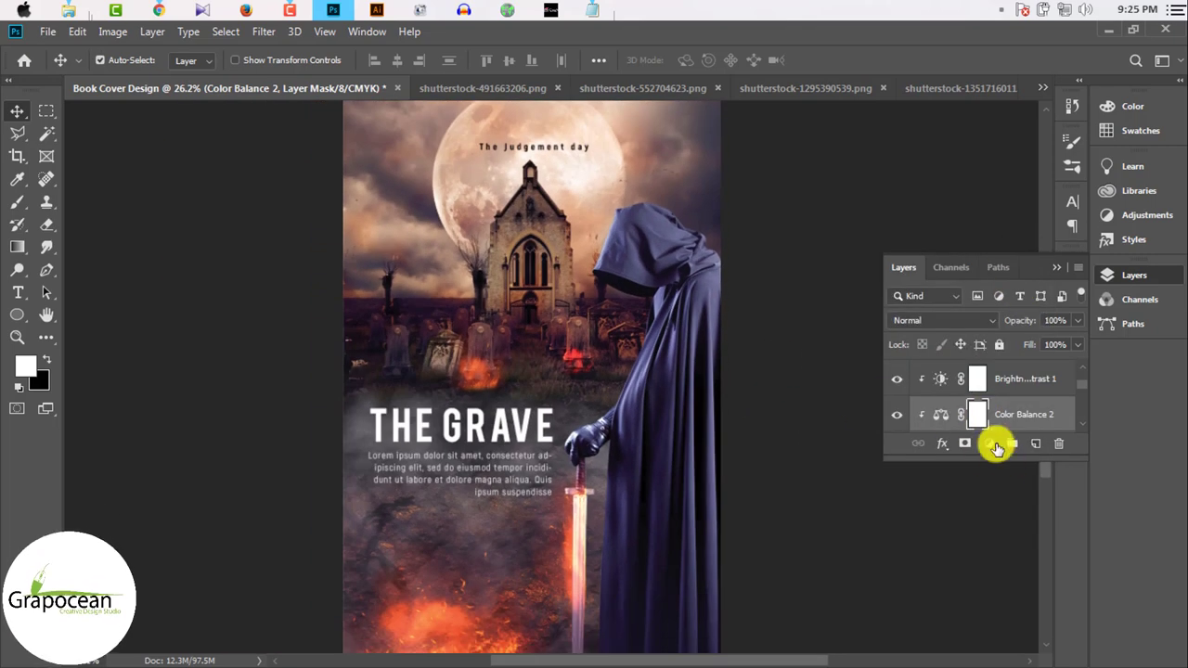
{"action": "right_click", "coordinate": [17, 314]}
Step: Draw a dark grey rectangle covering the hooded figure
{"action": "left_click", "coordinate": [87, 310]}
{"action": "mouse_move", "coordinate": [575, 176]}
{"action": "left_mouse_down"}
{"action": "mouse_move", "coordinate": [737, 637]}
{"action": "mouse_move", "coordinate": [769, 646]}
{"action": "left_mouse_up"}
{"action": "left_click", "coordinate": [195, 61]}
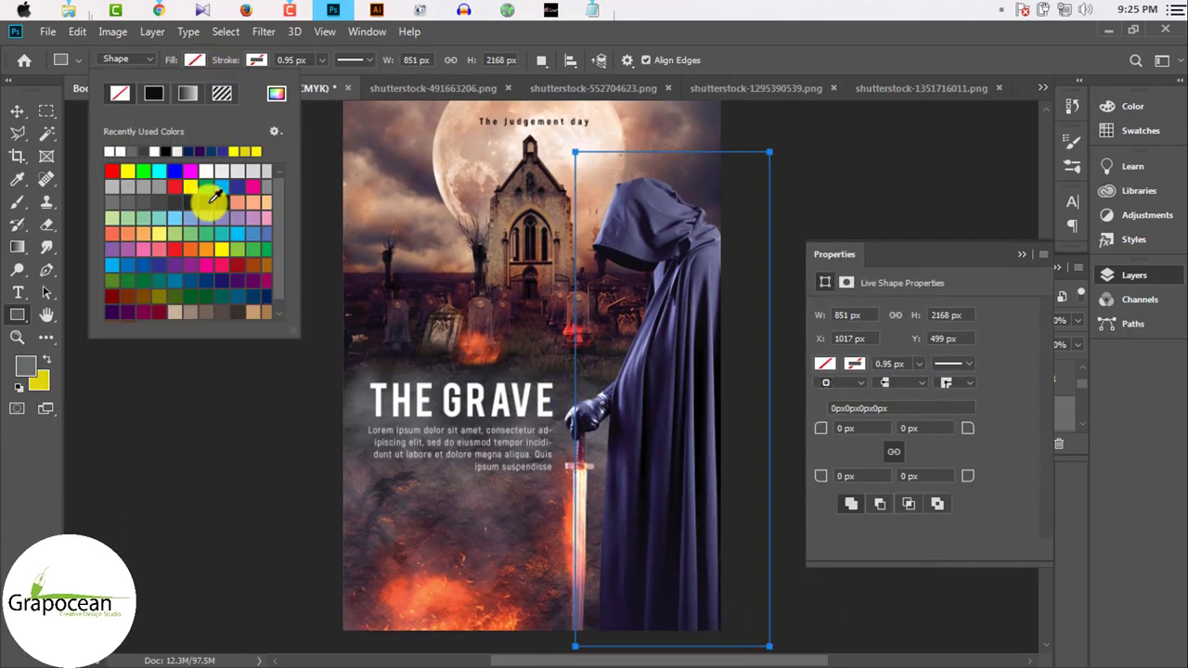
{"action": "left_click", "coordinate": [212, 200]}
{"action": "left_click", "coordinate": [17, 110]}
{"action": "key", "text": "ctrl+t"}
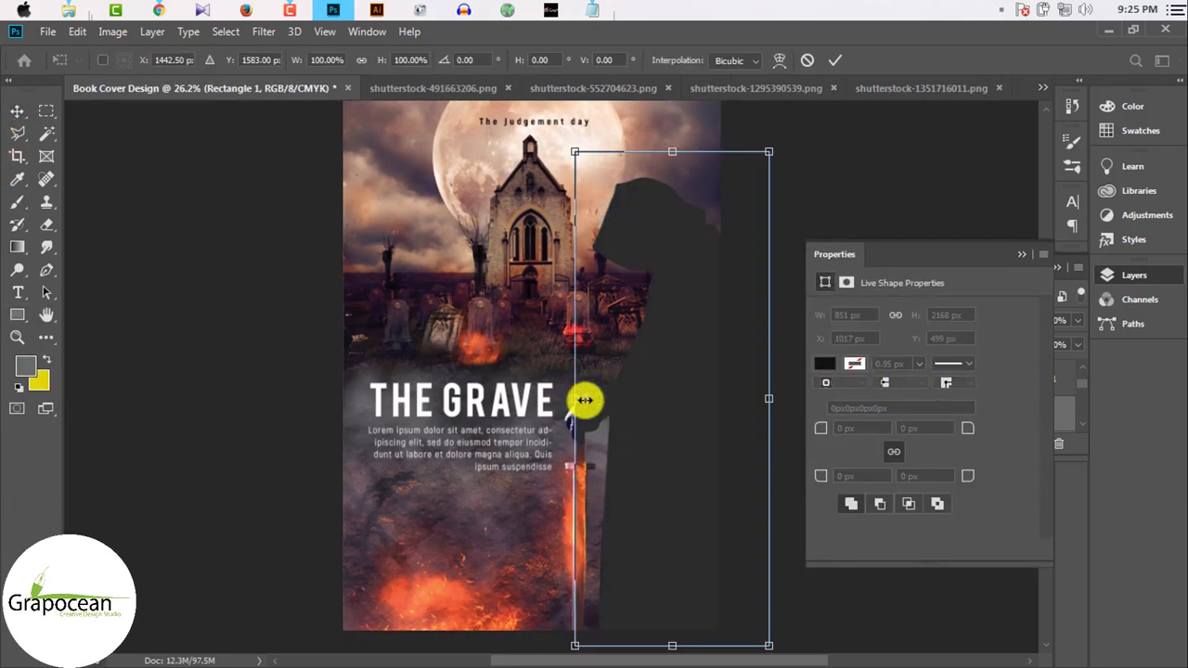
{"action": "key", "text": "Return"}
{"action": "left_click", "coordinate": [1022, 253]}
Step: Change Rectangle 1's blend mode from Color Dodge to Subtract
{"action": "left_click", "coordinate": [965, 325]}
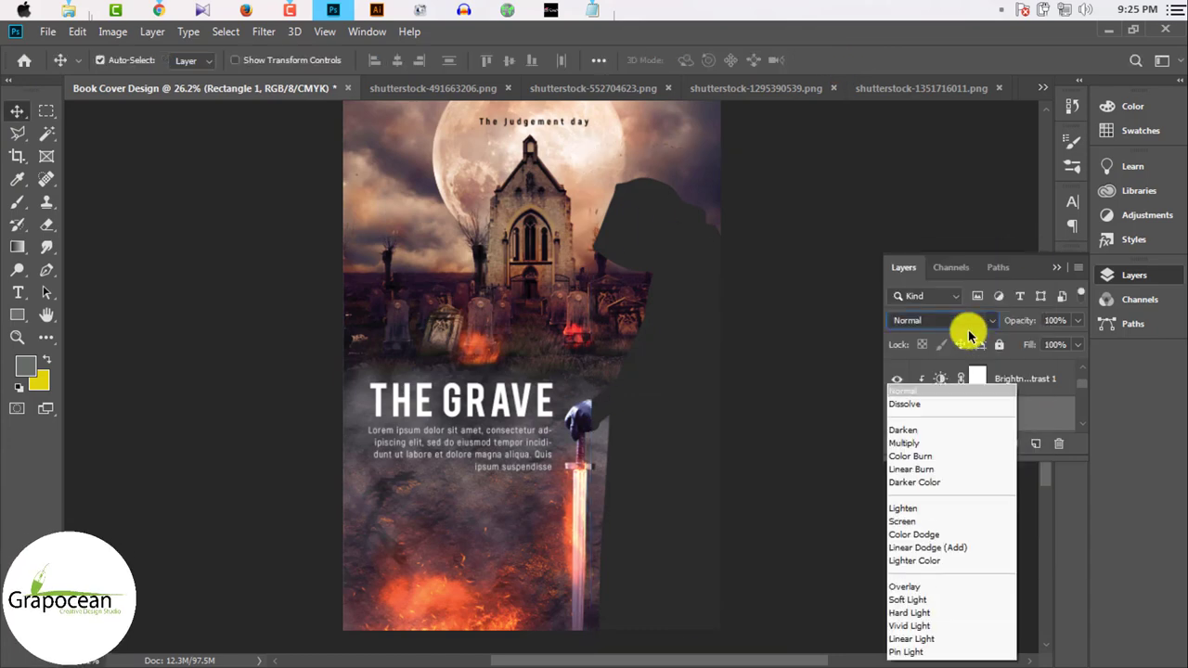
{"action": "left_click", "coordinate": [938, 392]}
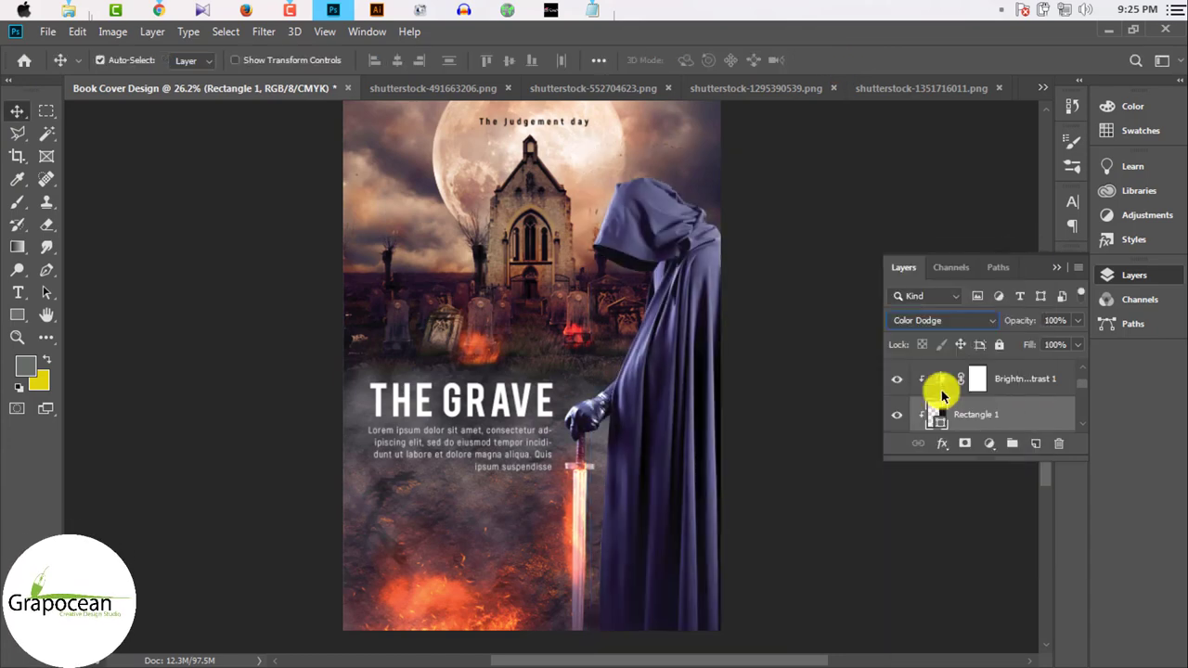
{"action": "left_click", "coordinate": [962, 327]}
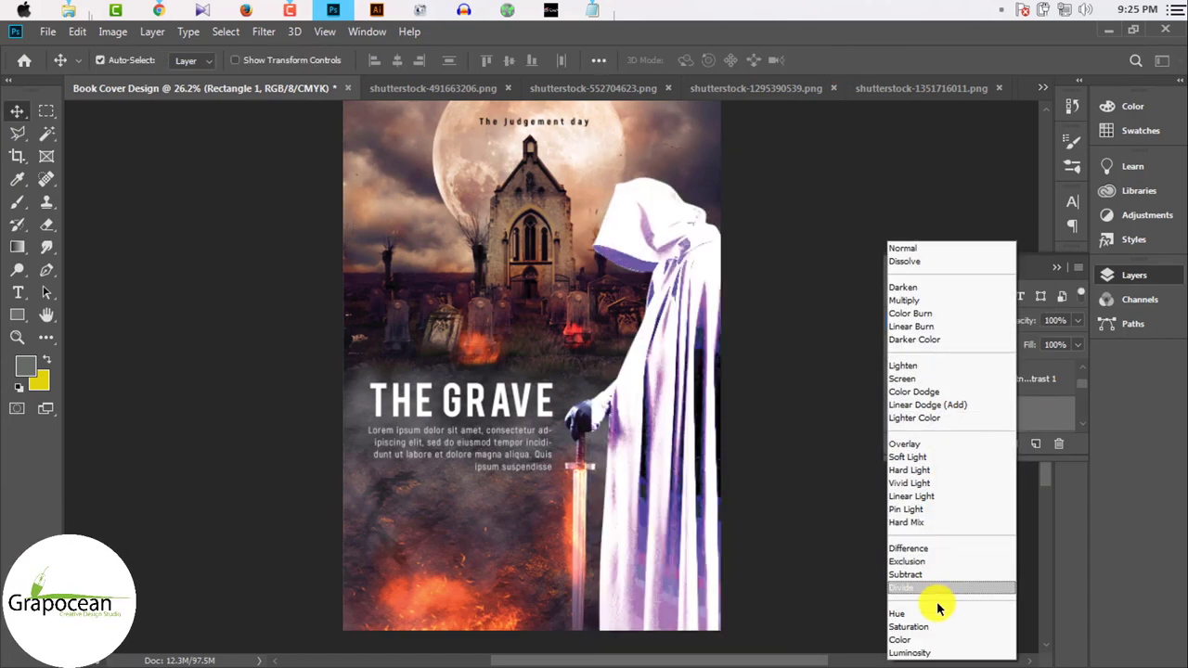
{"action": "left_click", "coordinate": [932, 575]}
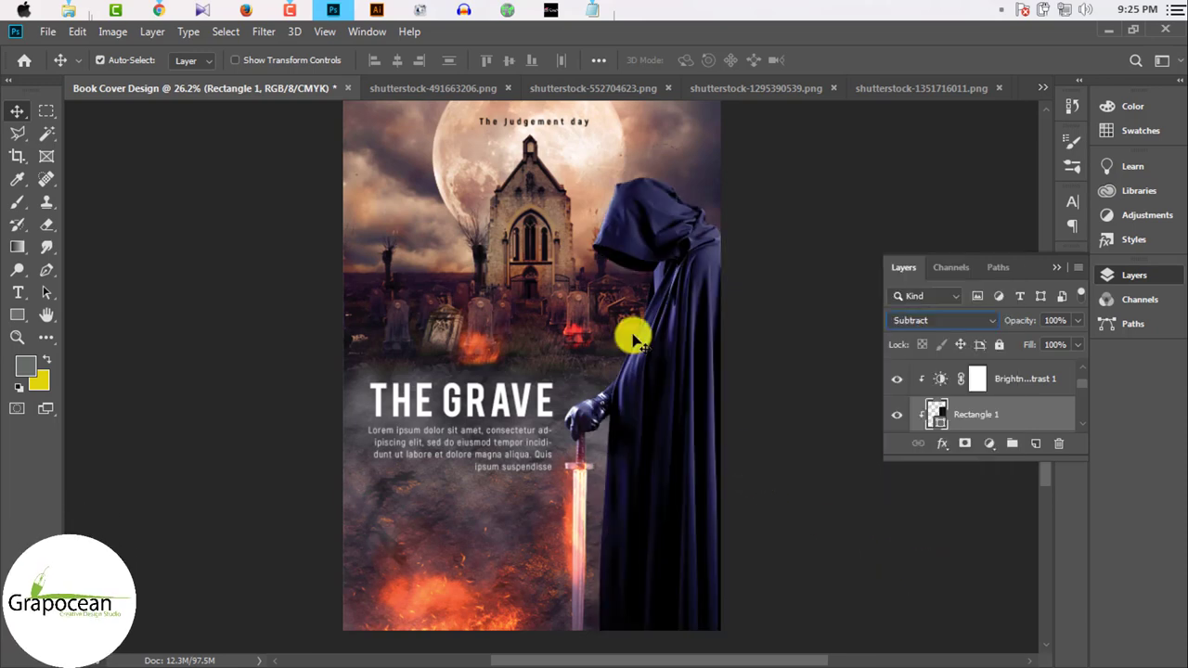
{"action": "key", "text": "ctrl+z"}
{"action": "key", "text": "ctrl+shift+z"}
{"action": "left_click", "coordinate": [799, 470]}
{"action": "scroll", "coordinate": [711, 384], "scroll_direction": "up", "scroll_amount": 2}
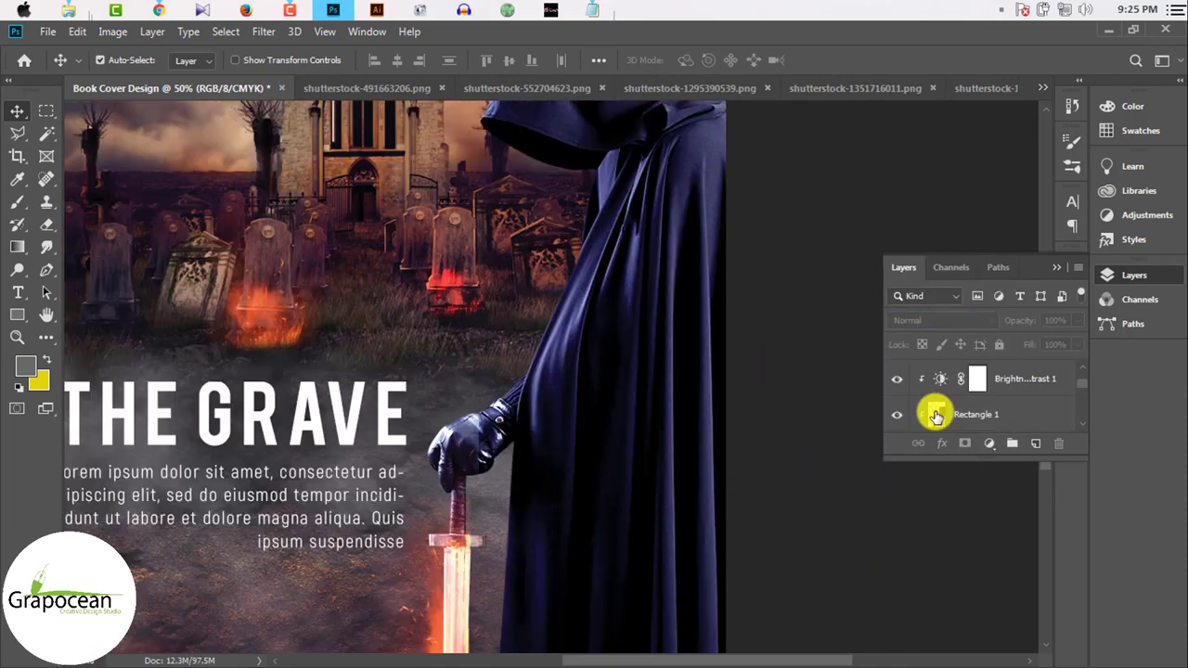
{"action": "left_click", "coordinate": [969, 414]}
Step: Add a layer mask to Rectangle 1 and erase parts of it over the figure
{"action": "left_click", "coordinate": [965, 443]}
{"action": "scroll", "coordinate": [561, 343], "scroll_direction": "down", "scroll_amount": 2}
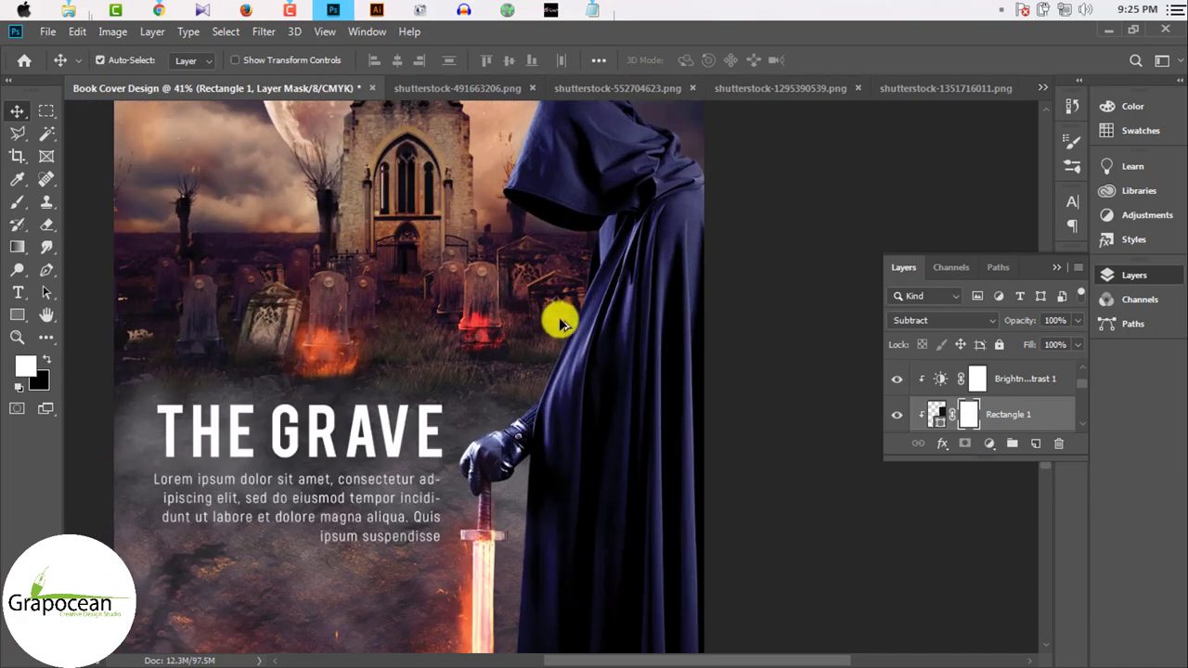
{"action": "left_click", "coordinate": [42, 224]}
{"action": "scroll", "coordinate": [649, 315], "scroll_direction": "down", "scroll_amount": 2}
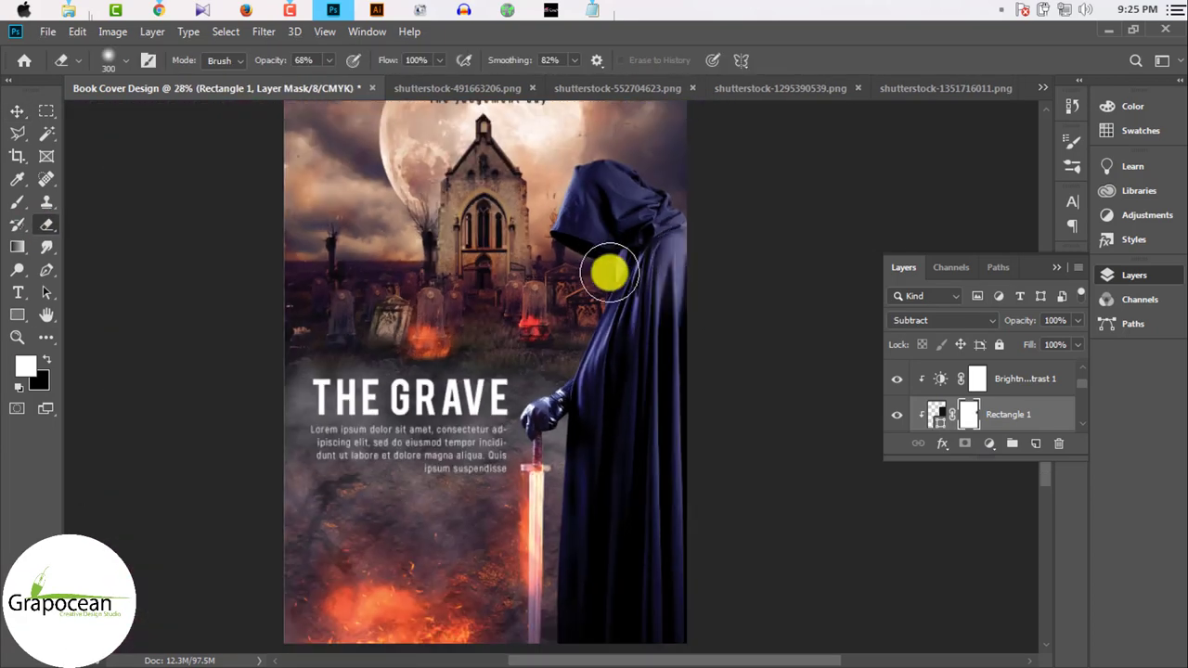
{"action": "left_click", "coordinate": [966, 414]}
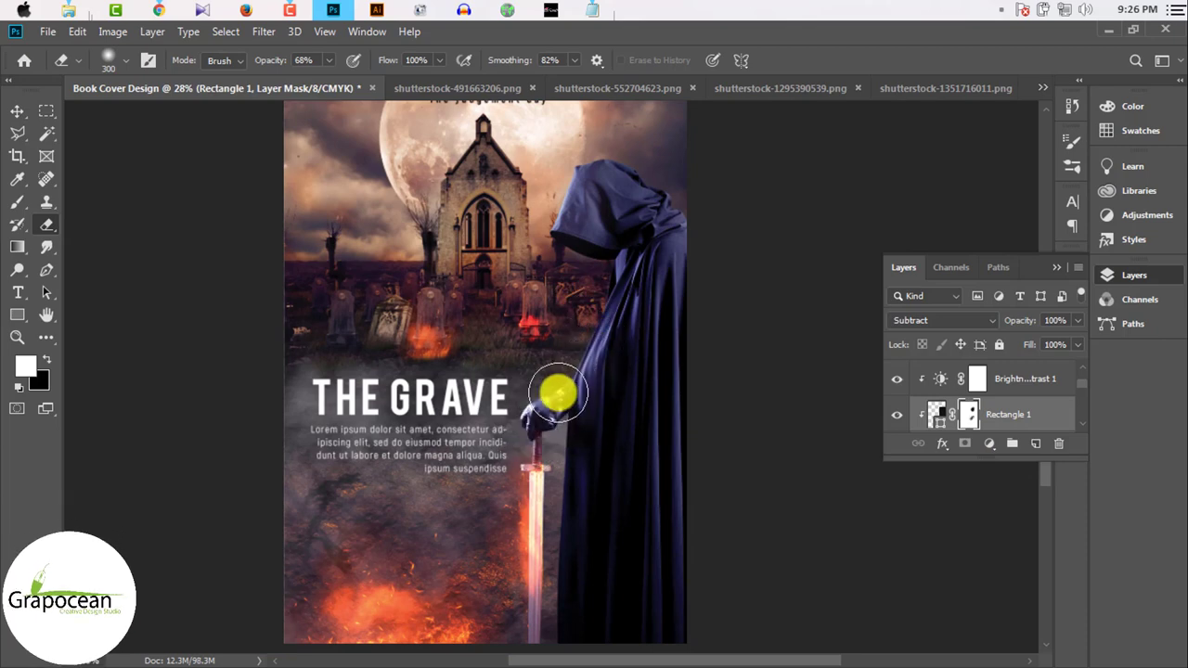
{"action": "scroll", "coordinate": [612, 446], "scroll_direction": "down", "scroll_amount": 1}
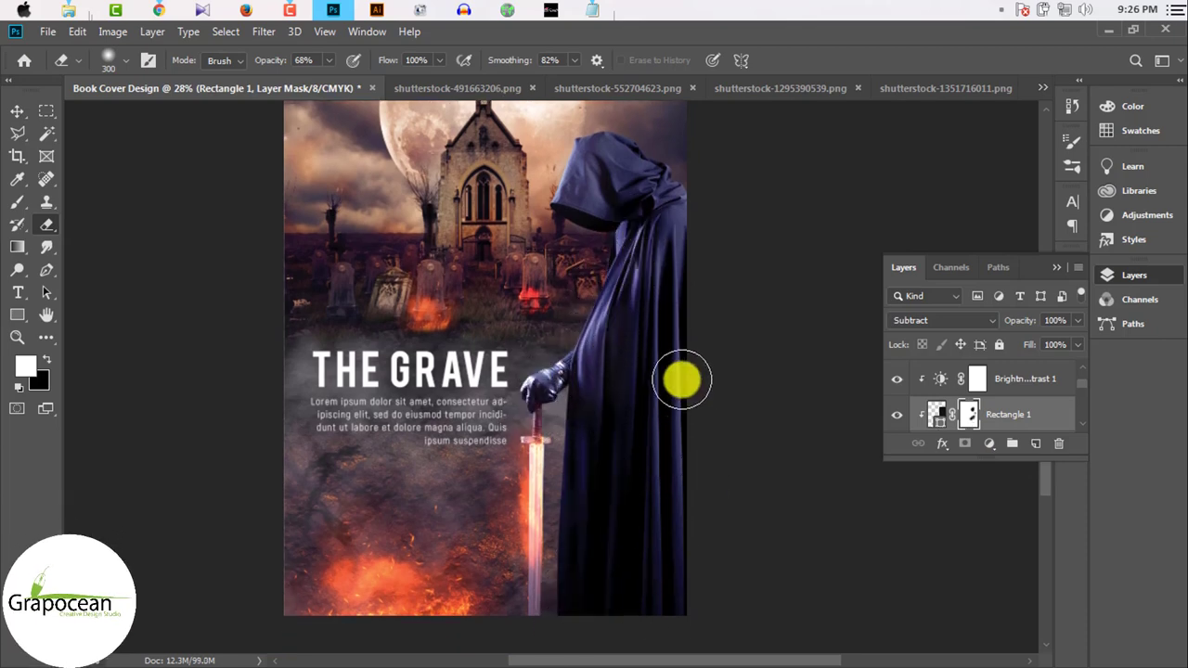
{"action": "left_click", "coordinate": [17, 111]}
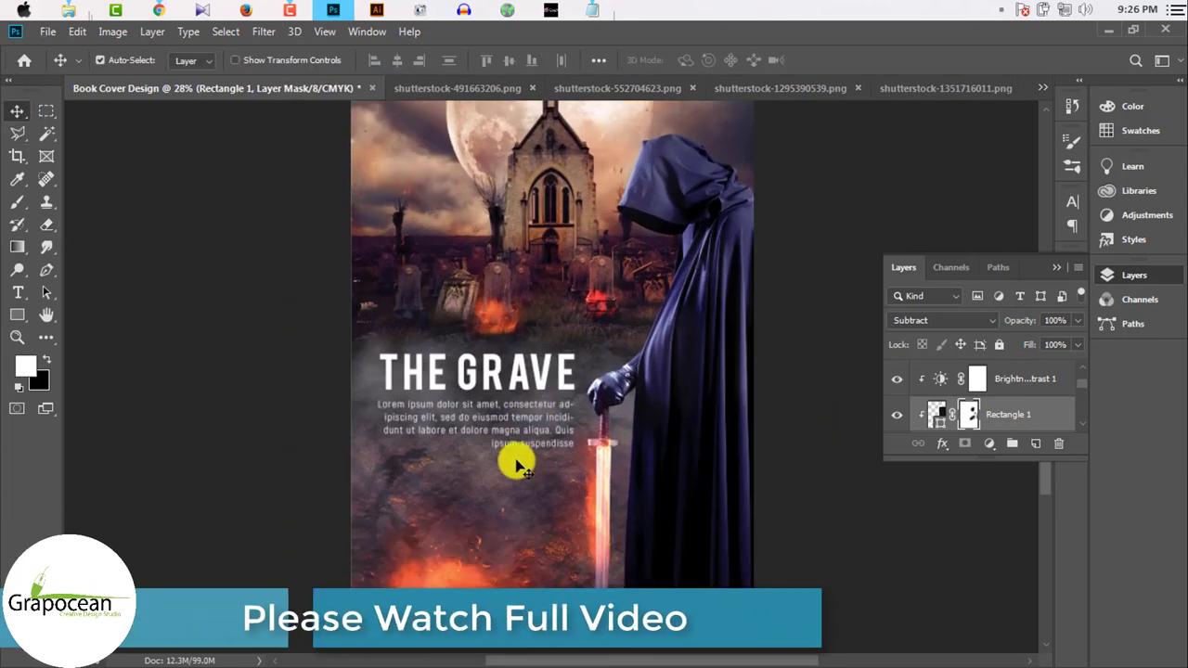
Step: Move the Lorem ipsum paragraph under the title and center-align its text
{"action": "left_click_drag", "start_coordinate": [544, 353], "coordinate": [515, 367]}
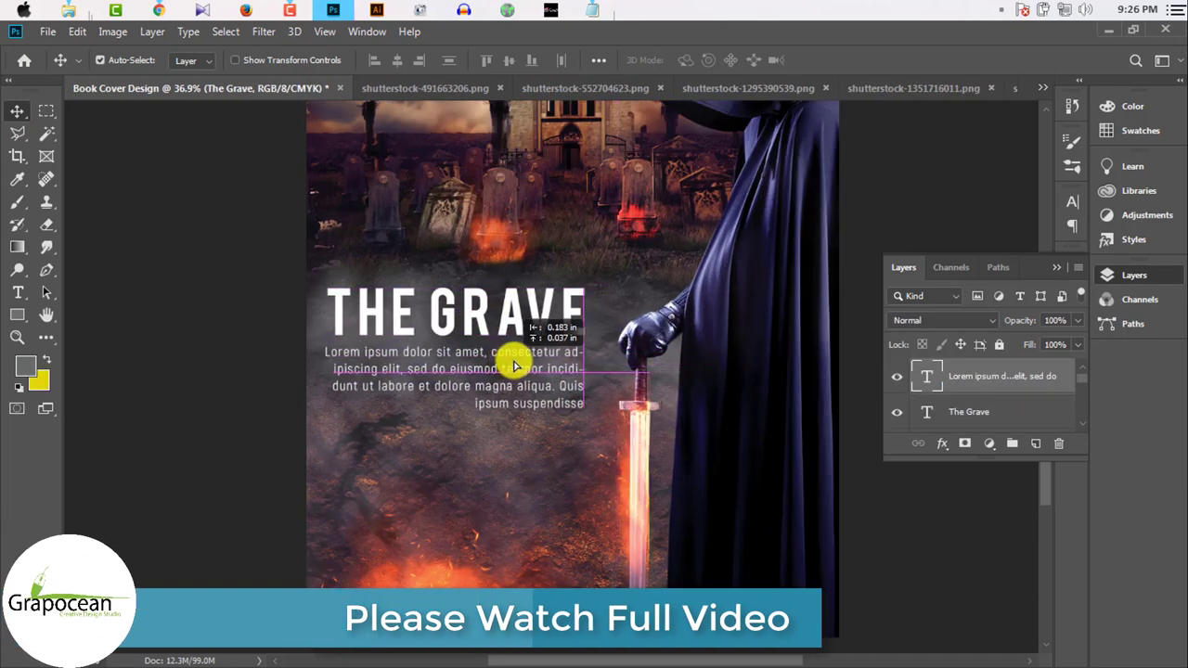
{"action": "key", "text": "t"}
{"action": "left_click_drag", "start_coordinate": [585, 403], "coordinate": [319, 269]}
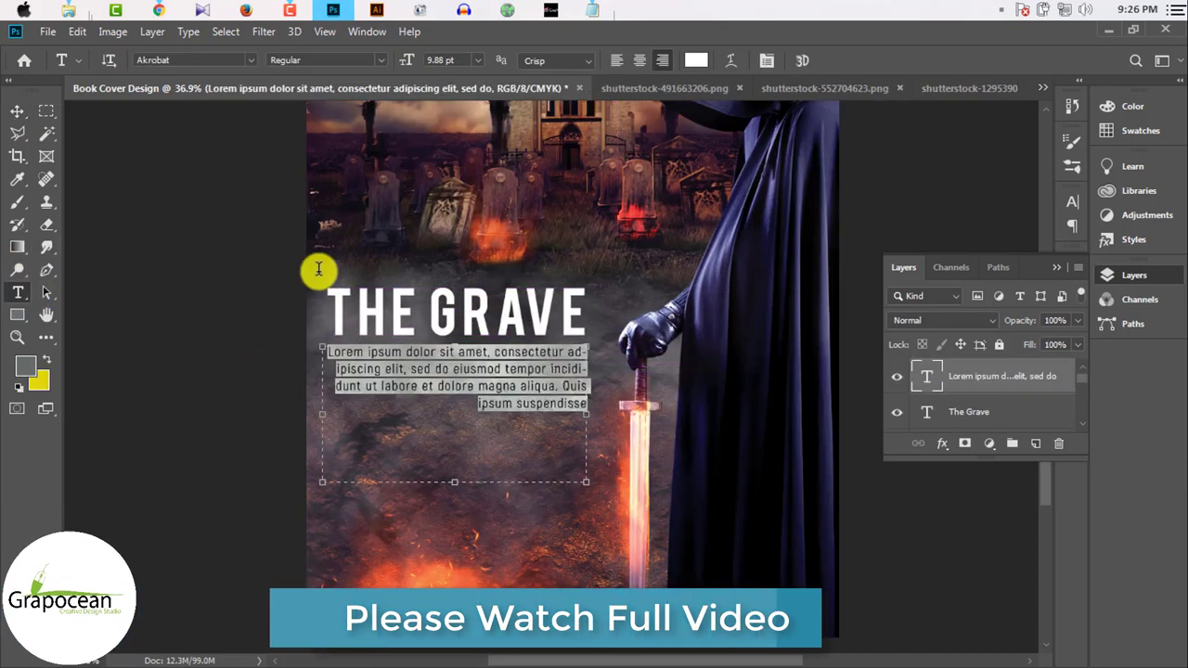
{"action": "left_click", "coordinate": [640, 60]}
{"action": "left_click", "coordinate": [17, 112]}
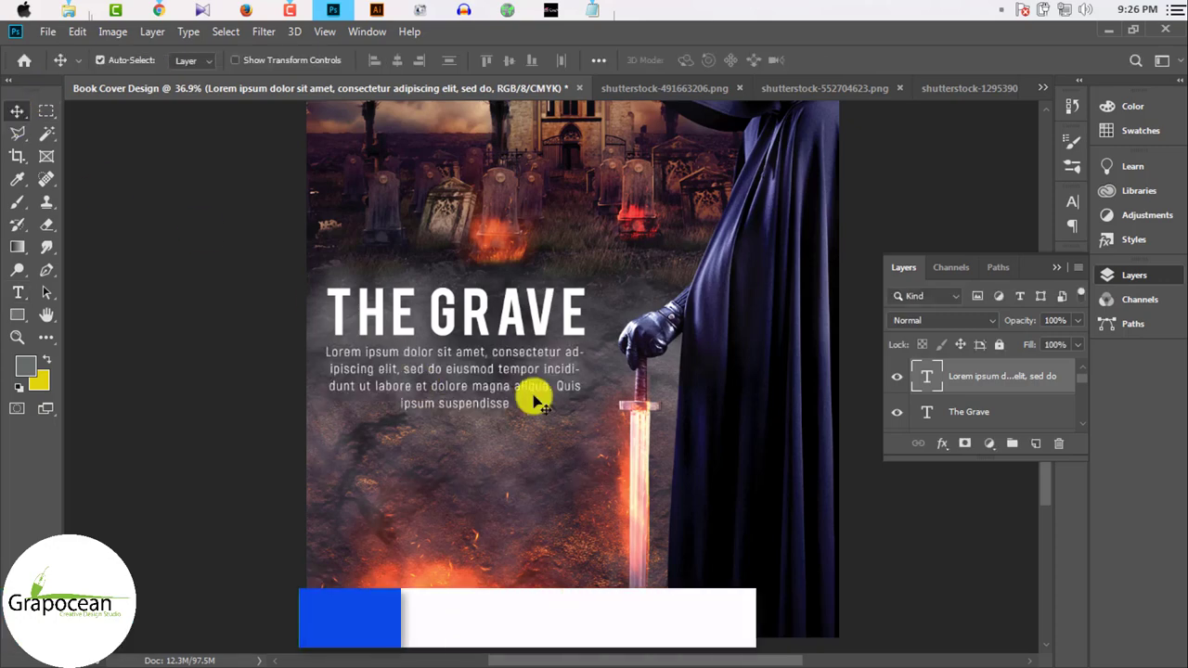
{"action": "scroll", "coordinate": [536, 401], "scroll_direction": "down", "scroll_amount": 3}
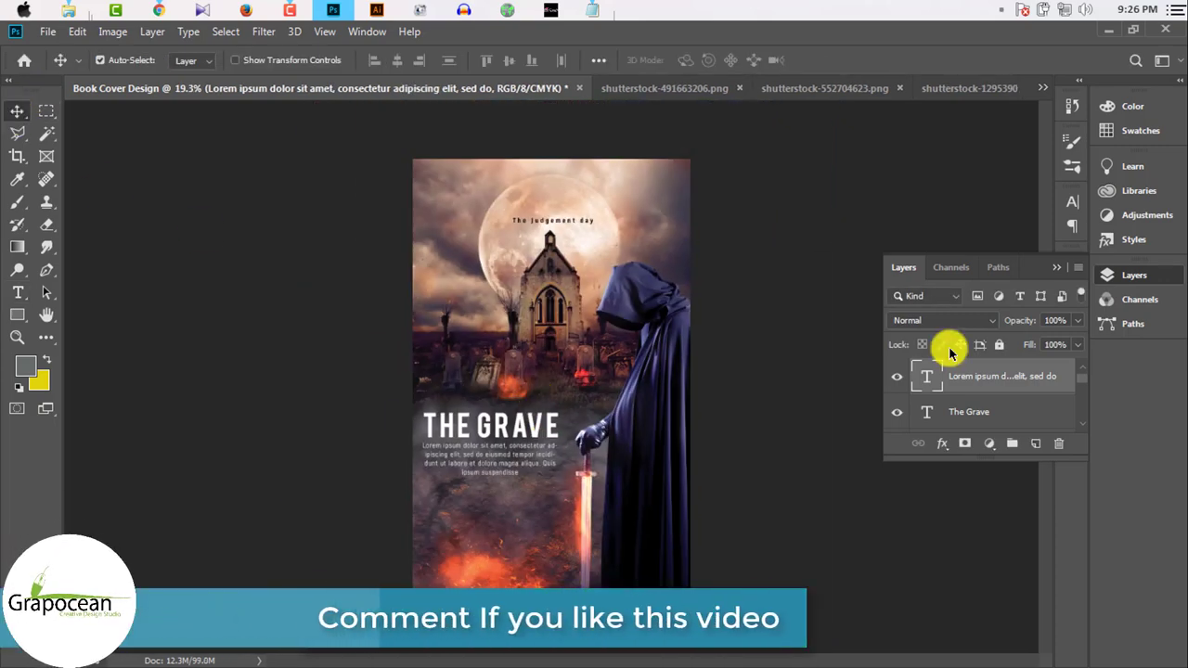
{"action": "scroll", "coordinate": [951, 354], "scroll_direction": "up", "scroll_amount": 1}
{"action": "left_click", "coordinate": [1024, 376]}
{"action": "left_click", "coordinate": [989, 444]}
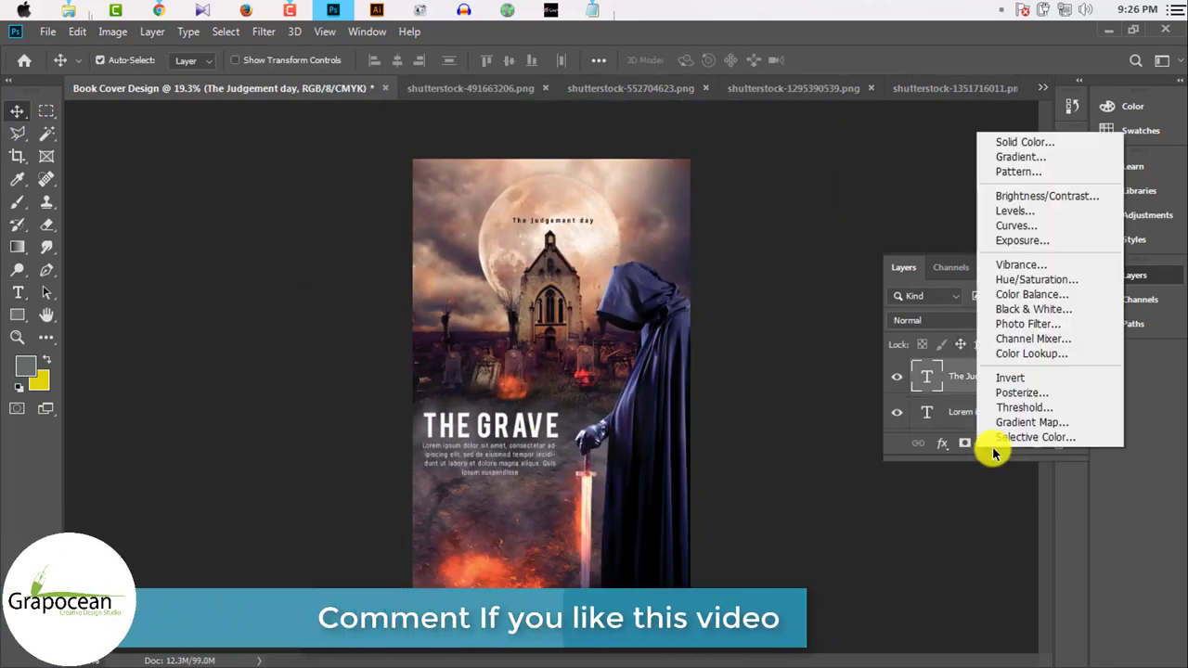
{"action": "left_click", "coordinate": [1039, 422]}
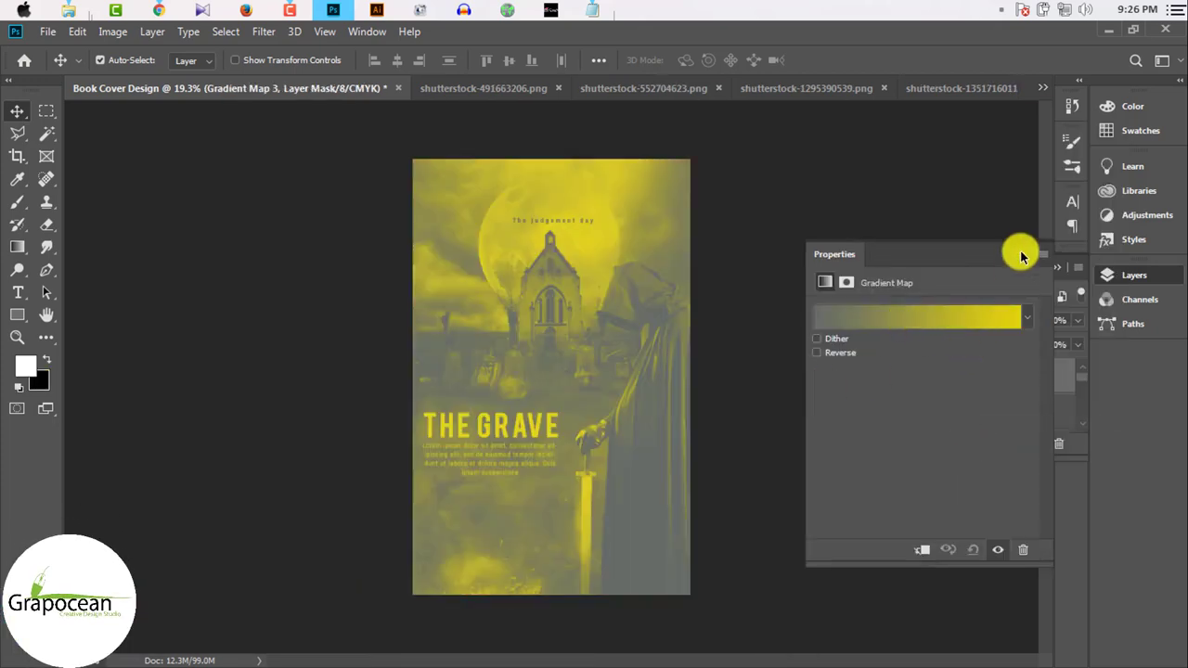
{"action": "left_click", "coordinate": [1043, 254]}
{"action": "left_click", "coordinate": [929, 320]}
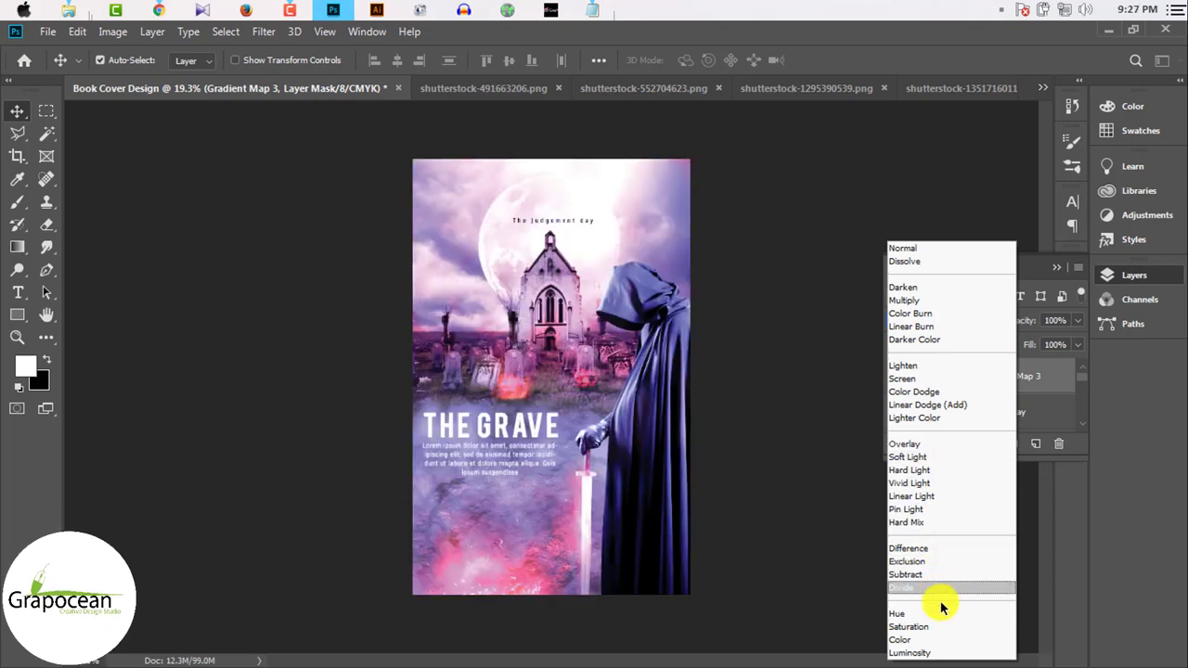
{"action": "left_click", "coordinate": [833, 661]}
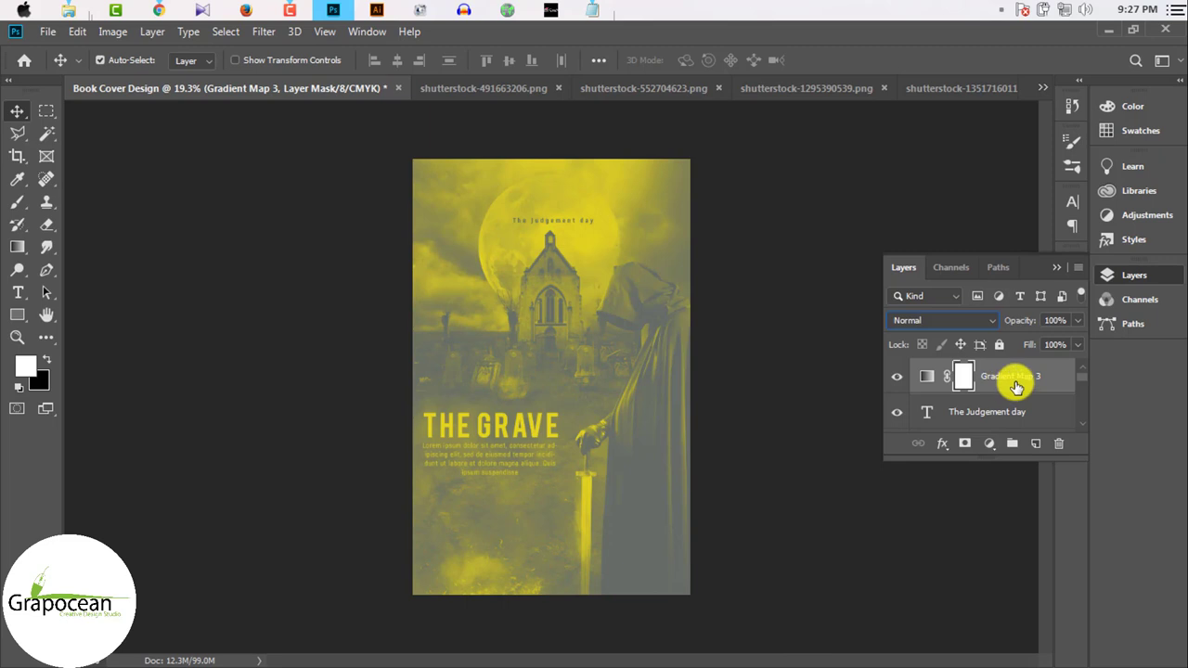
{"action": "left_click", "coordinate": [1059, 444]}
{"action": "left_click", "coordinate": [517, 273]}
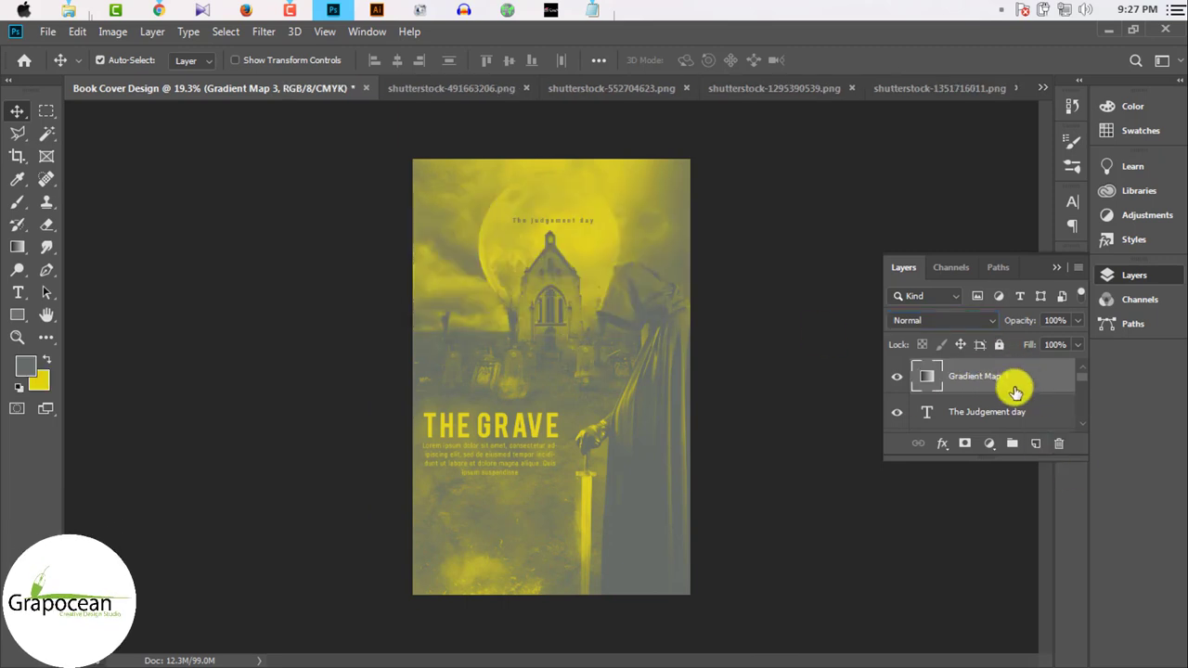
{"action": "left_click", "coordinate": [1058, 443]}
Step: Delete the gradient map layer and add a Color Lookup layer set to FoggyNight.3DL
{"action": "left_click", "coordinate": [507, 275]}
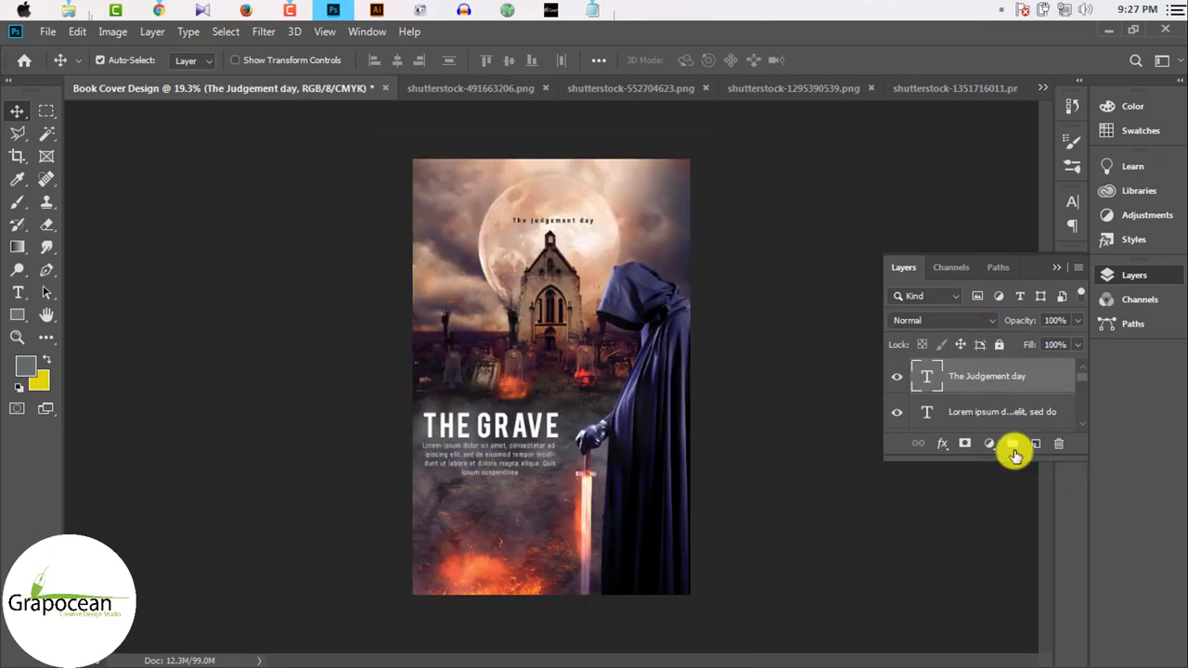
{"action": "left_click", "coordinate": [989, 444]}
{"action": "left_click", "coordinate": [1041, 358]}
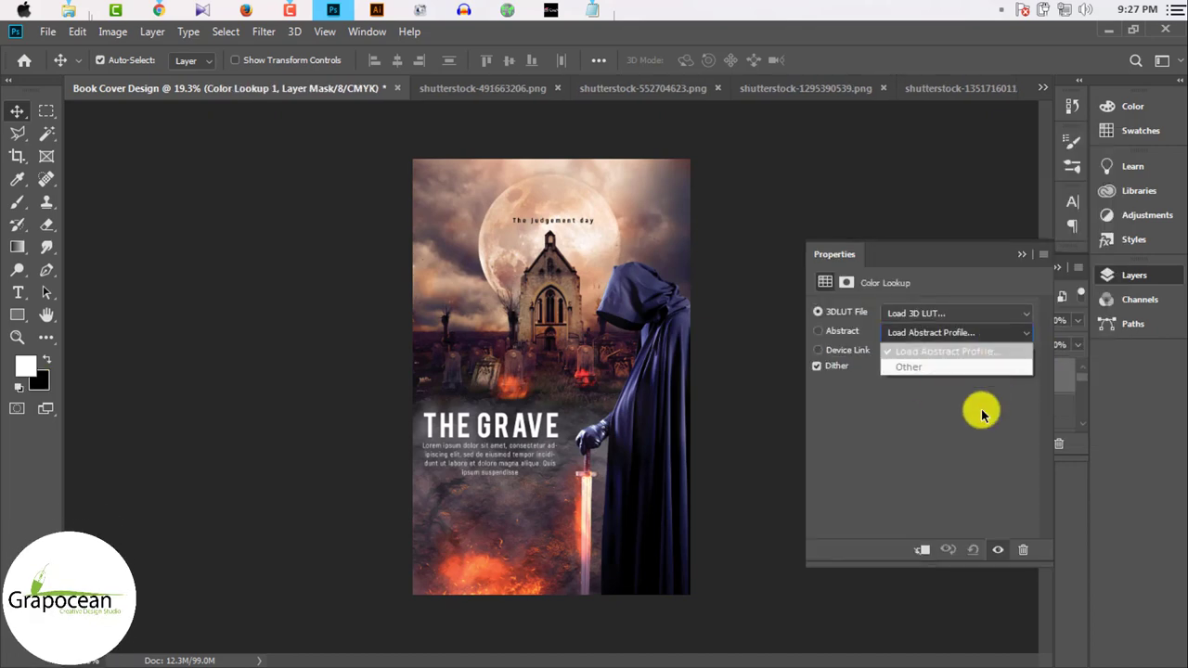
{"action": "left_click", "coordinate": [956, 313]}
{"action": "left_click", "coordinate": [959, 360]}
{"action": "left_click", "coordinate": [978, 313]}
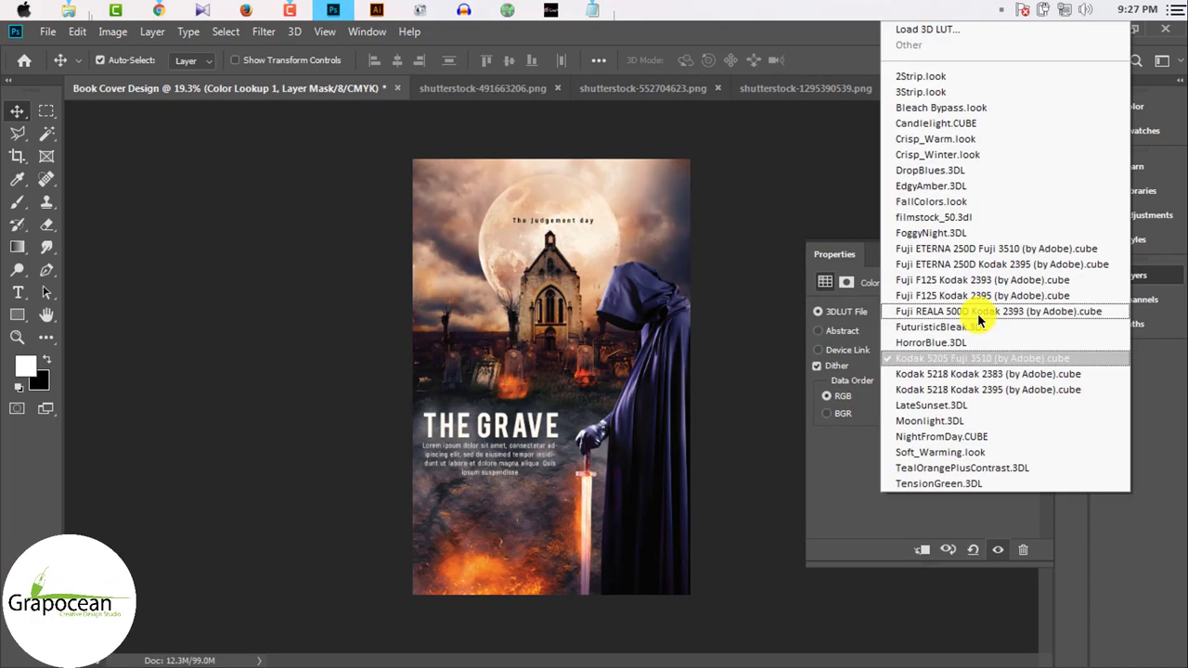
{"action": "left_click", "coordinate": [967, 232]}
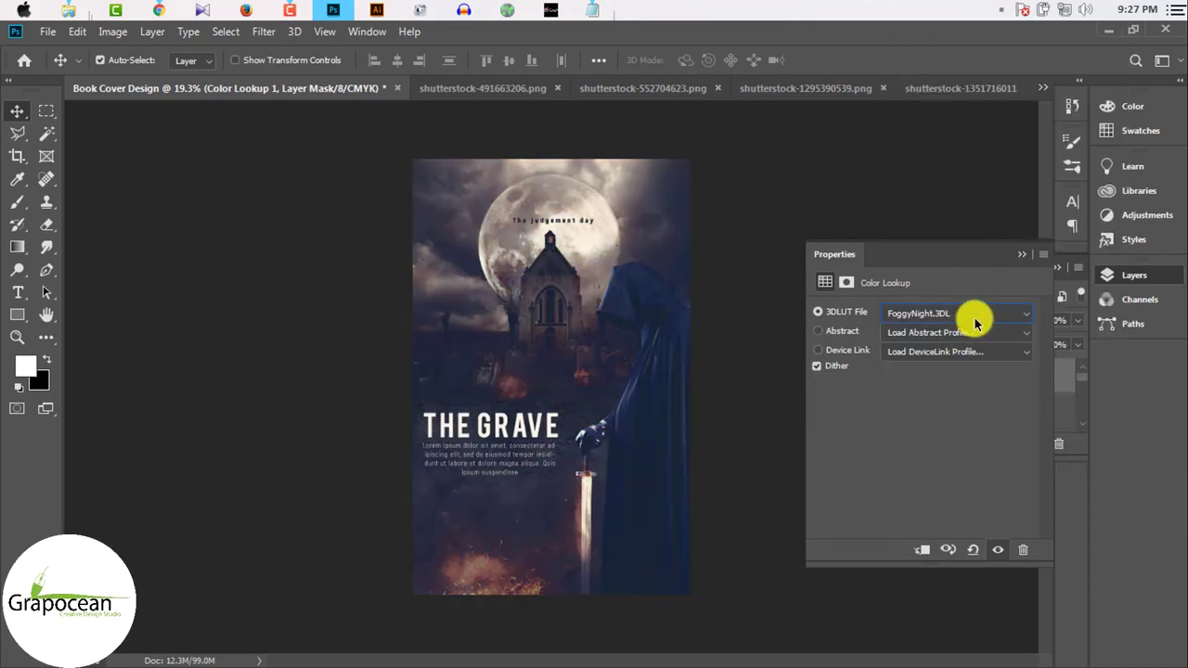
{"action": "left_click", "coordinate": [1021, 254]}
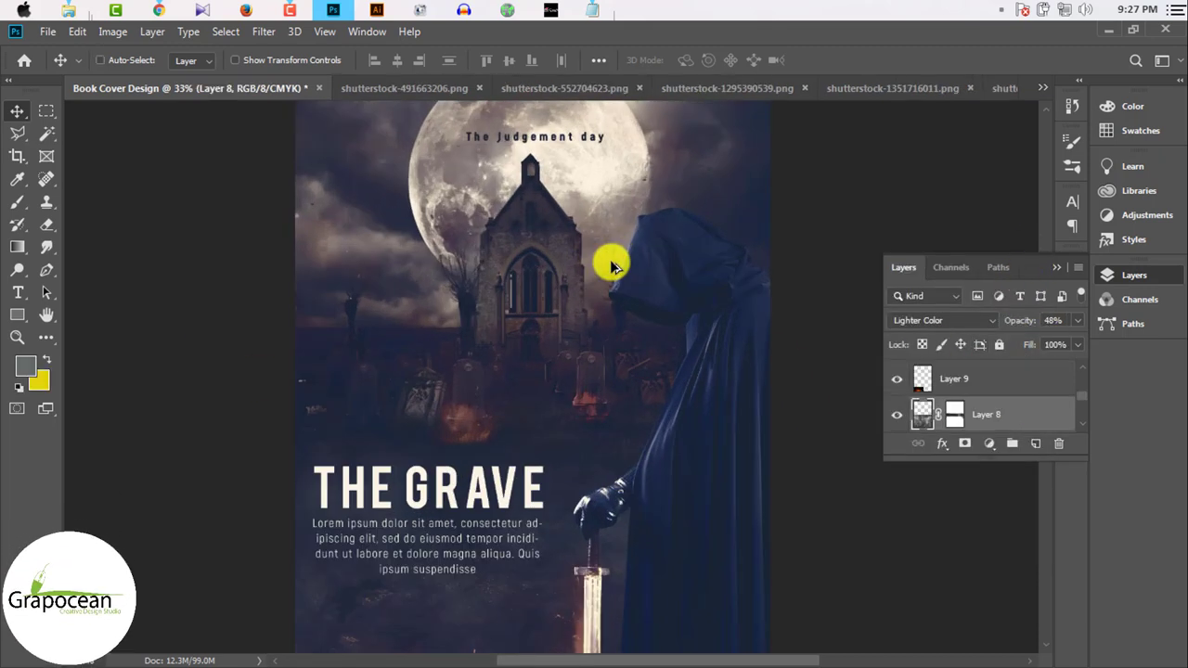
{"action": "left_click", "coordinate": [46, 224]}
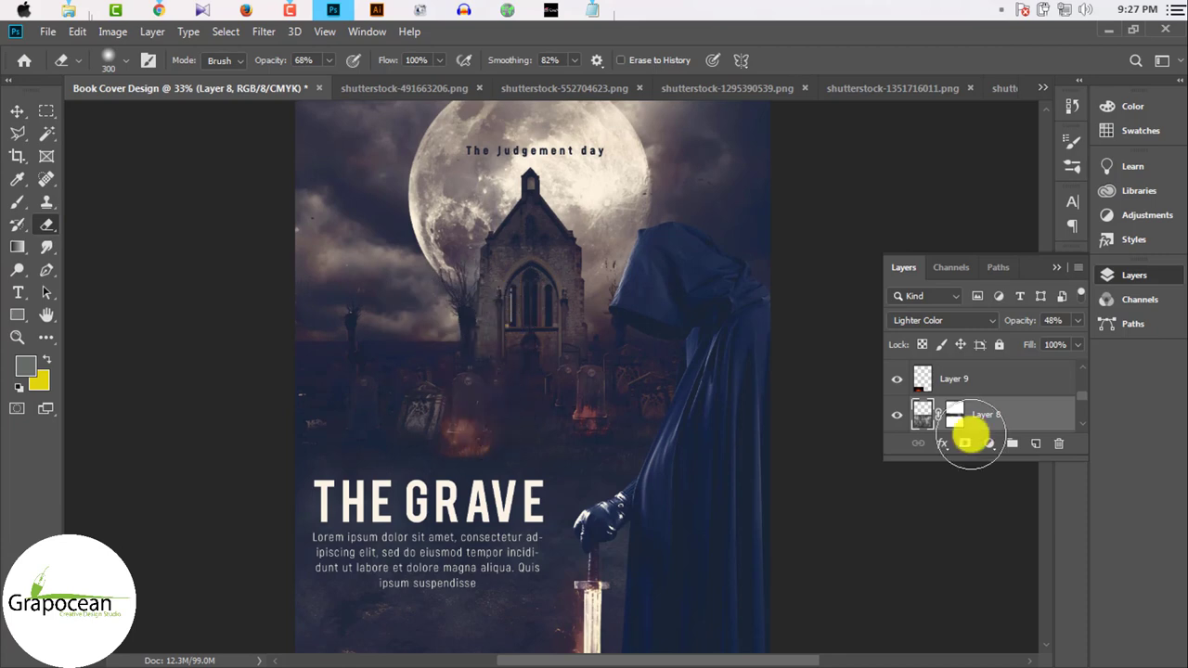
{"action": "scroll", "coordinate": [971, 384], "scroll_direction": "down", "scroll_amount": 1}
{"action": "scroll", "coordinate": [971, 388], "scroll_direction": "down", "scroll_amount": 2}
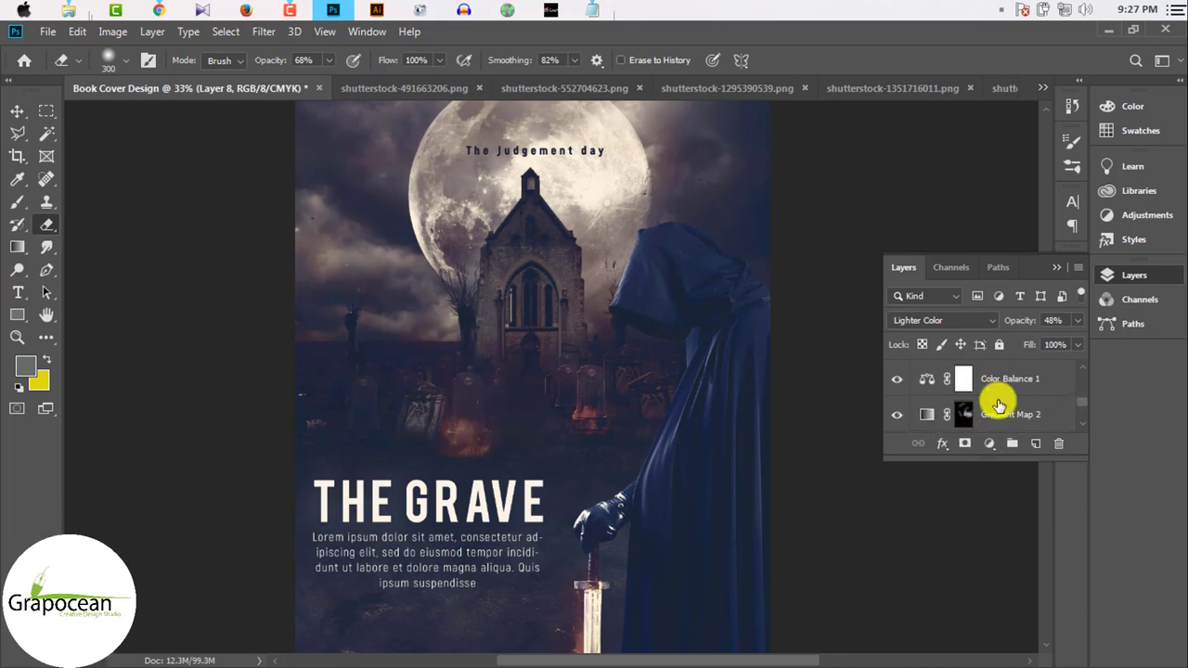
{"action": "scroll", "coordinate": [997, 406], "scroll_direction": "up", "scroll_amount": 5}
Step: Paint the Color Lookup 1 mask to remove the grade from the church, gravestones and cloak
{"action": "left_click", "coordinate": [966, 375]}
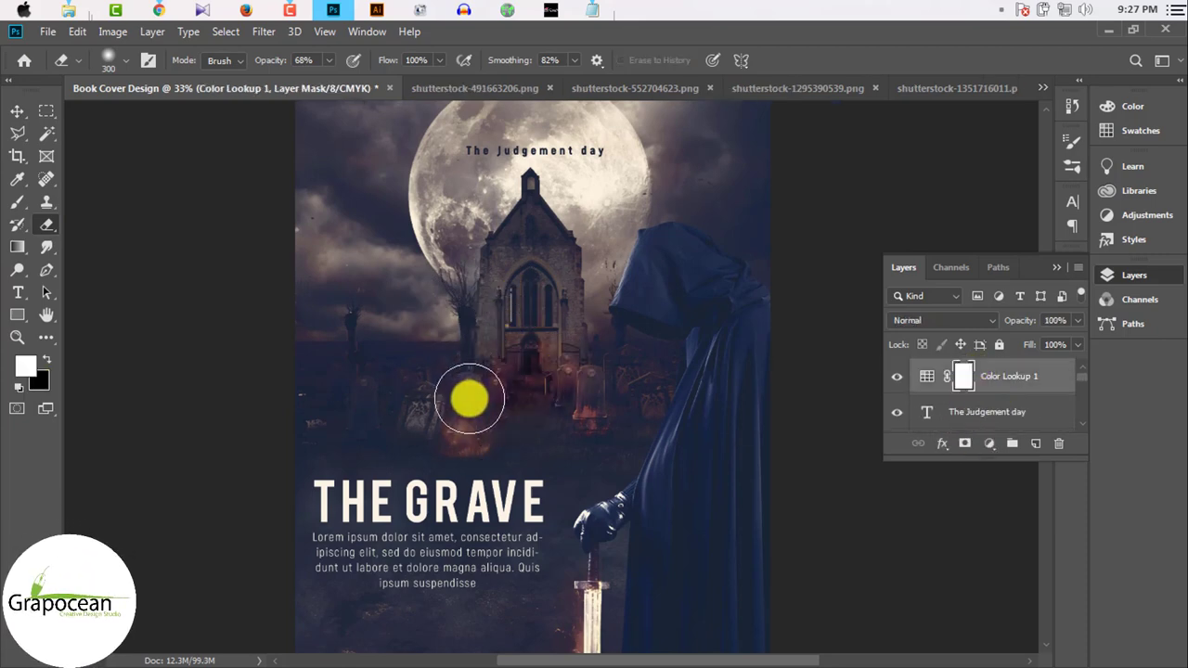
{"action": "mouse_move", "coordinate": [523, 303]}
{"action": "left_mouse_down"}
{"action": "mouse_move", "coordinate": [455, 418]}
{"action": "mouse_move", "coordinate": [473, 438]}
{"action": "left_mouse_up"}
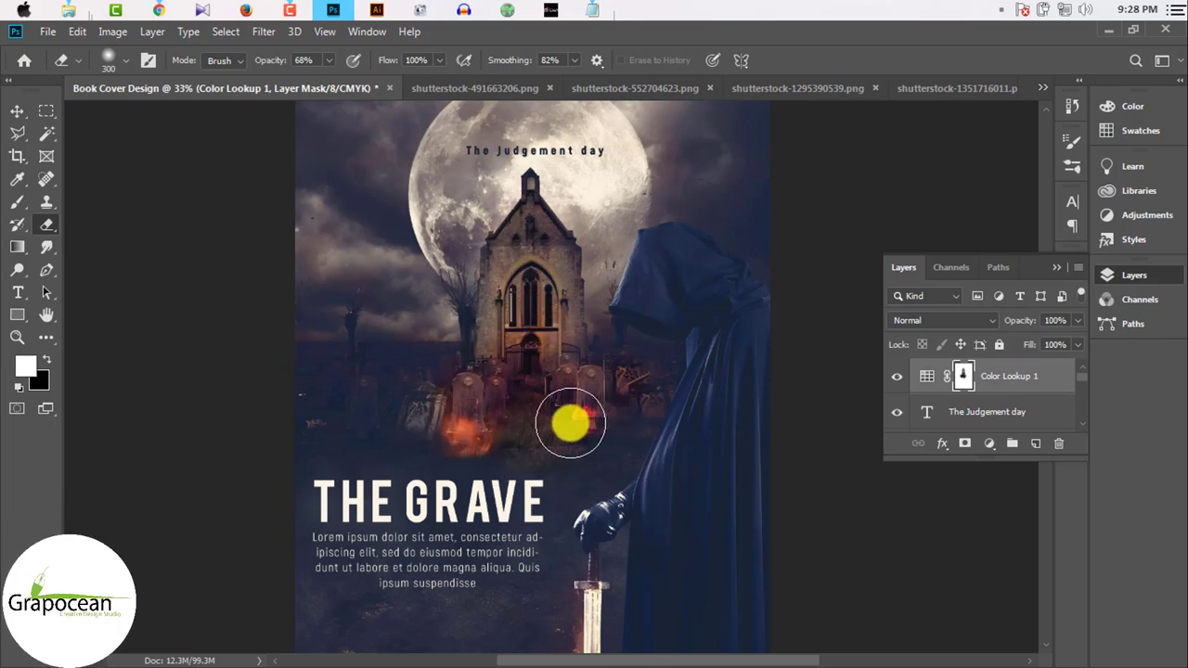
{"action": "left_click_drag", "start_coordinate": [570, 424], "coordinate": [584, 428]}
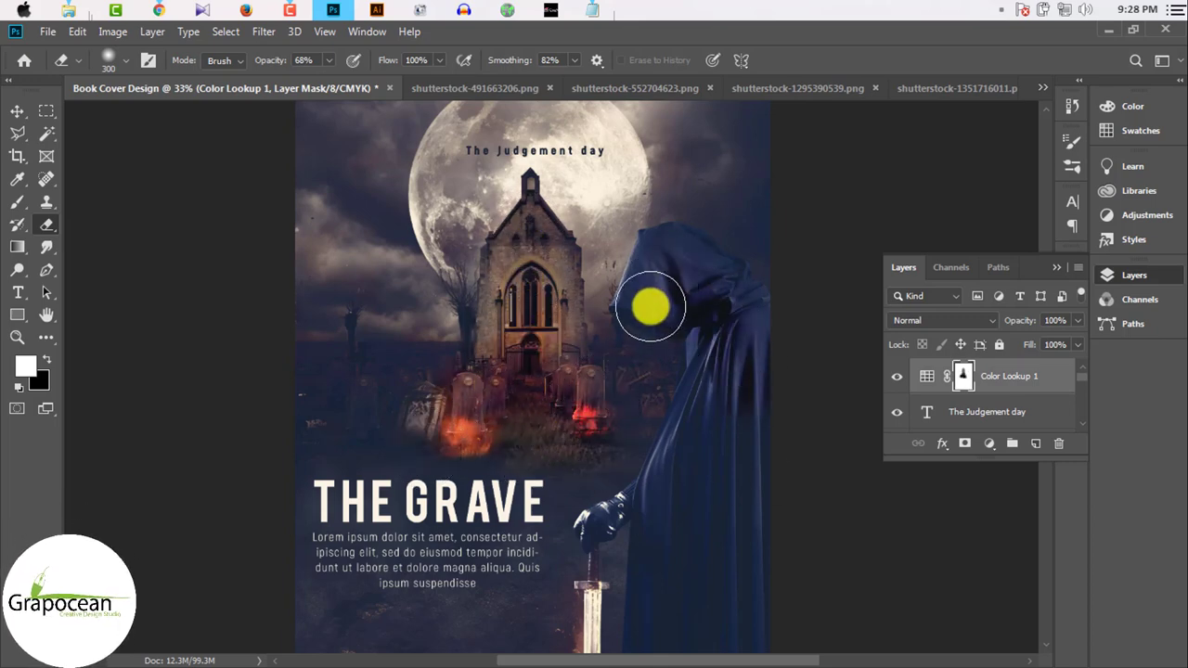
{"action": "left_click_drag", "start_coordinate": [665, 251], "coordinate": [663, 483]}
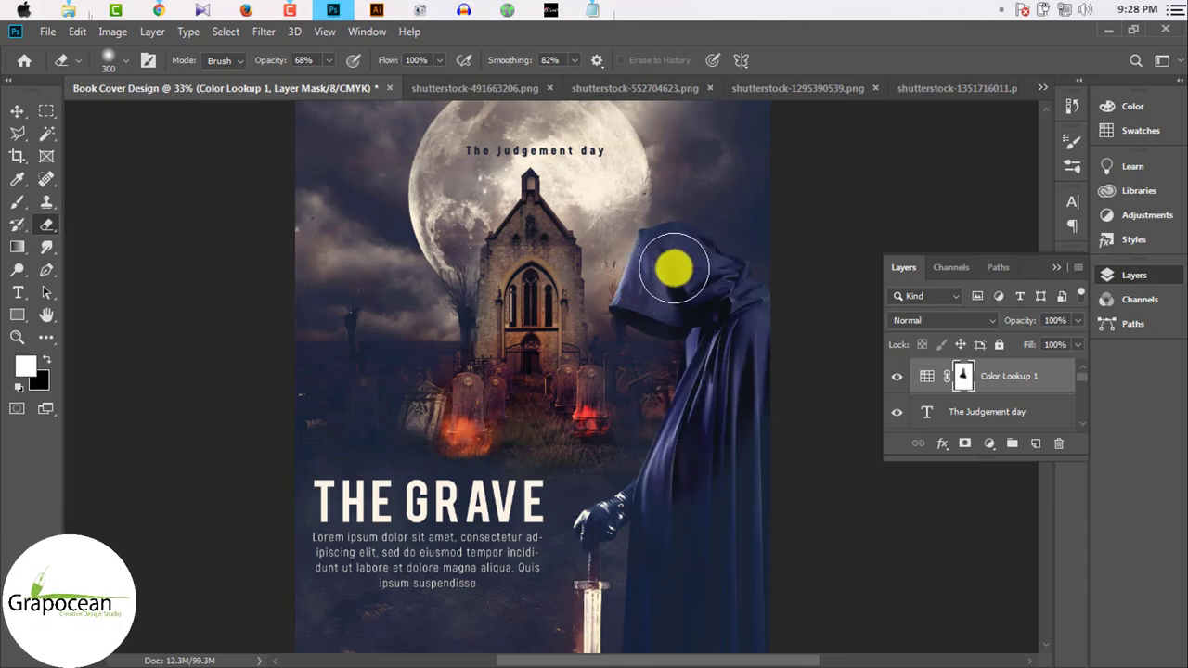
{"action": "scroll", "coordinate": [662, 551], "scroll_direction": "down", "scroll_amount": 2}
{"action": "scroll", "coordinate": [477, 490], "scroll_direction": "up", "scroll_amount": 2}
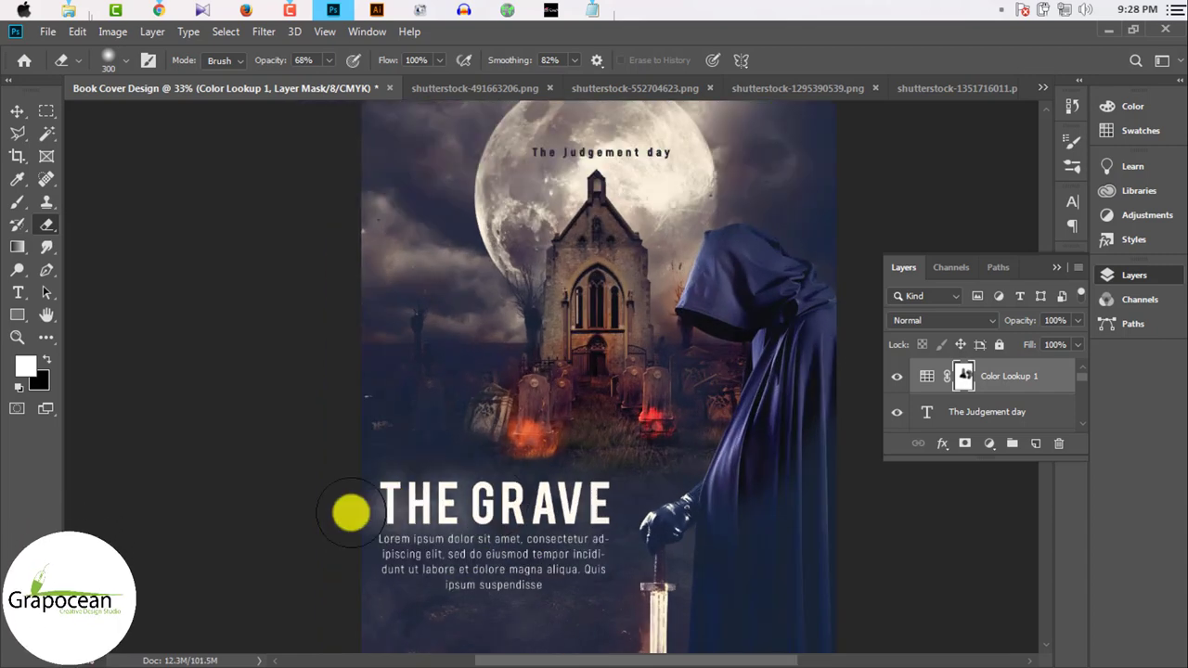
{"action": "scroll", "coordinate": [446, 520], "scroll_direction": "down", "scroll_amount": 4}
{"action": "scroll", "coordinate": [525, 506], "scroll_direction": "up", "scroll_amount": 3}
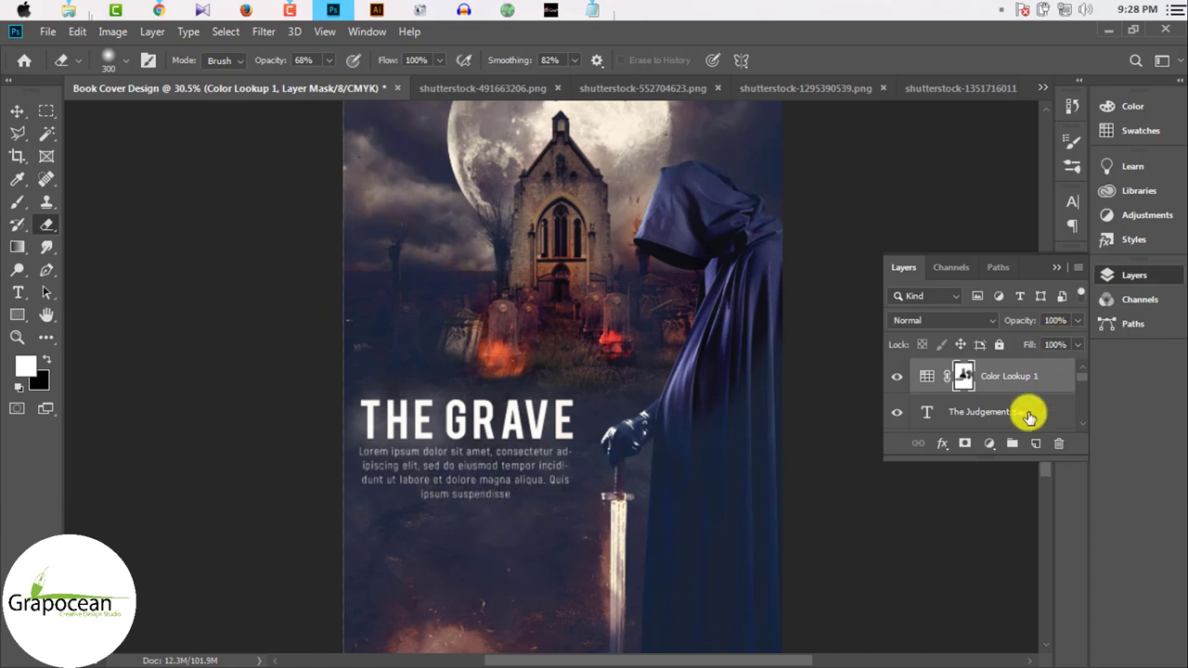
Step: Retarget the Color Lookup 1 mask and mask the grade off the church, graves and sword
{"action": "left_click", "coordinate": [1024, 412]}
{"action": "scroll", "coordinate": [1032, 416], "scroll_direction": "down", "scroll_amount": 1}
{"action": "scroll", "coordinate": [1033, 416], "scroll_direction": "up", "scroll_amount": 2}
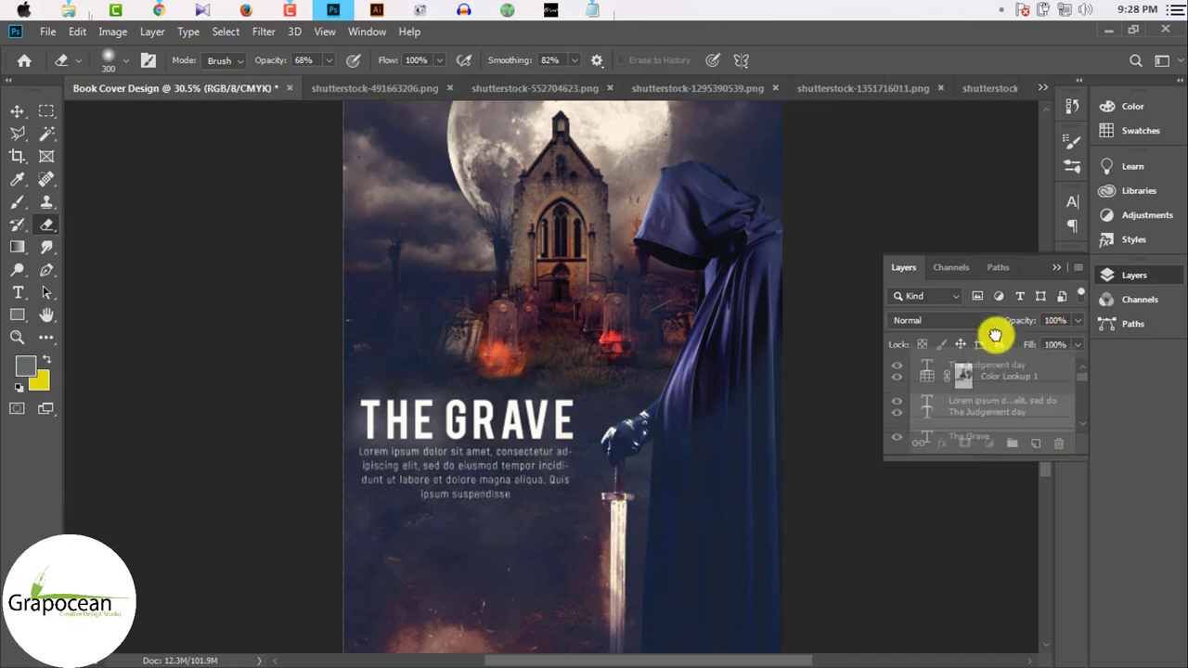
{"action": "scroll", "coordinate": [711, 292], "scroll_direction": "up", "scroll_amount": 3}
{"action": "scroll", "coordinate": [754, 379], "scroll_direction": "down", "scroll_amount": 4}
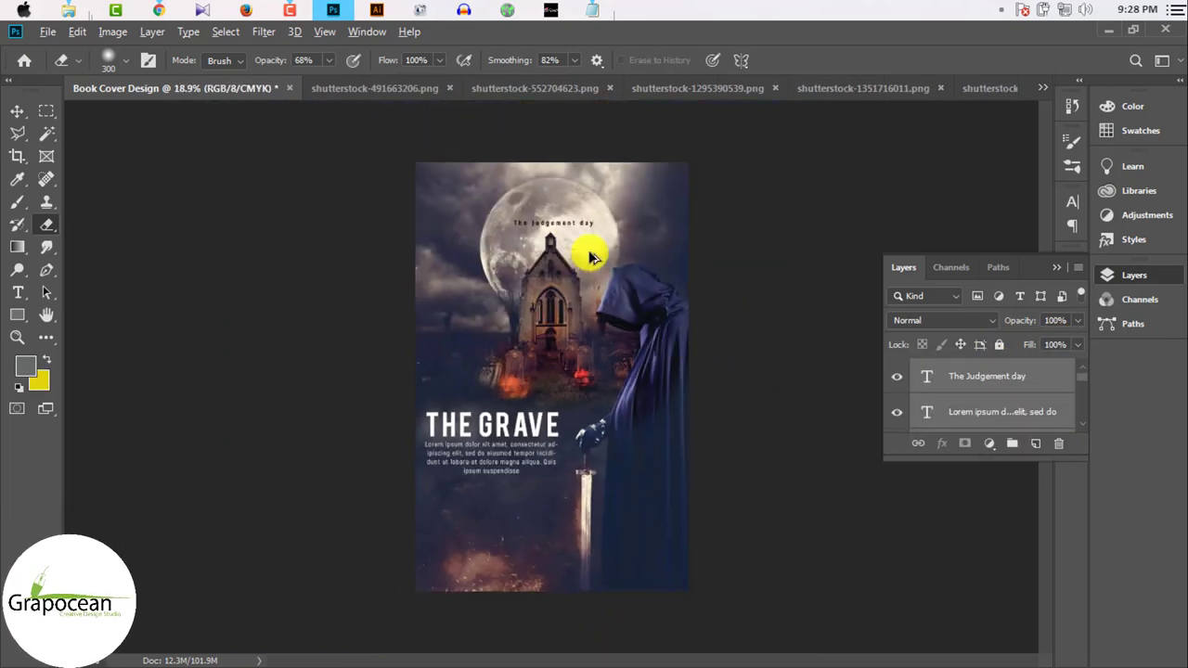
{"action": "scroll", "coordinate": [592, 257], "scroll_direction": "up", "scroll_amount": 3}
{"action": "scroll", "coordinate": [981, 403], "scroll_direction": "down", "scroll_amount": 2}
{"action": "left_click", "coordinate": [964, 411]}
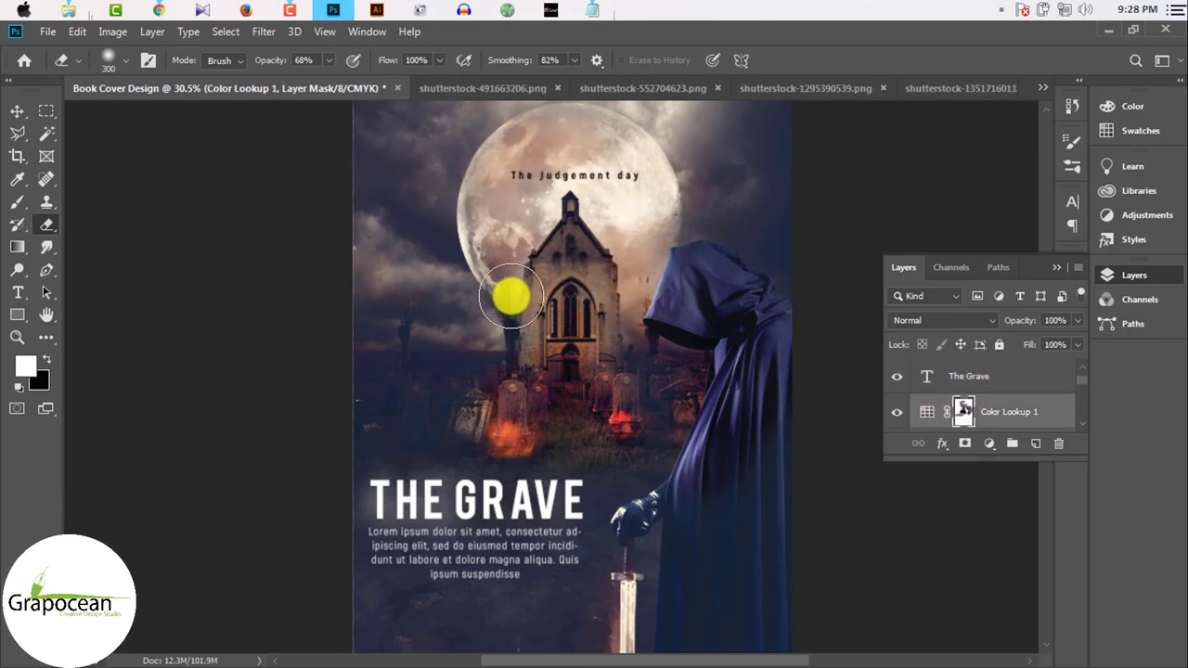
{"action": "left_click_drag", "start_coordinate": [511, 296], "coordinate": [511, 409]}
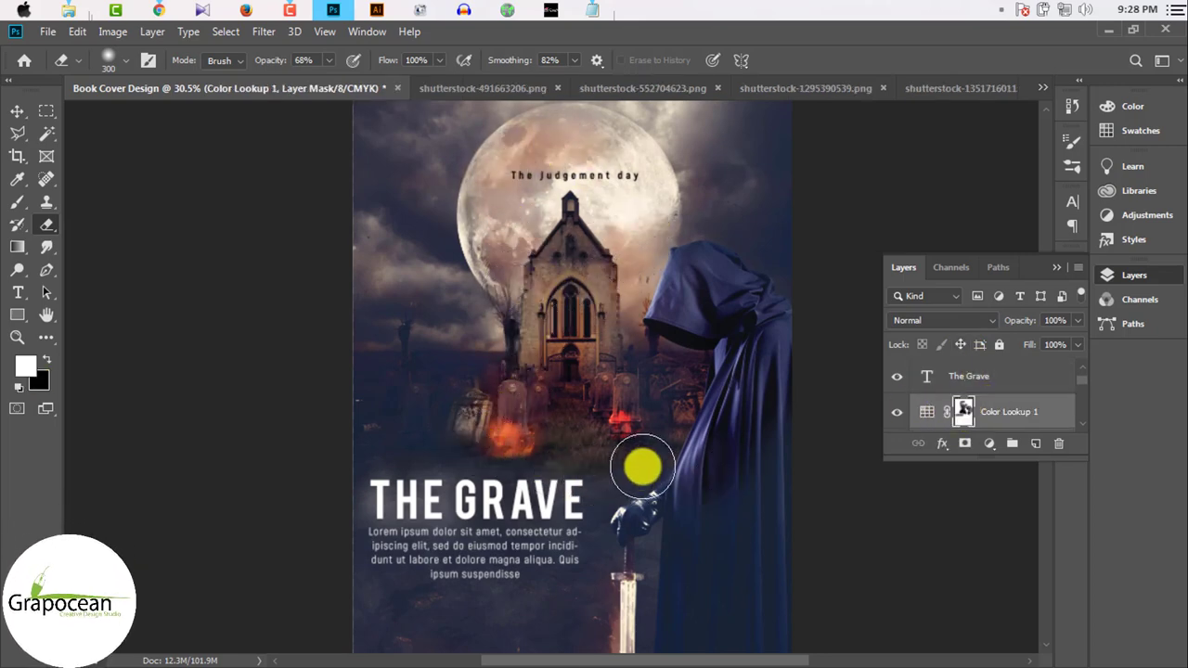
{"action": "left_click_drag", "start_coordinate": [636, 463], "coordinate": [639, 586]}
Step: Shrink the brush to 125 and mask the grade off the fiery ground at the bottom
{"action": "scroll", "coordinate": [668, 569], "scroll_direction": "down", "scroll_amount": 3}
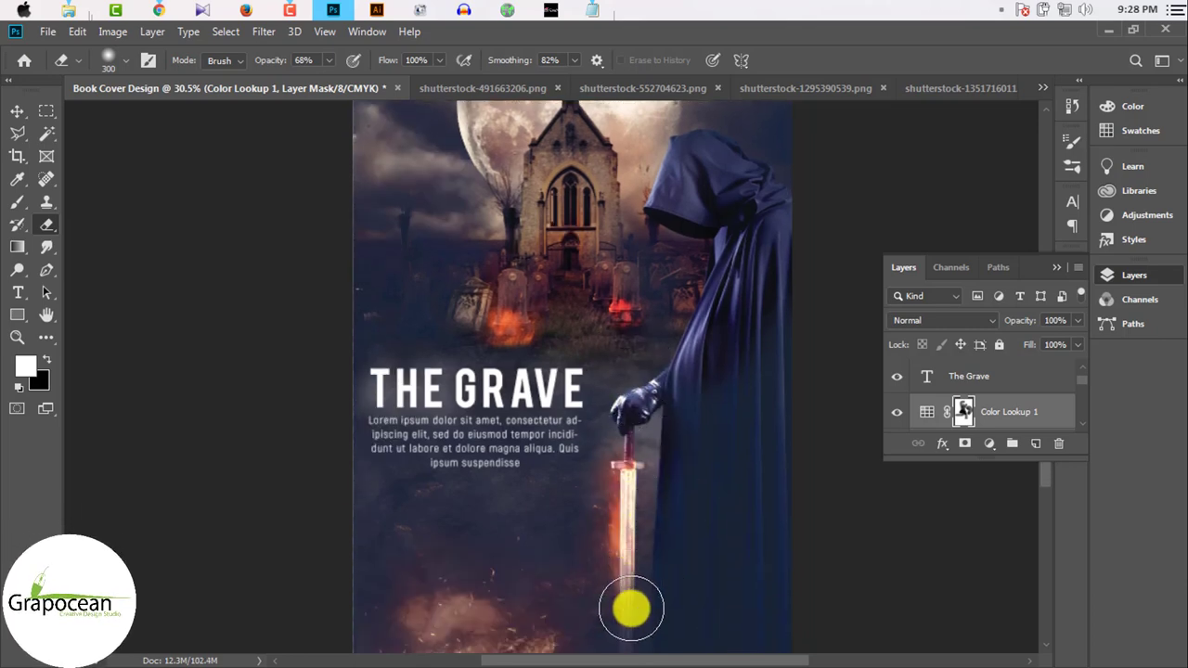
{"action": "scroll", "coordinate": [654, 501], "scroll_direction": "down", "scroll_amount": 2}
{"action": "key", "text": "bracketleft"}
{"action": "key", "text": "bracketleft"}
{"action": "key", "text": "bracketleft"}
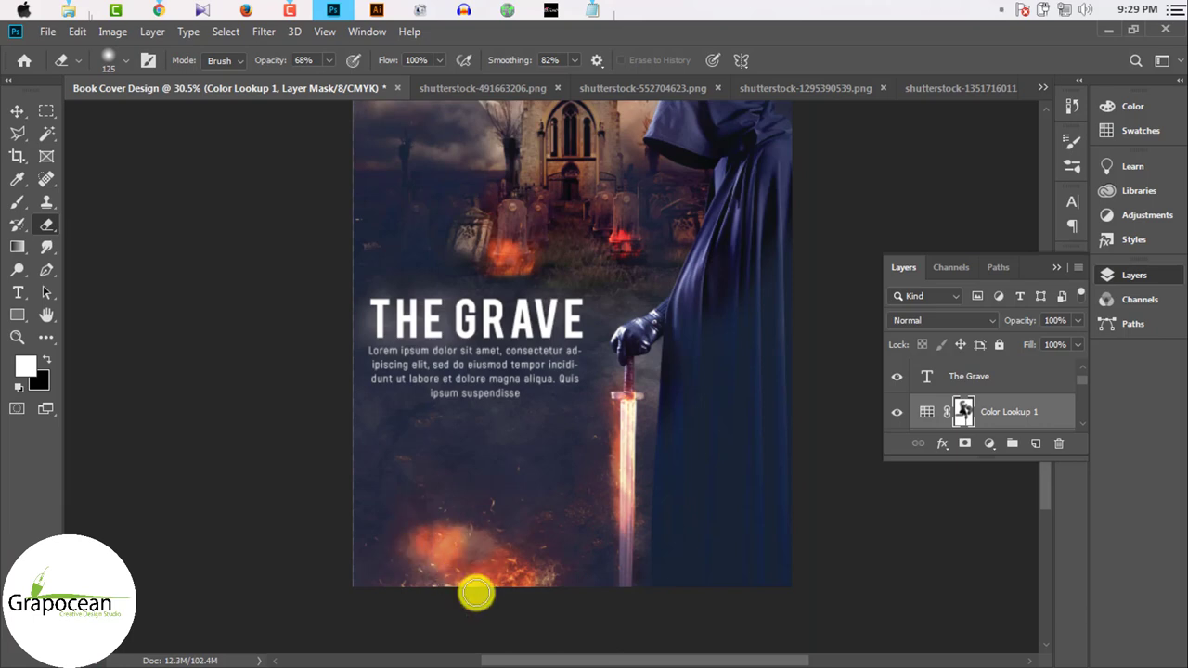
{"action": "left_click_drag", "start_coordinate": [476, 593], "coordinate": [458, 565]}
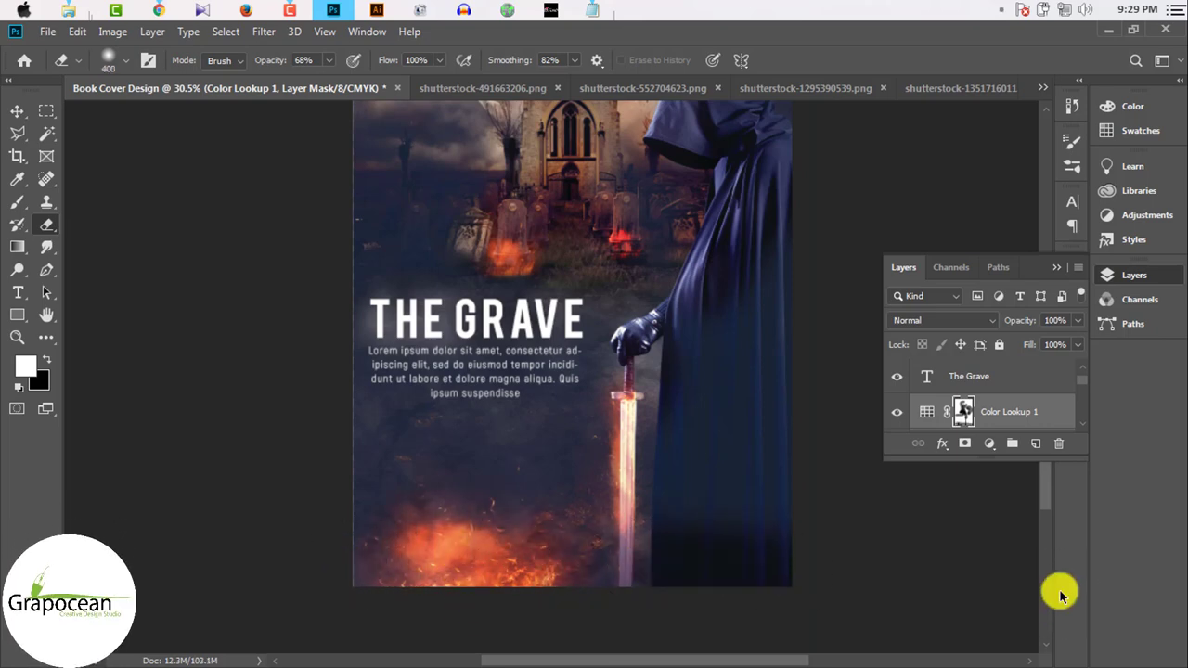
{"action": "scroll", "coordinate": [604, 433], "scroll_direction": "down", "scroll_amount": 2}
{"action": "scroll", "coordinate": [604, 434], "scroll_direction": "up", "scroll_amount": 1}
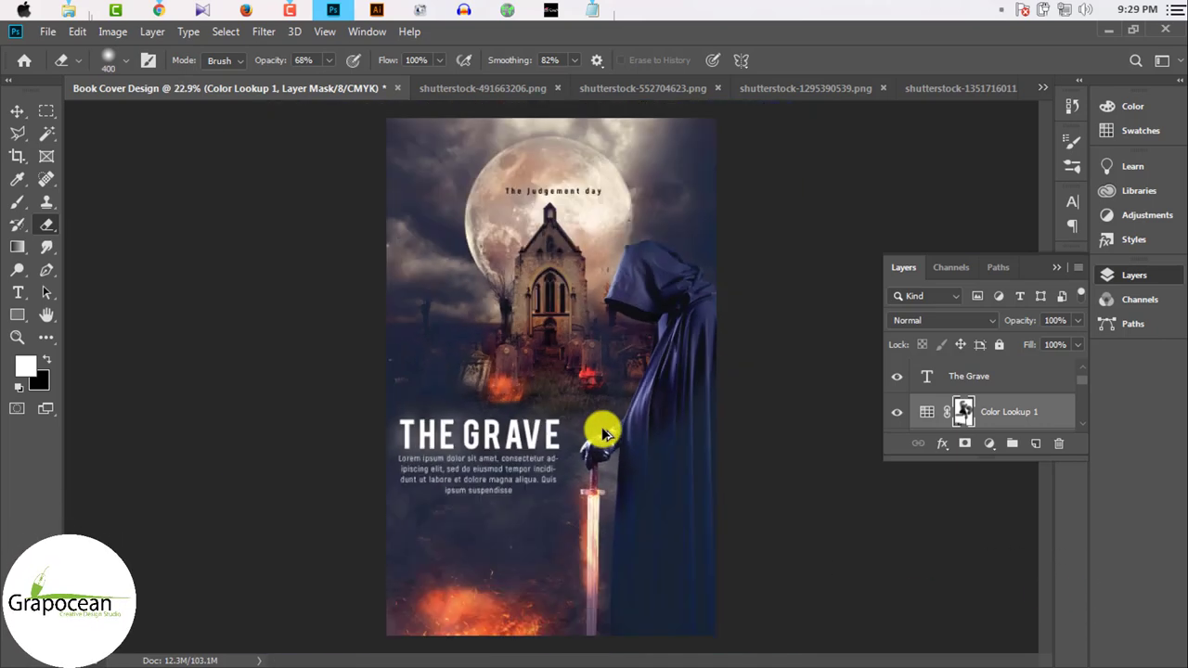
Step: Select the top layer and launch Nik Collection Viveza 2 from the Filter menu
{"action": "left_click", "coordinate": [1005, 373]}
{"action": "scroll", "coordinate": [544, 323], "scroll_direction": "down", "scroll_amount": 2}
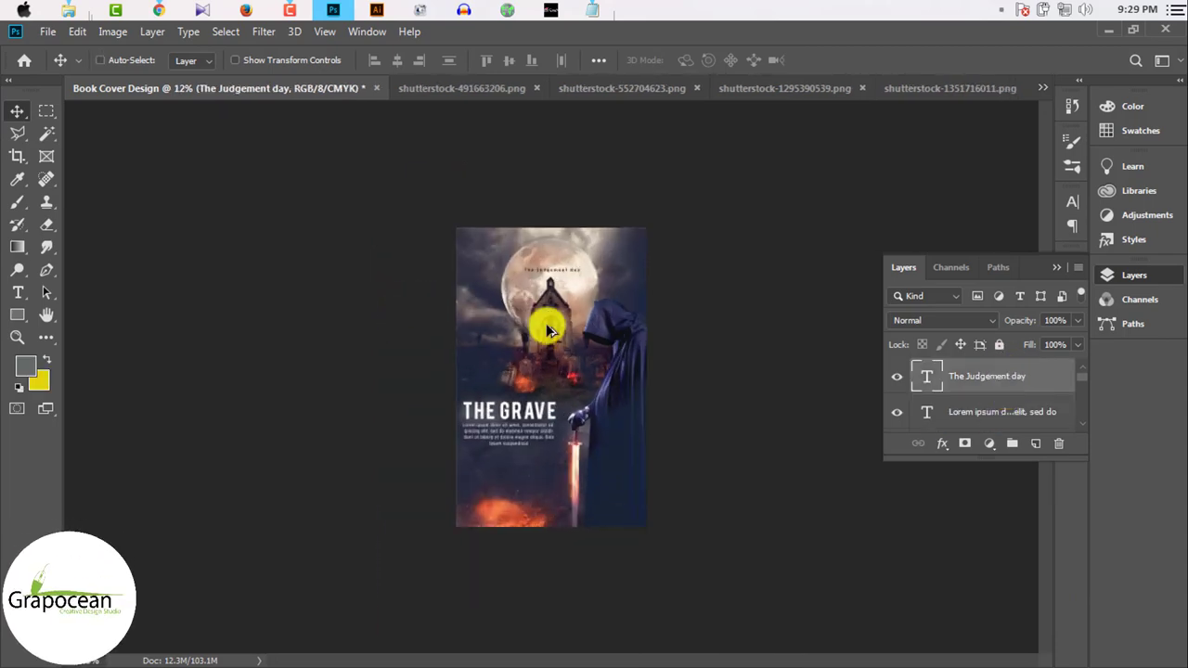
{"action": "scroll", "coordinate": [584, 371], "scroll_direction": "up", "scroll_amount": 3}
{"action": "scroll", "coordinate": [564, 289], "scroll_direction": "down", "scroll_amount": 1}
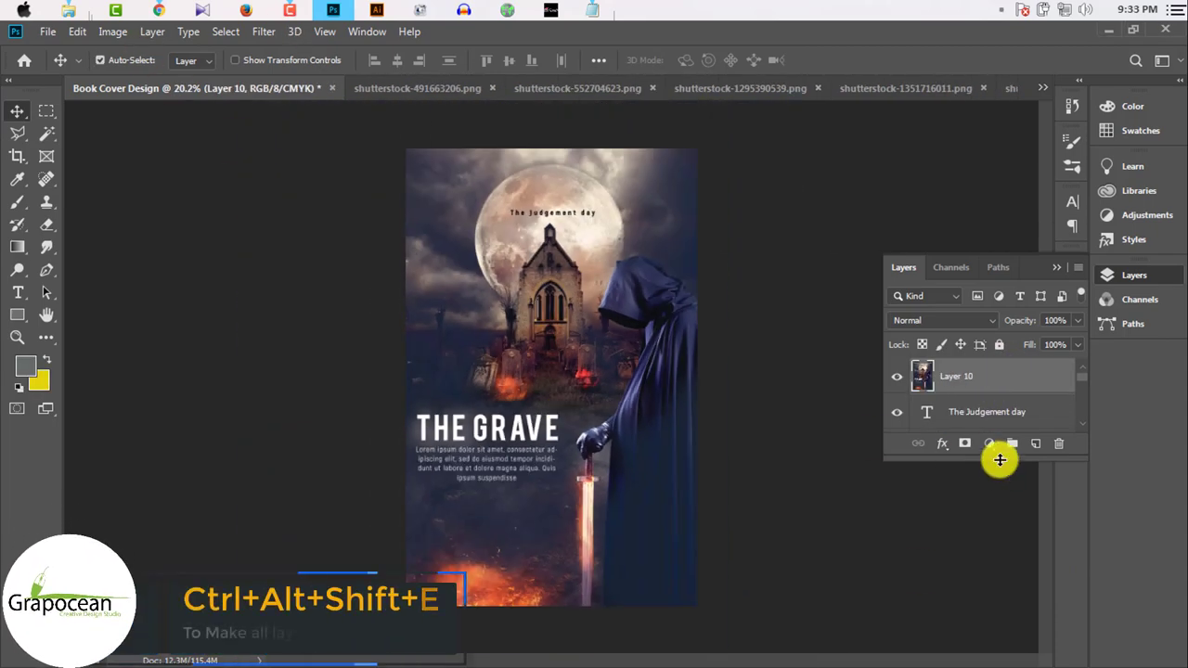
{"action": "scroll", "coordinate": [734, 424], "scroll_direction": "up", "scroll_amount": 5}
{"action": "scroll", "coordinate": [353, 268], "scroll_direction": "down", "scroll_amount": 4}
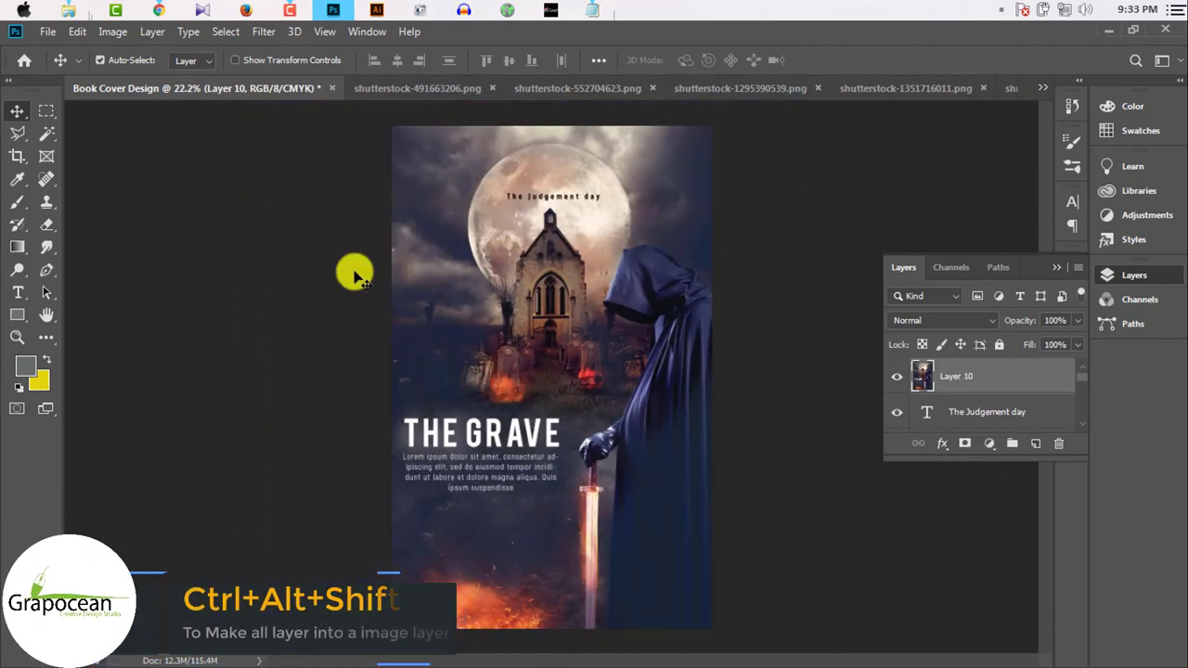
{"action": "left_click", "coordinate": [264, 31]}
{"action": "mouse_move", "coordinate": [297, 386]}
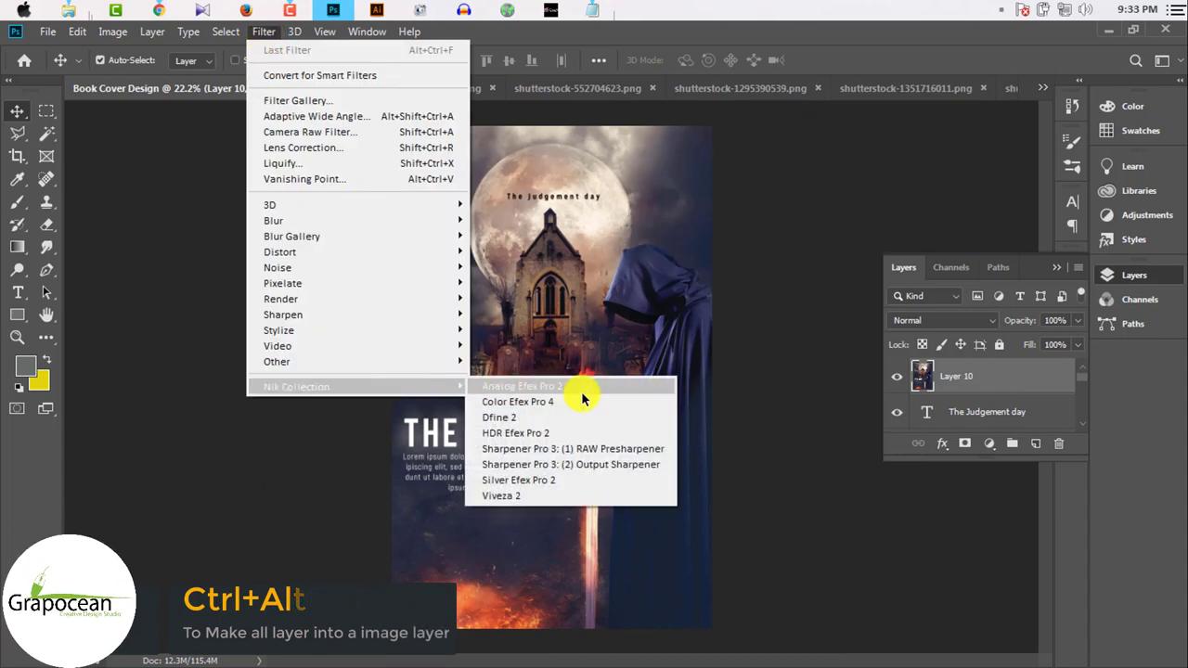
{"action": "left_click", "coordinate": [520, 496]}
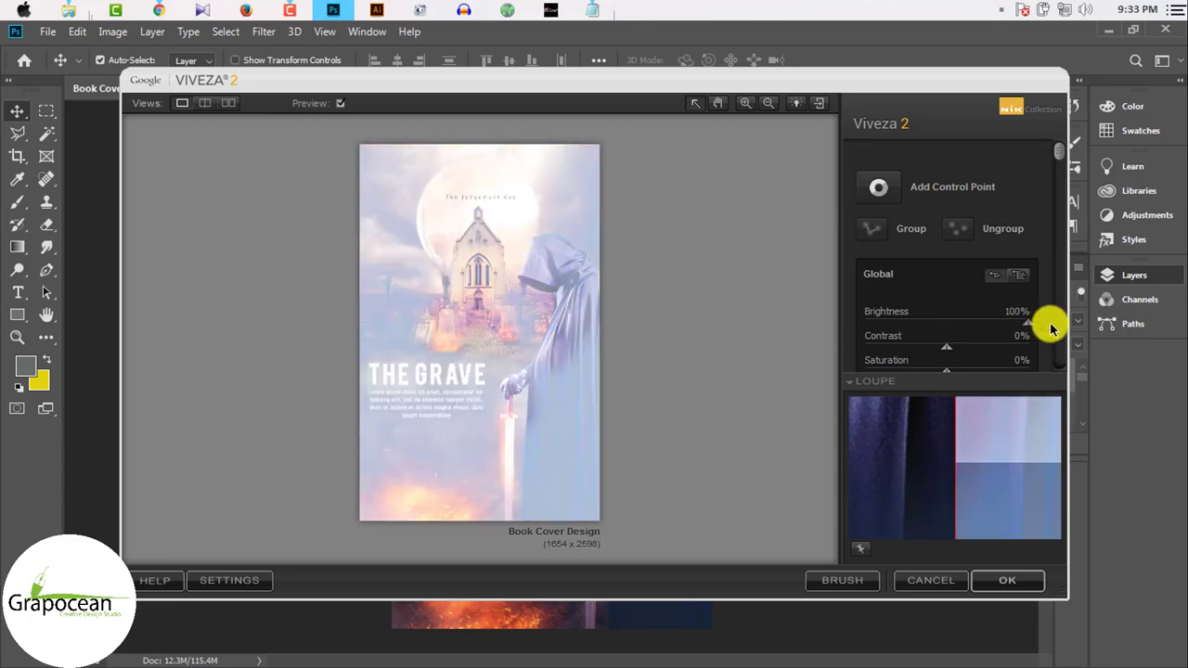
Step: Raise Viveza contrast to 26% and structure to 57%, applied as a masked layer
{"action": "mouse_move", "coordinate": [942, 318]}
{"action": "left_mouse_down"}
{"action": "mouse_move", "coordinate": [901, 348]}
{"action": "mouse_move", "coordinate": [968, 352]}
{"action": "left_mouse_up"}
{"action": "scroll", "coordinate": [1061, 198], "scroll_direction": "down", "scroll_amount": 2}
{"action": "scroll", "coordinate": [1061, 198], "scroll_direction": "down", "scroll_amount": 1}
{"action": "mouse_move", "coordinate": [947, 297]}
{"action": "left_mouse_down"}
{"action": "mouse_move", "coordinate": [991, 300]}
{"action": "mouse_move", "coordinate": [947, 296]}
{"action": "mouse_move", "coordinate": [1000, 330]}
{"action": "left_mouse_up"}
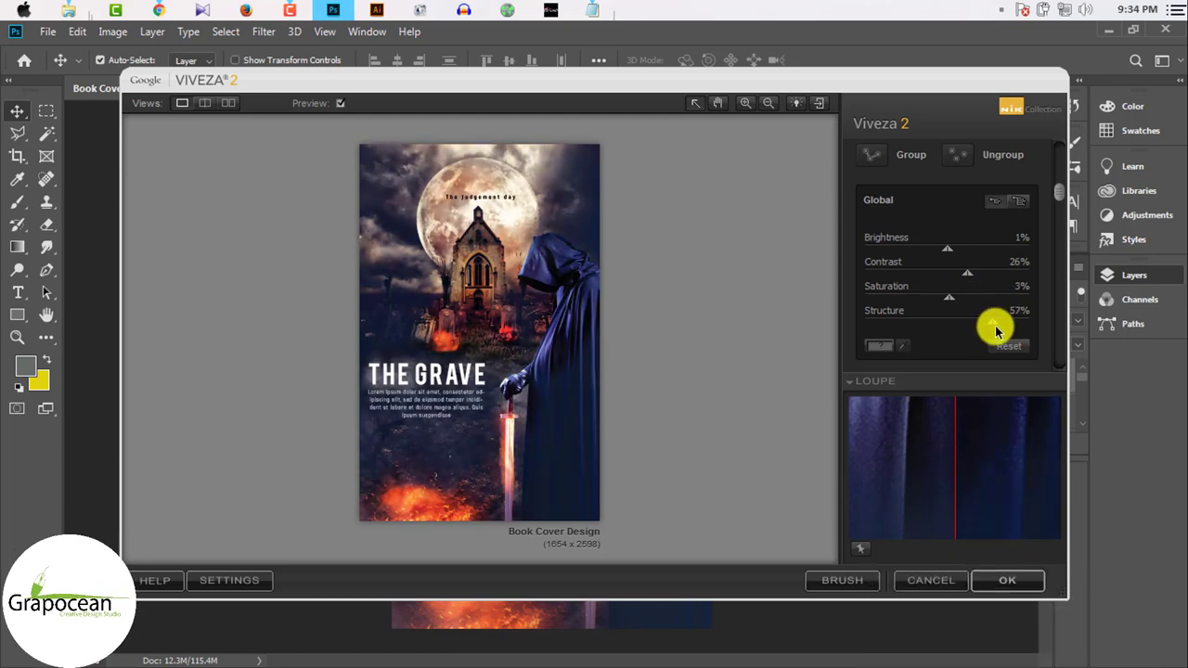
{"action": "left_click", "coordinate": [998, 580]}
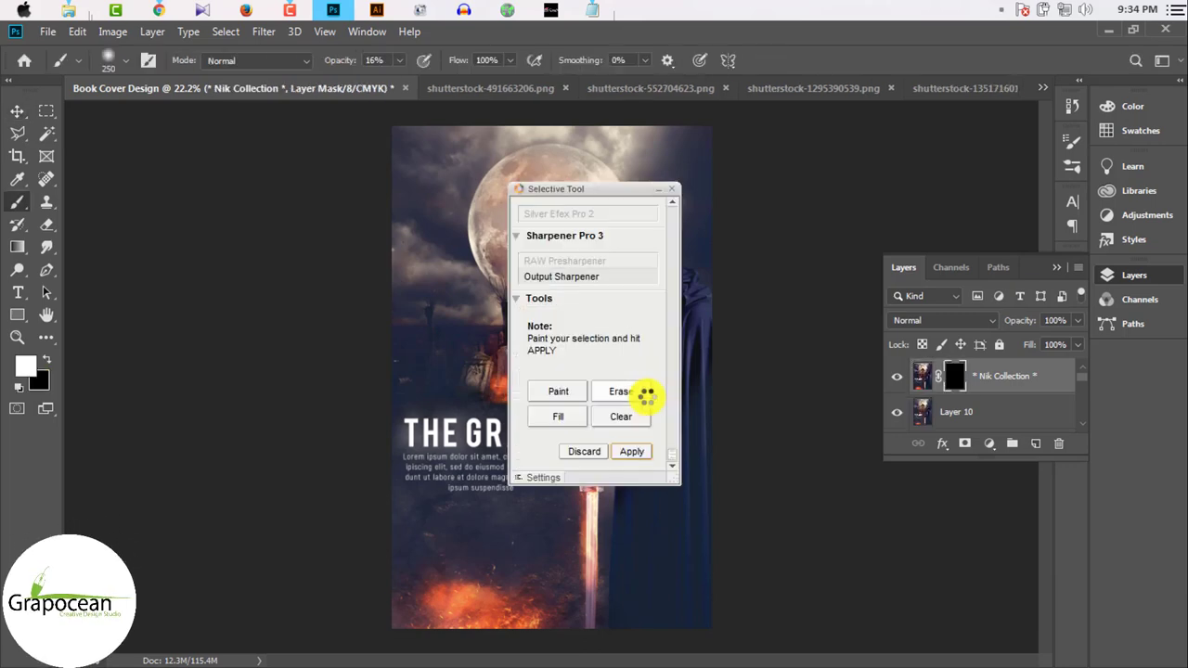
{"action": "left_click", "coordinate": [636, 452]}
{"action": "left_click", "coordinate": [659, 188]}
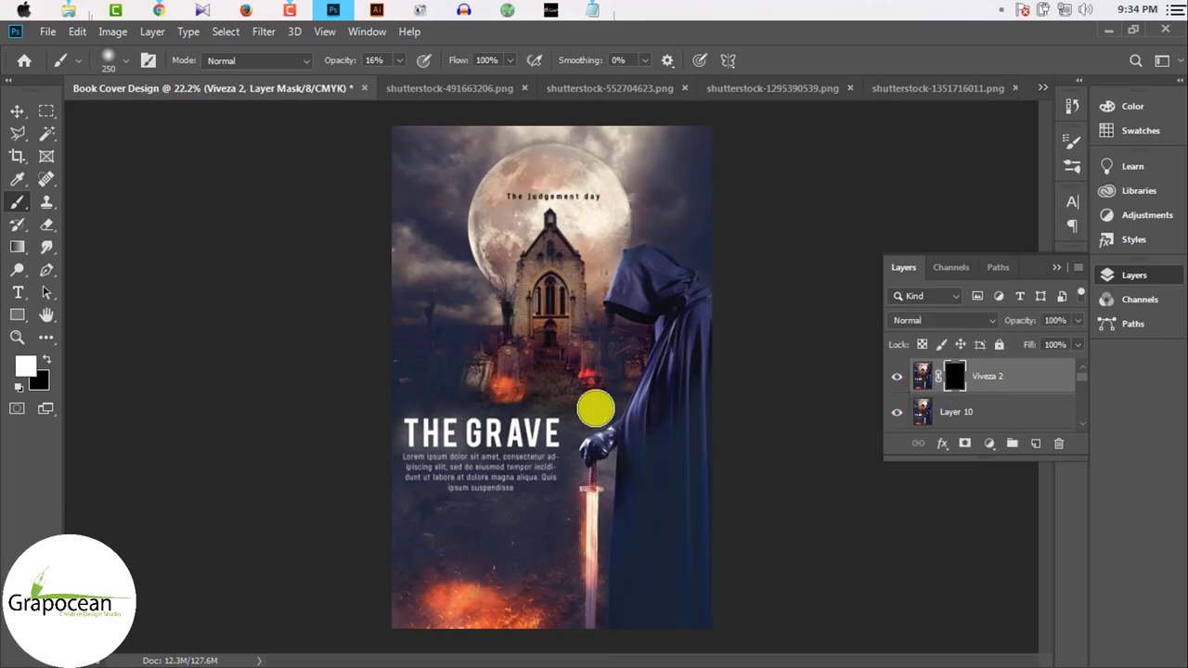
Step: Target the Viveza 2 layer's image instead of its mask and relaunch Viveza 2 on it
{"action": "left_click", "coordinate": [1006, 380]}
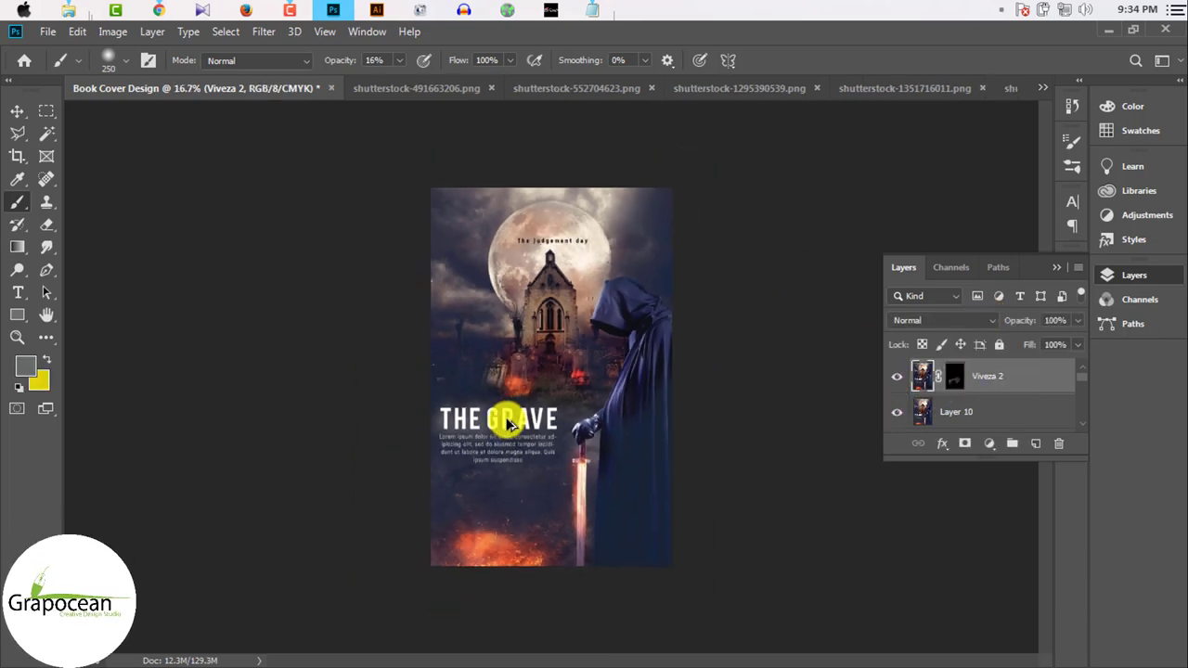
{"action": "scroll", "coordinate": [606, 338], "scroll_direction": "up", "scroll_amount": 1}
{"action": "scroll", "coordinate": [705, 344], "scroll_direction": "down", "scroll_amount": 3}
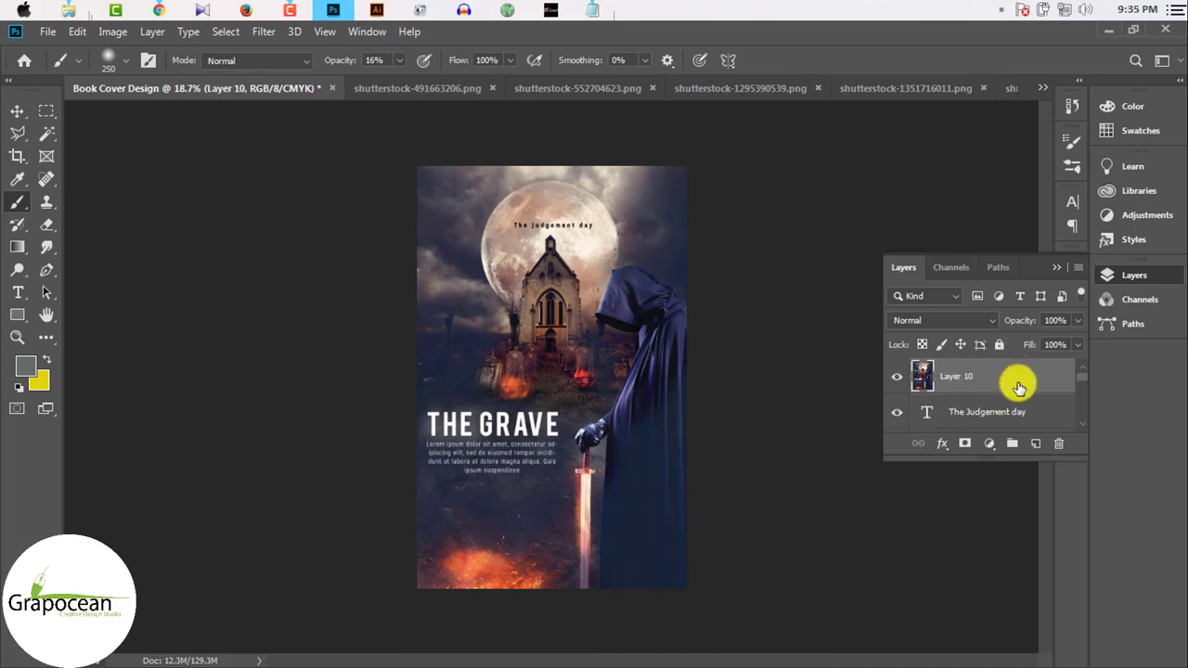
{"action": "left_click", "coordinate": [263, 32]}
{"action": "left_click", "coordinate": [446, 499]}
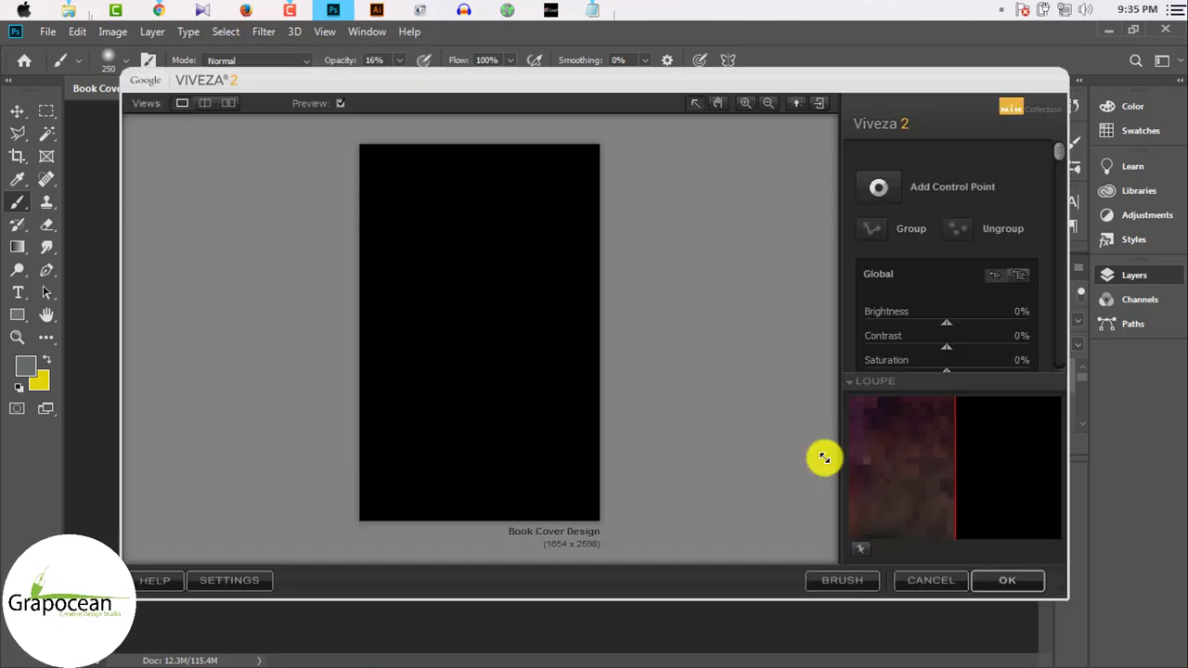
Step: Apply Viveza 2 with 5% brightness, 19% contrast, −20% saturation and 34% structure
{"action": "mouse_move", "coordinate": [946, 323]}
{"action": "left_mouse_down"}
{"action": "mouse_move", "coordinate": [971, 322]}
{"action": "mouse_move", "coordinate": [968, 347]}
{"action": "left_mouse_up"}
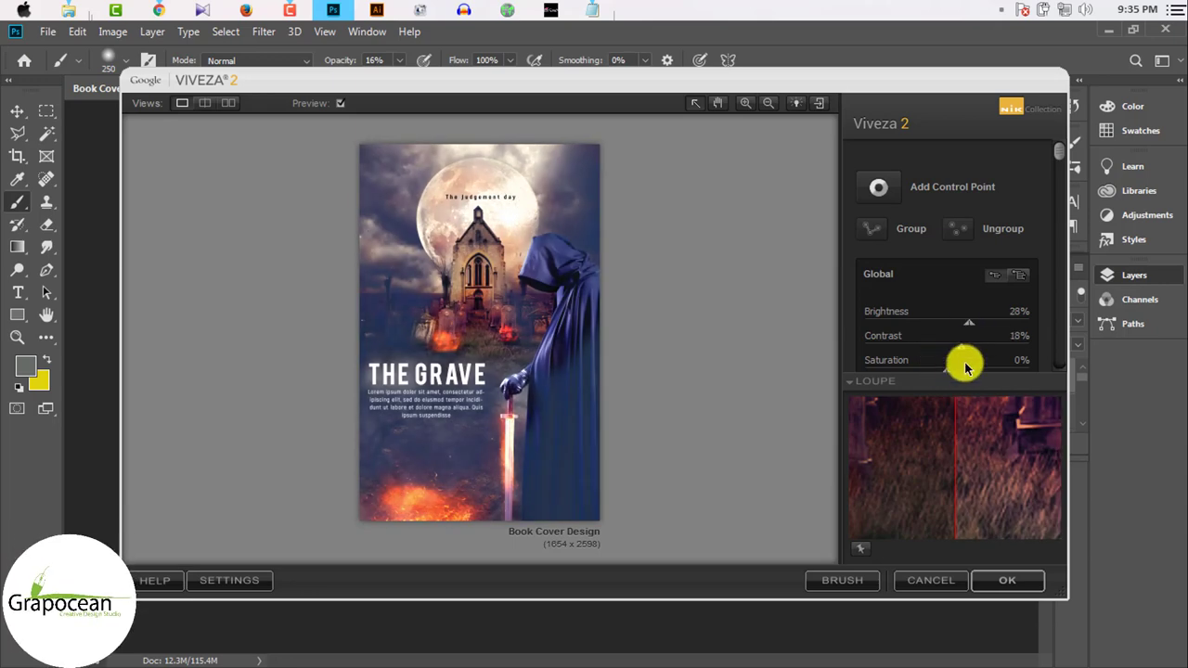
{"action": "left_click_drag", "start_coordinate": [1059, 151], "coordinate": [1061, 198]}
{"action": "left_click_drag", "start_coordinate": [946, 283], "coordinate": [916, 283]}
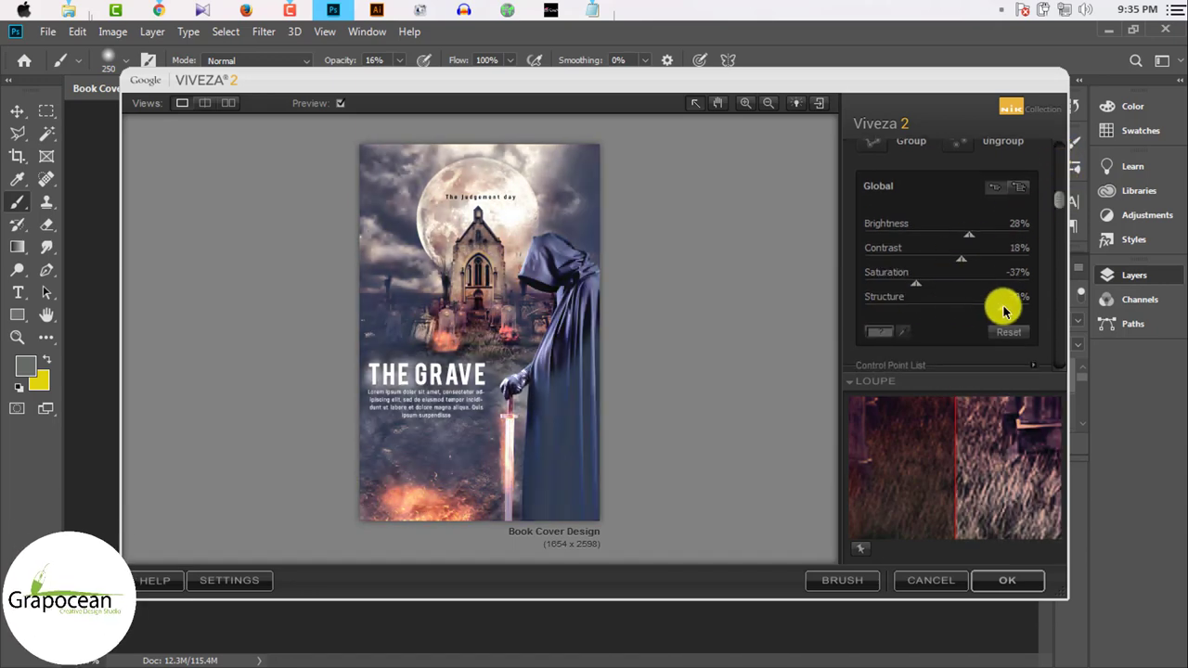
{"action": "left_click_drag", "start_coordinate": [1002, 311], "coordinate": [974, 311]}
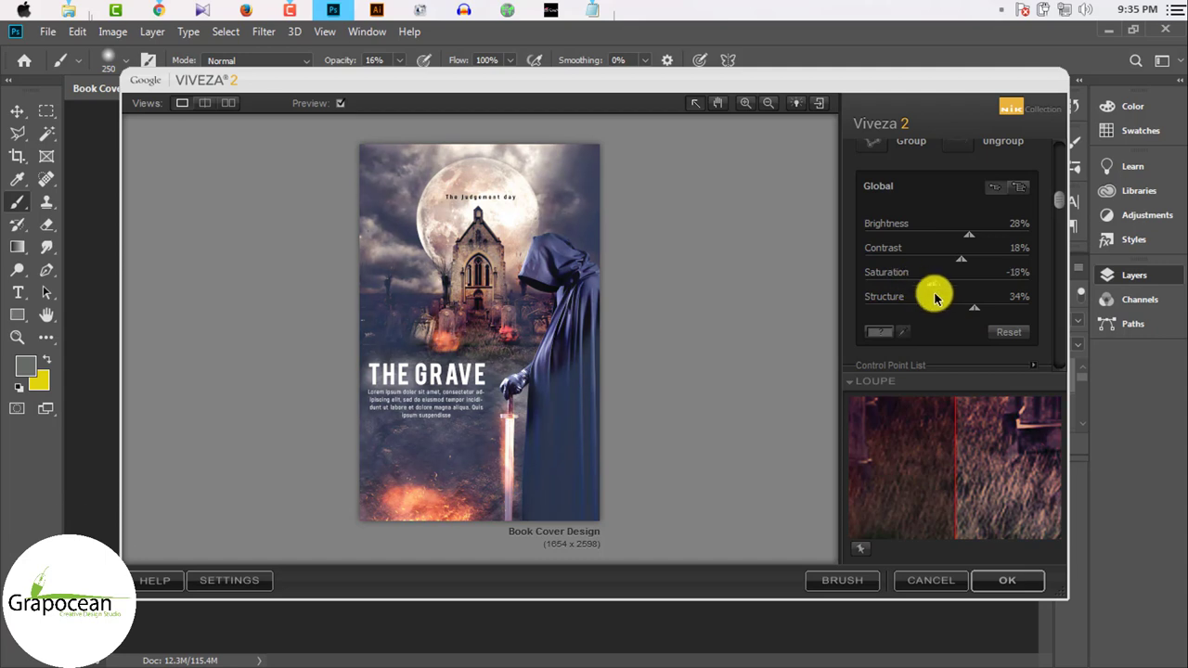
{"action": "mouse_move", "coordinate": [968, 253]}
{"action": "left_mouse_down"}
{"action": "mouse_move", "coordinate": [902, 266]}
{"action": "mouse_move", "coordinate": [974, 239]}
{"action": "mouse_move", "coordinate": [954, 243]}
{"action": "left_mouse_up"}
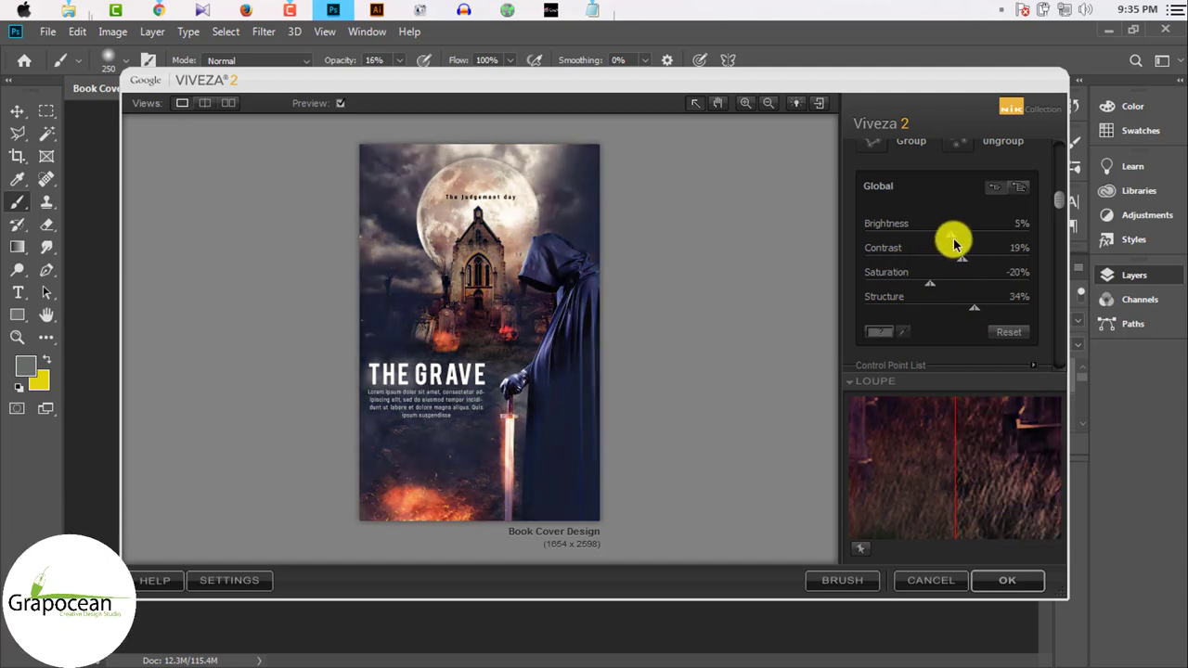
{"action": "left_click", "coordinate": [1016, 577]}
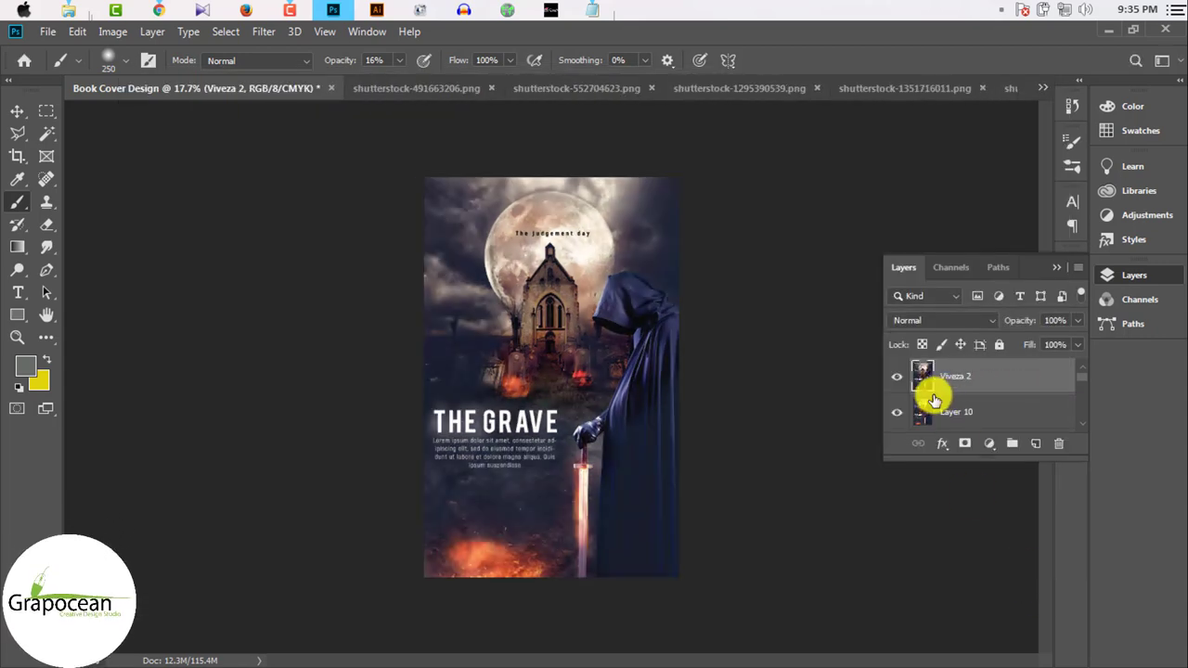
{"action": "scroll", "coordinate": [657, 403], "scroll_direction": "up", "scroll_amount": 3}
{"action": "scroll", "coordinate": [650, 403], "scroll_direction": "down", "scroll_amount": 3}
{"action": "scroll", "coordinate": [649, 403], "scroll_direction": "up", "scroll_amount": 1}
Step: Apply Color Efex Pro 4's Cross Balance filter (Tungsten To Daylight, 51%) to the cover
{"action": "key", "text": "v"}
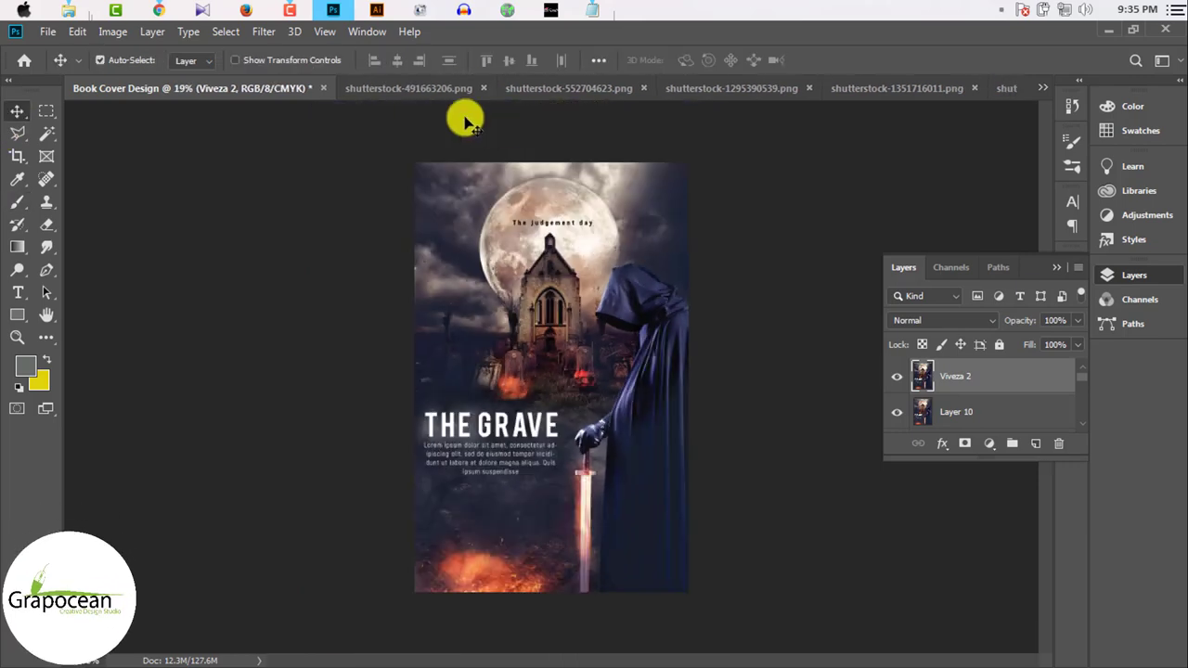
{"action": "left_click", "coordinate": [264, 32]}
{"action": "left_click", "coordinate": [555, 406]}
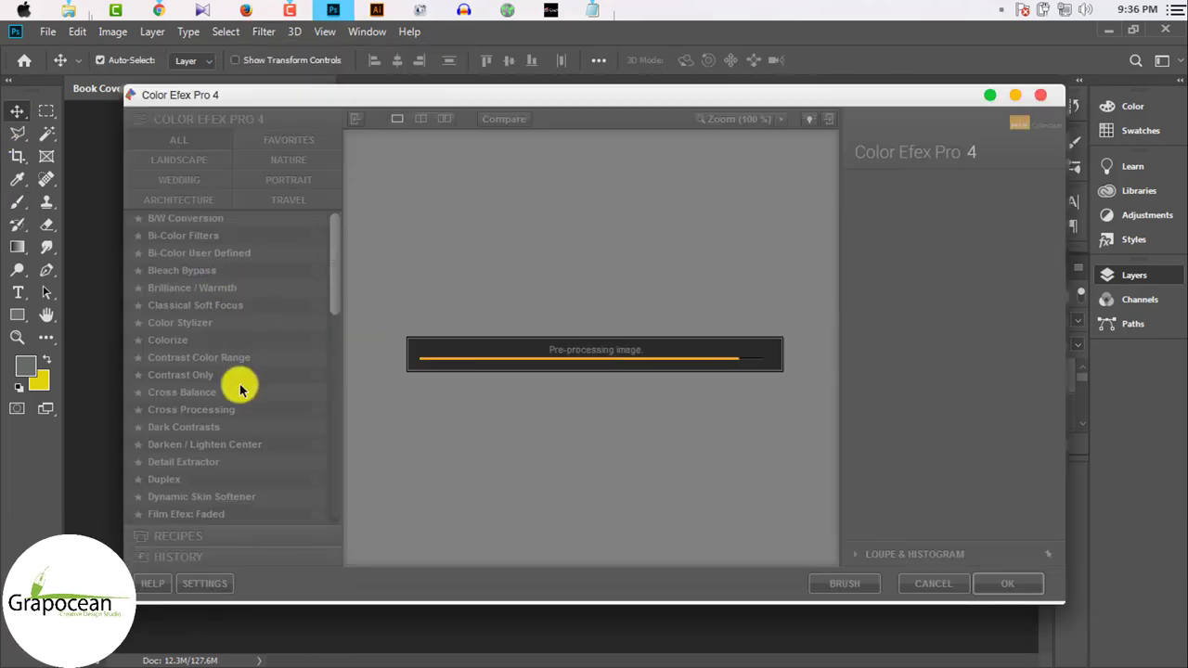
{"action": "left_click", "coordinate": [199, 393]}
{"action": "left_click", "coordinate": [186, 272]}
{"action": "left_click", "coordinate": [202, 394]}
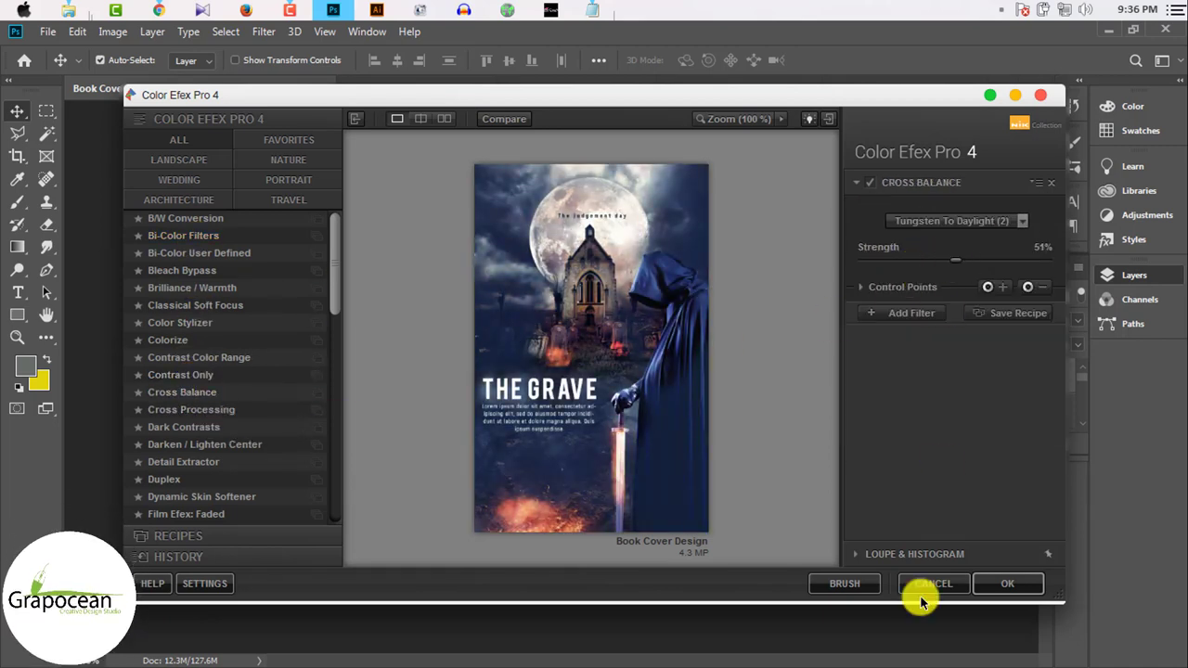
{"action": "left_click", "coordinate": [1007, 584]}
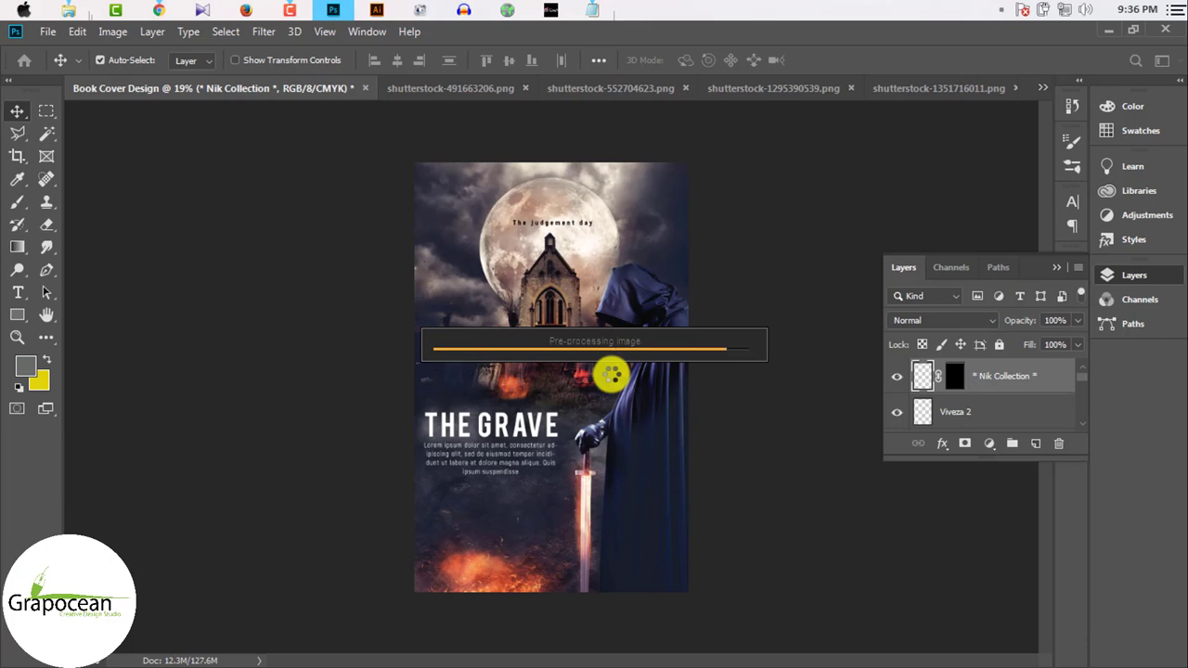
Step: Nudge the Cross Balance (CEP 4) layer back into alignment with the cover
{"action": "scroll", "coordinate": [612, 375], "scroll_direction": "up", "scroll_amount": 2}
{"action": "scroll", "coordinate": [611, 375], "scroll_direction": "up", "scroll_amount": 3}
{"action": "scroll", "coordinate": [612, 375], "scroll_direction": "up", "scroll_amount": 3}
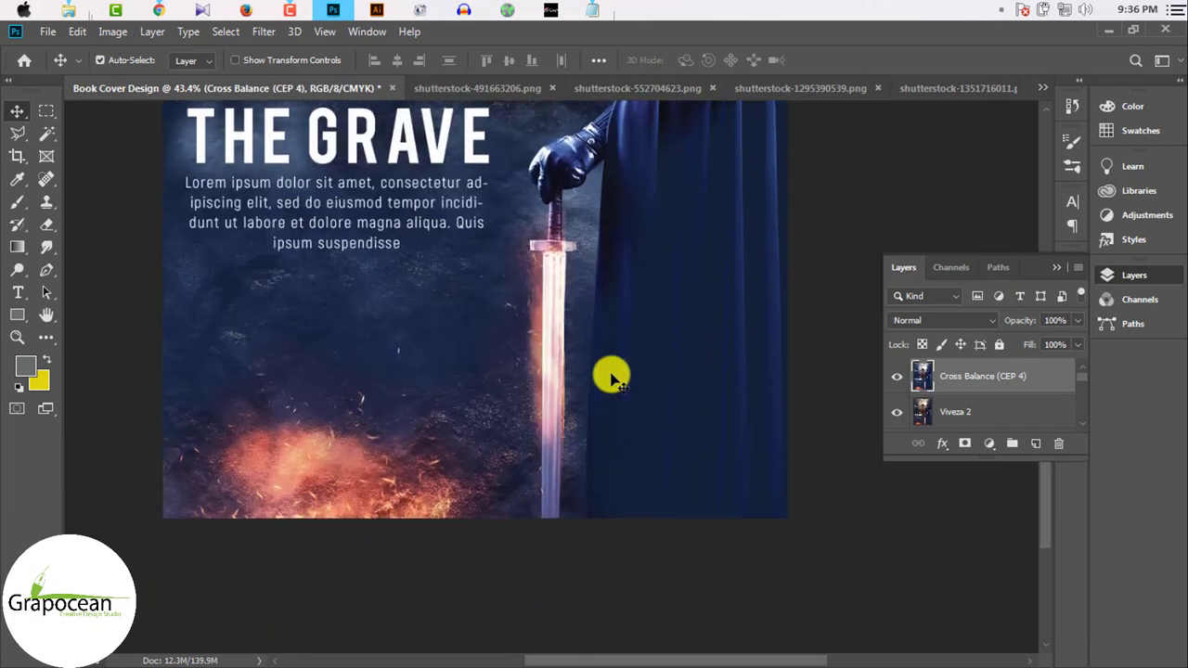
{"action": "scroll", "coordinate": [611, 375], "scroll_direction": "down", "scroll_amount": 2}
{"action": "scroll", "coordinate": [562, 379], "scroll_direction": "down", "scroll_amount": 2}
{"action": "mouse_move", "coordinate": [546, 453]}
{"action": "left_mouse_down"}
{"action": "mouse_move", "coordinate": [590, 471]}
{"action": "mouse_move", "coordinate": [547, 437]}
{"action": "left_mouse_up"}
{"action": "scroll", "coordinate": [599, 247], "scroll_direction": "up", "scroll_amount": 3}
{"action": "scroll", "coordinate": [599, 247], "scroll_direction": "up", "scroll_amount": 1}
{"action": "scroll", "coordinate": [600, 247], "scroll_direction": "up", "scroll_amount": 2}
{"action": "left_click_drag", "start_coordinate": [571, 173], "coordinate": [563, 174]}
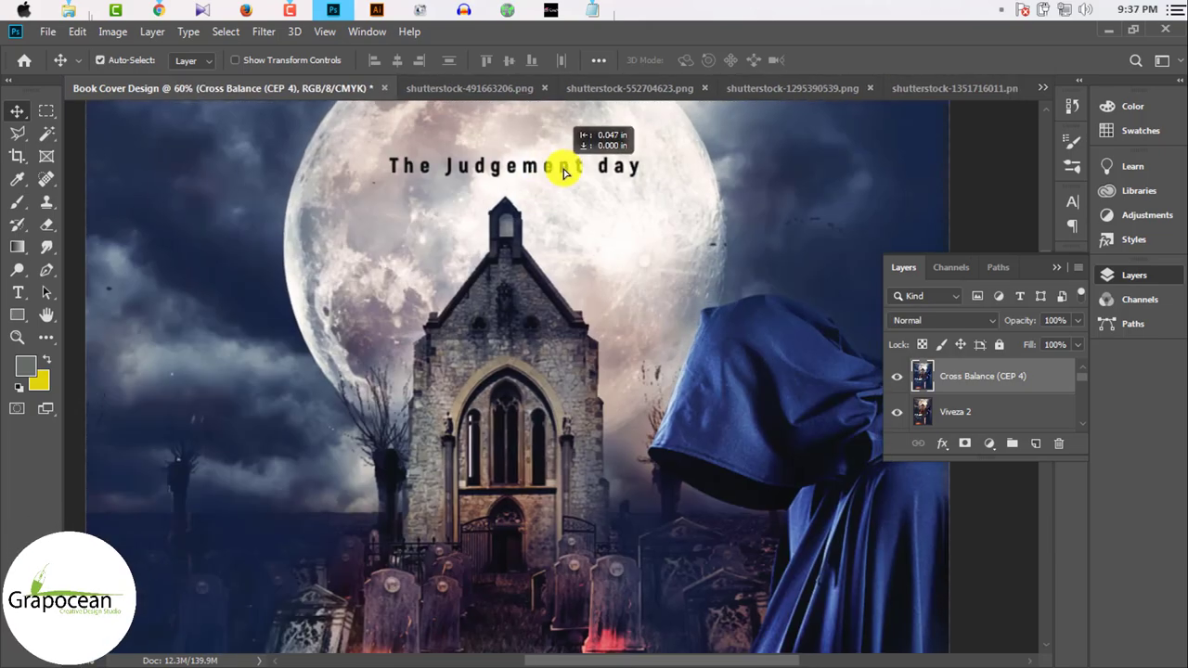
{"action": "scroll", "coordinate": [637, 477], "scroll_direction": "down", "scroll_amount": 3}
{"action": "scroll", "coordinate": [511, 451], "scroll_direction": "up", "scroll_amount": 1}
{"action": "scroll", "coordinate": [544, 477], "scroll_direction": "down", "scroll_amount": 2}
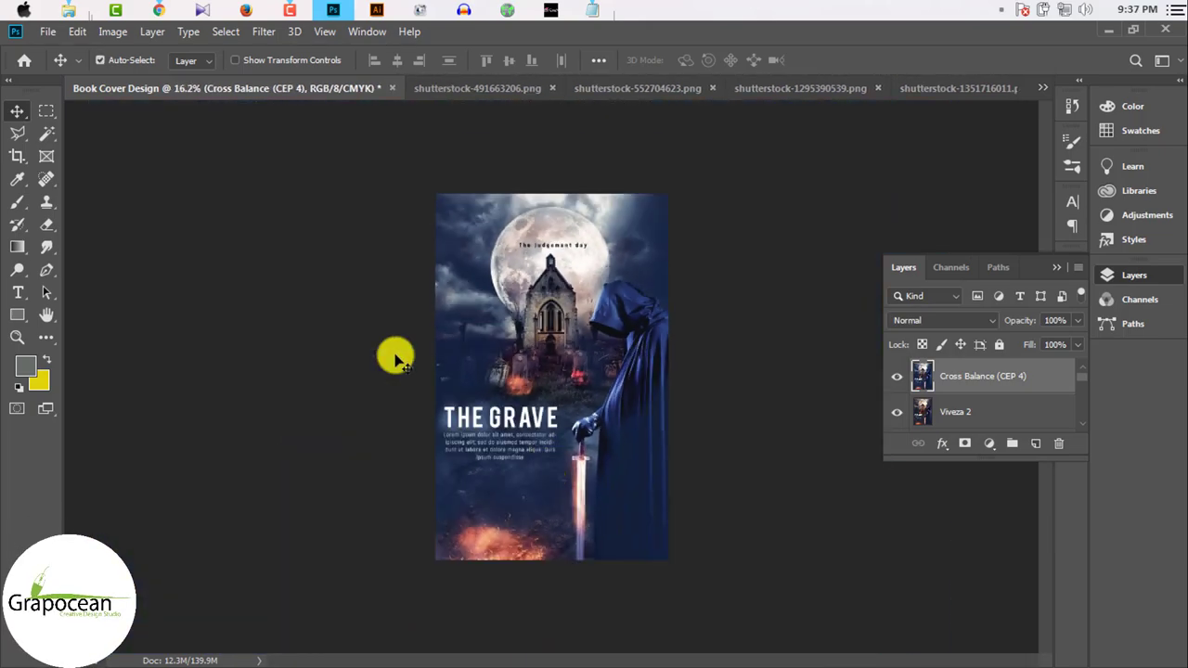
{"action": "mouse_move", "coordinate": [68, 10]}
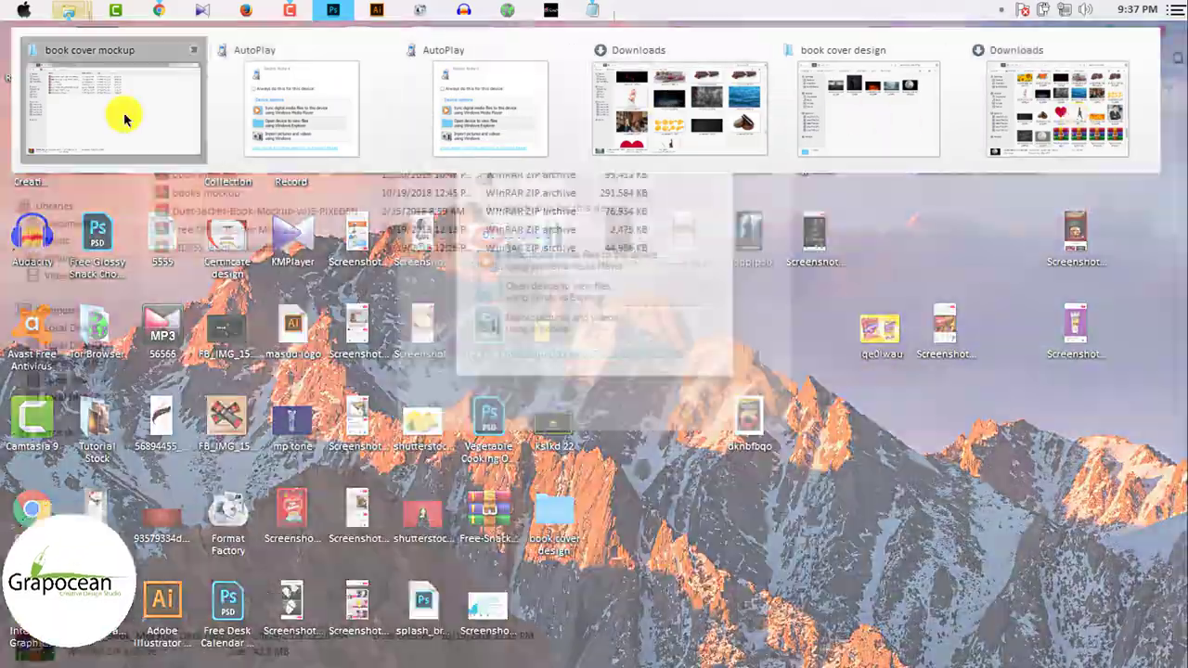
Step: Open the MD055_Book_Mockup archive from the book cover mockup folder, dismissing WinRAR's licence reminder
{"action": "left_click", "coordinate": [123, 118]}
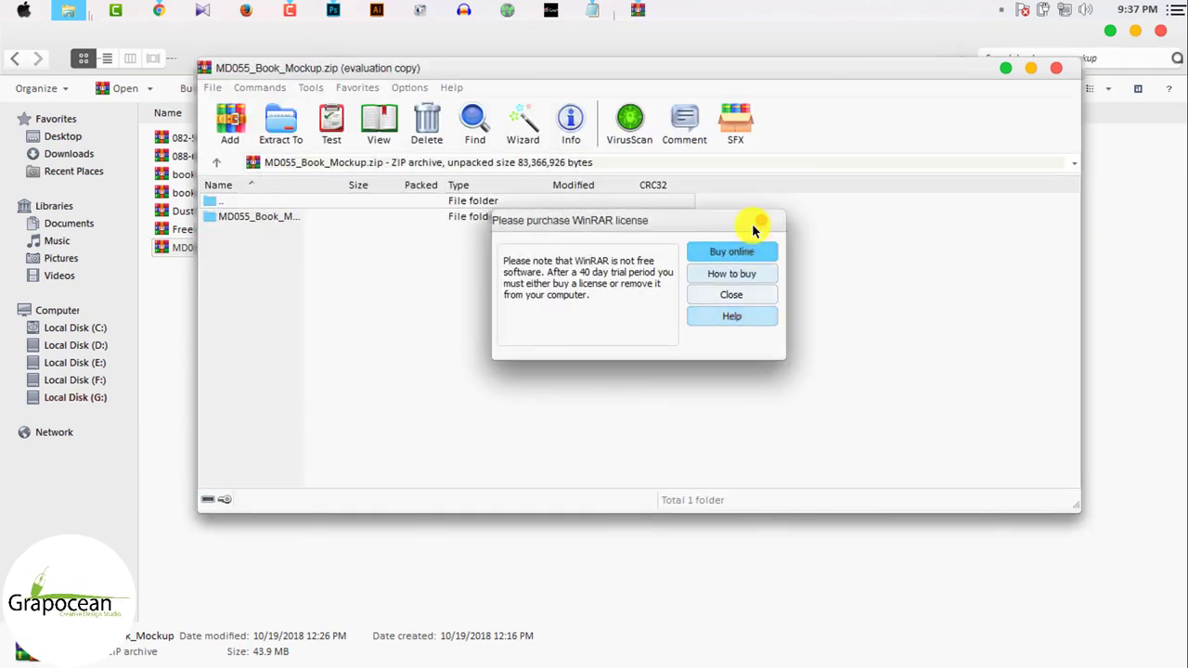
{"action": "left_click", "coordinate": [731, 294]}
{"action": "double_click", "coordinate": [284, 218]}
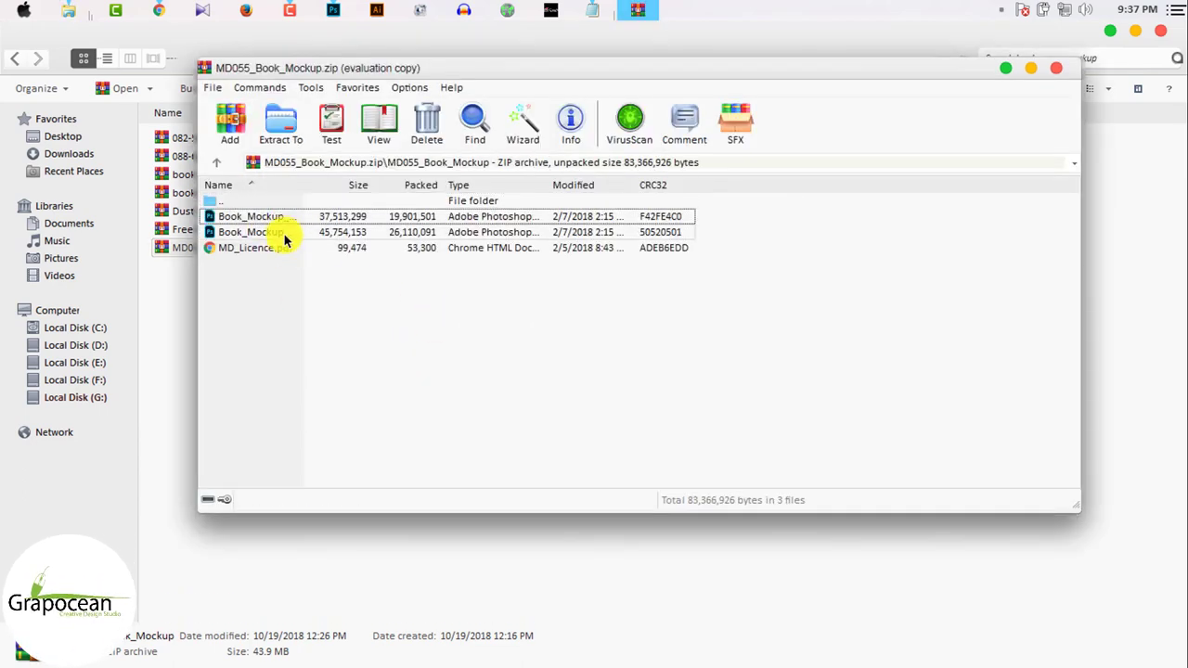
Step: Return to Photoshop and switch between Book_Mockup_1.psd and the Book Cover Design document
{"action": "left_click", "coordinate": [344, 10]}
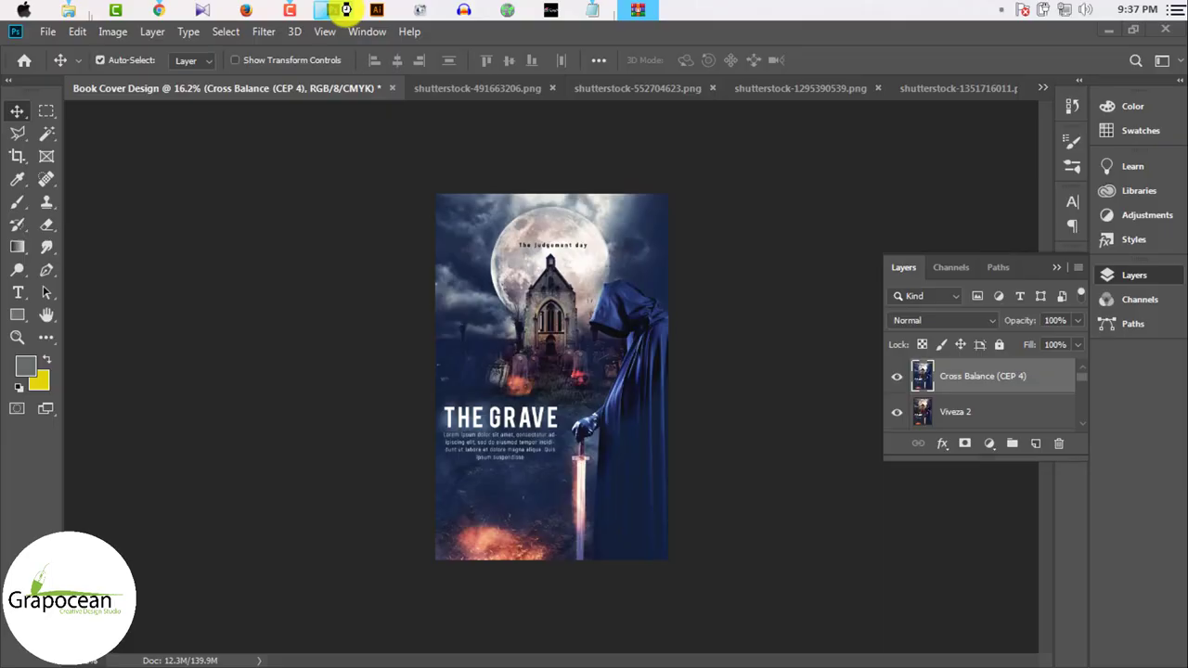
{"action": "left_click_drag", "start_coordinate": [891, 376], "coordinate": [896, 412]}
{"action": "scroll", "coordinate": [947, 431], "scroll_direction": "down", "scroll_amount": 1}
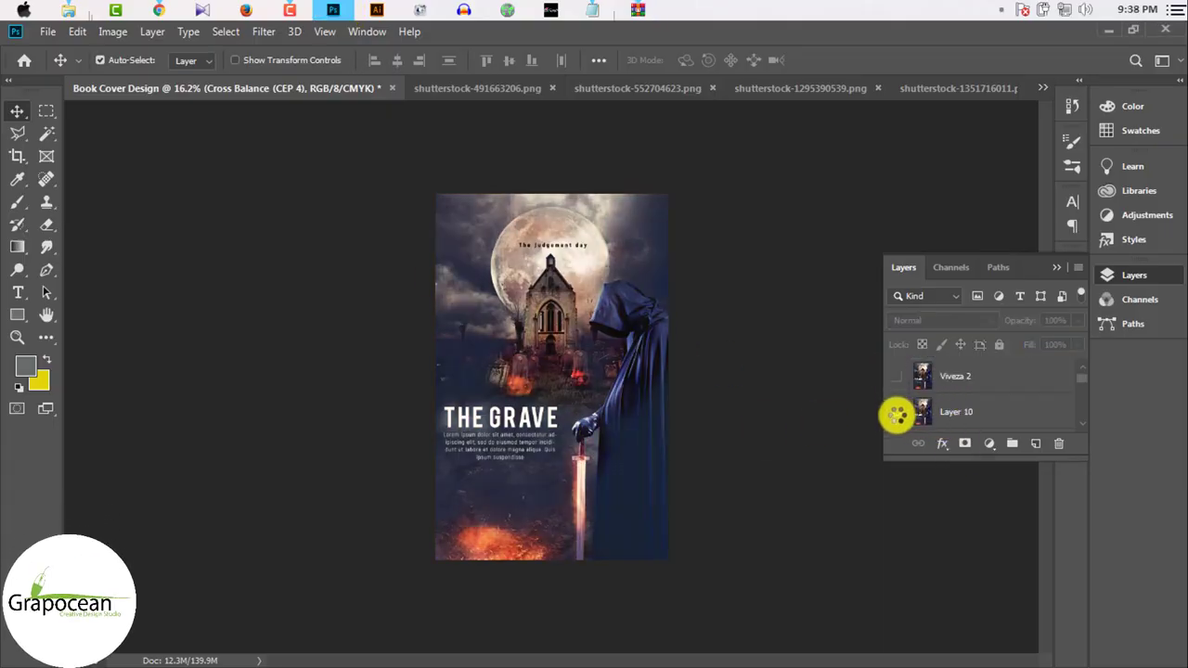
{"action": "key", "text": "ctrl+shift+Tab"}
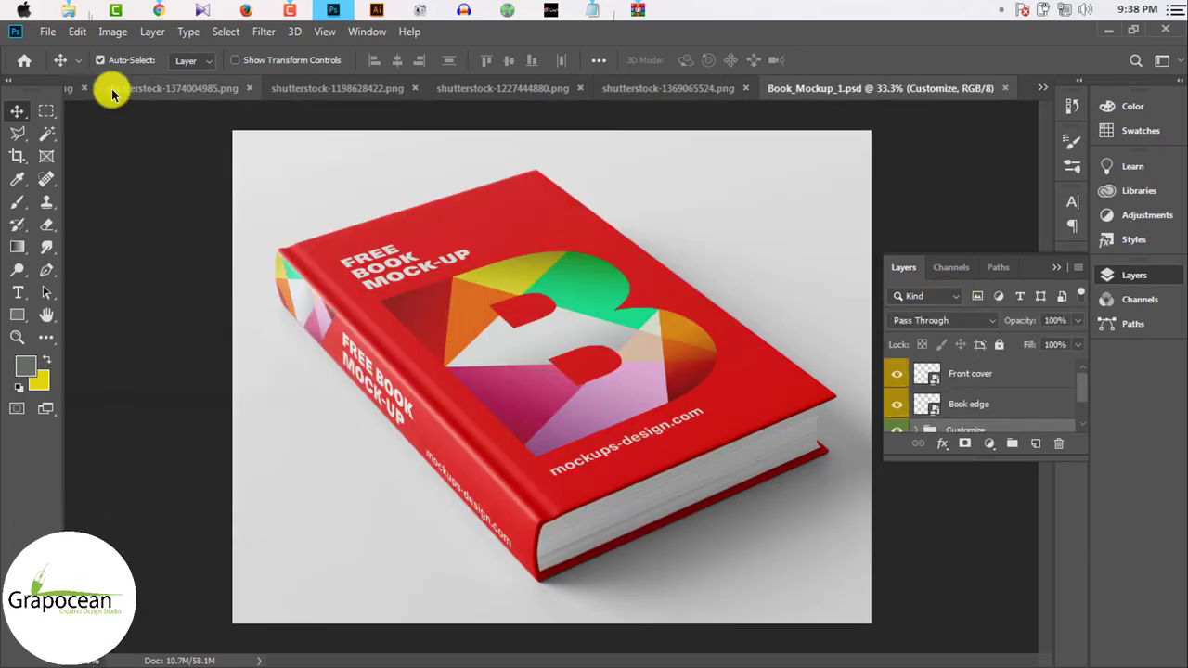
{"action": "left_click", "coordinate": [1043, 87]}
{"action": "left_click", "coordinate": [938, 88]}
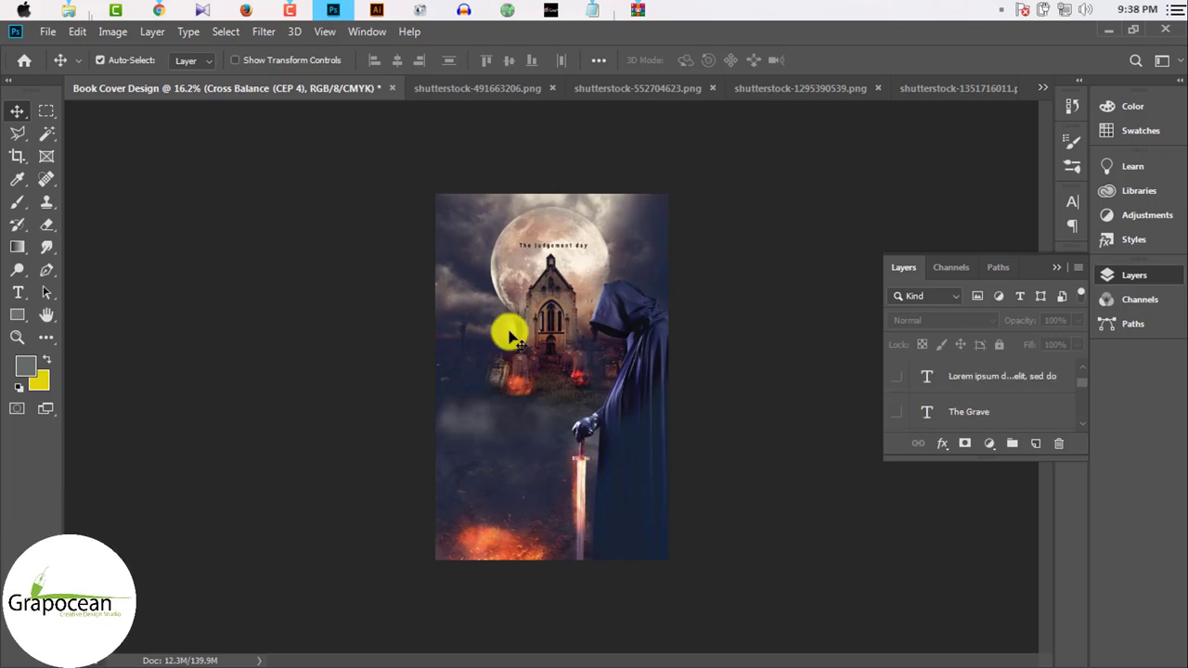
Step: Select a 1.05-inch strip along the cover's left edge with the Rectangular Marquee
{"action": "left_click", "coordinate": [45, 111]}
{"action": "left_click_drag", "start_coordinate": [438, 199], "coordinate": [495, 625]}
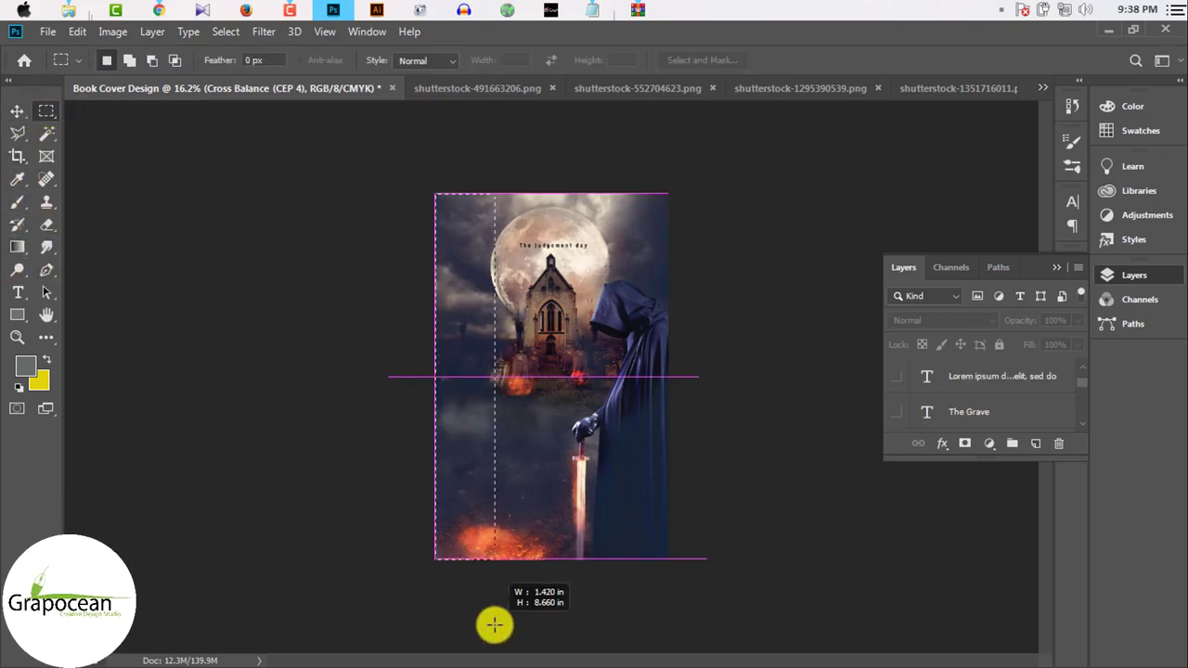
{"action": "left_click", "coordinate": [941, 89]}
{"action": "left_click", "coordinate": [1044, 87]}
{"action": "left_click", "coordinate": [942, 267]}
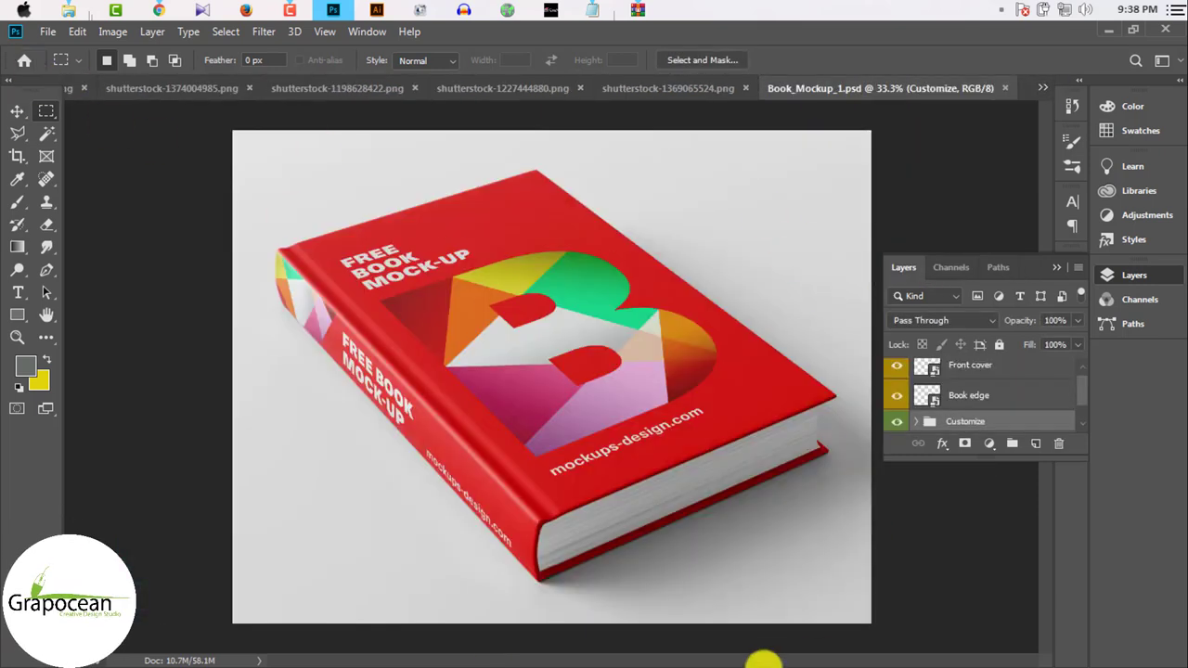
{"action": "left_click", "coordinate": [1043, 87]}
{"action": "left_click", "coordinate": [929, 103]}
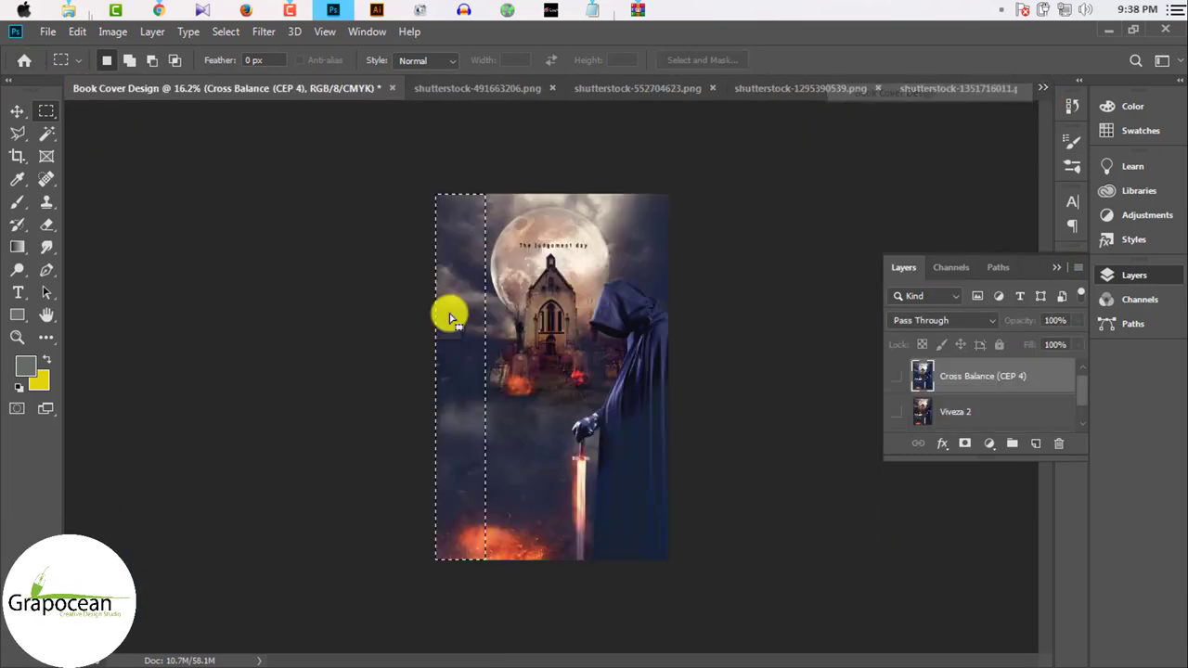
{"action": "left_click_drag", "start_coordinate": [435, 194], "coordinate": [478, 605]}
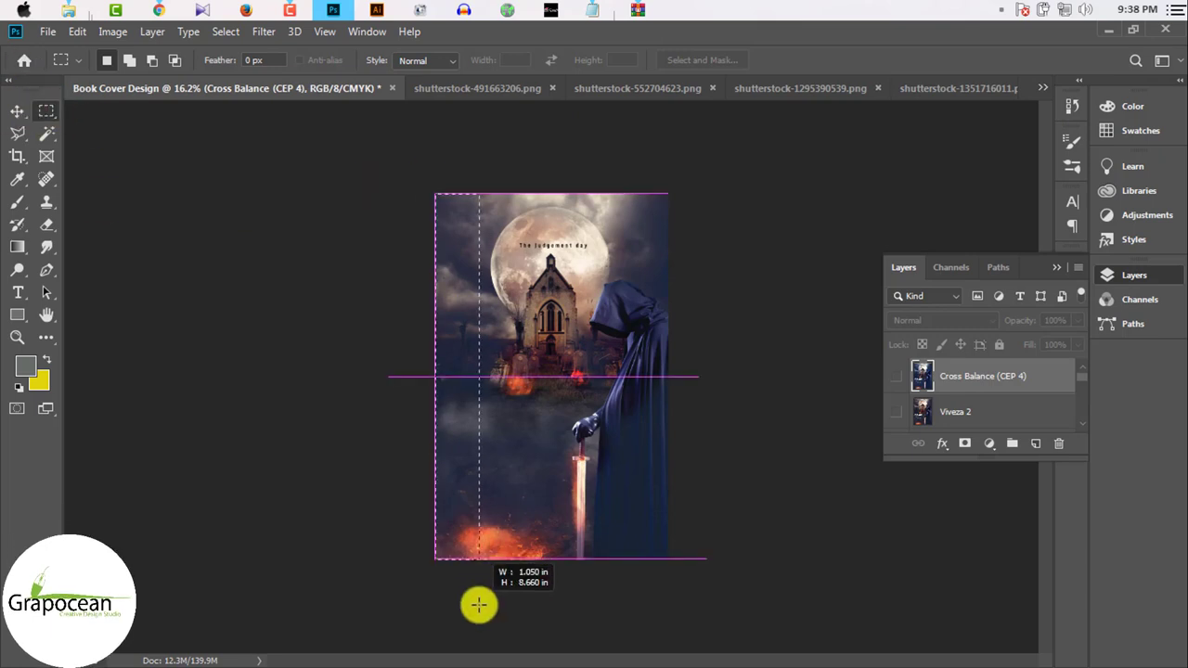
Step: Open the Book edge smart object in Book_Mockup_1.psd for editing
{"action": "left_click", "coordinate": [1043, 87]}
{"action": "left_click", "coordinate": [929, 265]}
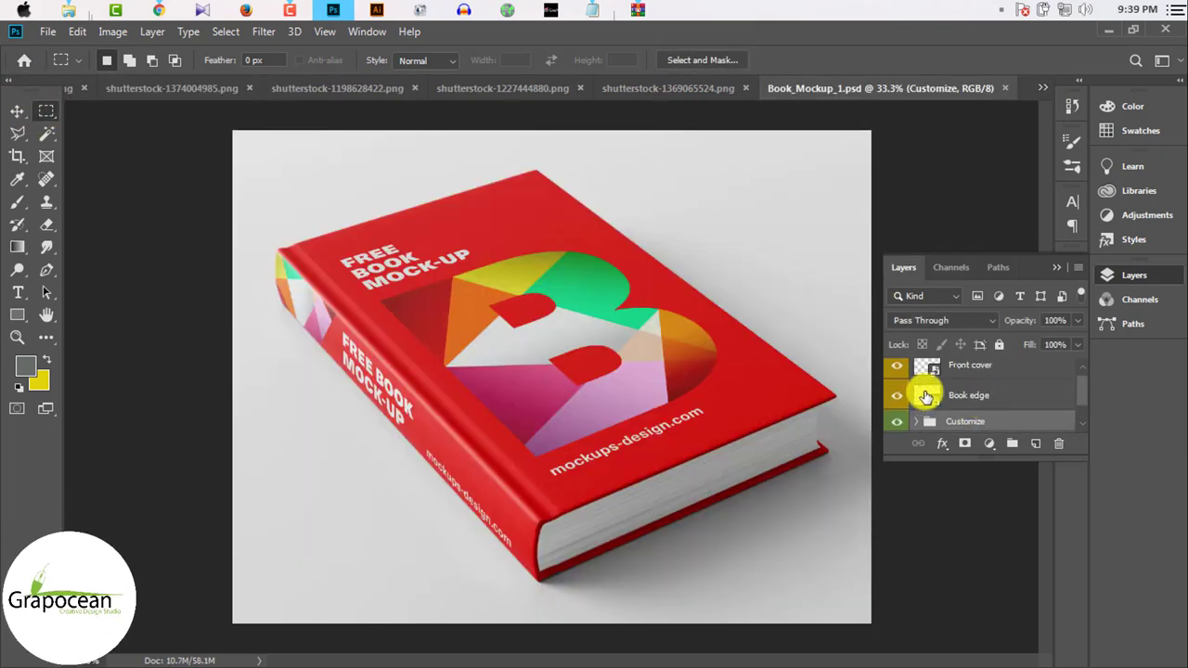
{"action": "double_click", "coordinate": [922, 399]}
Step: Paste the copied cover strip into the spine, then return to the Book Cover Design document
{"action": "left_click", "coordinate": [14, 116]}
{"action": "key", "text": "ctrl+v"}
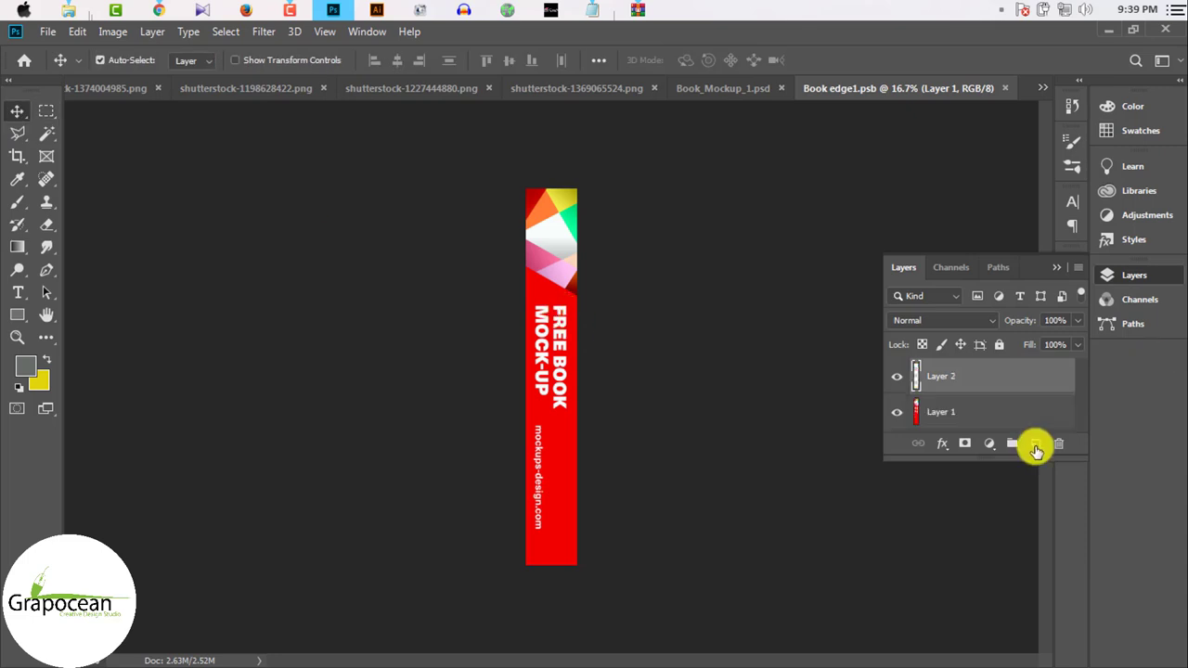
{"action": "left_click", "coordinate": [1044, 87]}
{"action": "left_click", "coordinate": [922, 94]}
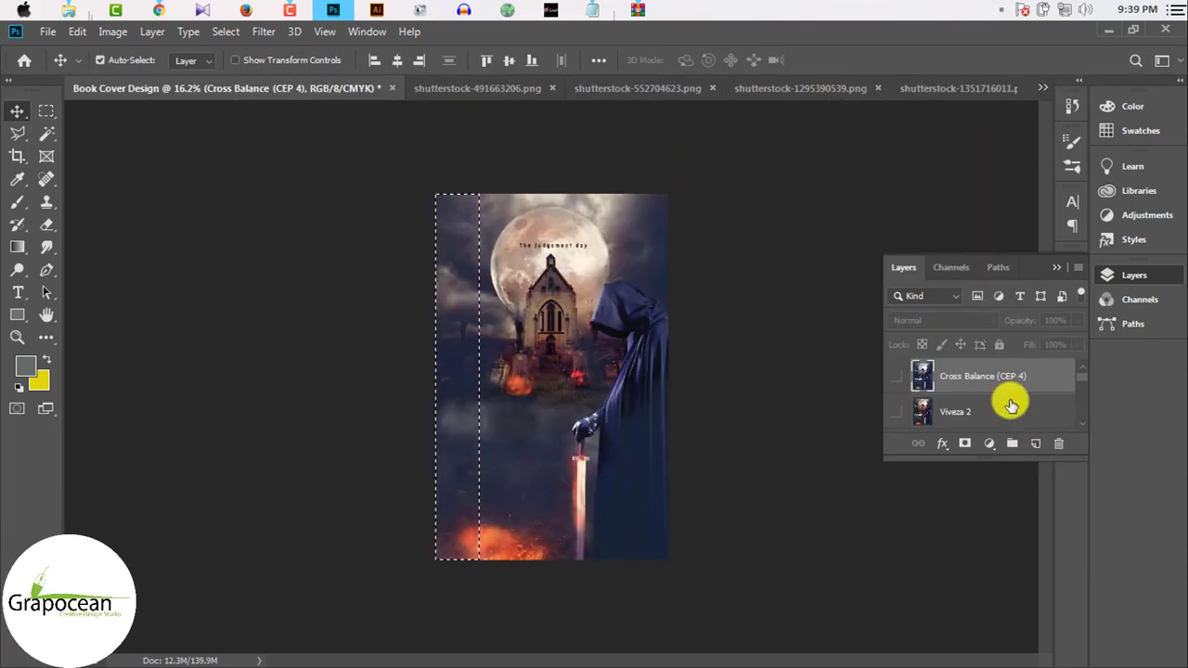
Step: Hide the Cross Balance, text layers and Layer 10, and stamp the visible layers into a new layer
{"action": "left_click_drag", "start_coordinate": [905, 386], "coordinate": [899, 415]}
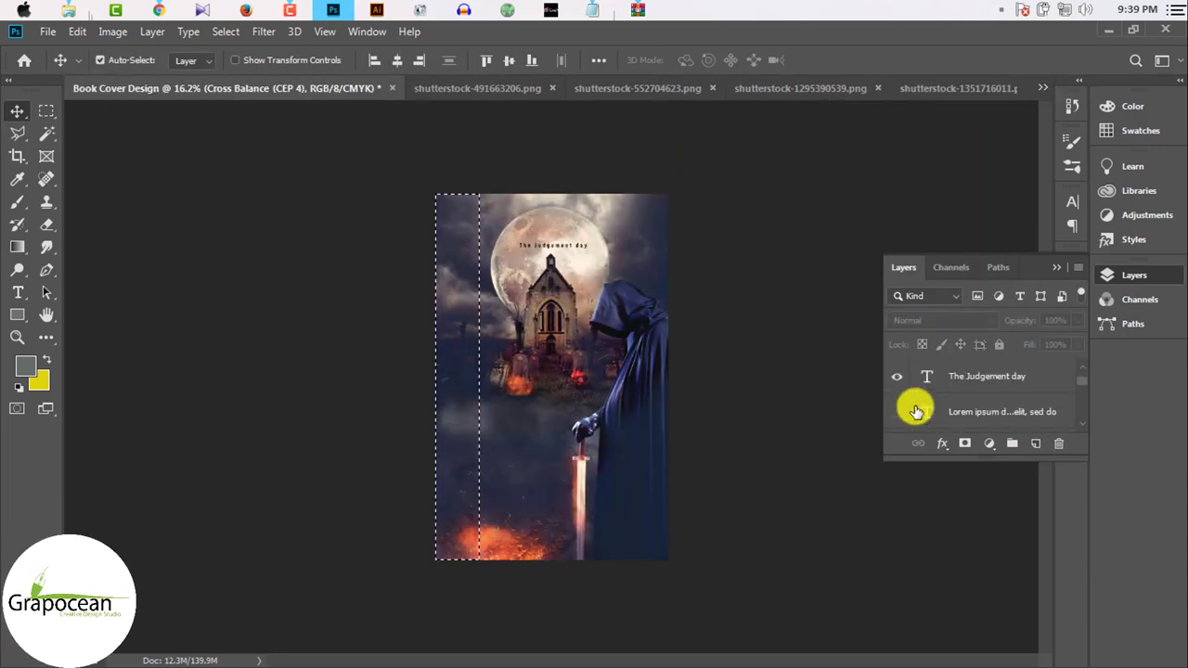
{"action": "left_click", "coordinate": [988, 416]}
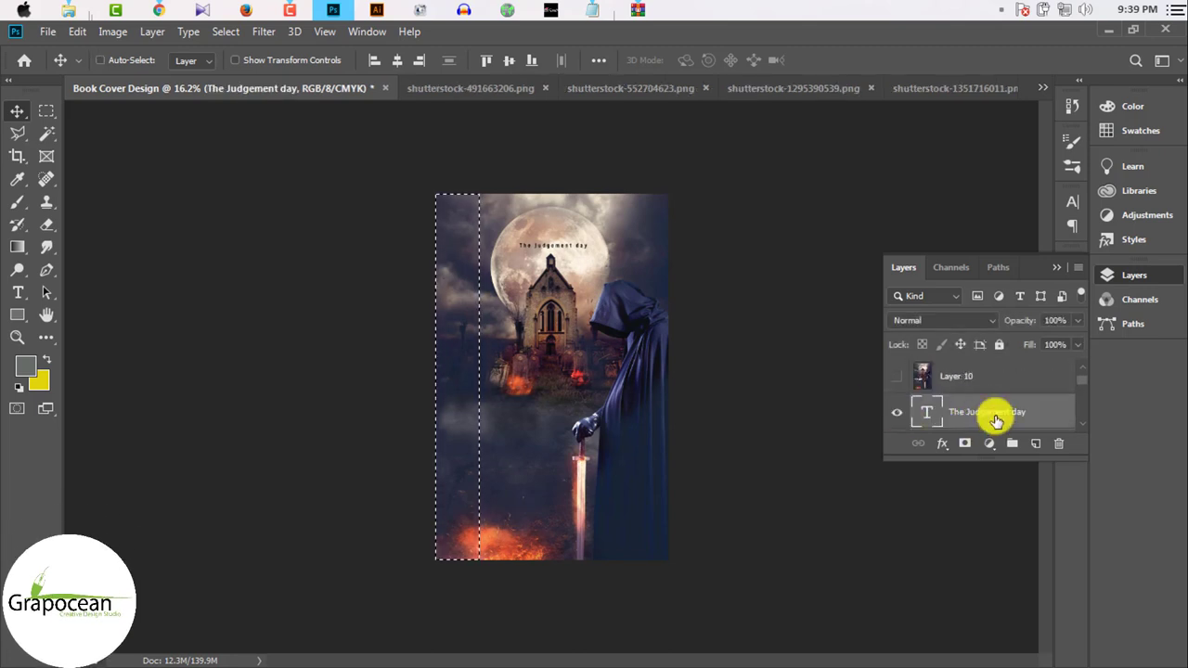
{"action": "key", "text": "ctrl+shift+alt+e"}
Step: Paste the stamped strip into Book edge1.psb, stretch it across the spine and start a text layer
{"action": "left_click", "coordinate": [1043, 87]}
{"action": "left_click", "coordinate": [928, 292]}
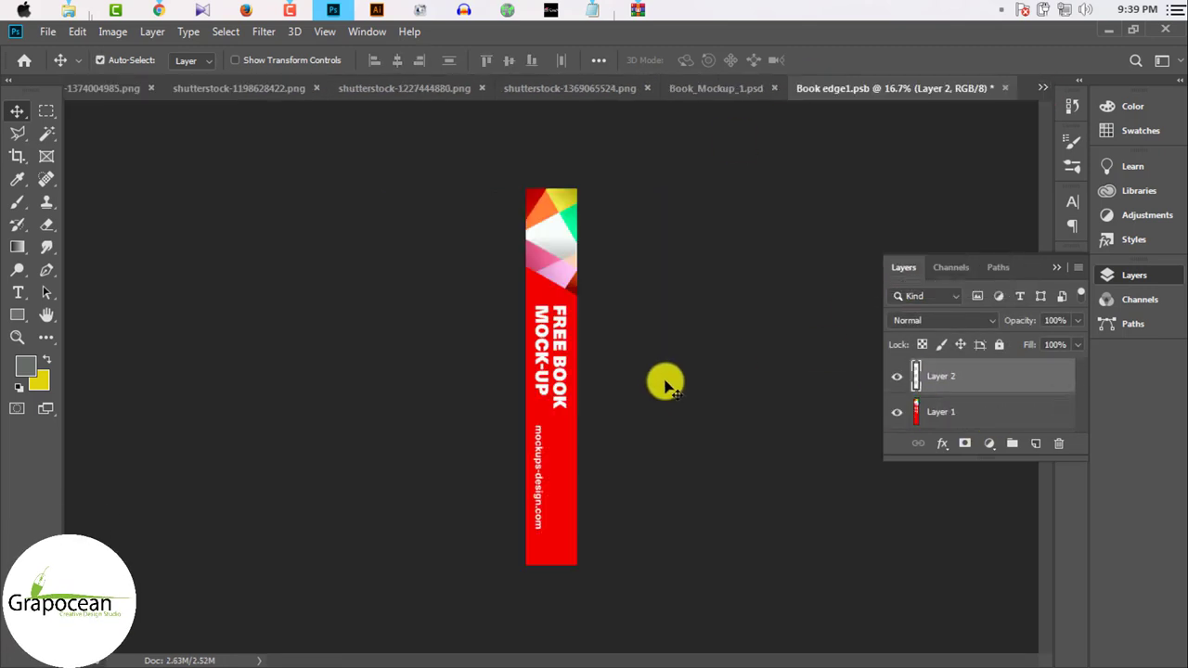
{"action": "key", "text": "ctrl+v"}
{"action": "key", "text": "ctrl+t"}
{"action": "left_click_drag", "start_coordinate": [576, 376], "coordinate": [584, 371]}
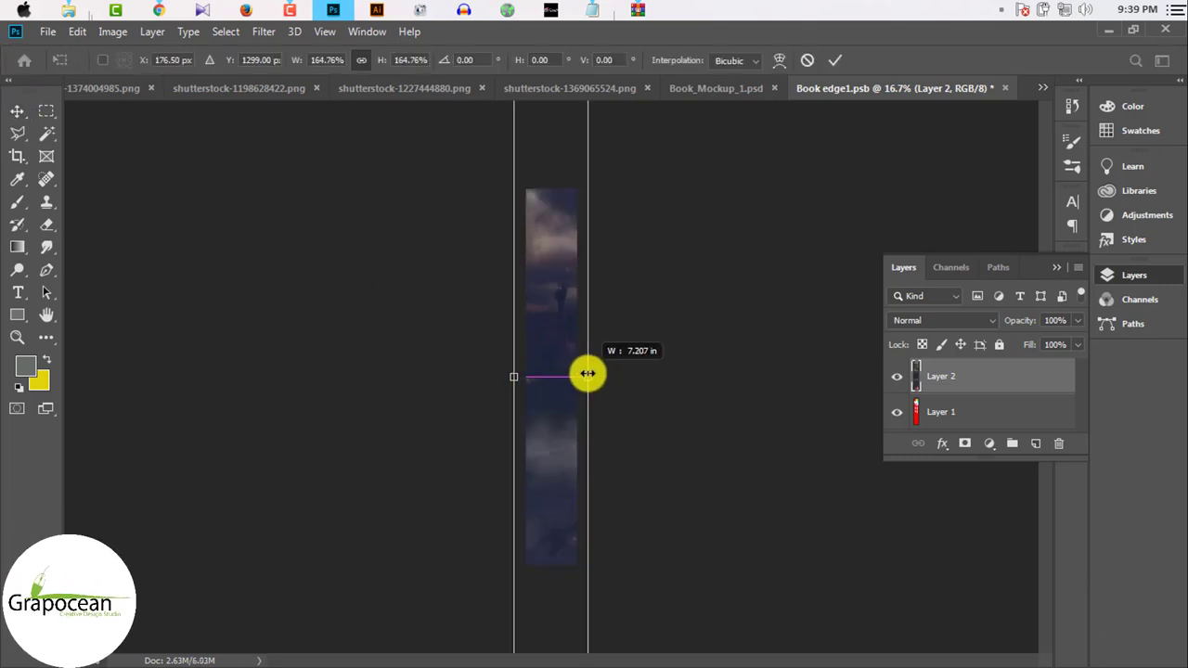
{"action": "key", "text": "Escape"}
{"action": "key", "text": "t"}
{"action": "left_click", "coordinate": [538, 375]}
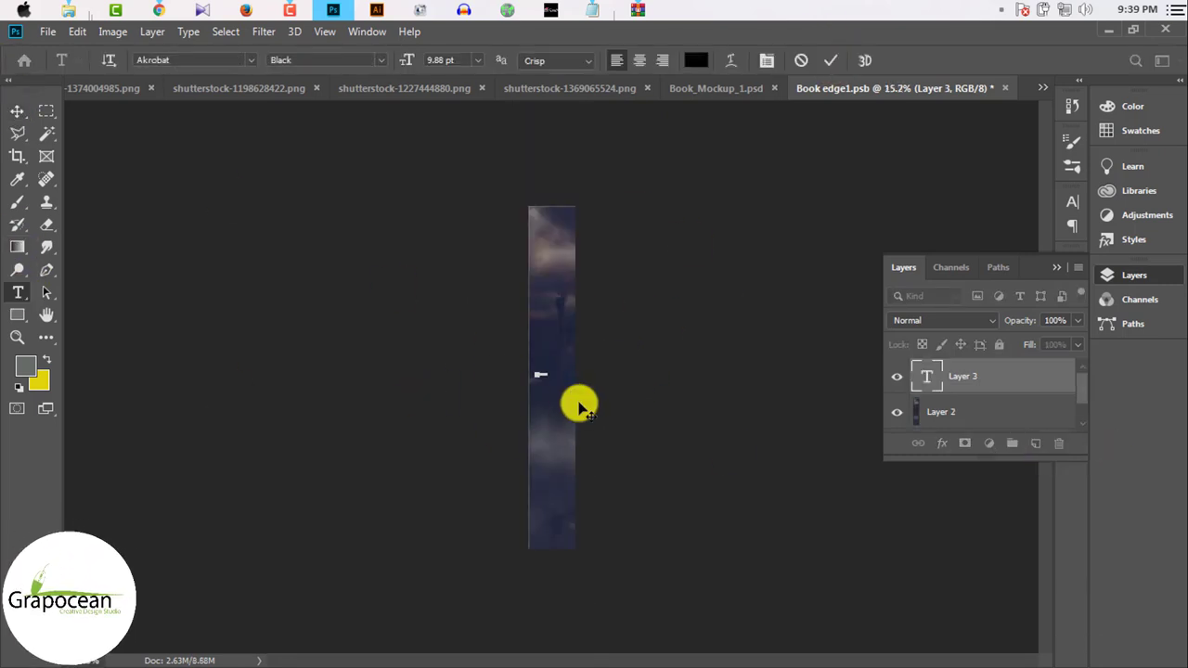
Step: Place a text layer on the spine and enlarge it from 40 pt to 165 pt
{"action": "left_click", "coordinate": [17, 111]}
{"action": "left_click", "coordinate": [541, 371]}
{"action": "left_click", "coordinate": [18, 292]}
{"action": "left_click", "coordinate": [568, 418]}
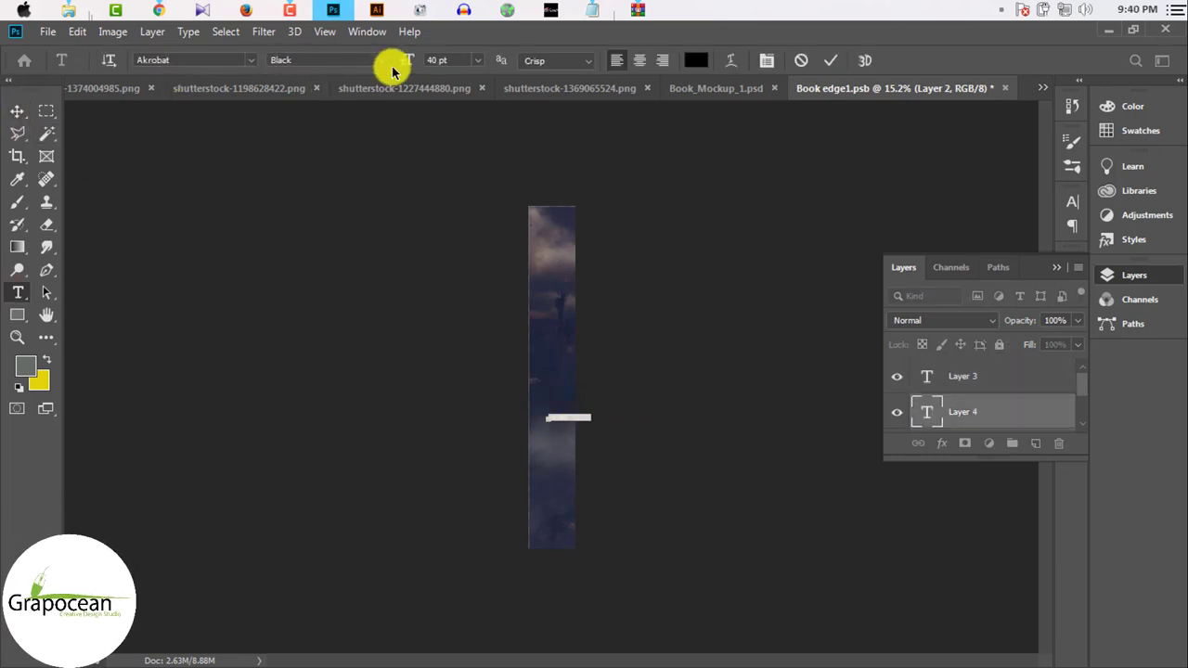
{"action": "mouse_move", "coordinate": [404, 58]}
{"action": "left_mouse_down"}
{"action": "mouse_move", "coordinate": [507, 77]}
{"action": "mouse_move", "coordinate": [13, 69]}
{"action": "left_mouse_up"}
{"action": "left_click", "coordinate": [17, 111]}
Step: Rotate the text -90° and replace the placeholder with 'A Grapocean Production'
{"action": "key", "text": "ctrl+t"}
{"action": "mouse_move", "coordinate": [679, 483]}
{"action": "left_mouse_down"}
{"action": "mouse_move", "coordinate": [634, 361]}
{"action": "mouse_move", "coordinate": [551, 360]}
{"action": "left_mouse_up"}
{"action": "left_click_drag", "start_coordinate": [549, 464], "coordinate": [551, 256]}
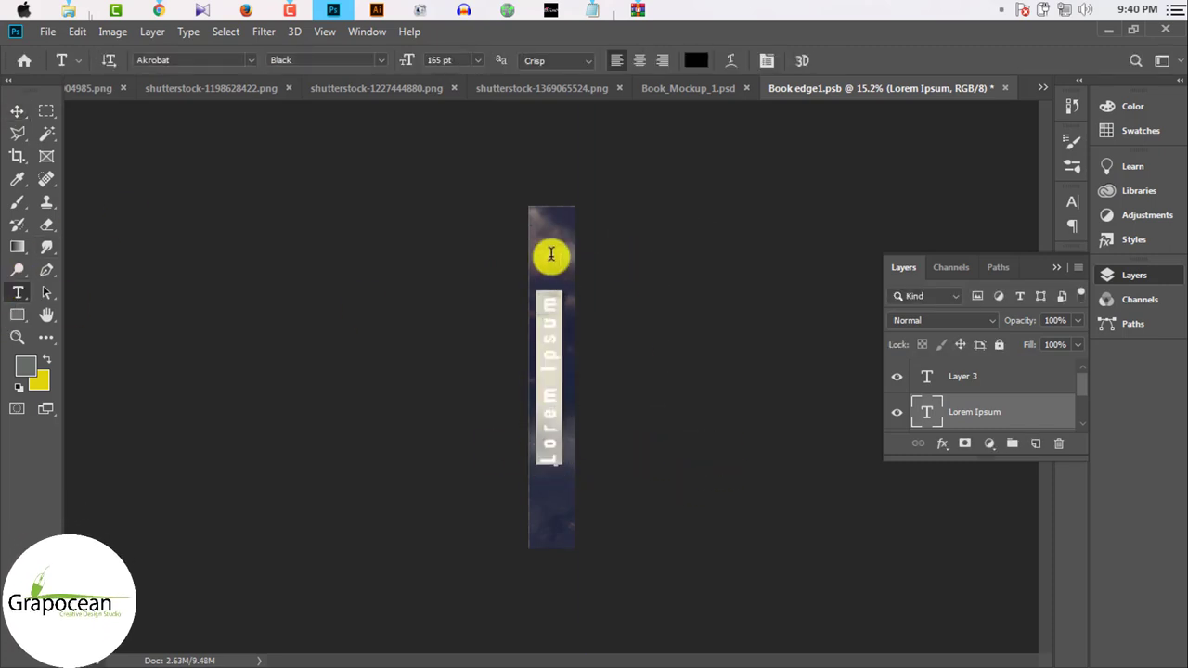
{"action": "key", "text": "BackSpace"}
{"action": "type", "text": "Writer name"}
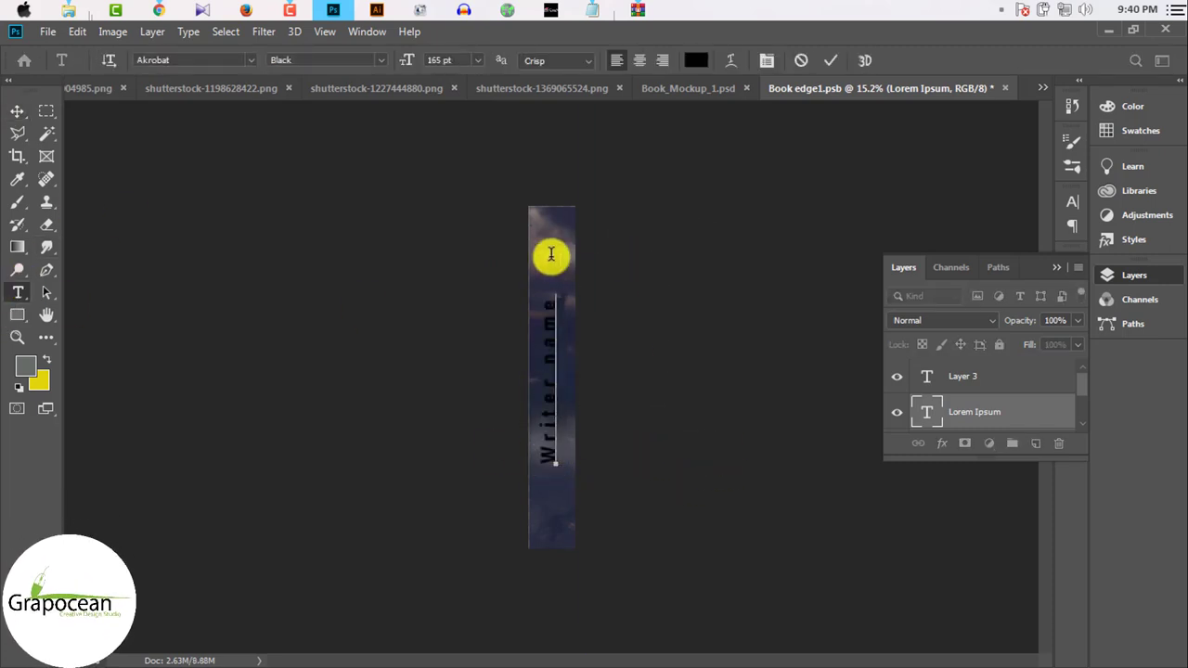
{"action": "key", "text": "BackSpace"}
{"action": "type", "text": "N"}
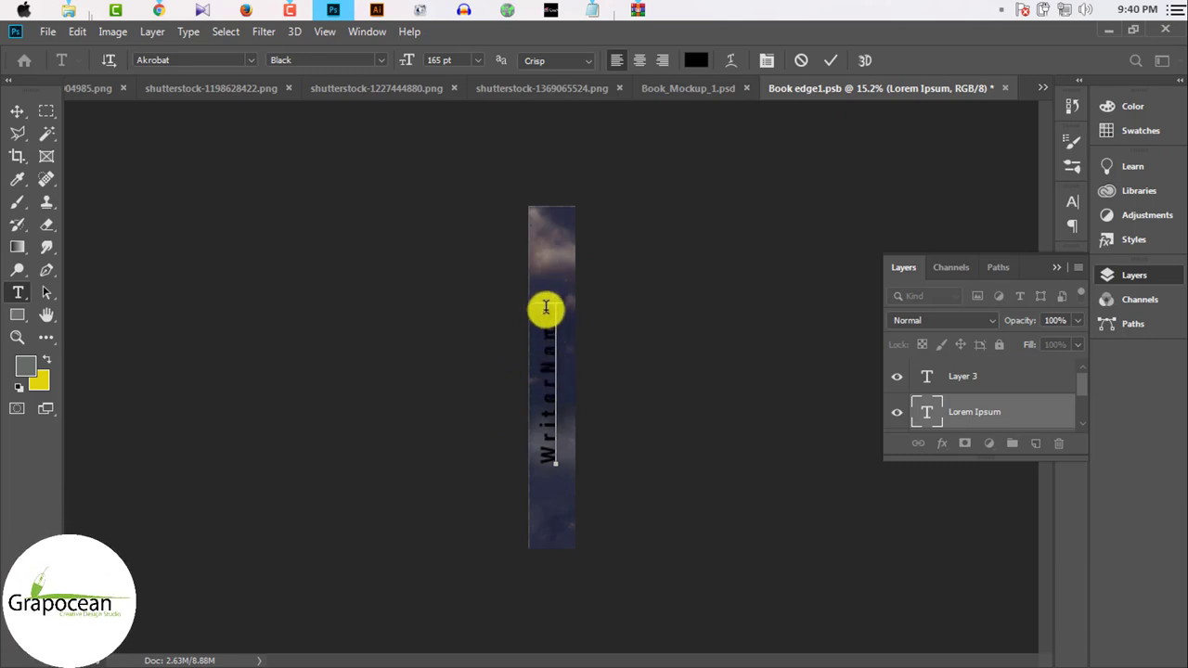
{"action": "key", "text": "BackSpace"}
{"action": "key", "text": "BackSpace"}
{"action": "key", "text": "BackSpace"}
{"action": "key", "text": "BackSpace"}
{"action": "key", "text": "BackSpace"}
{"action": "key", "text": "BackSpace"}
{"action": "type", "text": "A Grapocean Pro"}
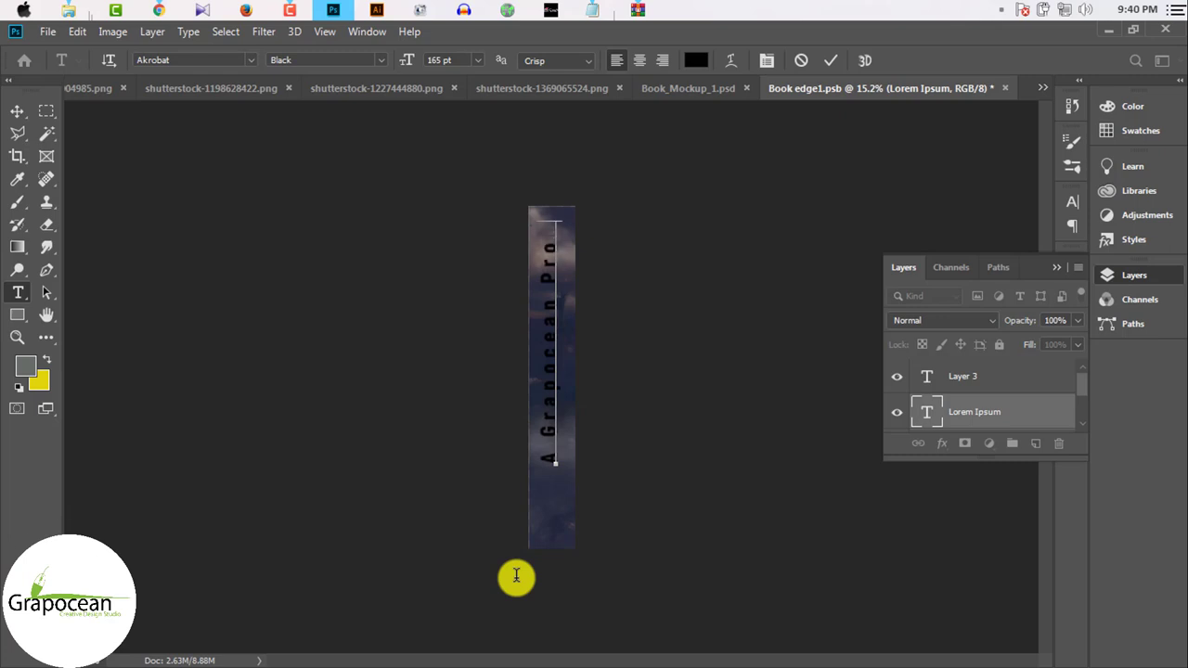
{"action": "type", "text": "duction"}
Step: Set the spine text to Bebas at 139 pt with tighter tracking and reposition it
{"action": "key", "text": "ctrl+a"}
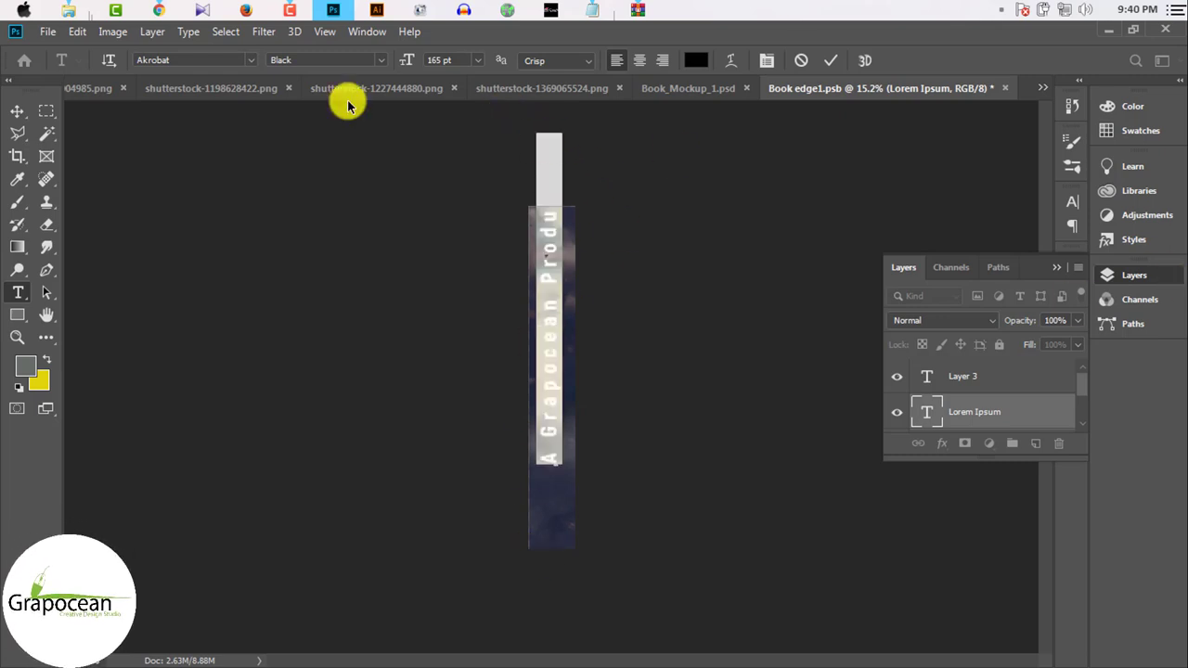
{"action": "left_click_drag", "start_coordinate": [407, 59], "coordinate": [400, 52]}
{"action": "left_click", "coordinate": [1072, 201]}
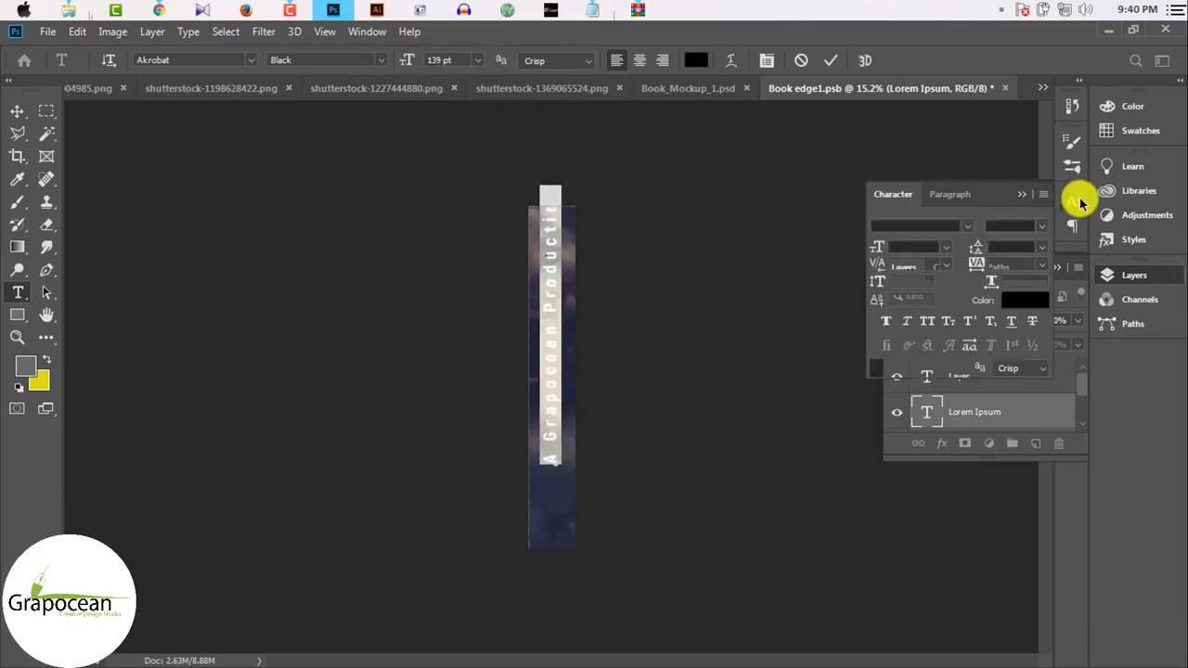
{"action": "left_click_drag", "start_coordinate": [972, 264], "coordinate": [970, 268]}
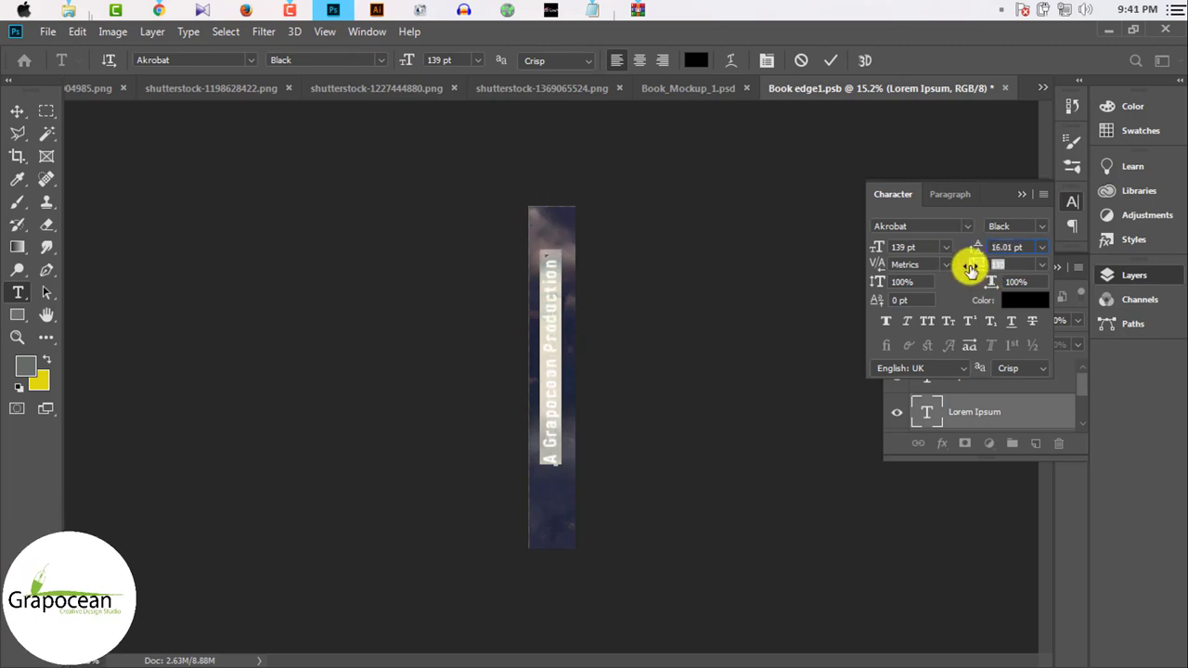
{"action": "left_click", "coordinate": [247, 60]}
{"action": "left_click", "coordinate": [266, 151]}
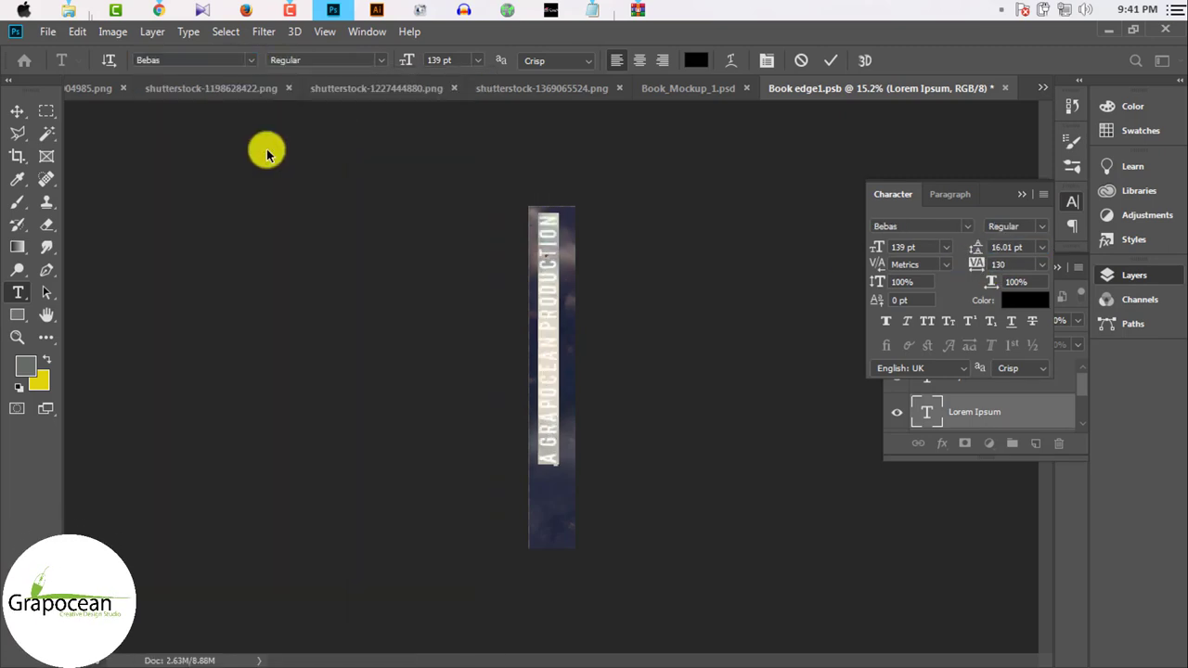
{"action": "key", "text": "ctrl+Return"}
{"action": "left_click_drag", "start_coordinate": [588, 363], "coordinate": [548, 378]}
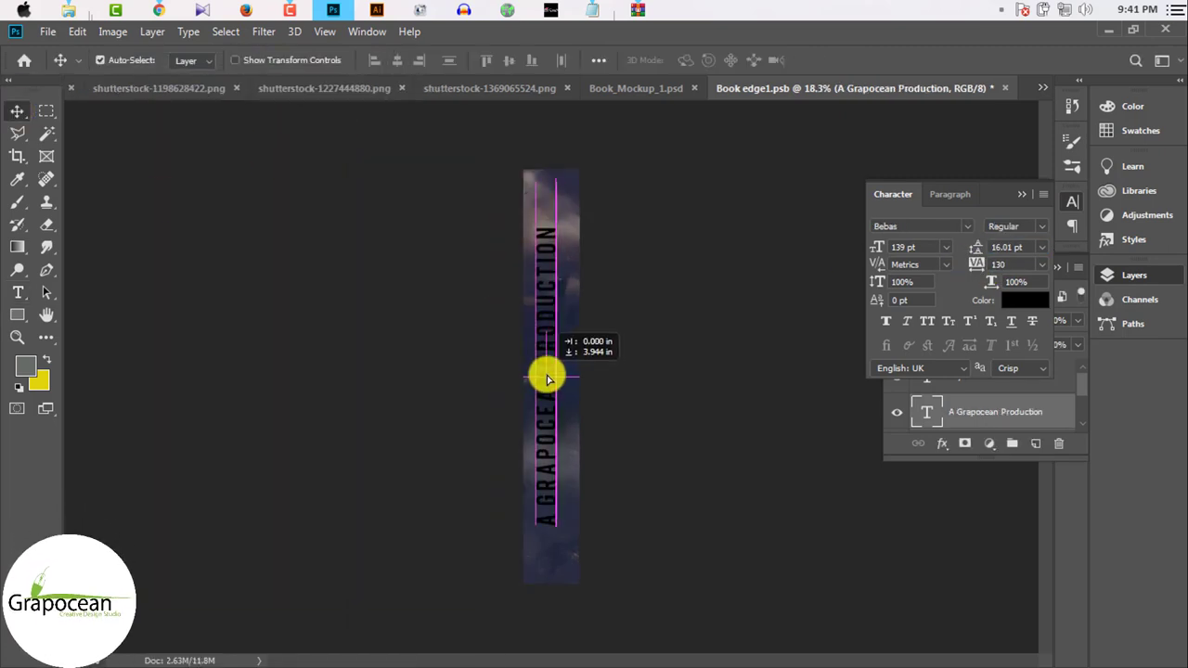
Step: Colour the spine text white, nudge it into place and save the spine document
{"action": "double_click", "coordinate": [530, 279]}
{"action": "left_click", "coordinate": [696, 60]}
{"action": "left_click", "coordinate": [1025, 334]}
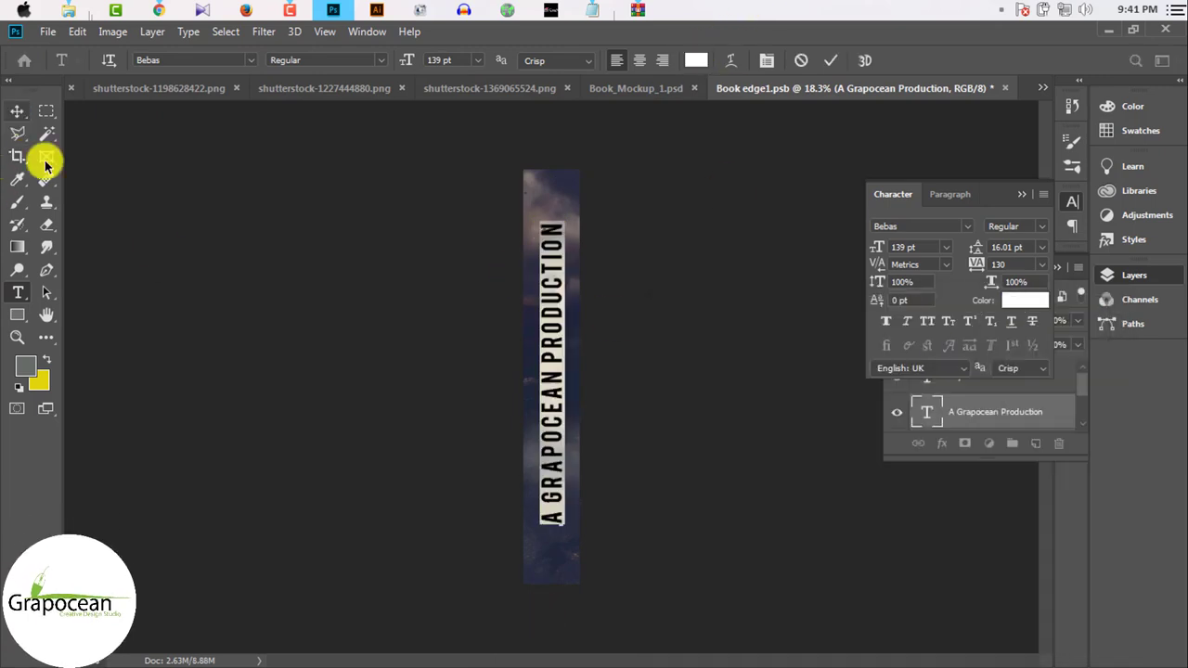
{"action": "left_click", "coordinate": [551, 502]}
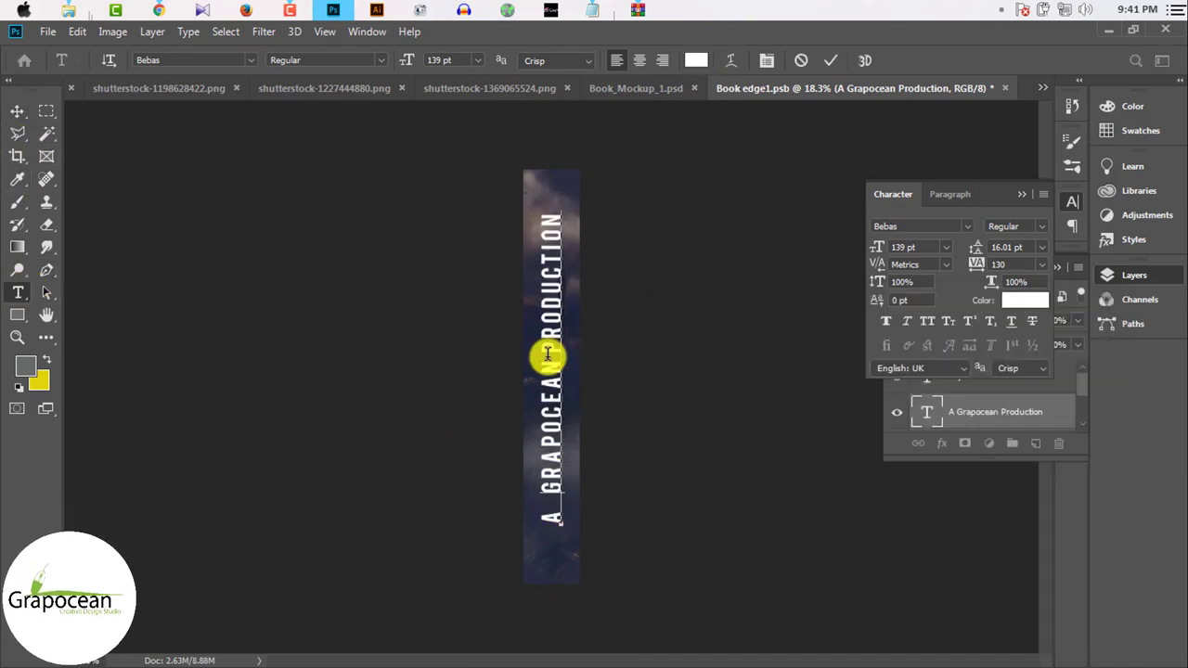
{"action": "key", "text": "v"}
{"action": "mouse_move", "coordinate": [552, 320]}
{"action": "left_mouse_down"}
{"action": "mouse_move", "coordinate": [538, 318]}
{"action": "mouse_move", "coordinate": [557, 270]}
{"action": "mouse_move", "coordinate": [530, 266]}
{"action": "mouse_move", "coordinate": [551, 311]}
{"action": "left_mouse_up"}
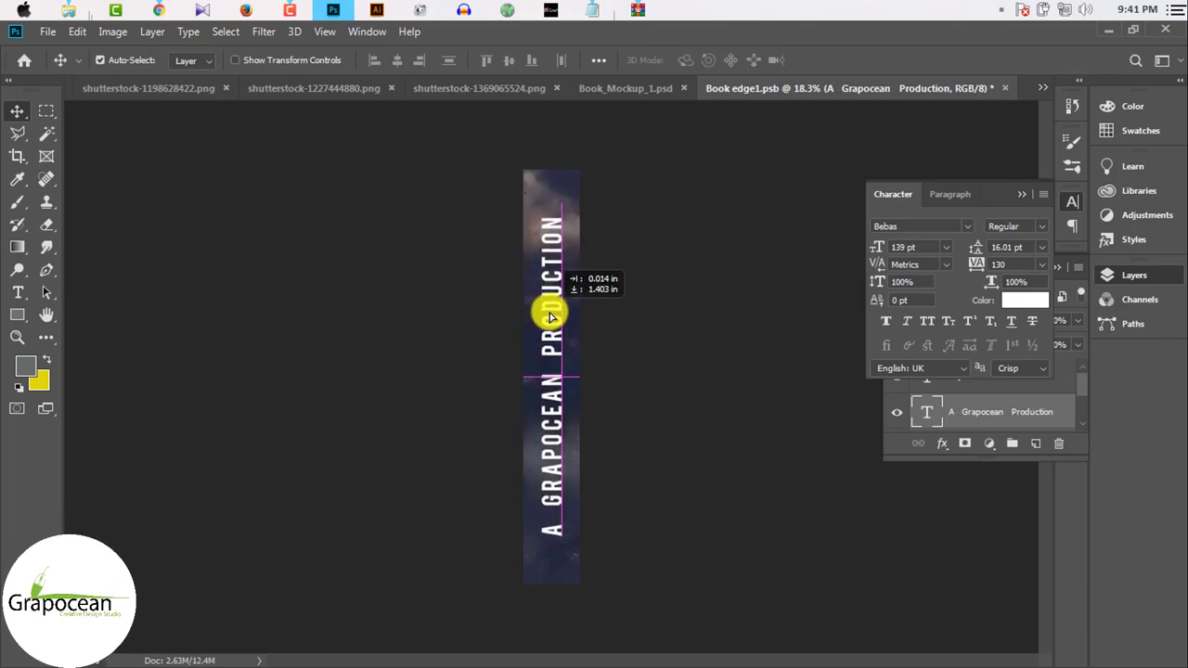
{"action": "left_click", "coordinate": [1035, 190]}
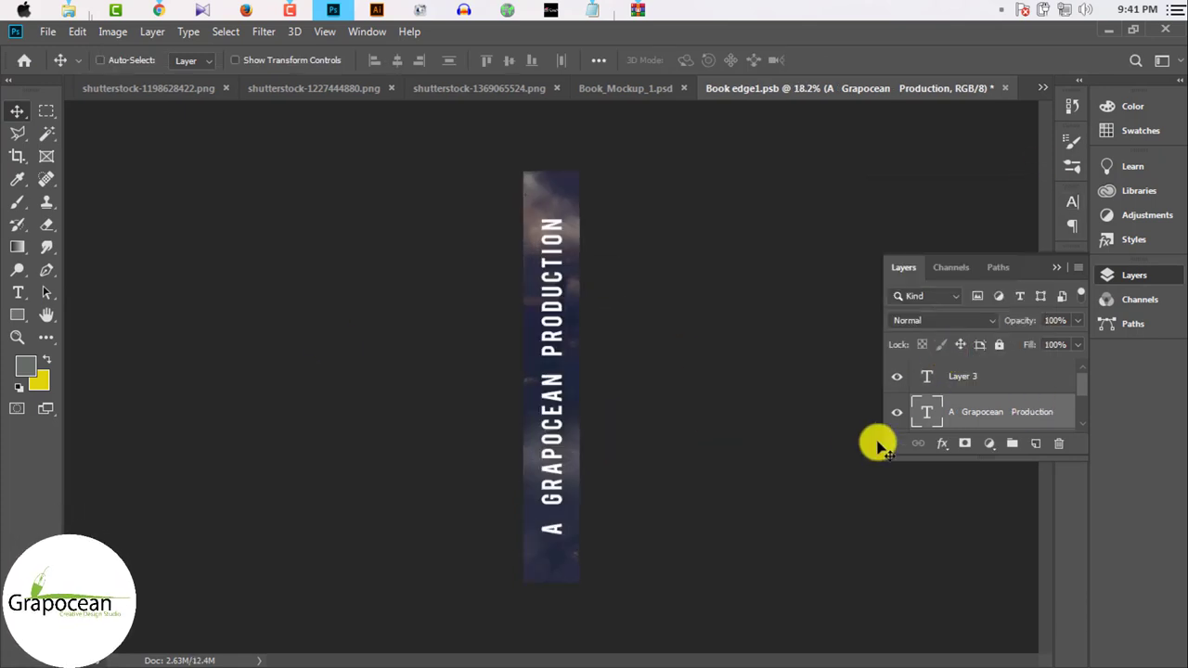
{"action": "key", "text": "ctrl+s"}
{"action": "left_click", "coordinate": [597, 87]}
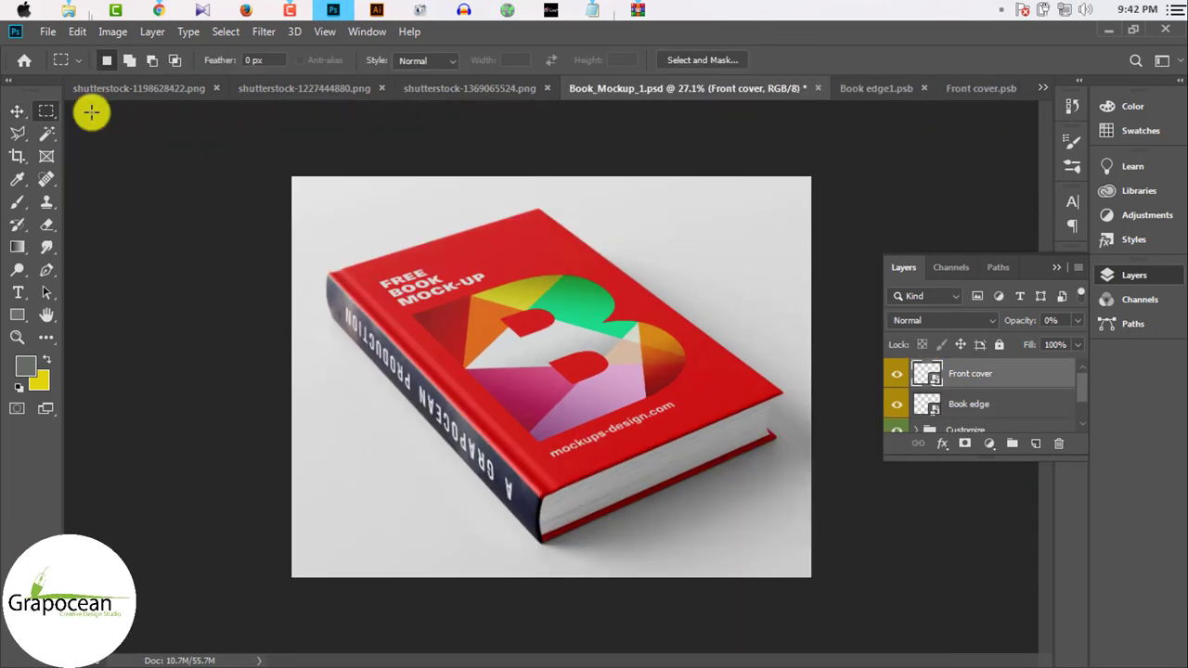
Step: In the Book Cover Design document, check a layer's effect and select the Cross Balance (CEP 4) layer
{"action": "left_click", "coordinate": [310, 91]}
{"action": "left_click", "coordinate": [1042, 87]}
{"action": "left_click", "coordinate": [946, 92]}
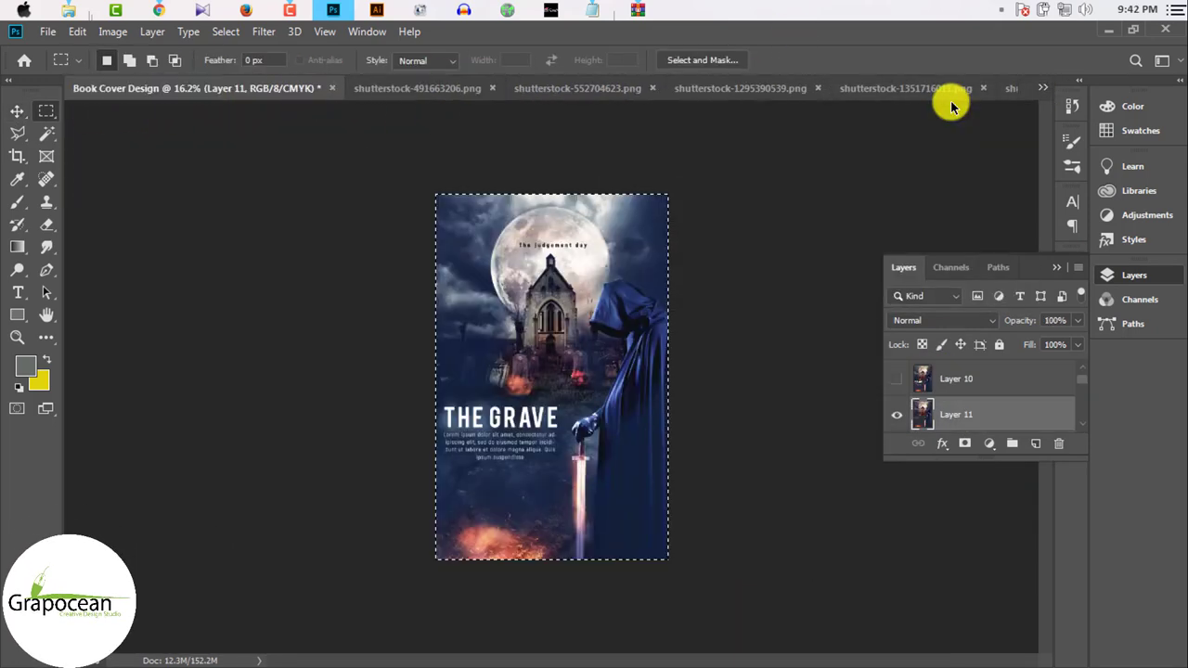
{"action": "scroll", "coordinate": [986, 406], "scroll_direction": "up", "scroll_amount": 5}
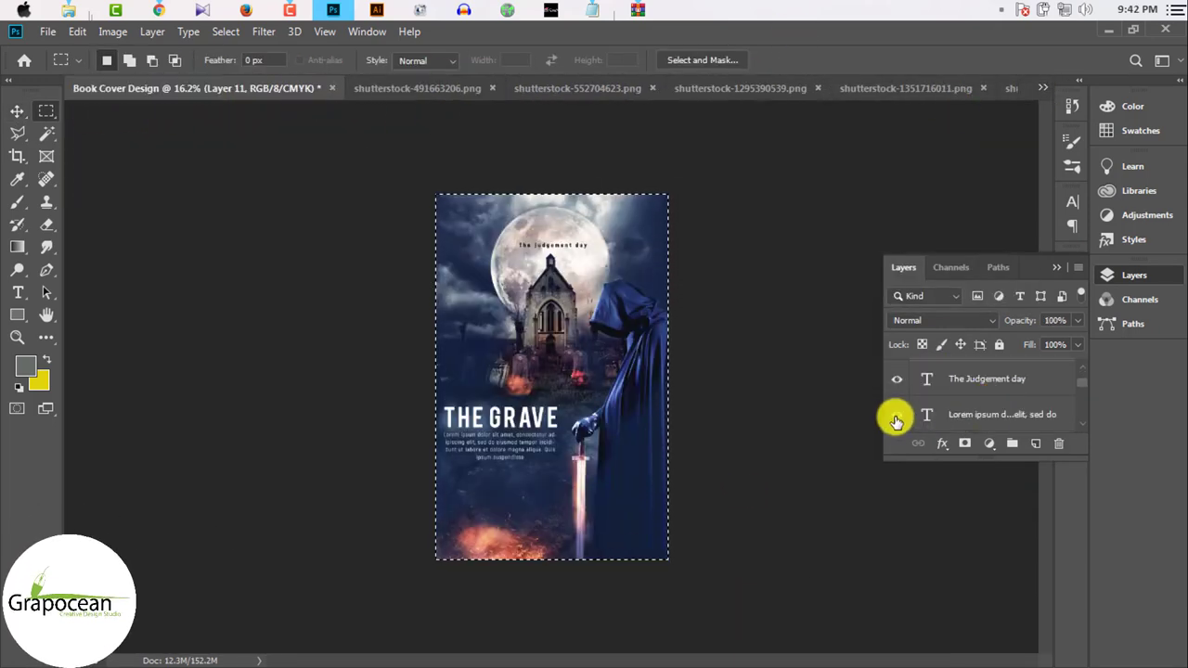
{"action": "scroll", "coordinate": [896, 408], "scroll_direction": "down", "scroll_amount": 3}
{"action": "left_click", "coordinate": [896, 376]}
{"action": "left_click", "coordinate": [896, 376]}
{"action": "left_click", "coordinate": [983, 380]}
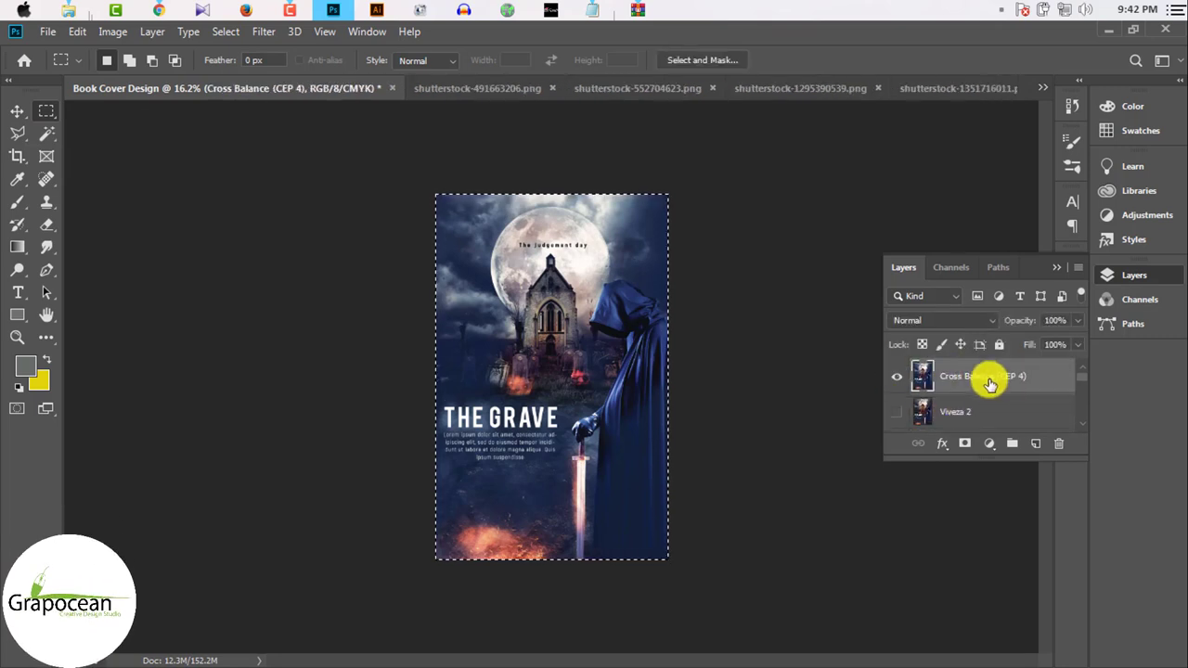
Step: Paste THE GRAVE artwork into the mockup's Front cover smart object, then save and close it
{"action": "left_click", "coordinate": [1042, 87]}
{"action": "left_click", "coordinate": [891, 306]}
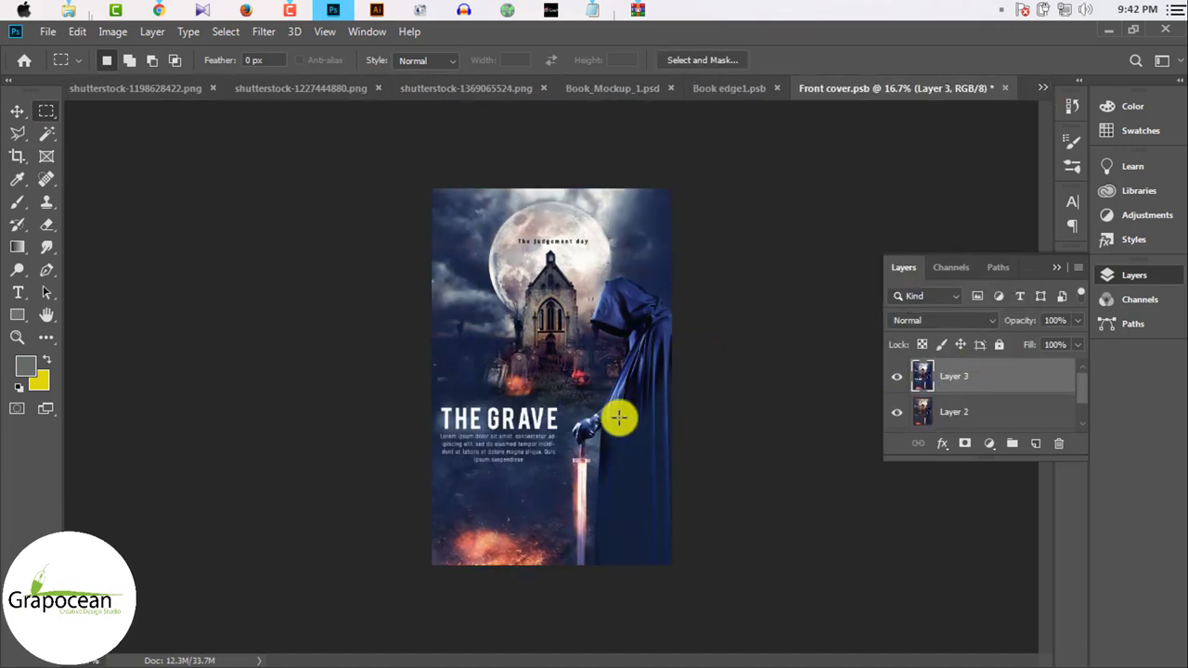
{"action": "left_click", "coordinate": [768, 82]}
{"action": "left_click", "coordinate": [603, 89]}
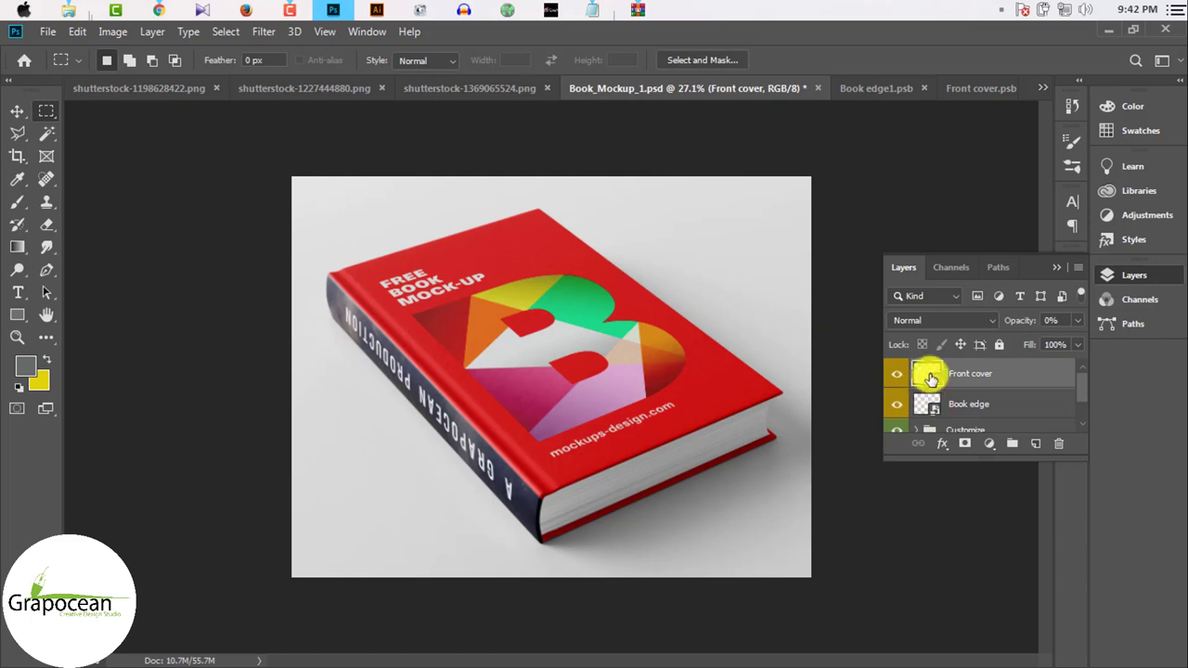
{"action": "double_click", "coordinate": [930, 376]}
{"action": "key", "text": "ctrl+v"}
{"action": "key", "text": "ctrl+s"}
{"action": "key", "text": "ctrl+w"}
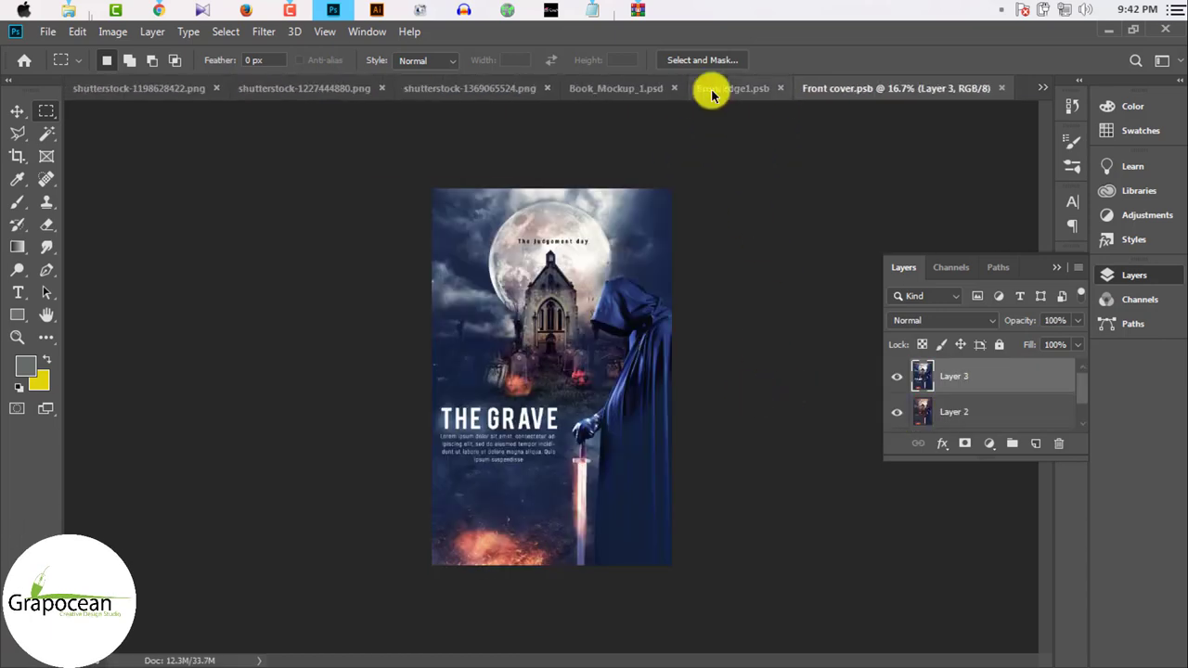
{"action": "left_click", "coordinate": [615, 88]}
Step: Compare the Brightness and Highlights layers, then lower Highlights opacity to 20%
{"action": "scroll", "coordinate": [594, 424], "scroll_direction": "up", "scroll_amount": 3}
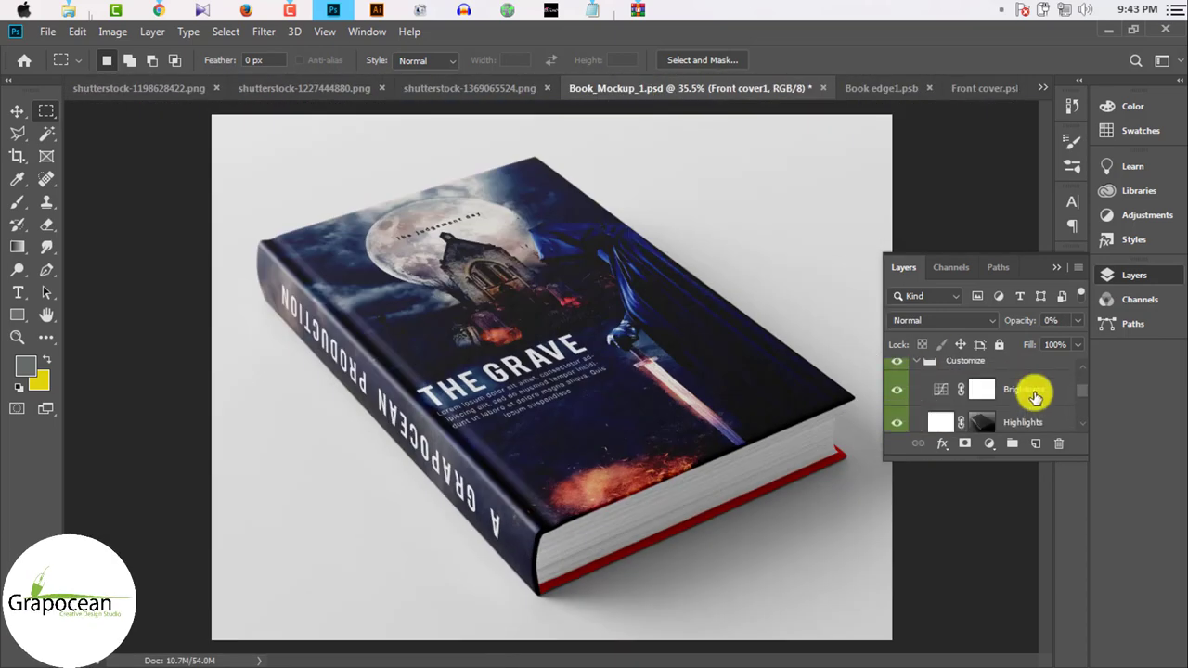
{"action": "left_click", "coordinate": [897, 390]}
{"action": "left_click", "coordinate": [897, 390]}
{"action": "scroll", "coordinate": [897, 390], "scroll_direction": "down", "scroll_amount": 1}
{"action": "left_click", "coordinate": [897, 392]}
{"action": "left_click", "coordinate": [897, 392]}
{"action": "left_click", "coordinate": [1028, 395]}
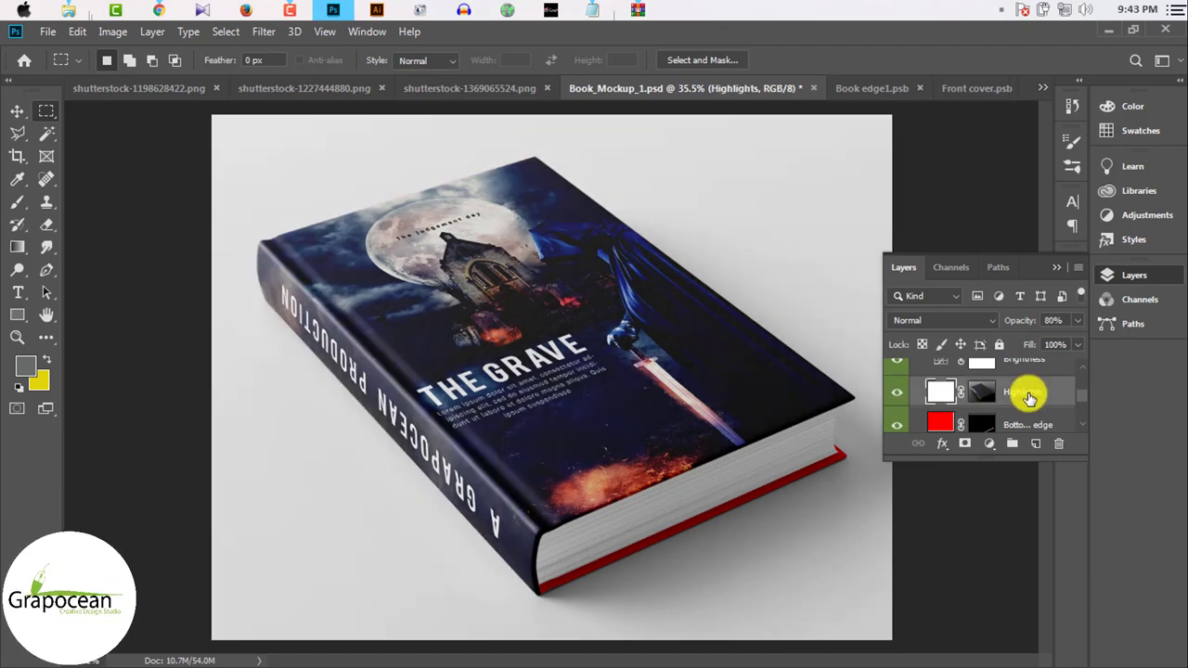
{"action": "left_click_drag", "start_coordinate": [1045, 344], "coordinate": [1012, 346]}
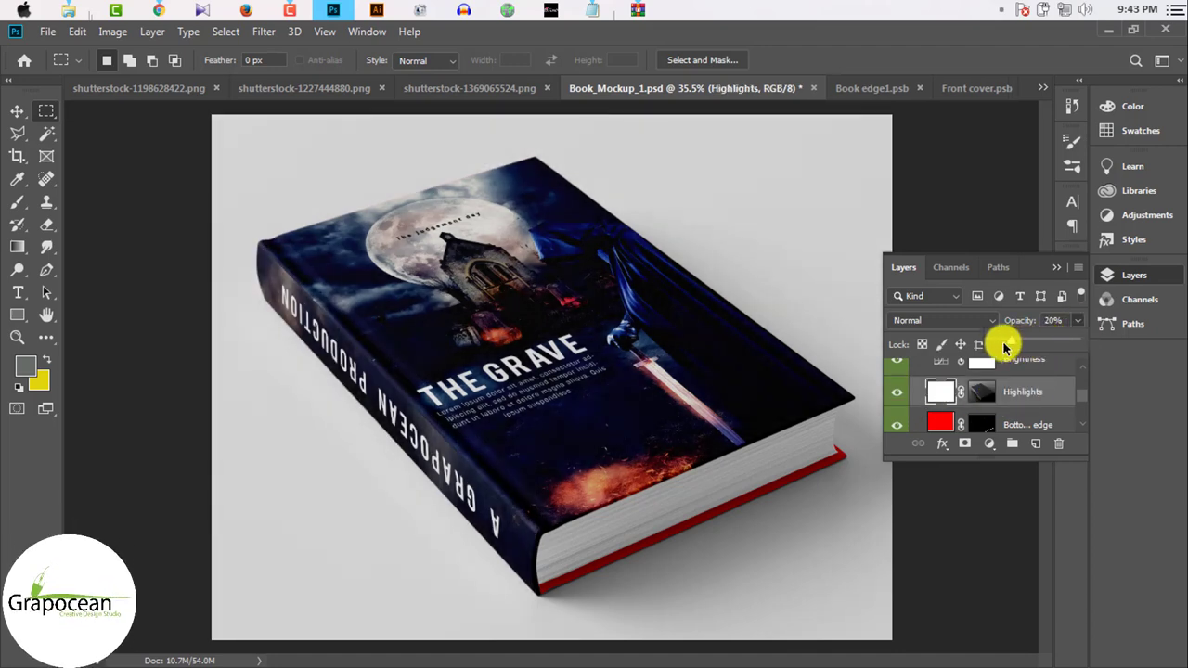